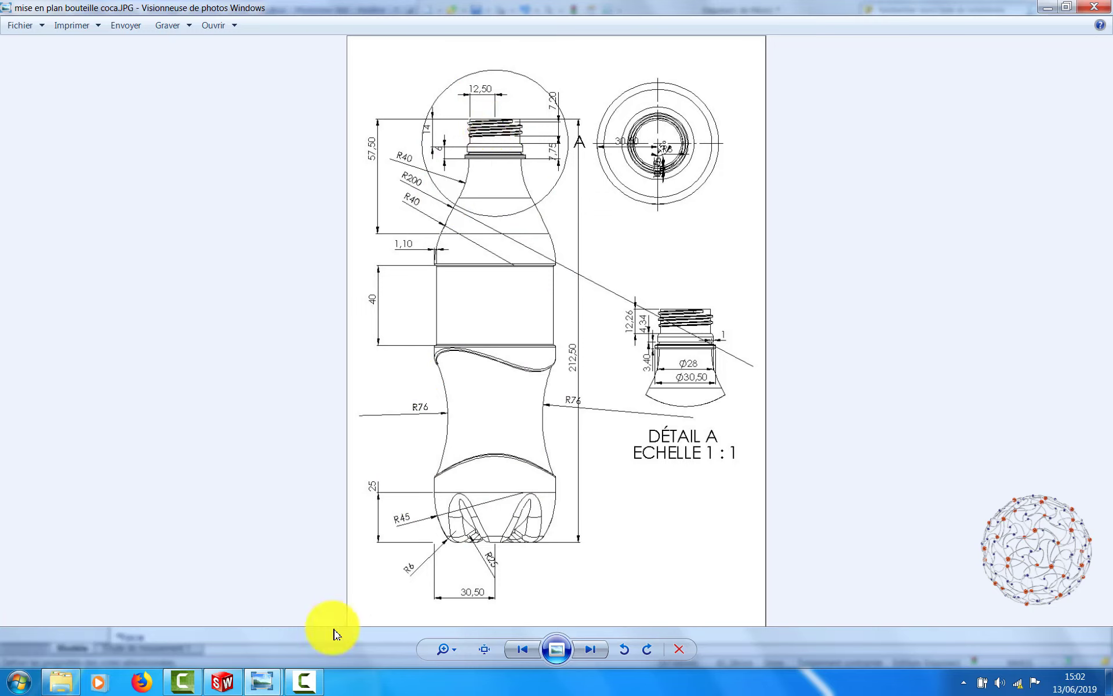
Step: Switch from the bottle drawing to the SolidWorks part and end the dimensioning of the construction rectangle
mouse_move(224, 686)
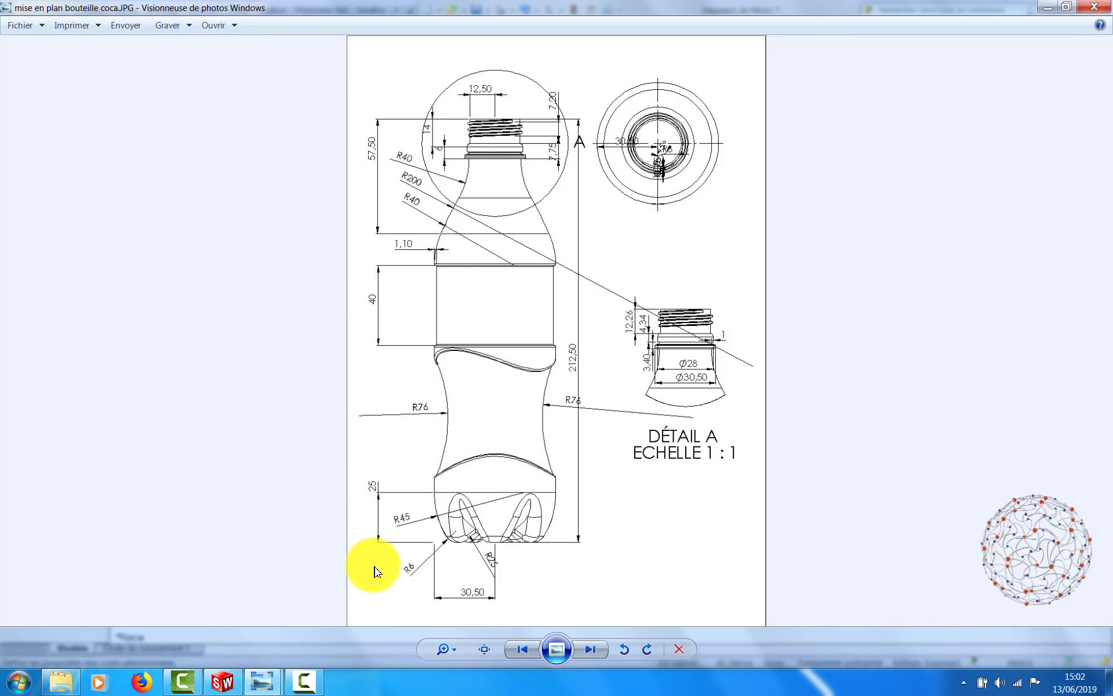
left_click(230, 678)
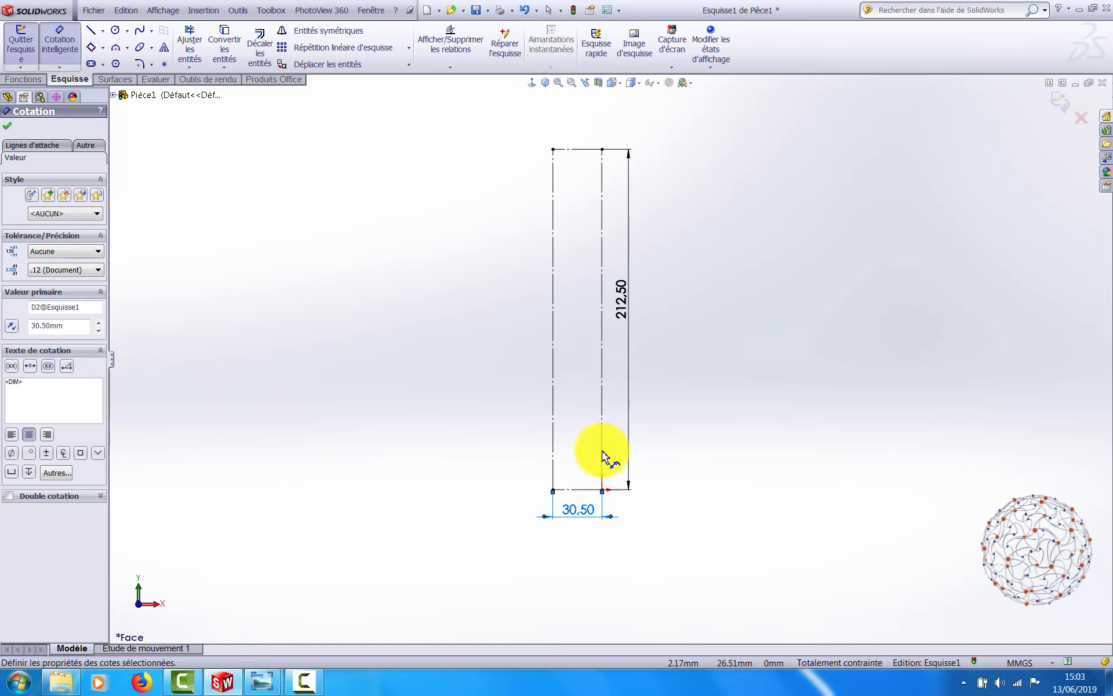
left_click(470, 243)
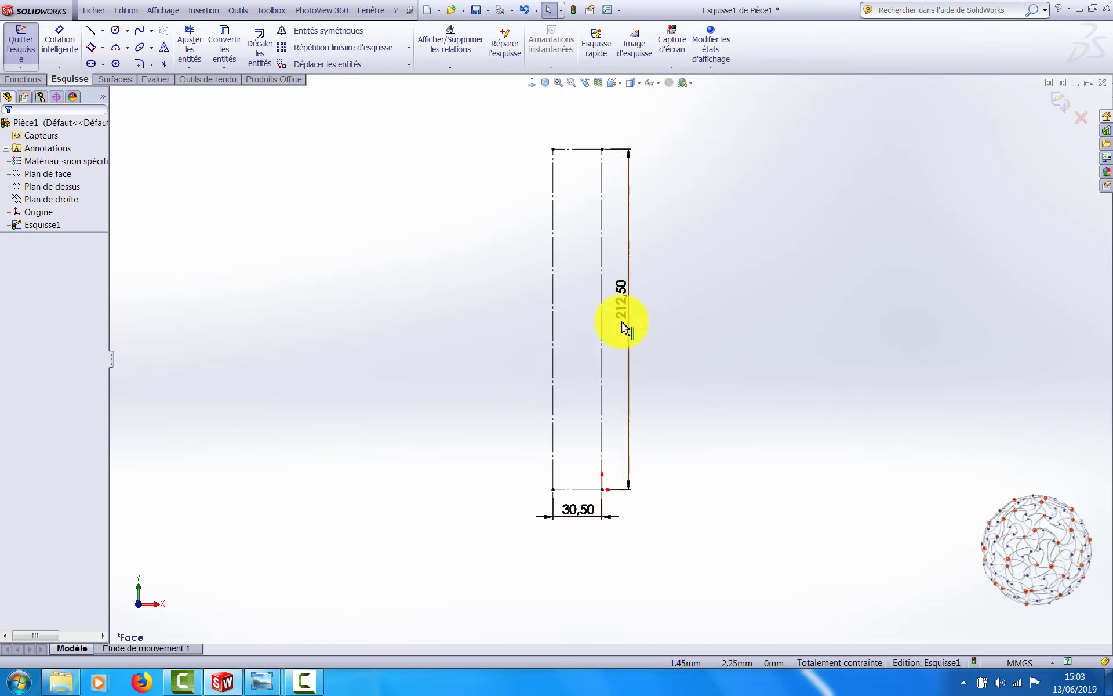
Step: Examine how the front plane and right plane lie relative to the construction rectangle, ending in a view normal to the sketch
left_click(57, 175)
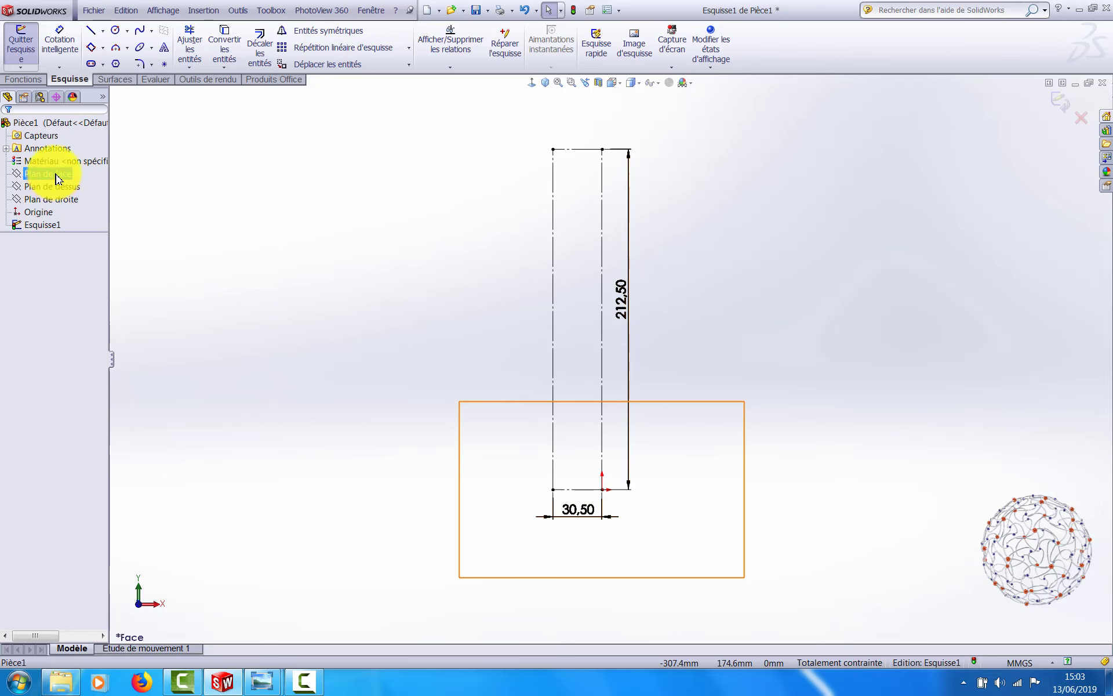
scroll(418, 246, "up", 1)
mouse_move(744, 370)
middle_mouse_down()
mouse_move(642, 390)
mouse_move(716, 380)
mouse_move(716, 403)
middle_mouse_up()
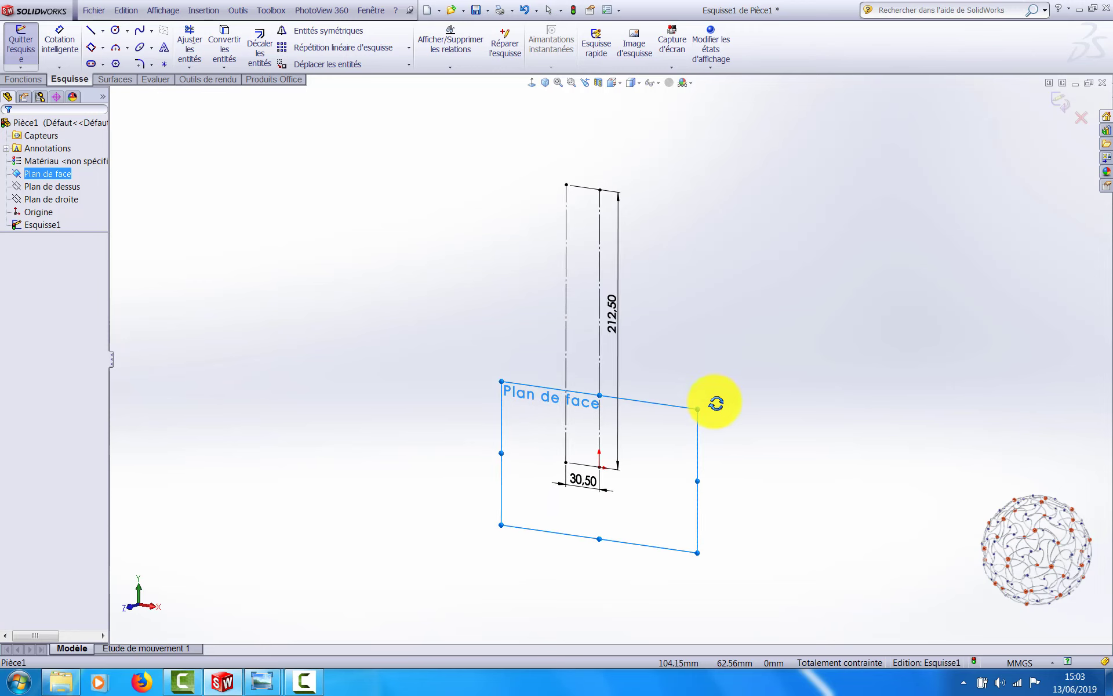
left_click(57, 200)
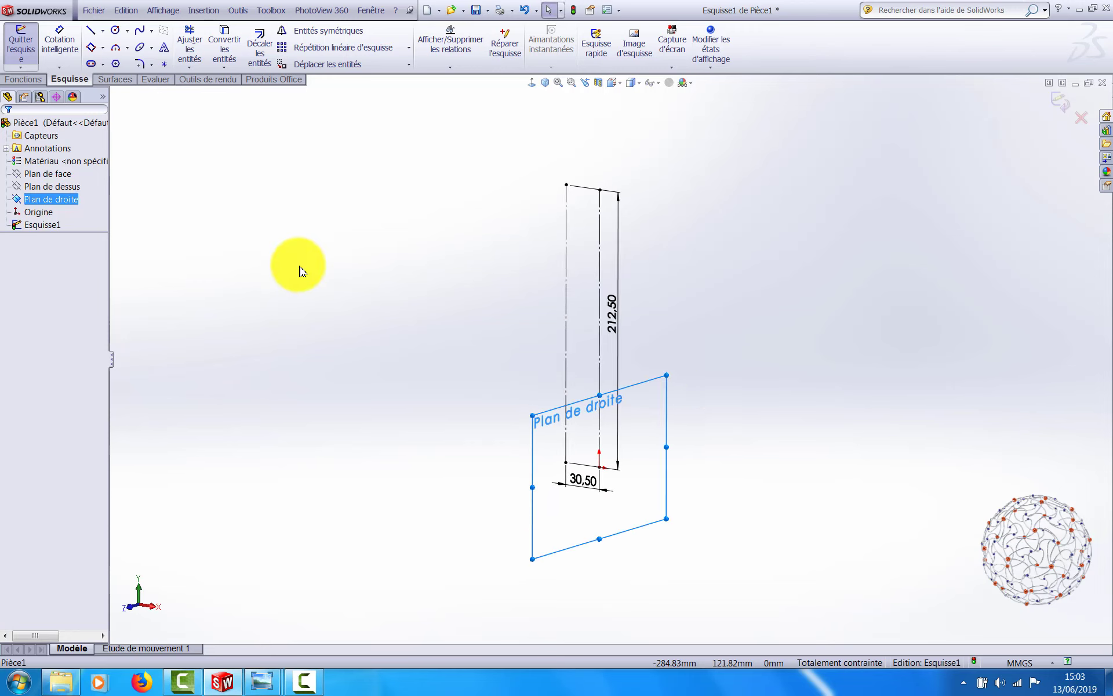
mouse_move(405, 224)
middle_mouse_down()
mouse_move(450, 214)
mouse_move(386, 217)
mouse_move(405, 218)
mouse_move(395, 236)
middle_mouse_up()
key("Escape")
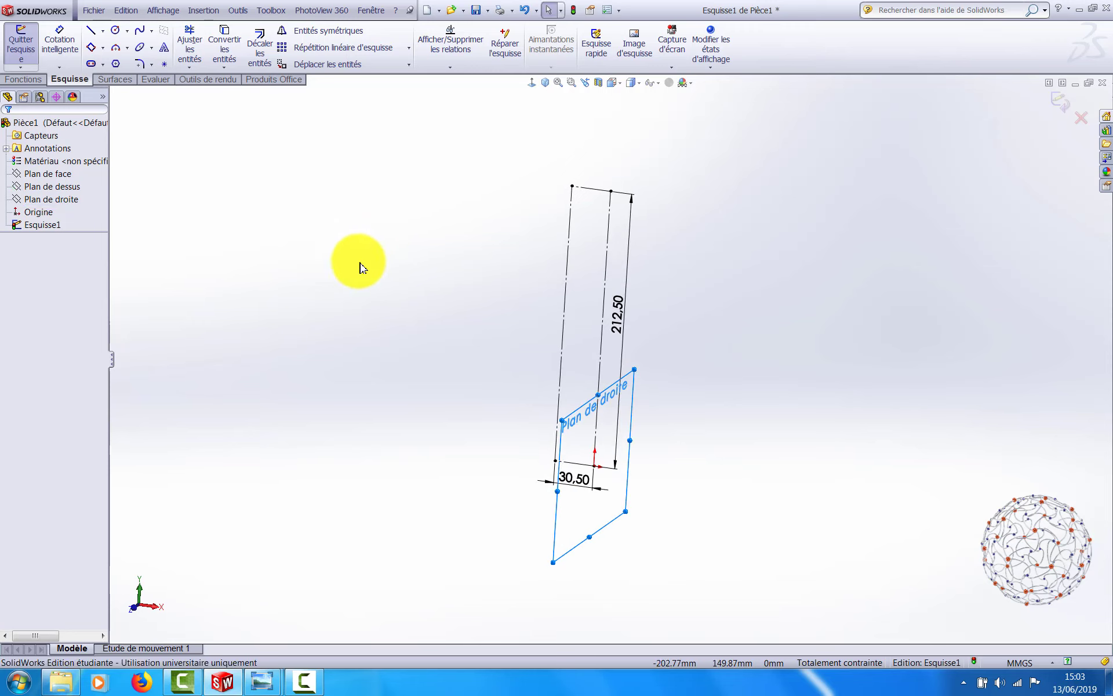
left_click(531, 82)
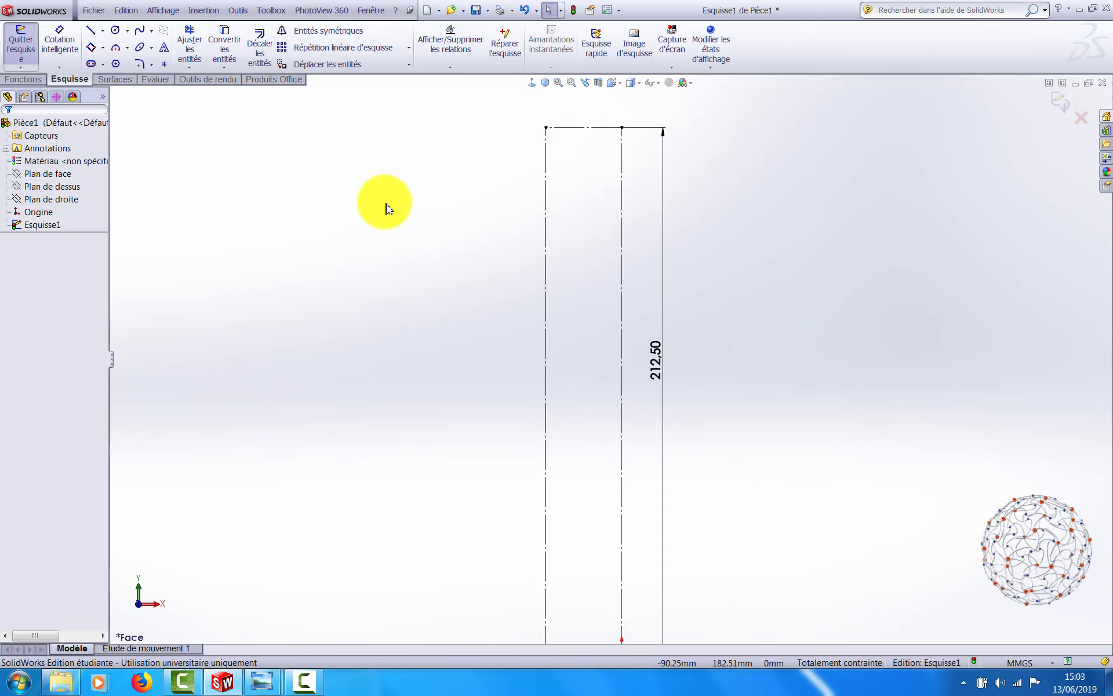
Step: Sketch the neck from the axis's upper end with connected lines: about 12.13 mm horizontal, 13.9 mm down, 2.15 mm outward and 8.03 mm down
key("l")
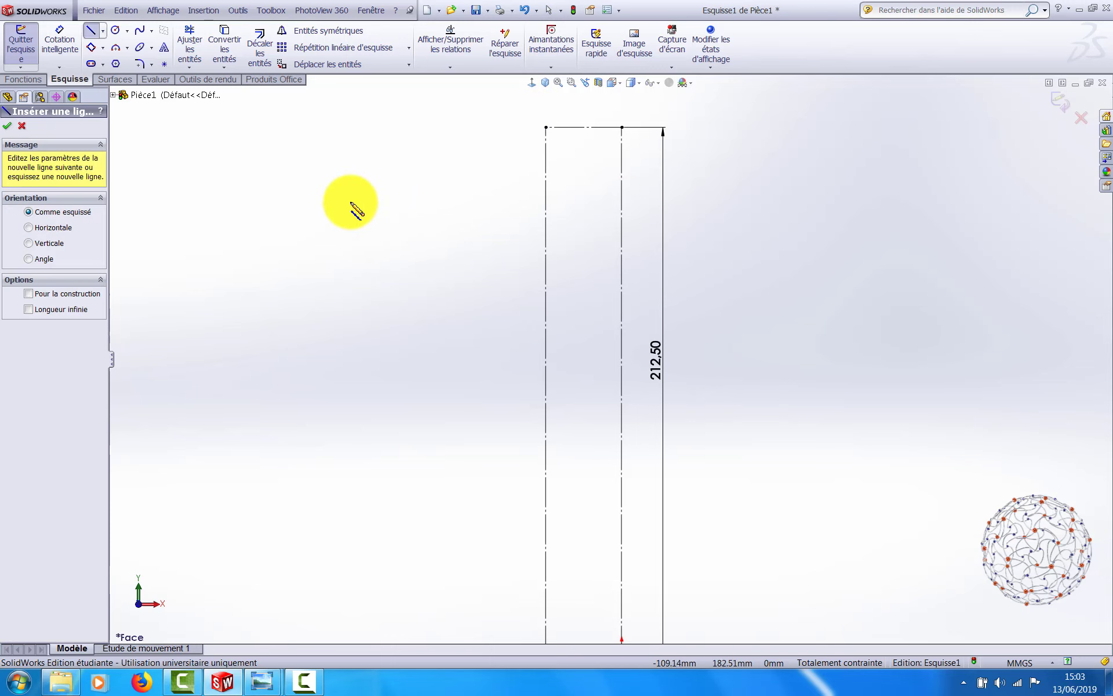
left_click(622, 127)
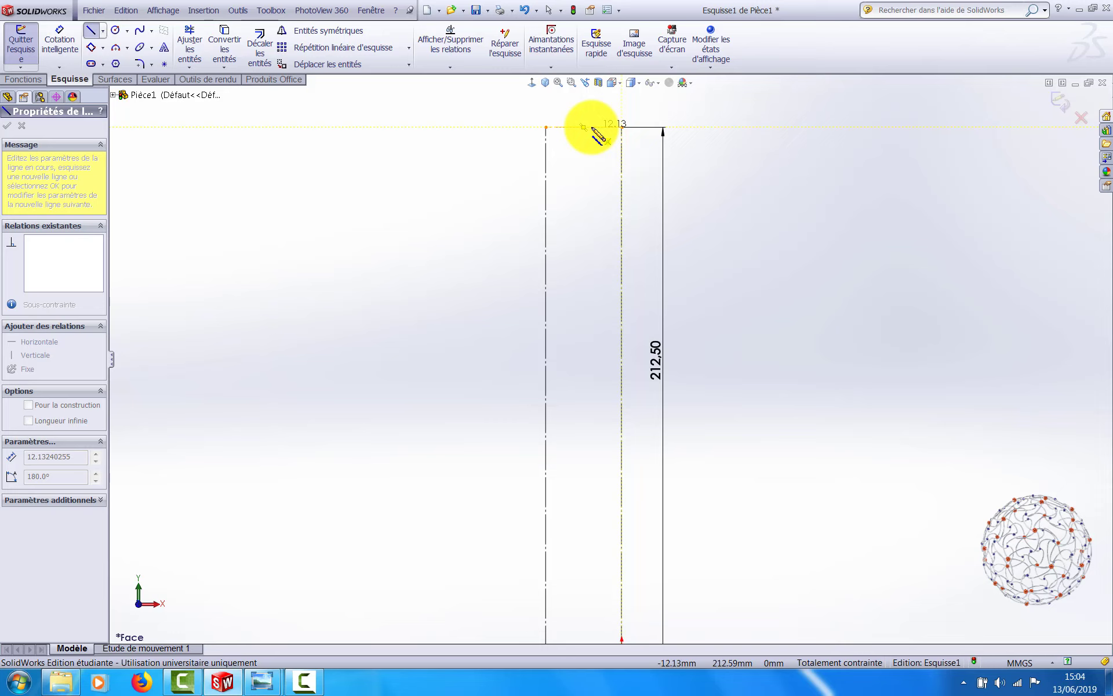
left_click(592, 127)
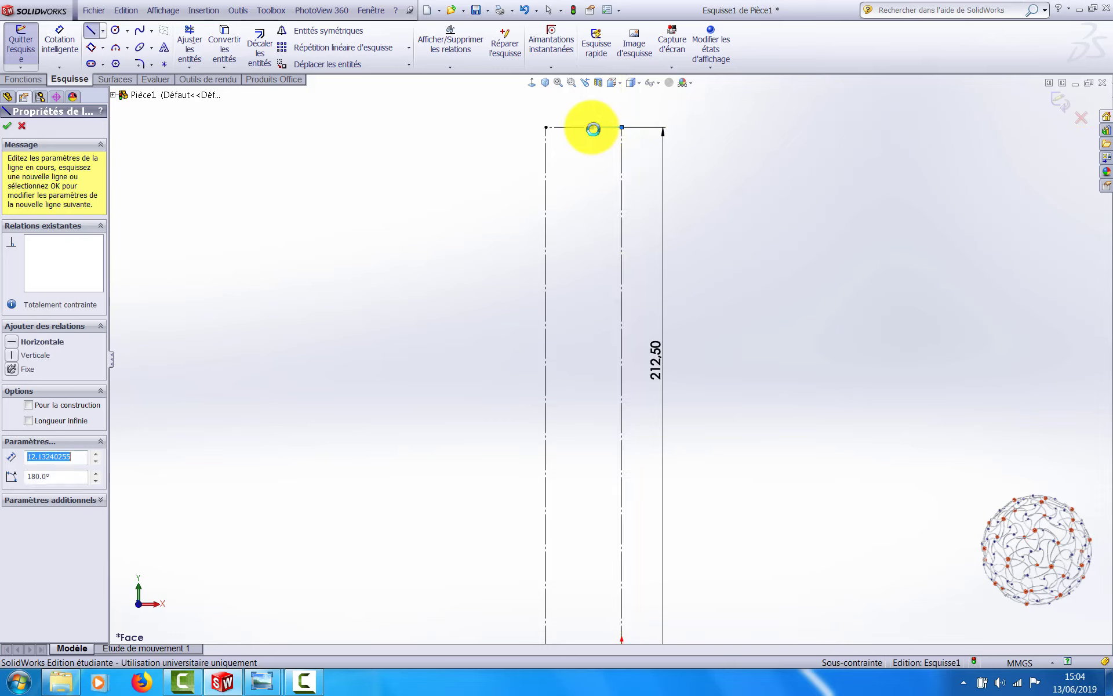
left_click(591, 162)
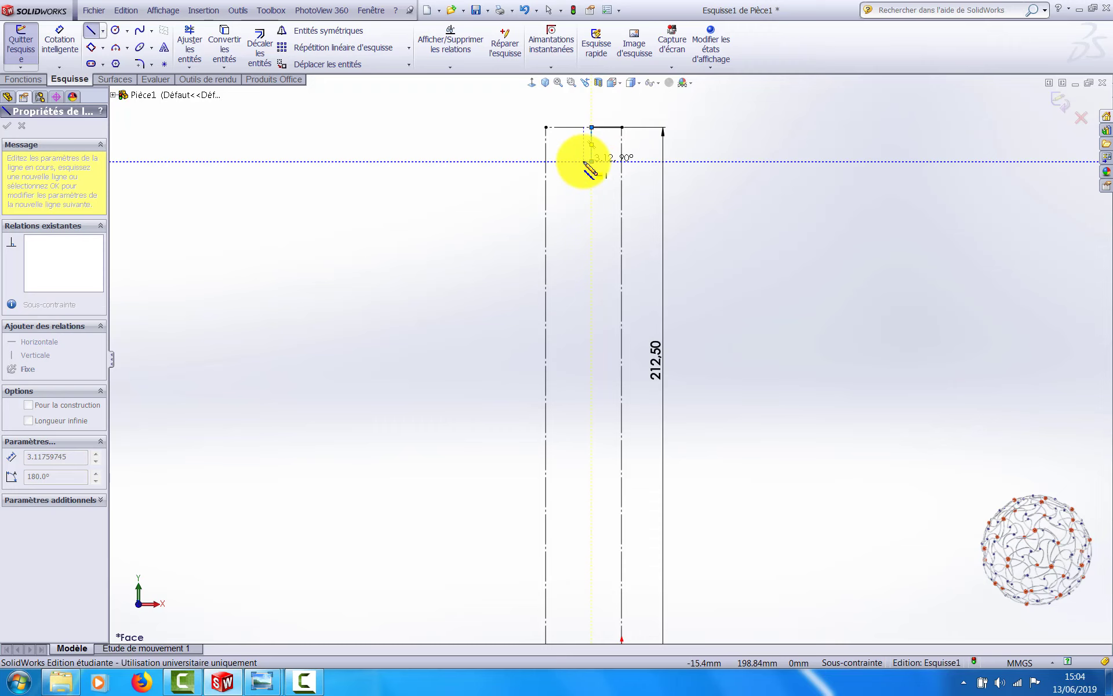
scroll(588, 168, "down", 2)
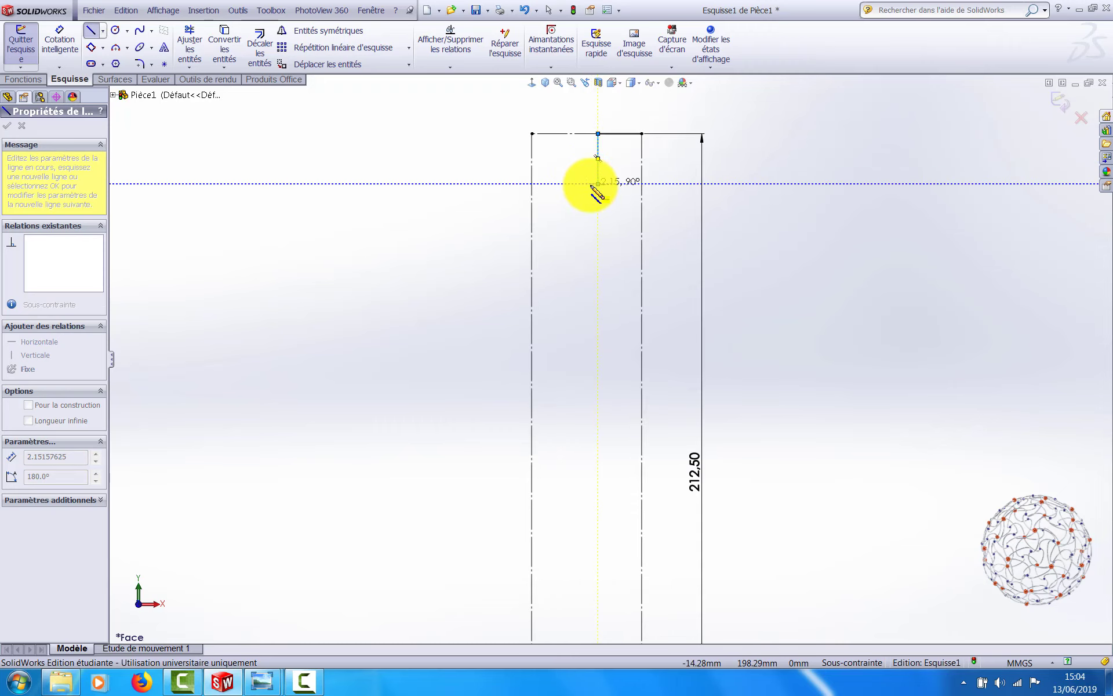
left_click(591, 184)
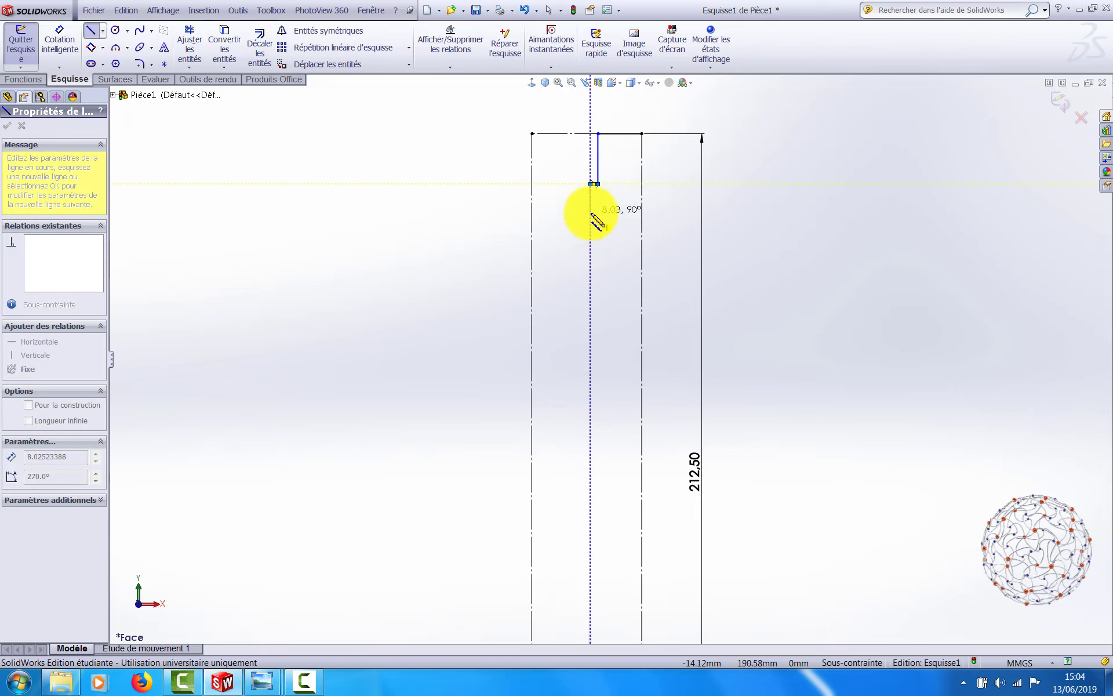
left_click(591, 213)
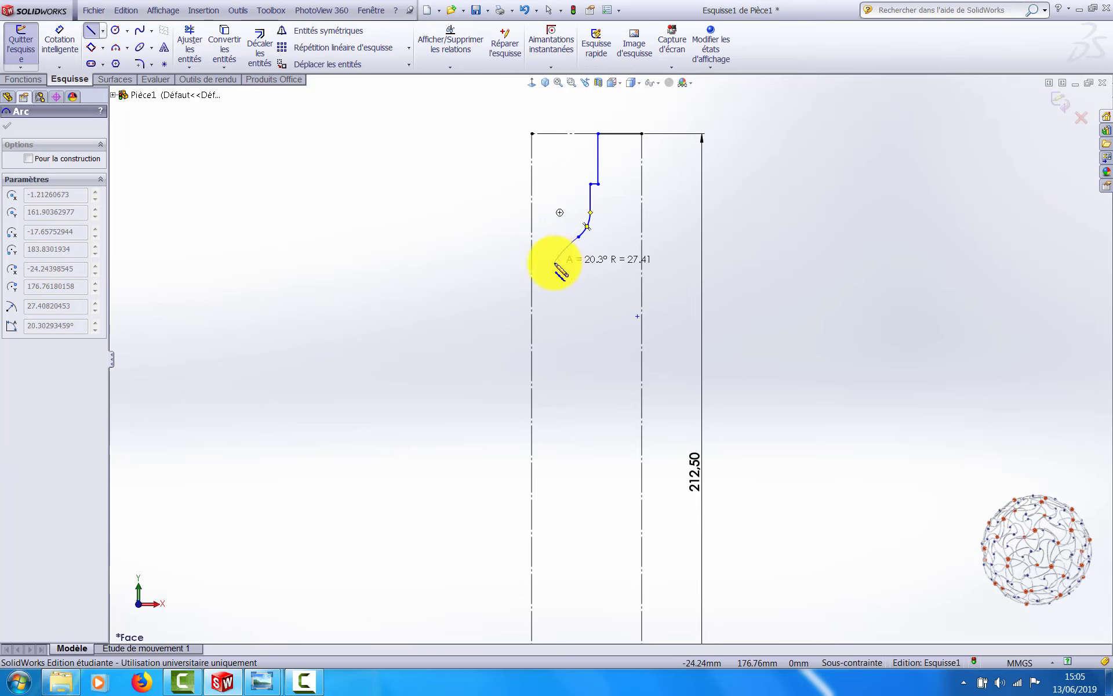
Step: Continue the profile with tangent arcs of about 8.4, 27.4 and 32.6 mm radius, ending near the outer construction line
left_click(555, 263)
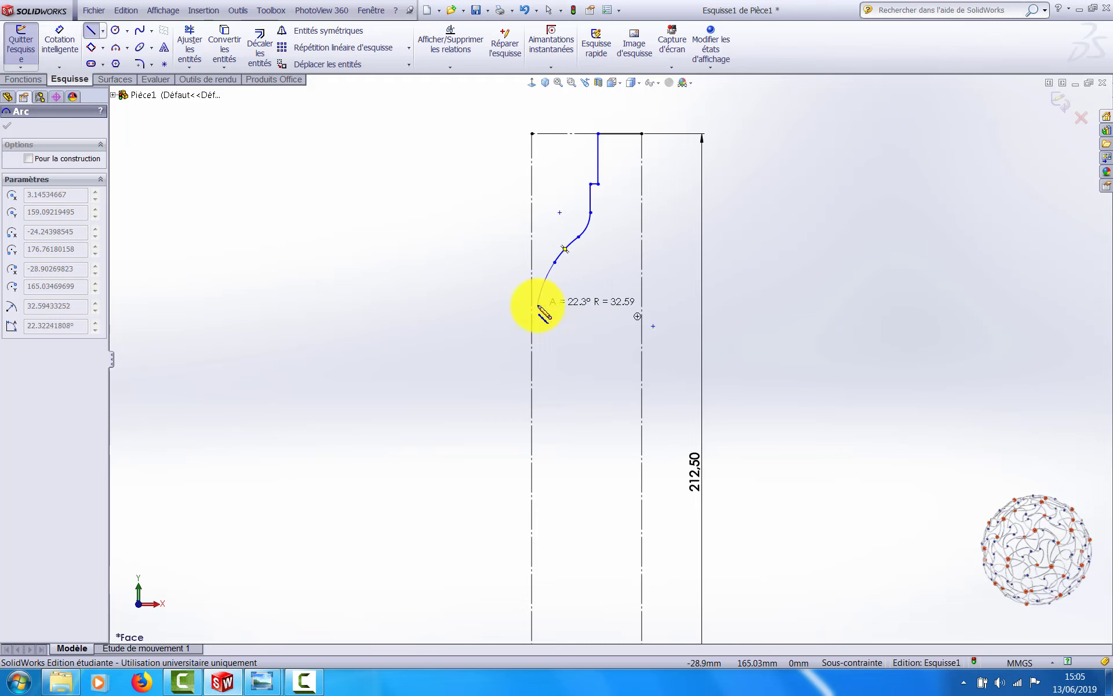
left_click(539, 311)
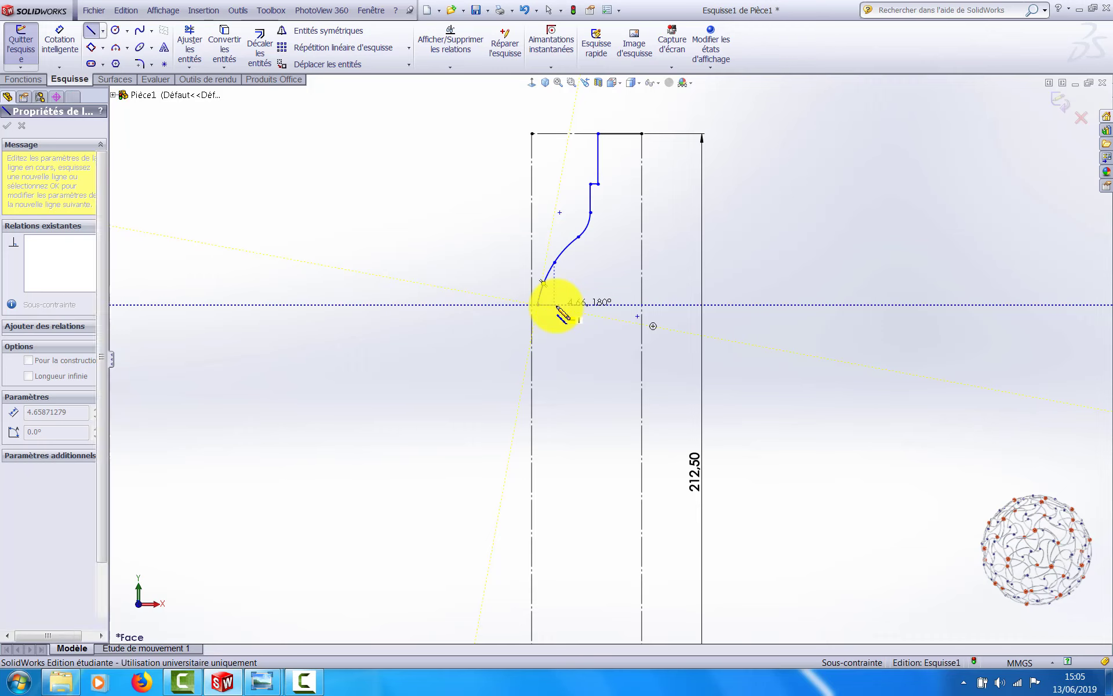
key("Escape")
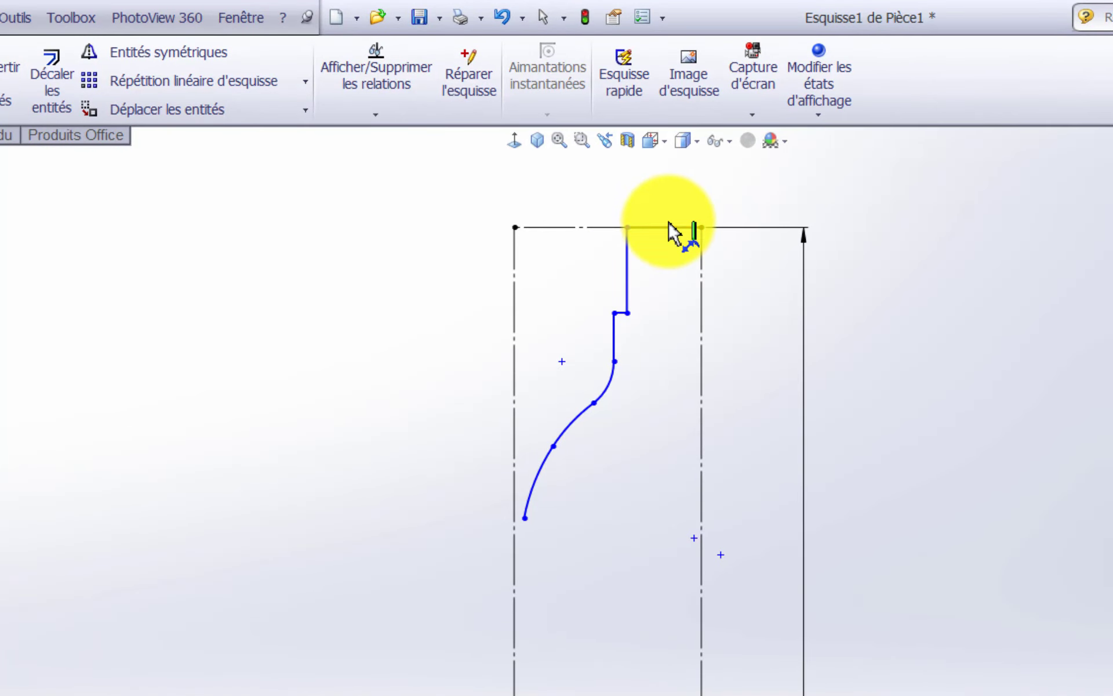
Step: Dimension the profile's top horizontal line at 12.50 mm and the vertical neck line below it at 14 mm
left_click(662, 228)
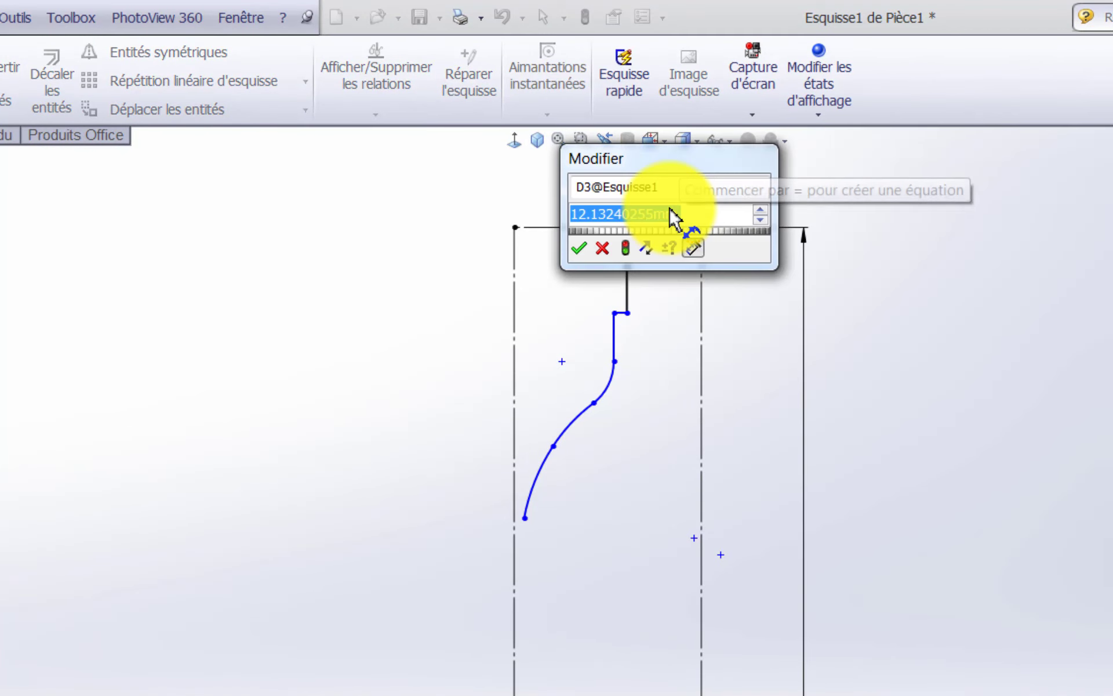
type("12.50")
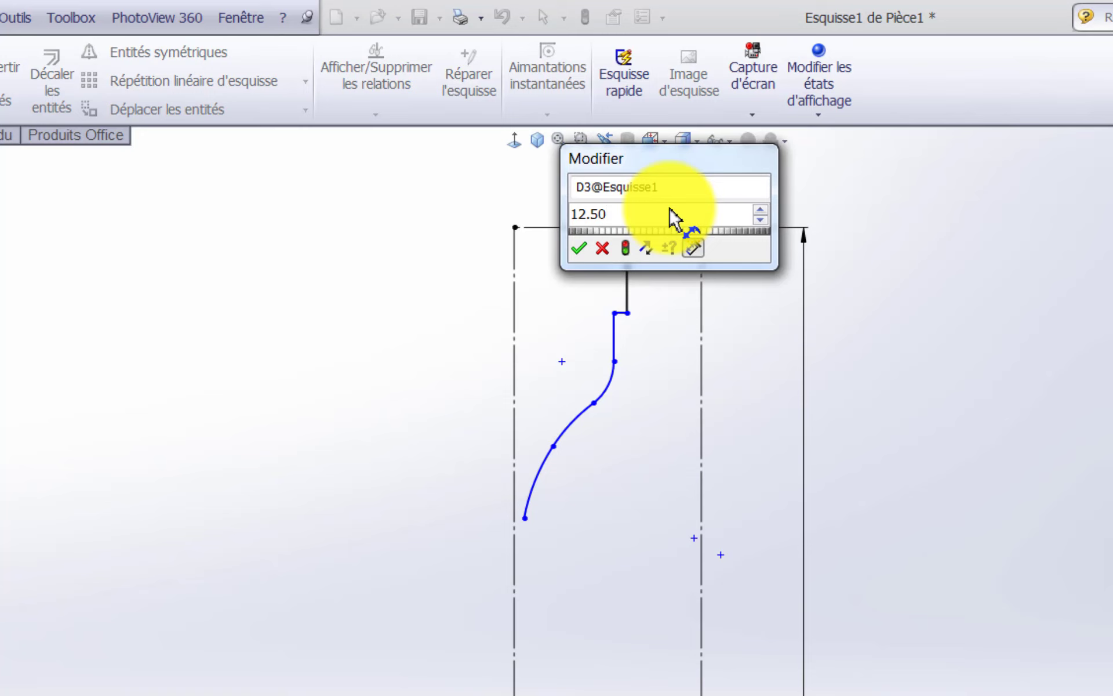
left_click(578, 248)
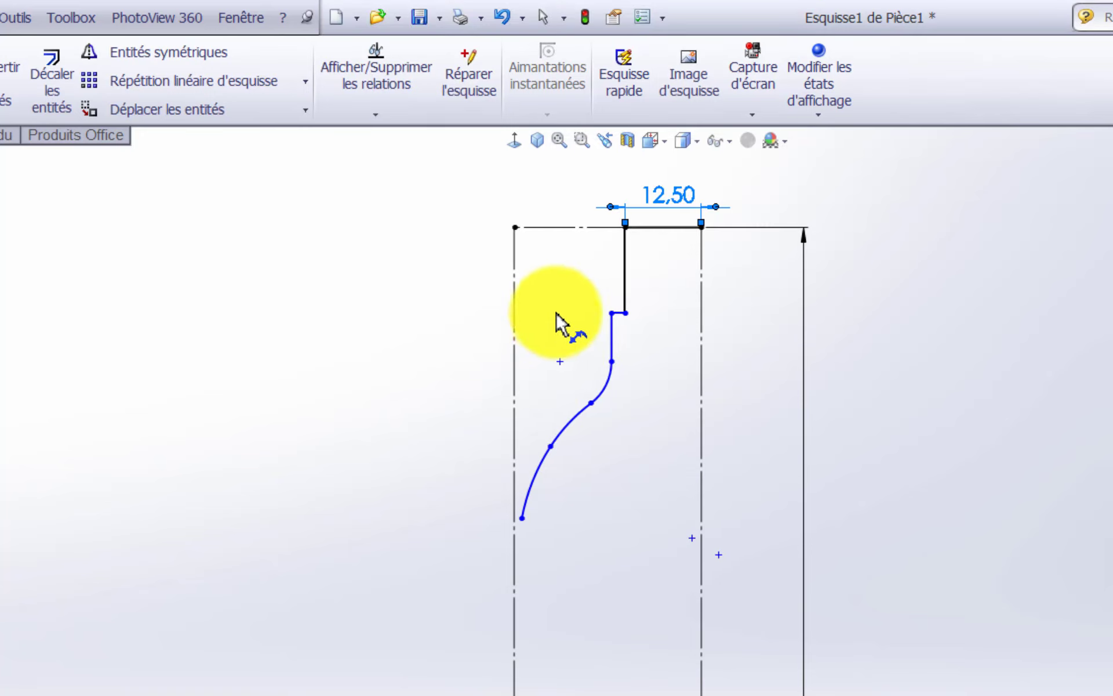
left_click(625, 273)
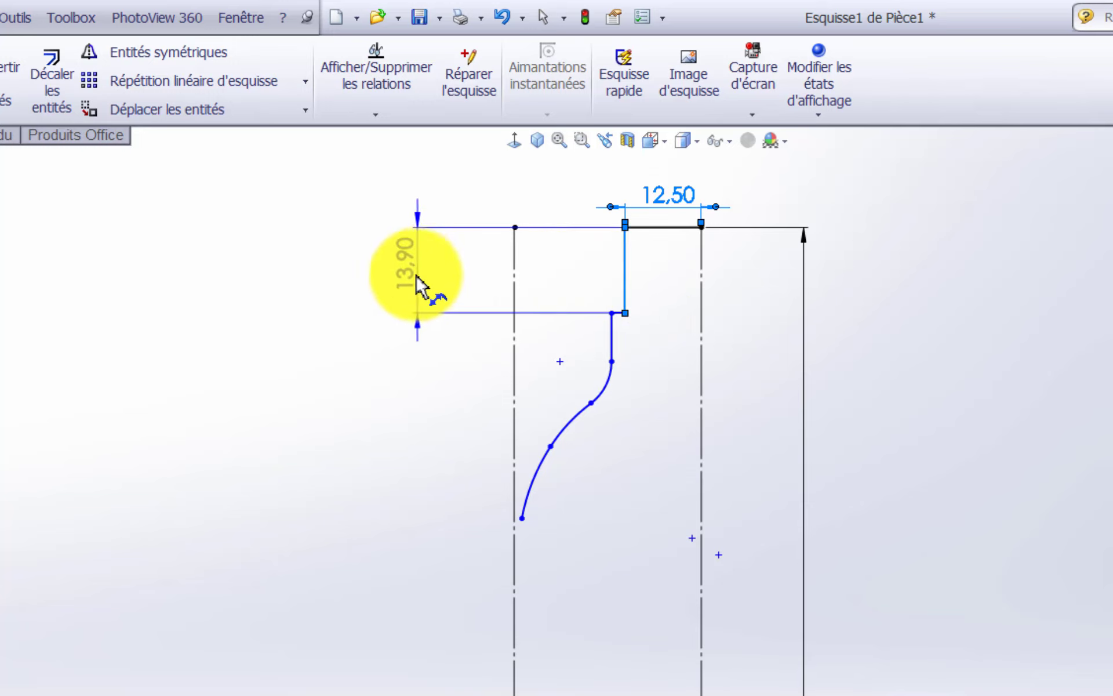
left_click(422, 282)
type("14")
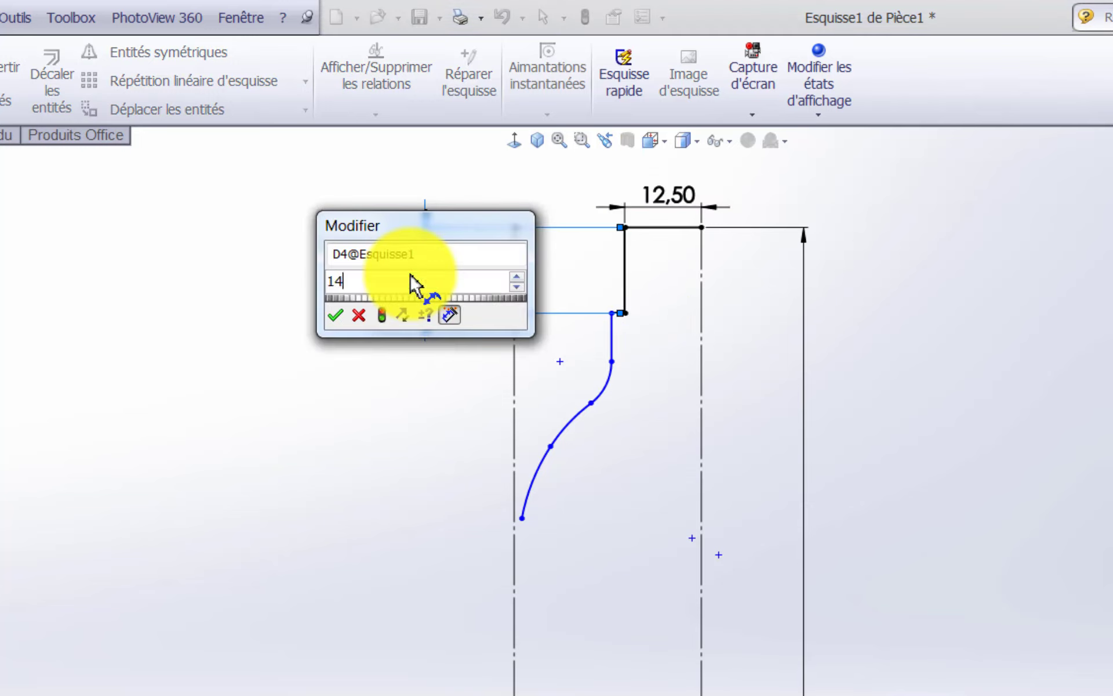
key("Return")
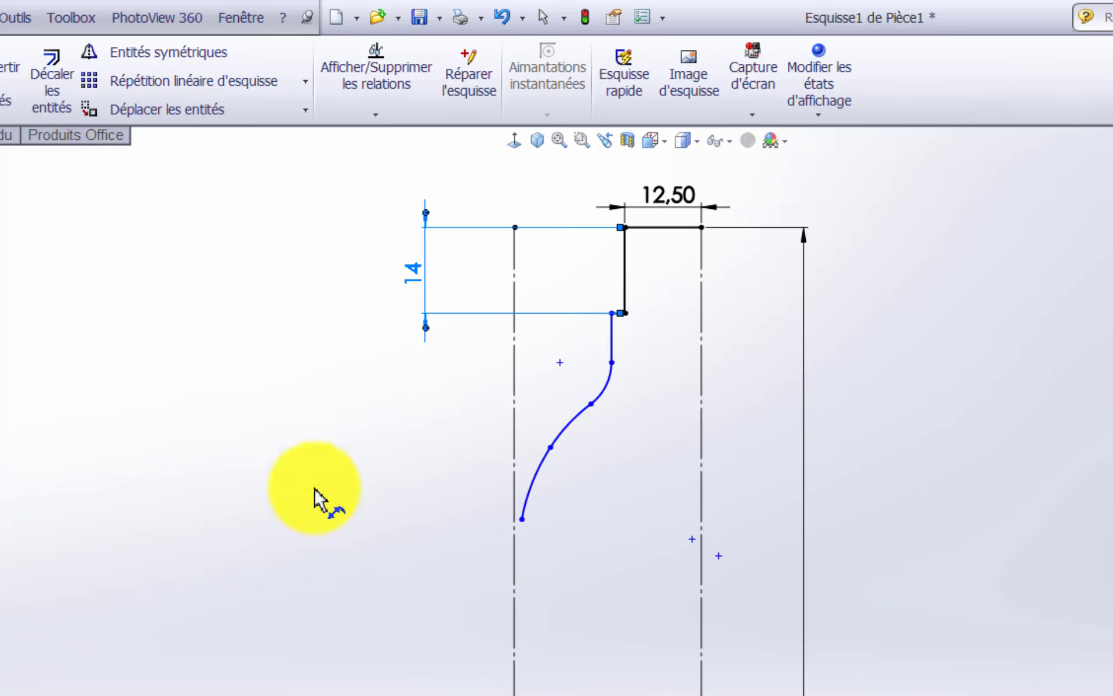
Step: Dimension the lower vertical neck line, between the small step and the first arc, at 6 mm
right_click_drag(348, 422, 348, 365)
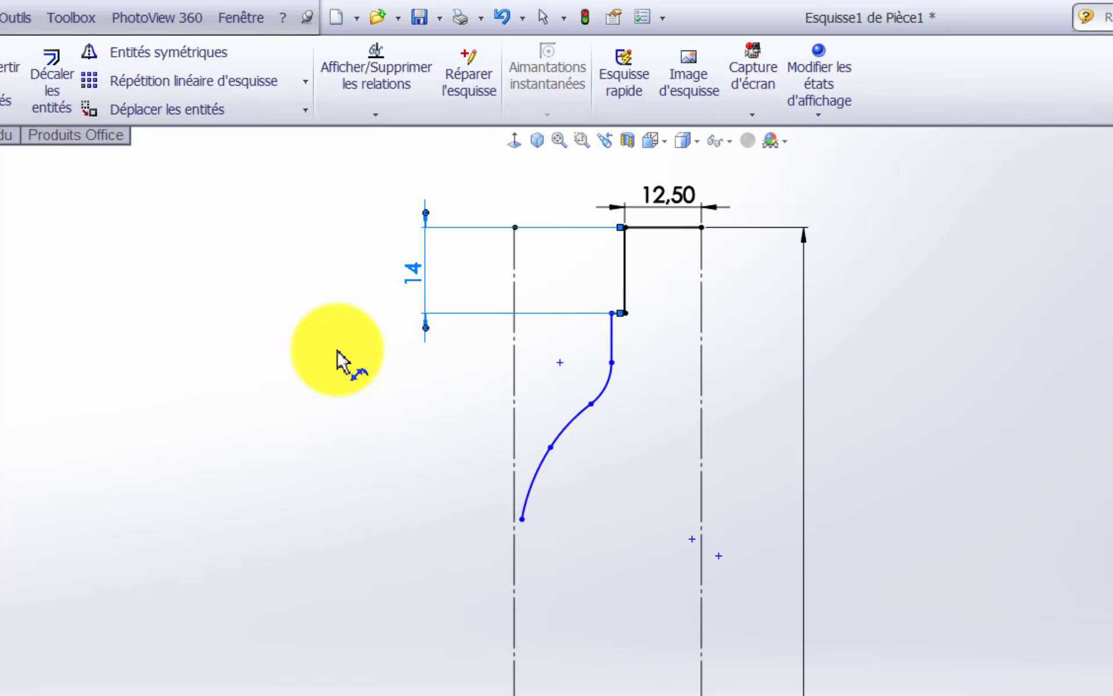
left_click(613, 346)
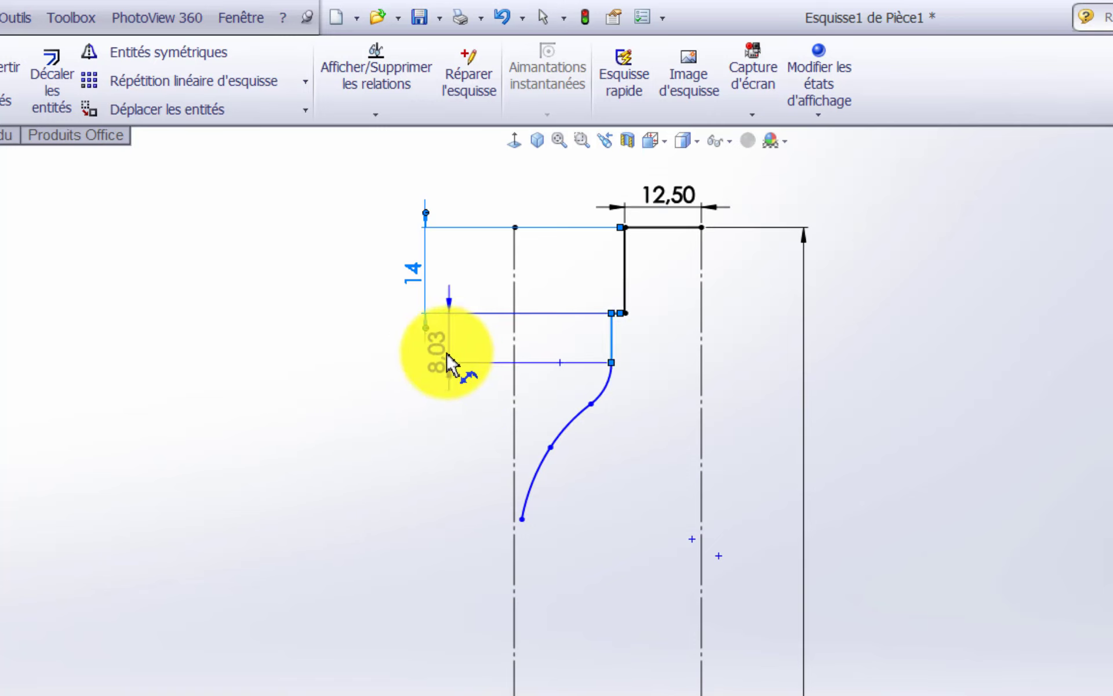
left_click(446, 353)
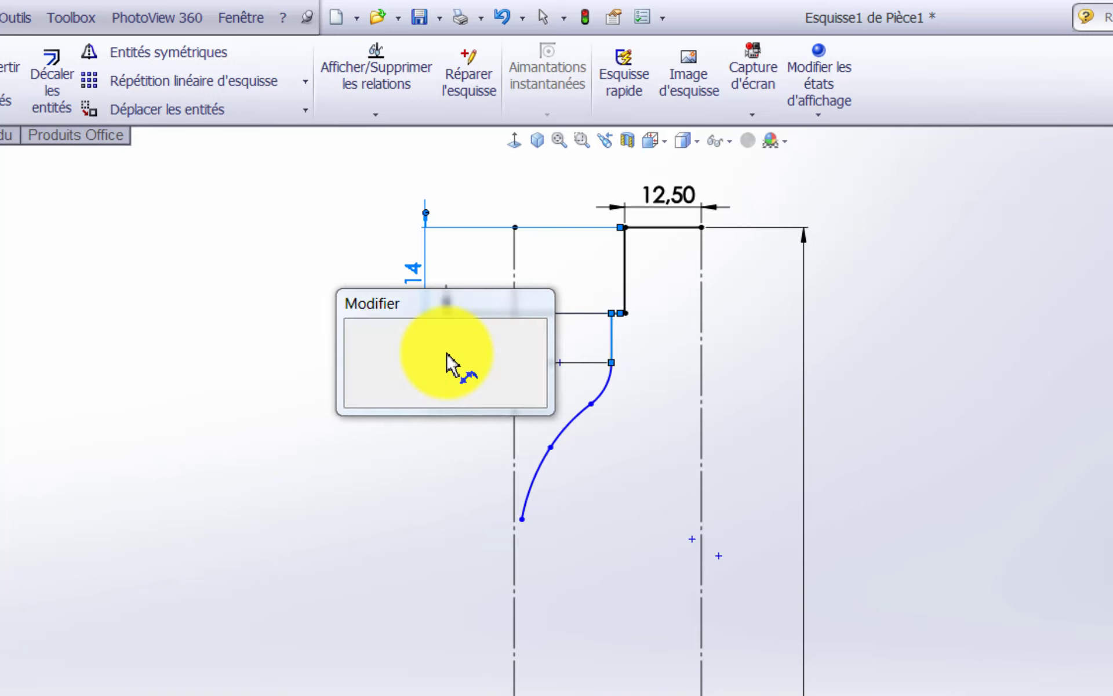
type("8")
key("Return")
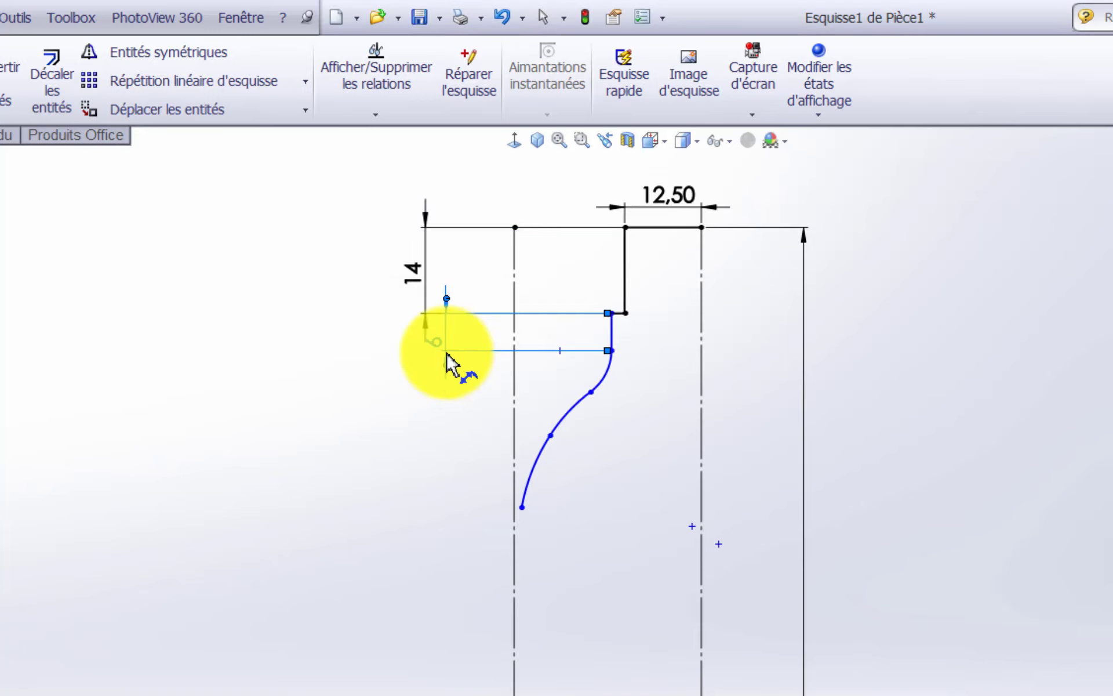
Step: Dimension the short horizontal step between the two vertical neck lines at 0.5 mm
scroll(611, 326, "down", 2)
scroll(611, 325, "down", 1)
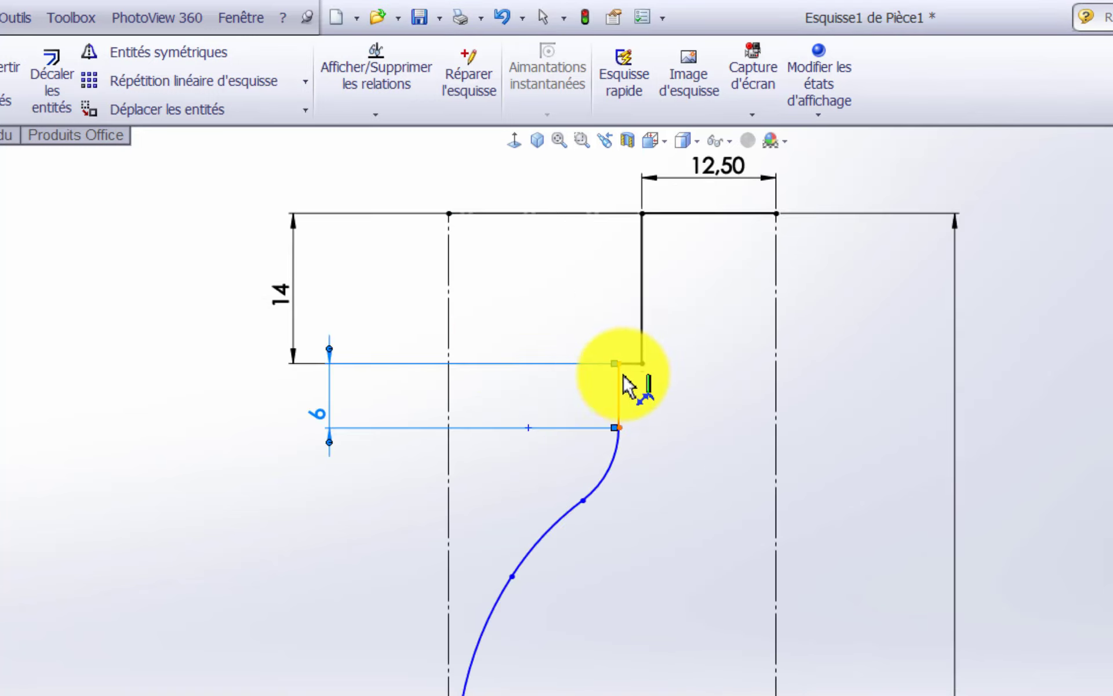
left_click(631, 362)
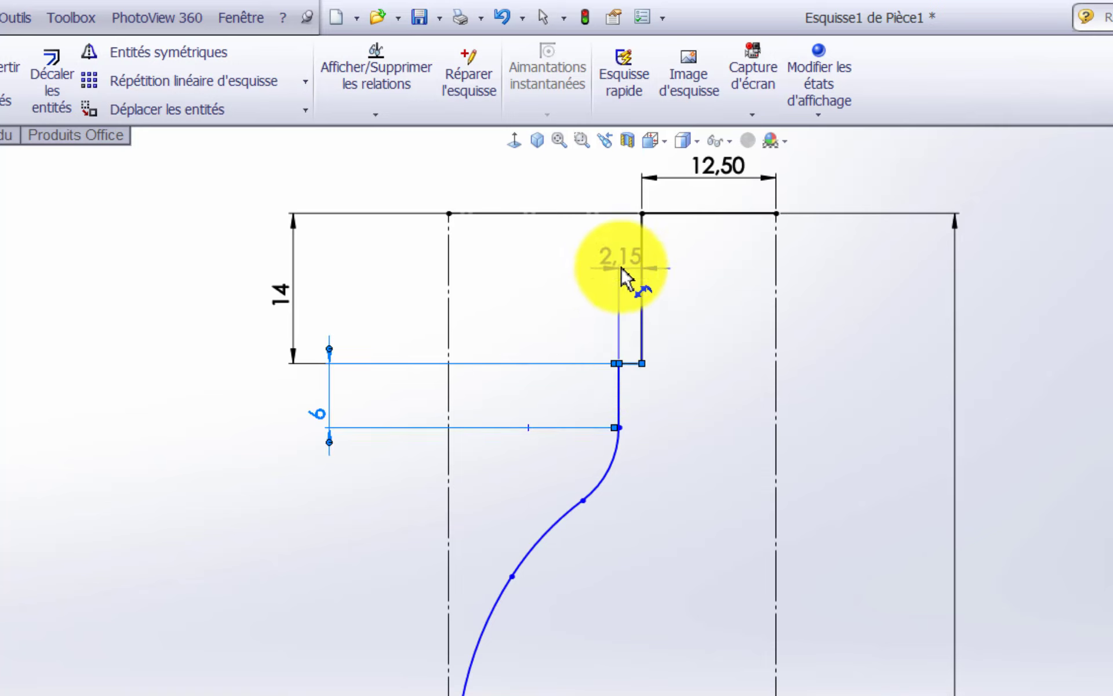
left_click(590, 191)
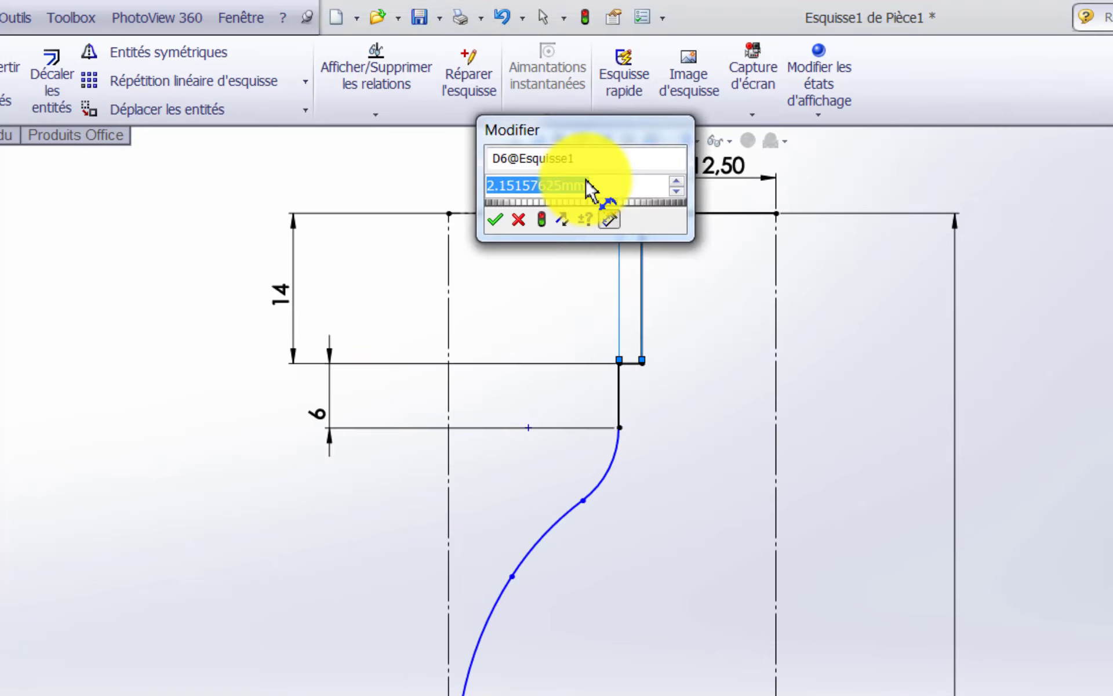
type("0.5")
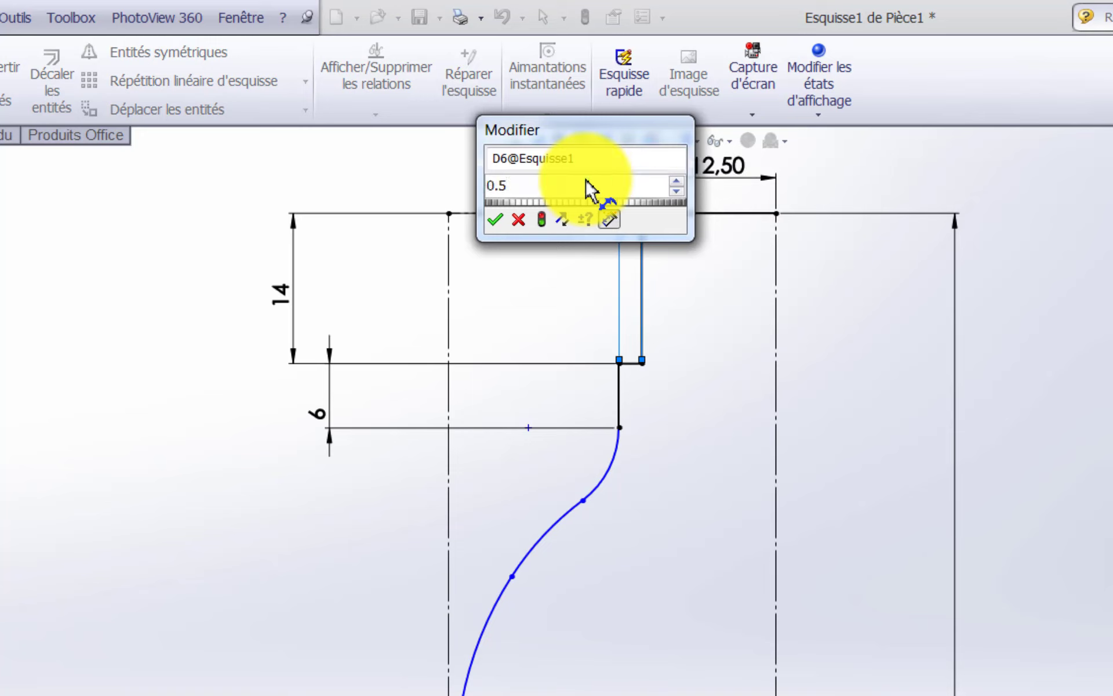
key("Return")
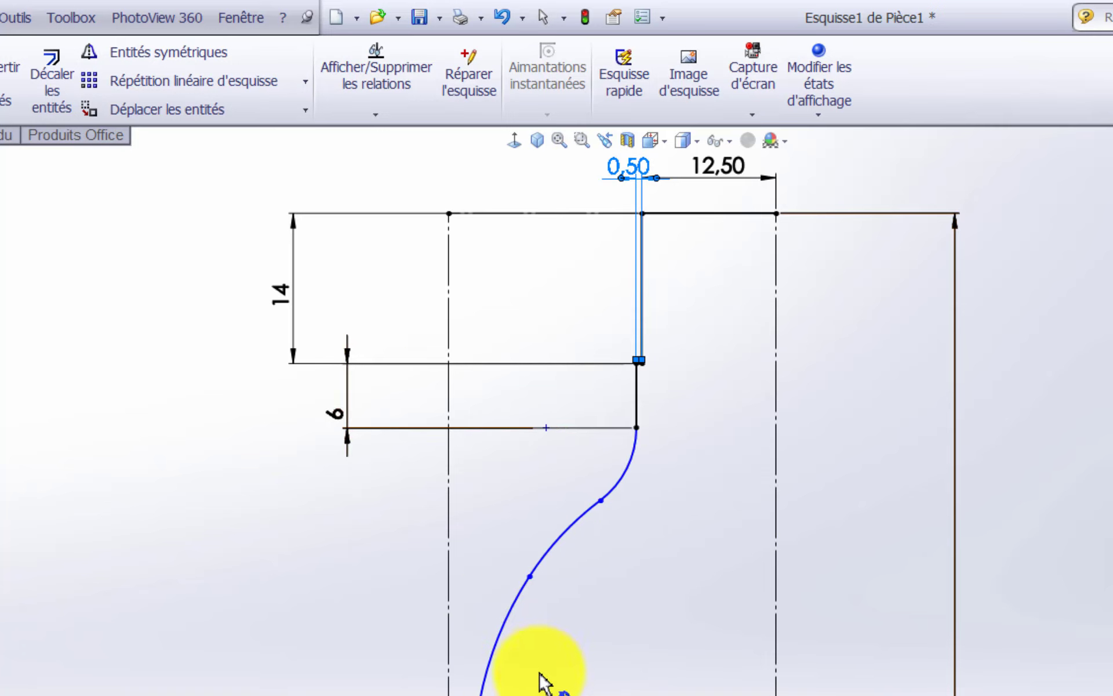
Step: Dimension the radius of the first arc below the neck at 40 mm
left_click(628, 468)
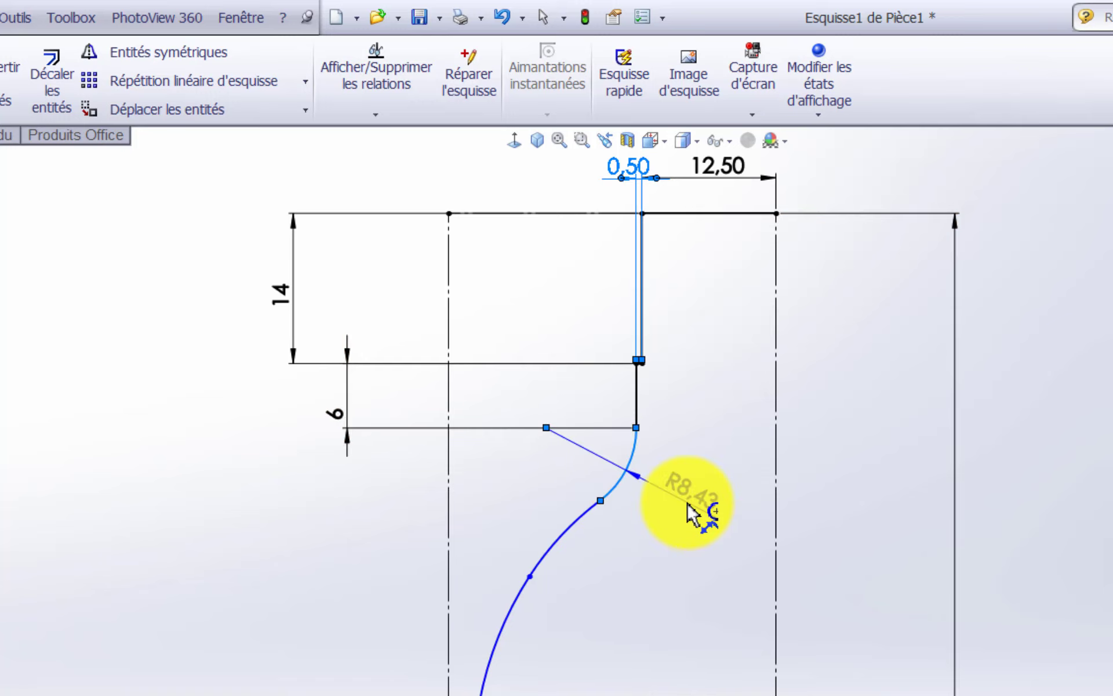
left_click(687, 502)
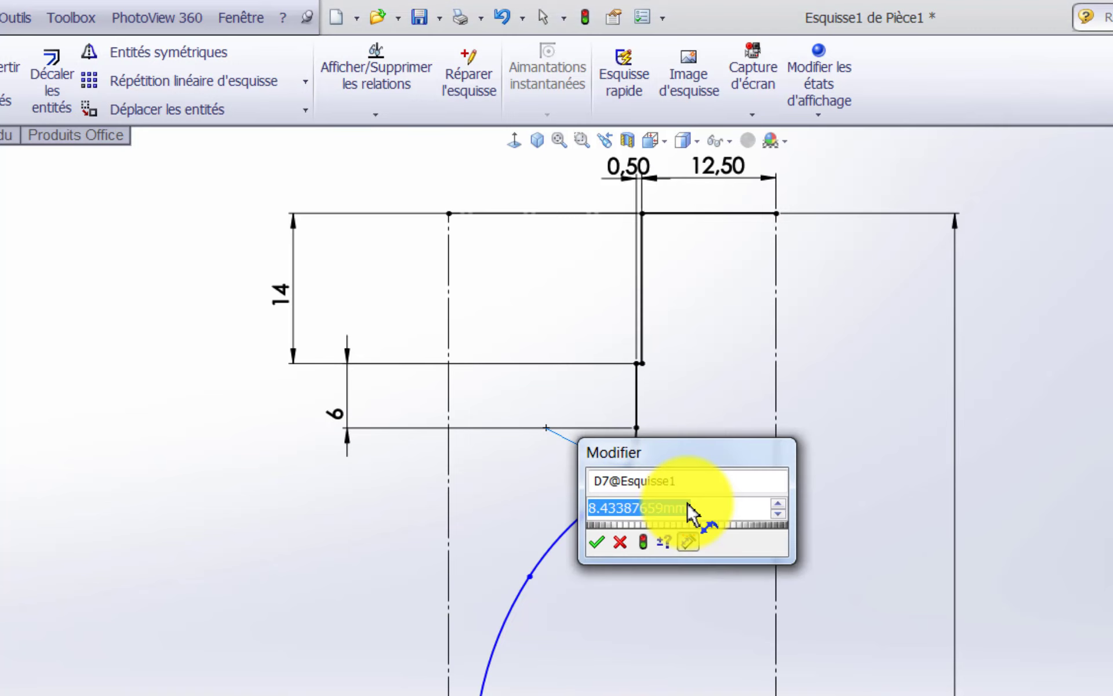
type("40")
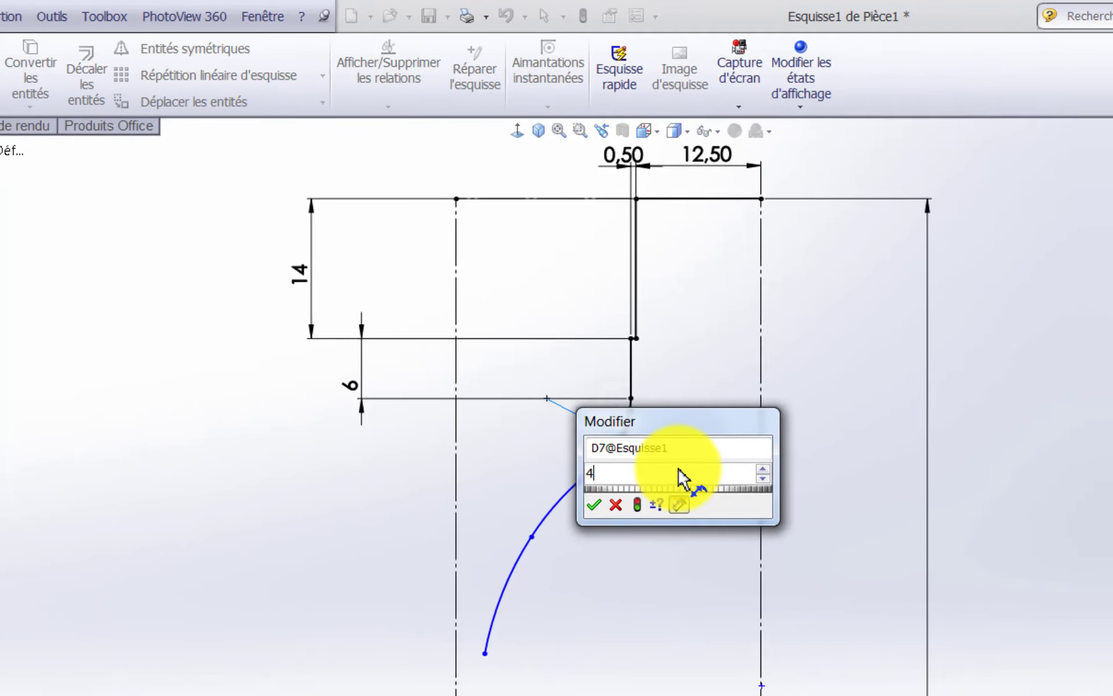
key("Return")
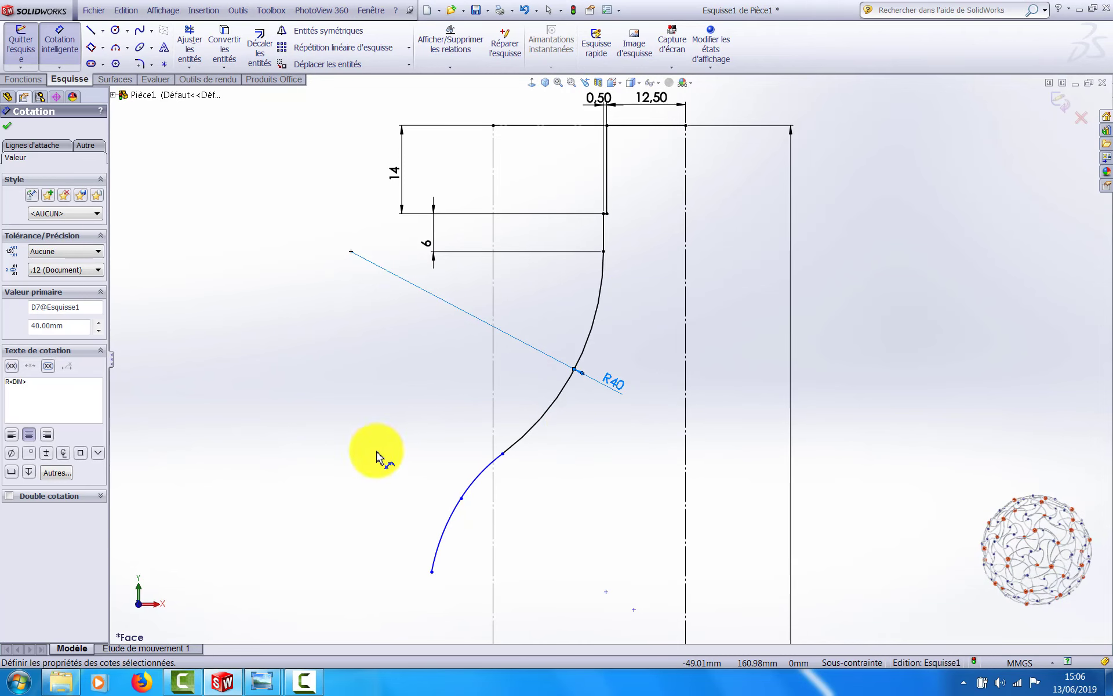
Step: Move the profile's lower end and the junction below the first arc upward to reshape the two undimensioned arcs
key("Escape")
left_click_drag(431, 572, 444, 546)
mouse_move(503, 453)
left_mouse_down()
mouse_move(542, 427)
mouse_move(514, 417)
mouse_move(509, 436)
left_mouse_up()
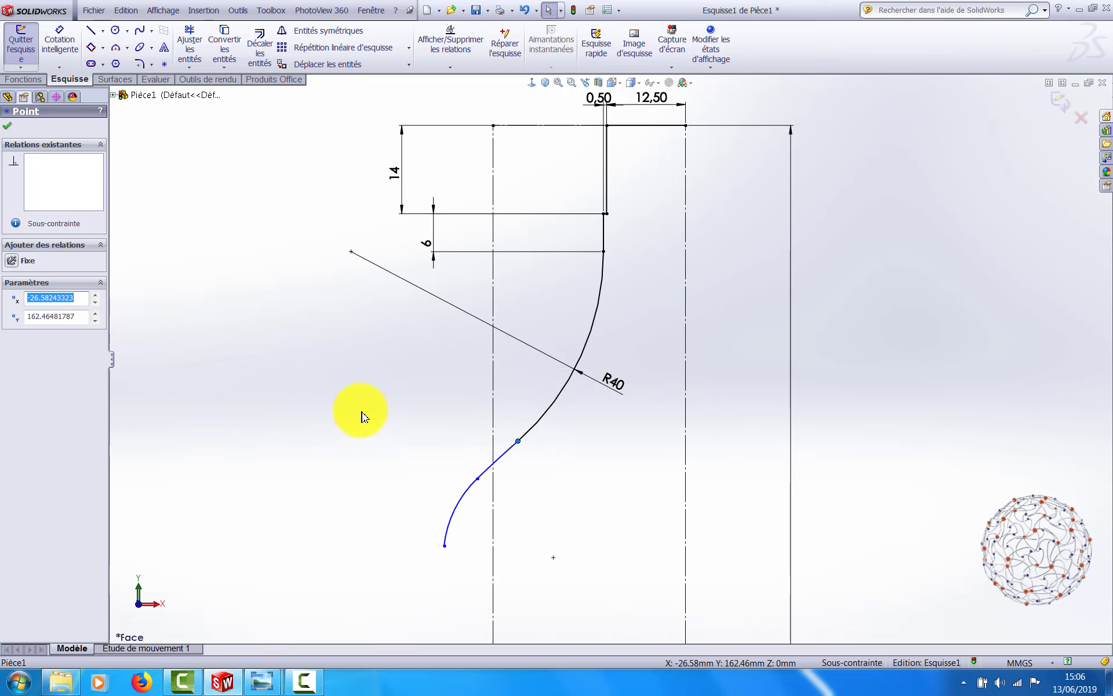
Step: Dimension the radius of the middle arc at 200 mm
right_click_drag(361, 413, 360, 355)
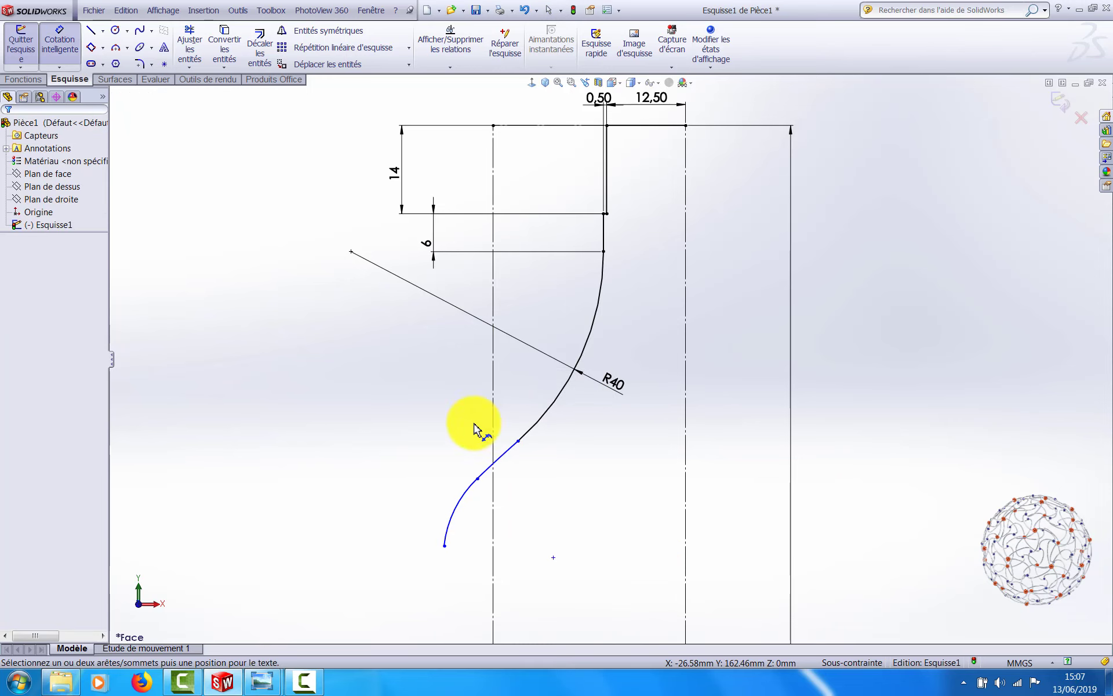
left_click(498, 464)
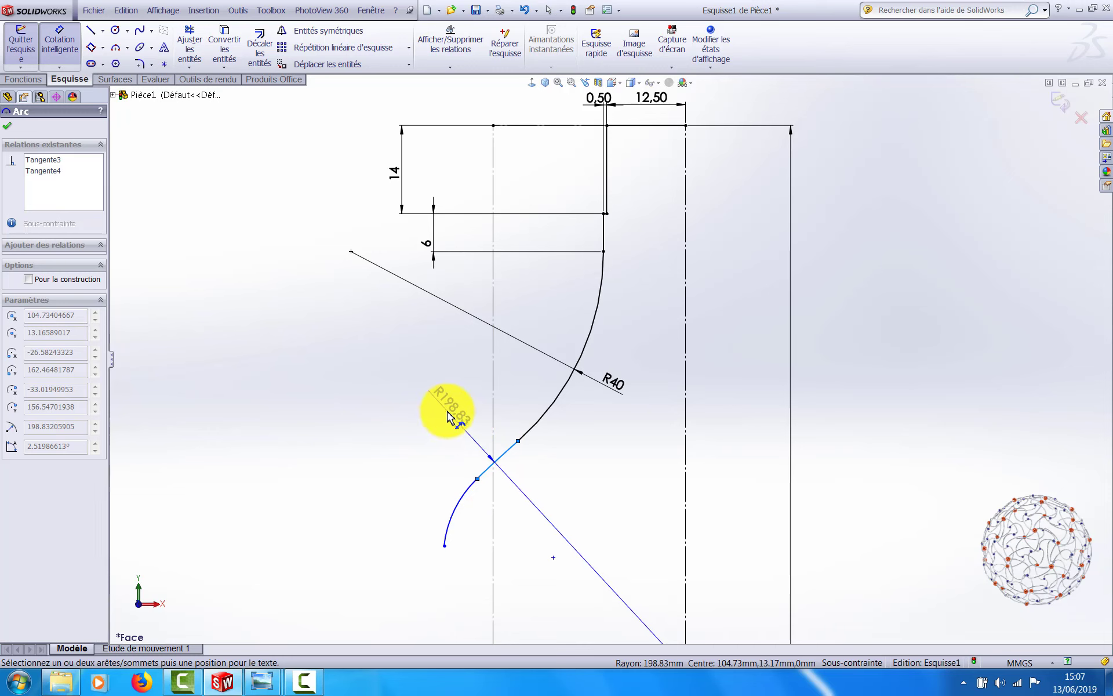
left_click(448, 416)
type("200")
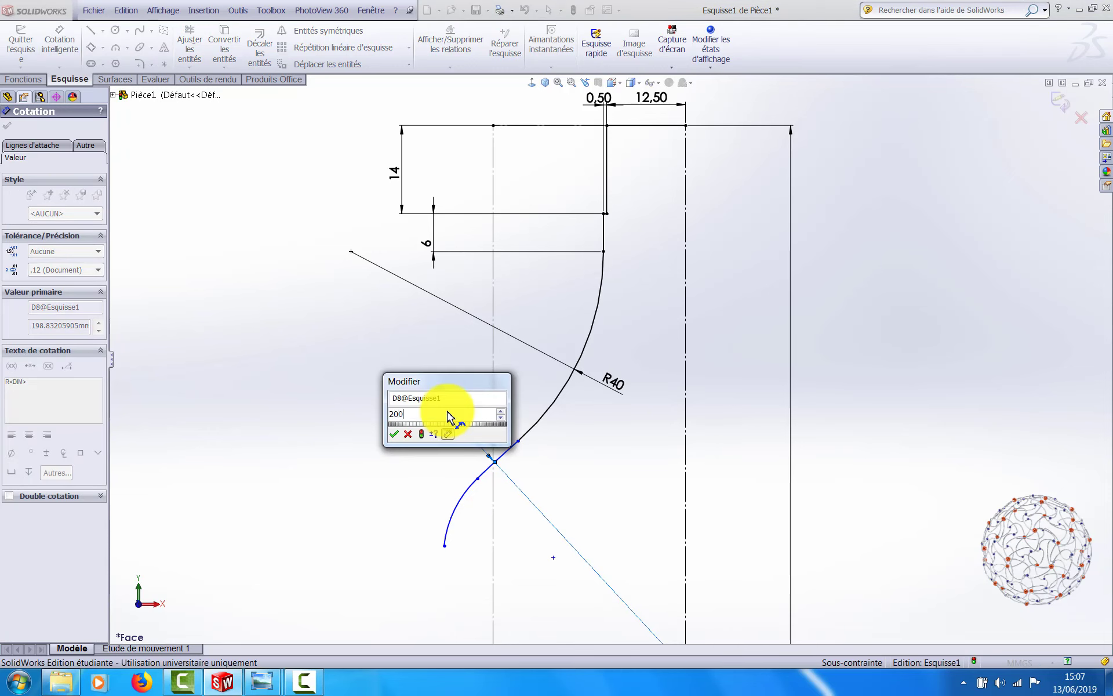
key("Return")
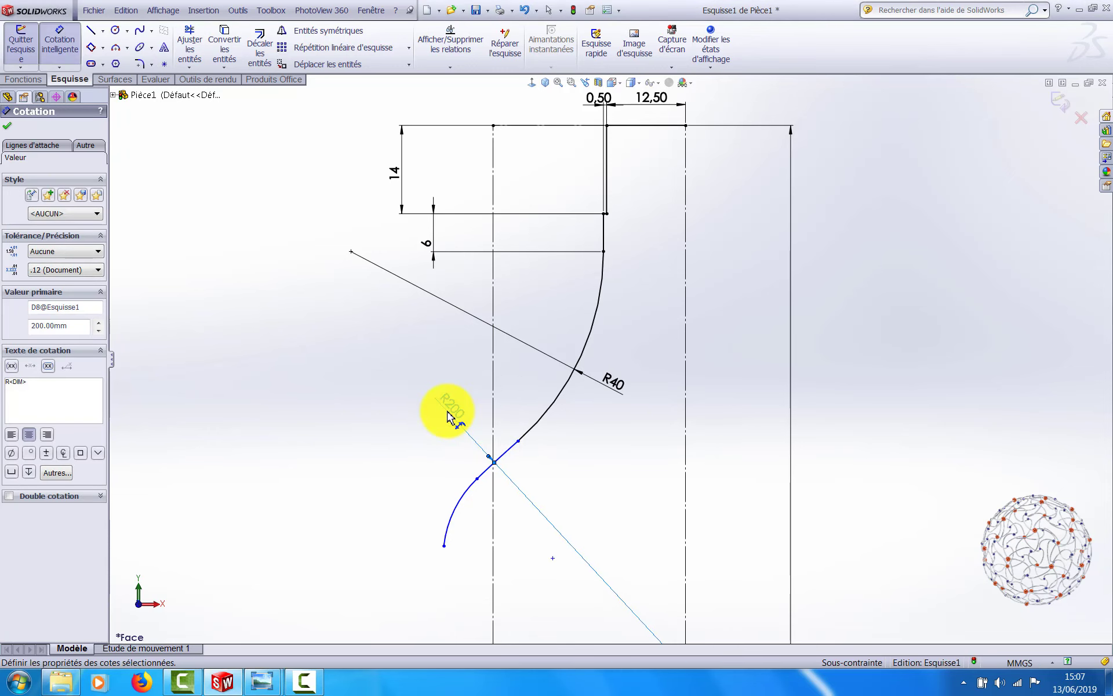
Step: Dimension the radius of the lowest arc at 40 mm
left_click(455, 521)
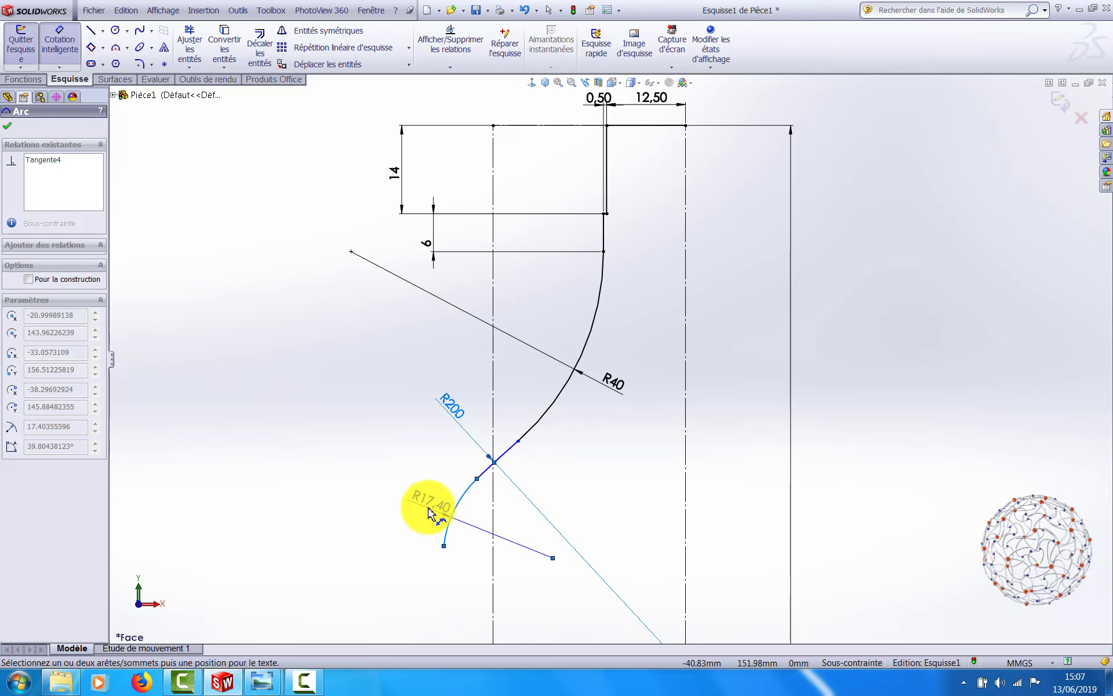
left_click(429, 510)
type("40")
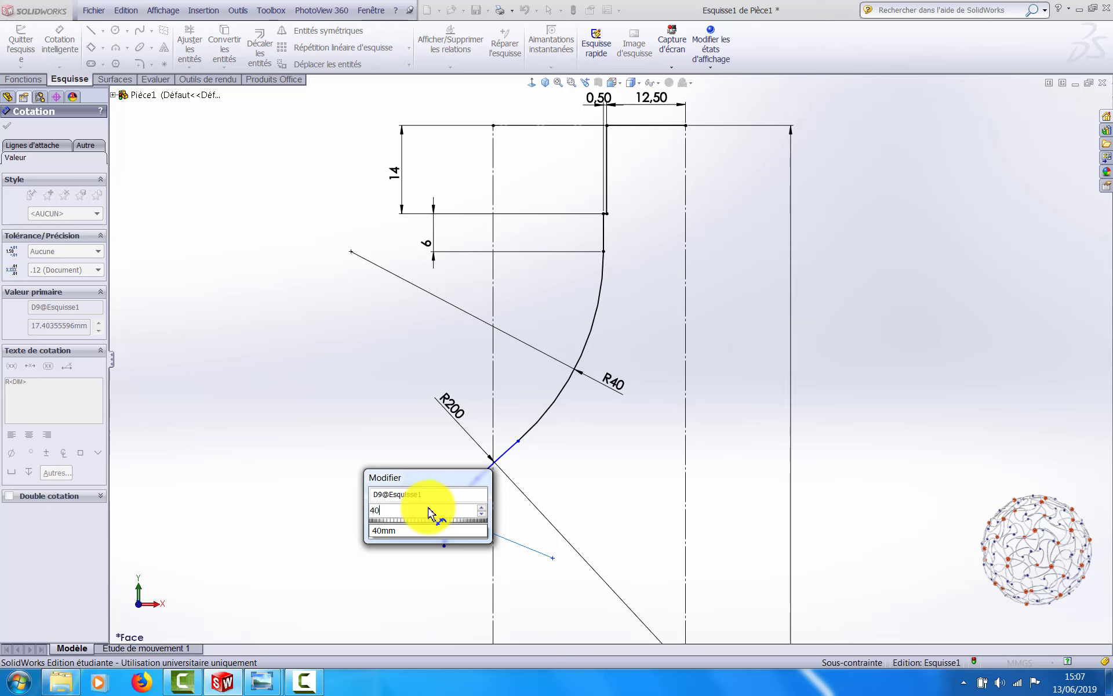
key("Return")
key("z")
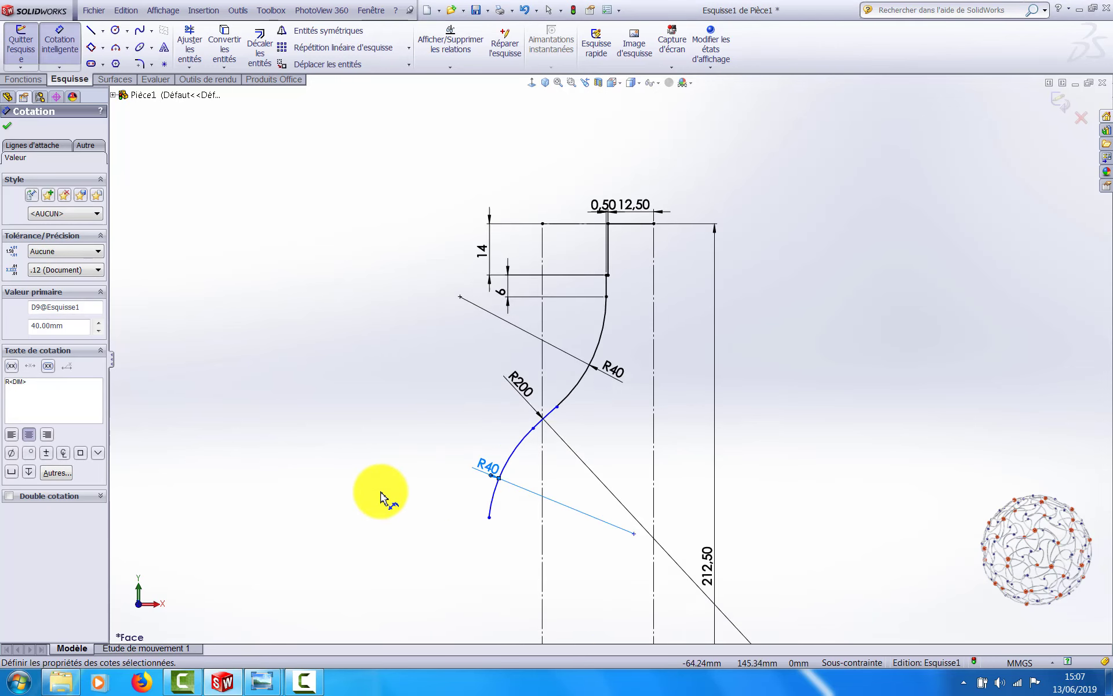
scroll(382, 493, "up", 1)
key("Escape")
Step: Reposition the junctions of the 200 mm arc and the profile's lower end to bring the lowest arc closer to the outer construction line
scroll(483, 418, "down", 1)
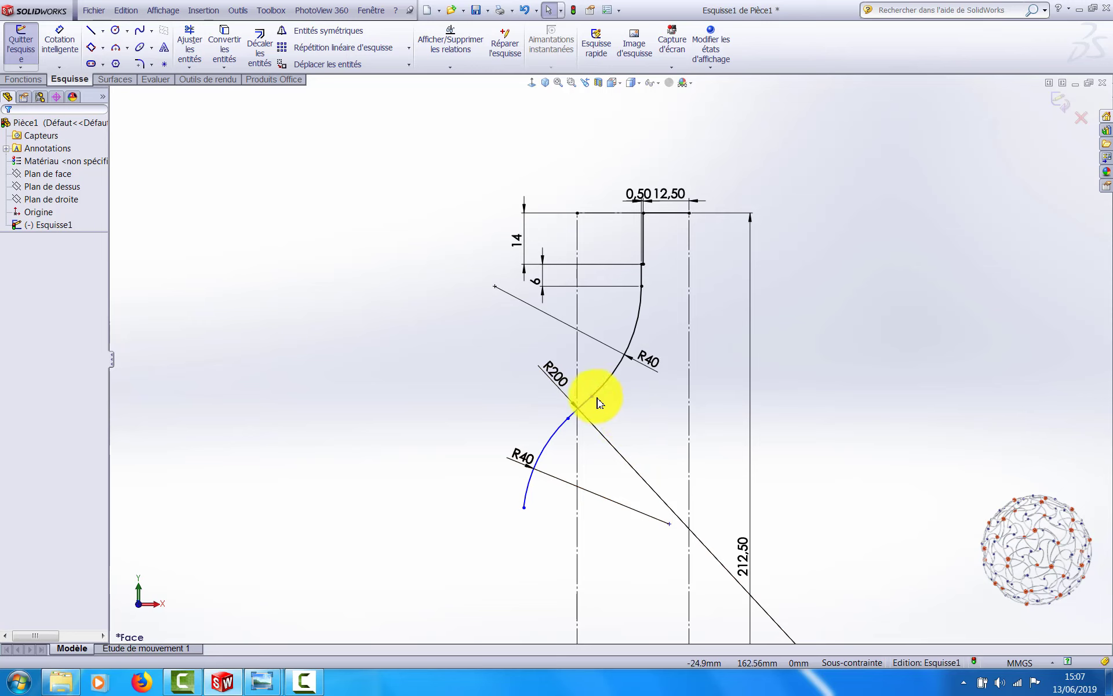
mouse_move(591, 398)
left_mouse_down()
mouse_move(609, 377)
mouse_move(585, 398)
left_mouse_up()
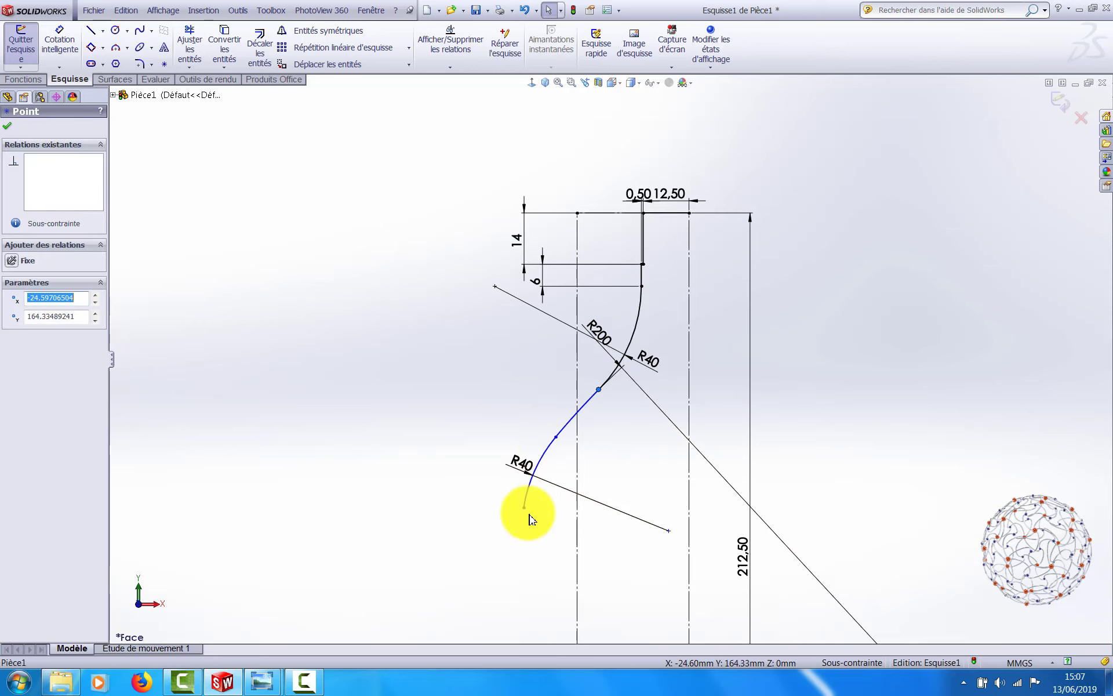
left_click_drag(527, 509, 559, 461)
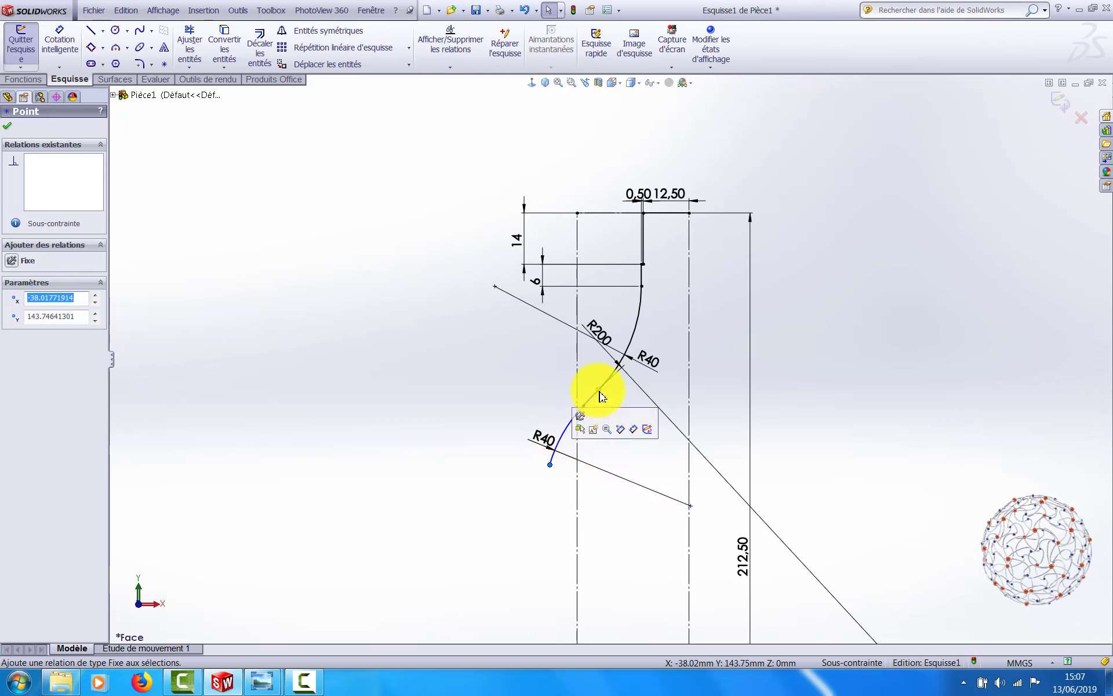
left_click_drag(610, 389, 575, 439)
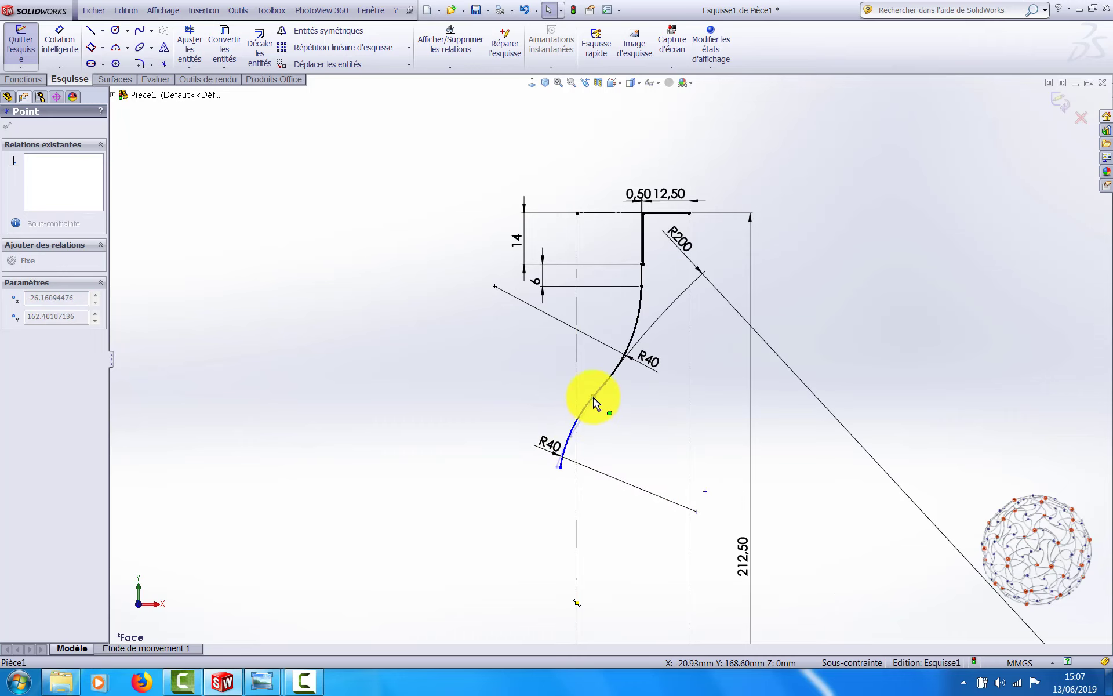
left_click_drag(594, 398, 593, 397)
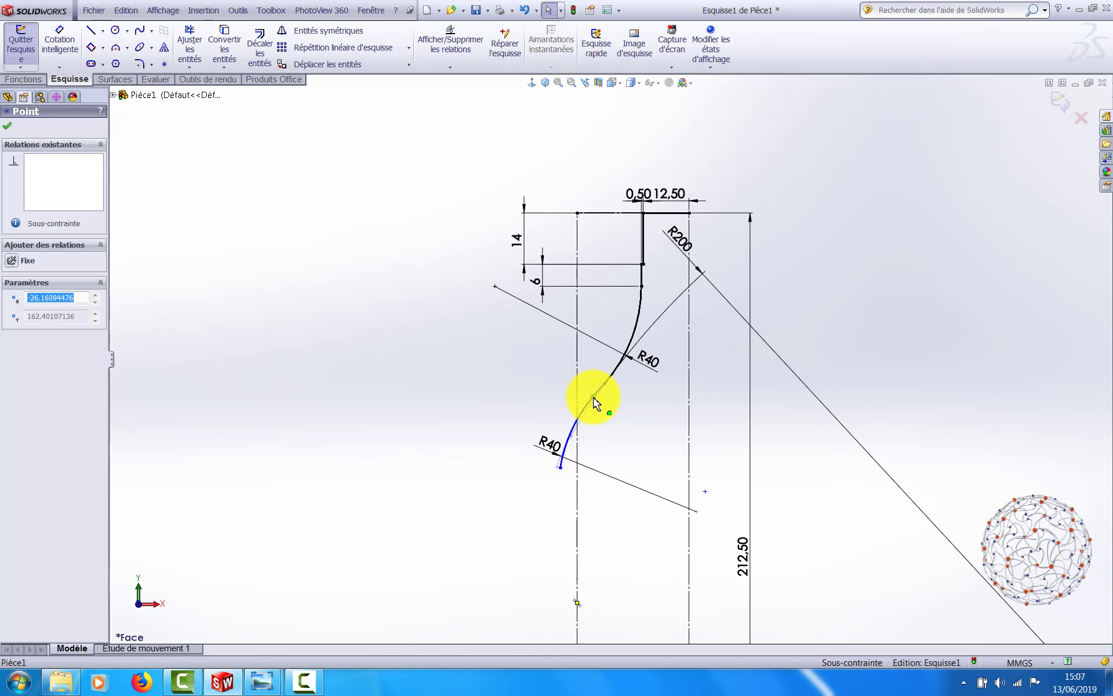
left_click(520, 354)
scroll(503, 445, "up", 1)
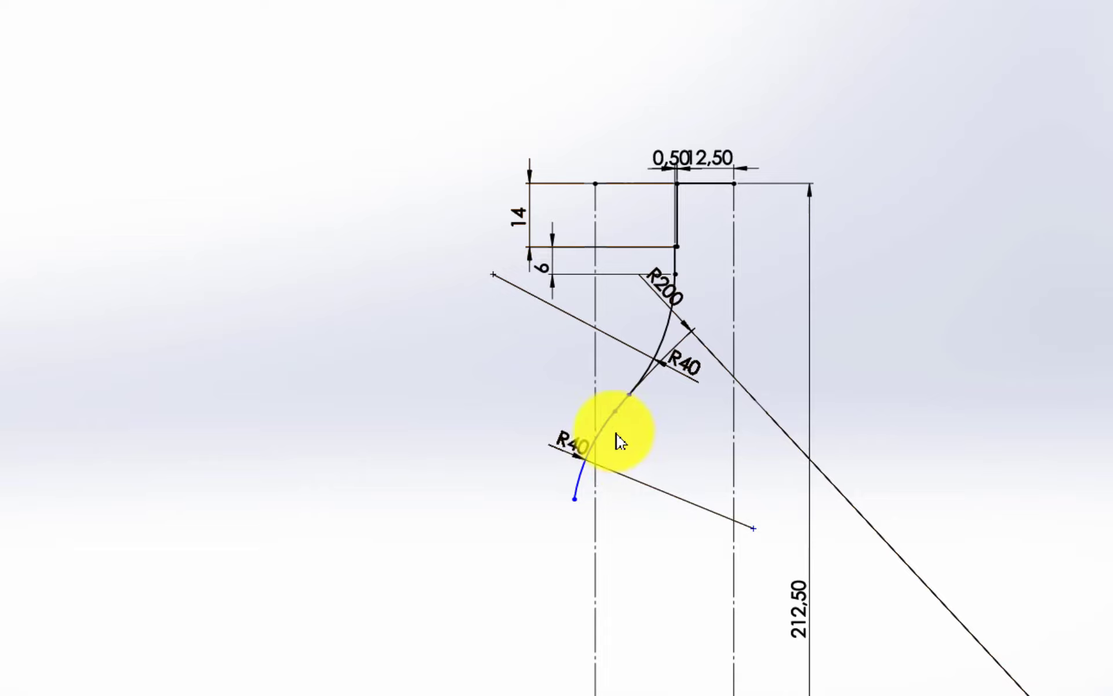
Step: Try to make the lowest 40 mm arc tangent to the outer vertical construction line
left_click(612, 432)
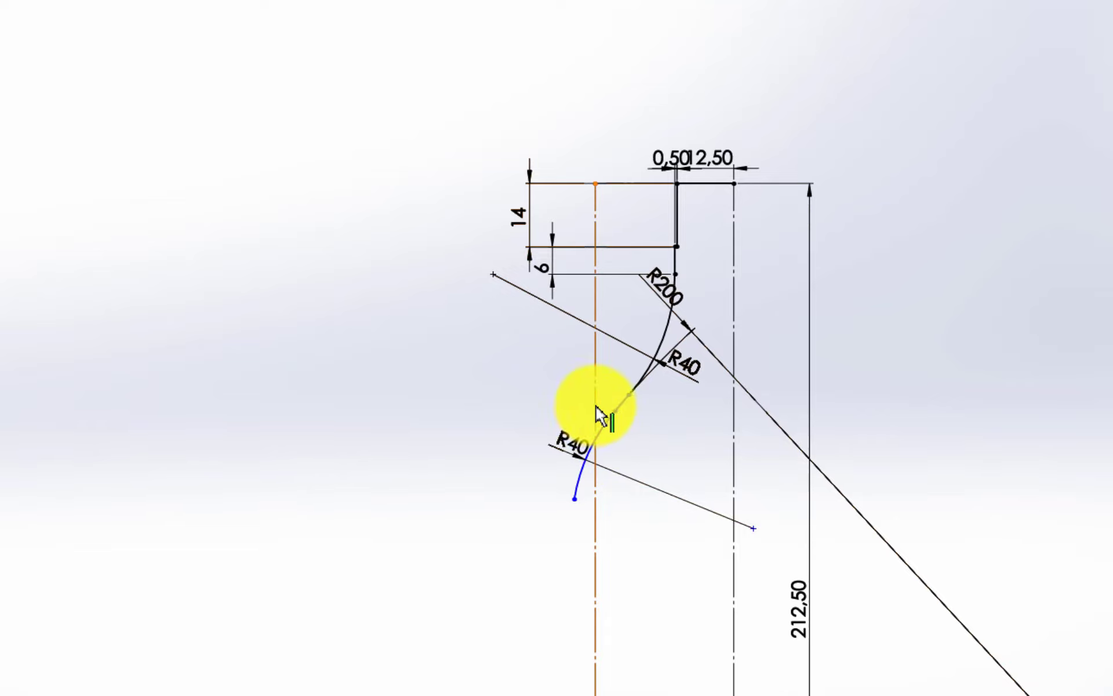
left_click(604, 430)
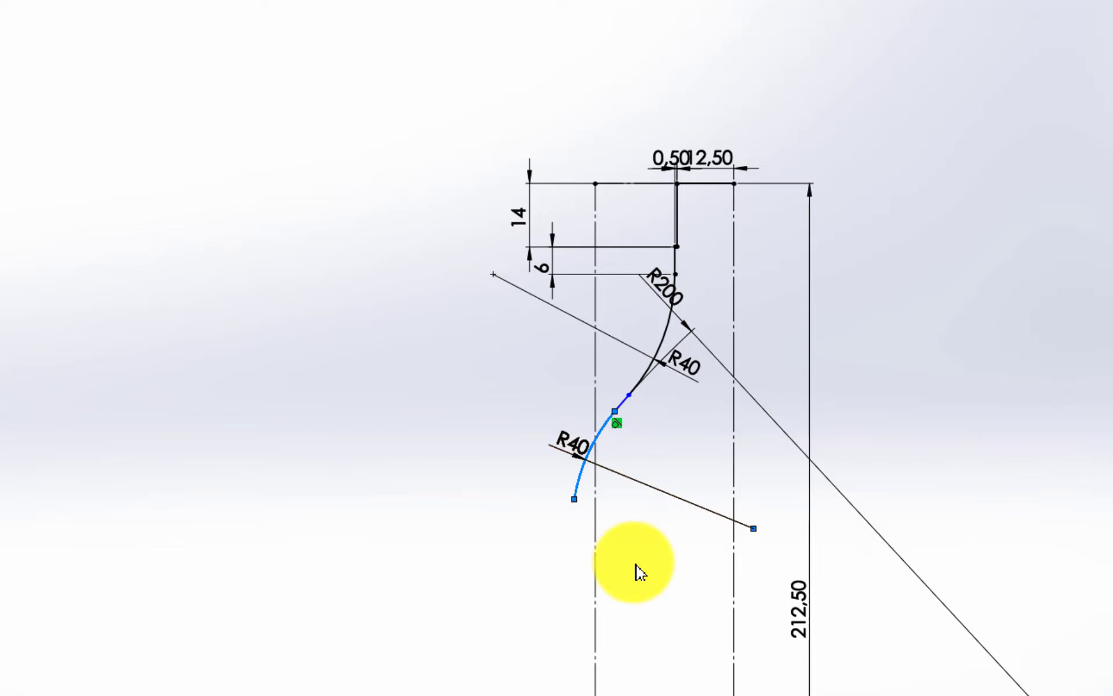
left_click(596, 399, "ctrl")
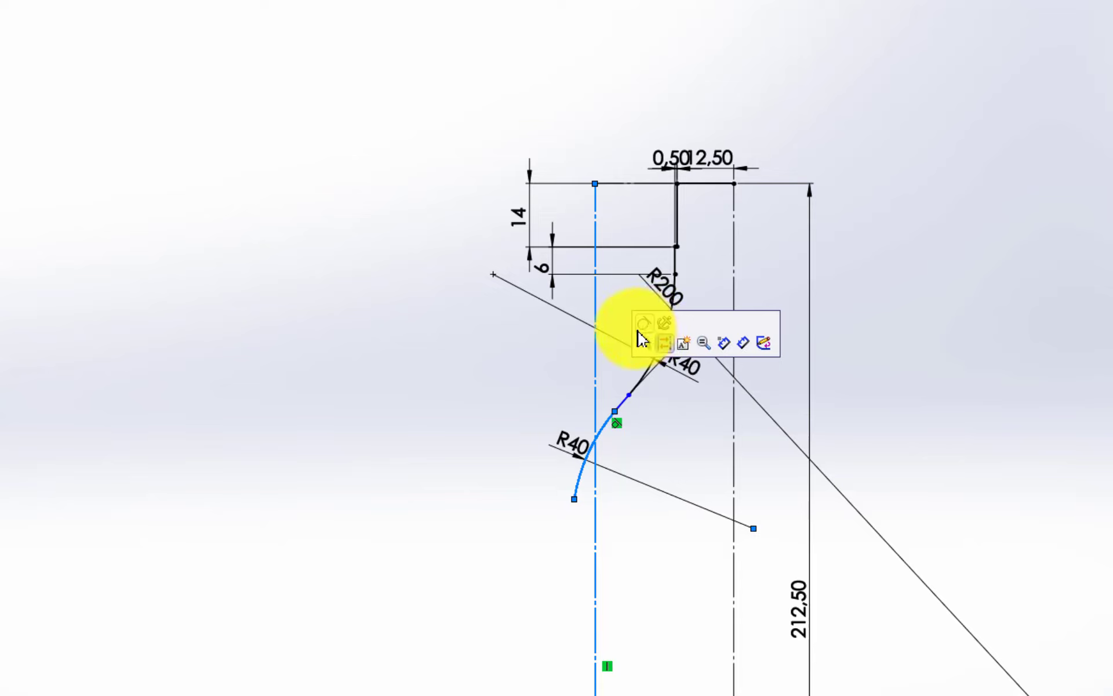
left_click(649, 334)
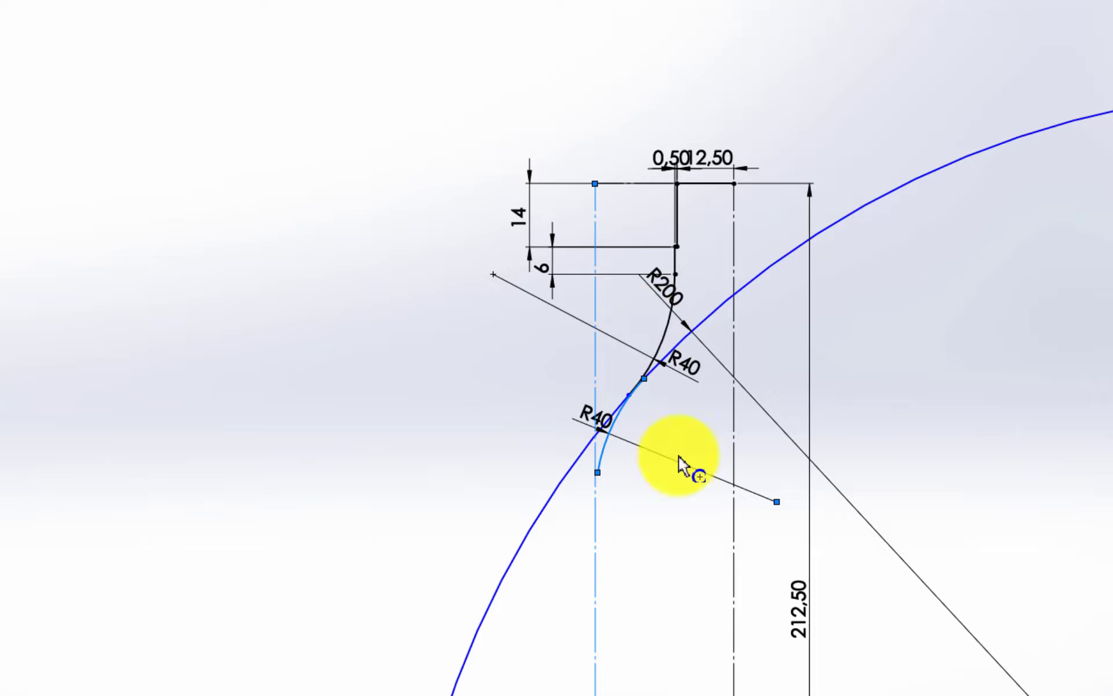
Step: Try to reposition the tangent arc's endpoints, and undo these moves together with the tangent relation
scroll(676, 457, "up", 2)
scroll(665, 426, "down", 4)
scroll(667, 425, "down", 2)
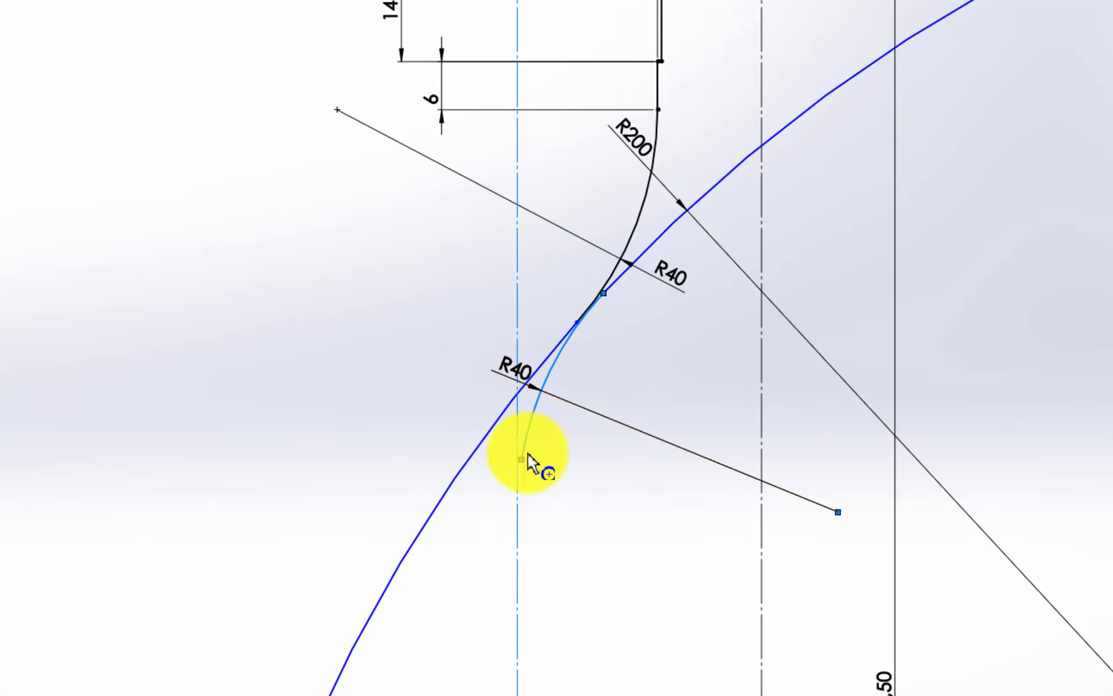
mouse_move(521, 456)
left_mouse_down()
mouse_move(537, 411)
mouse_move(638, 320)
mouse_move(586, 268)
mouse_move(545, 428)
left_mouse_up()
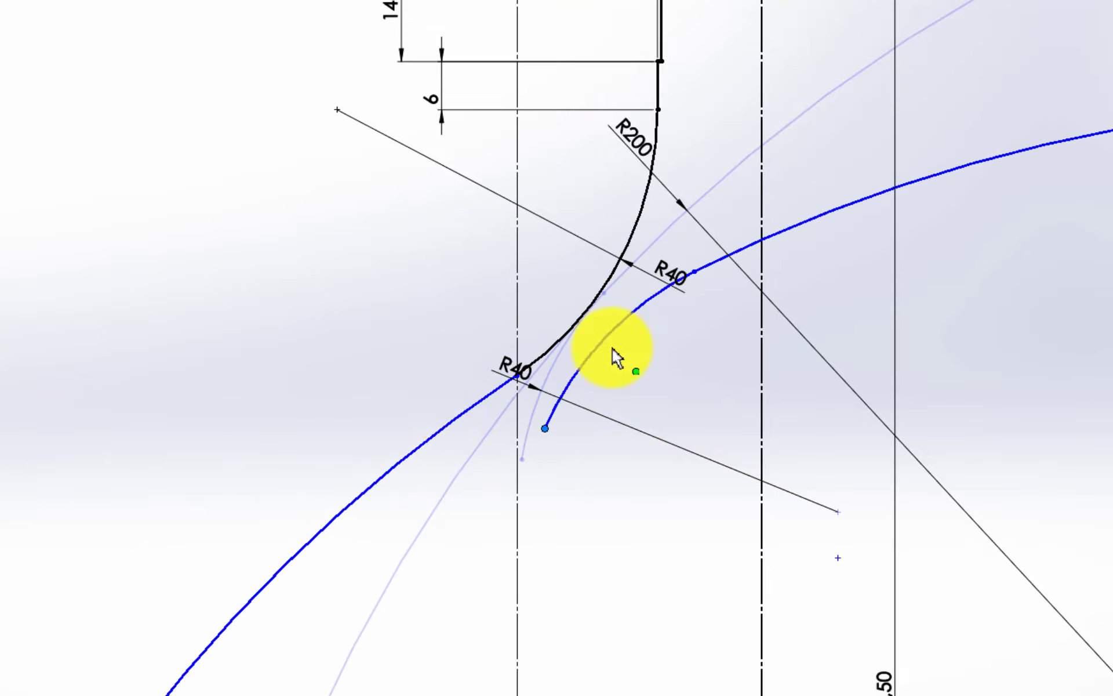
mouse_move(615, 355)
left_mouse_down()
mouse_move(784, 209)
mouse_move(1063, 94)
mouse_move(898, 252)
left_mouse_up()
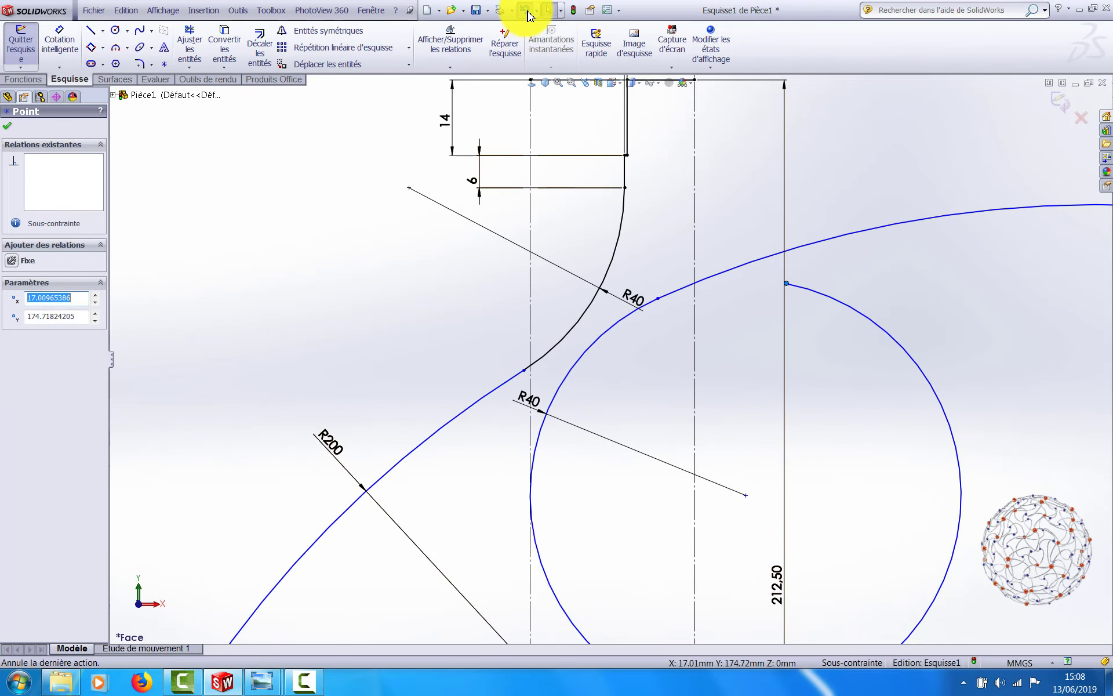
left_click(526, 12)
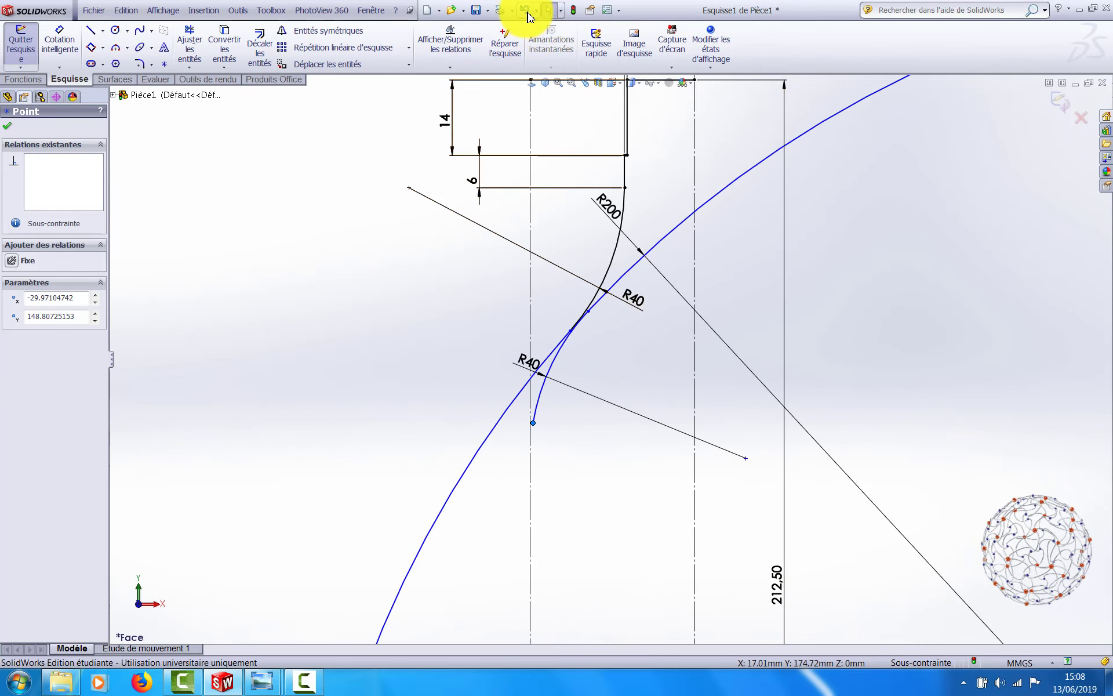
left_click(294, 455)
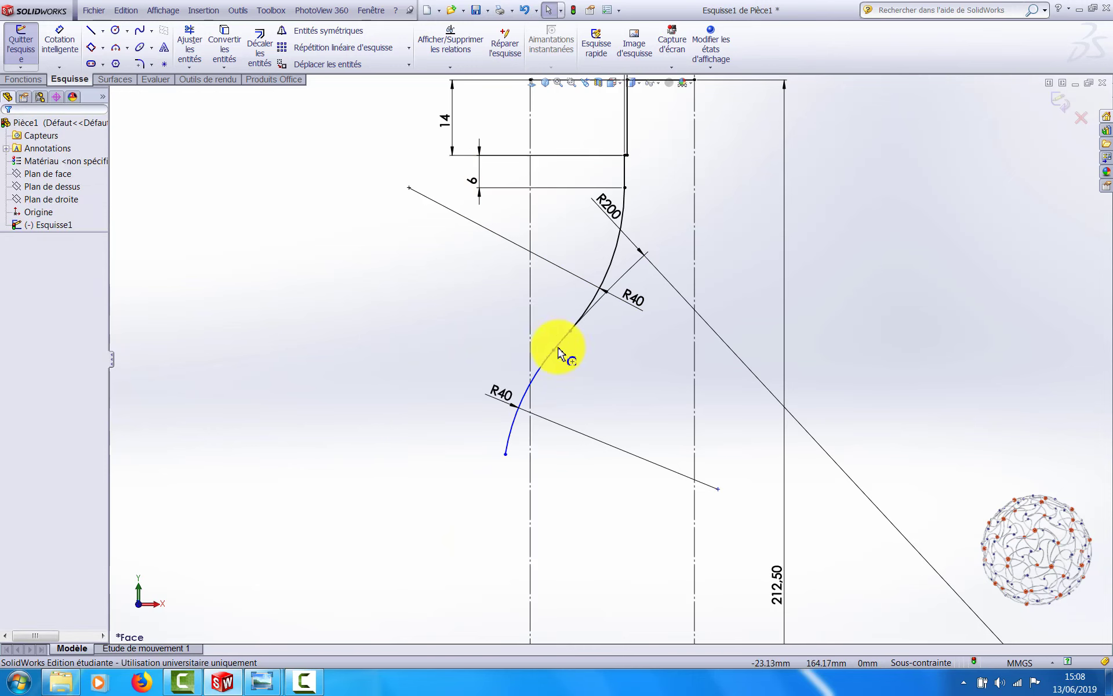
Step: Move both junctions of the 200 mm arc upward, bringing the profile's lower end just inside the outer construction line
left_click_drag(573, 338, 593, 289)
left_click_drag(531, 418, 565, 347)
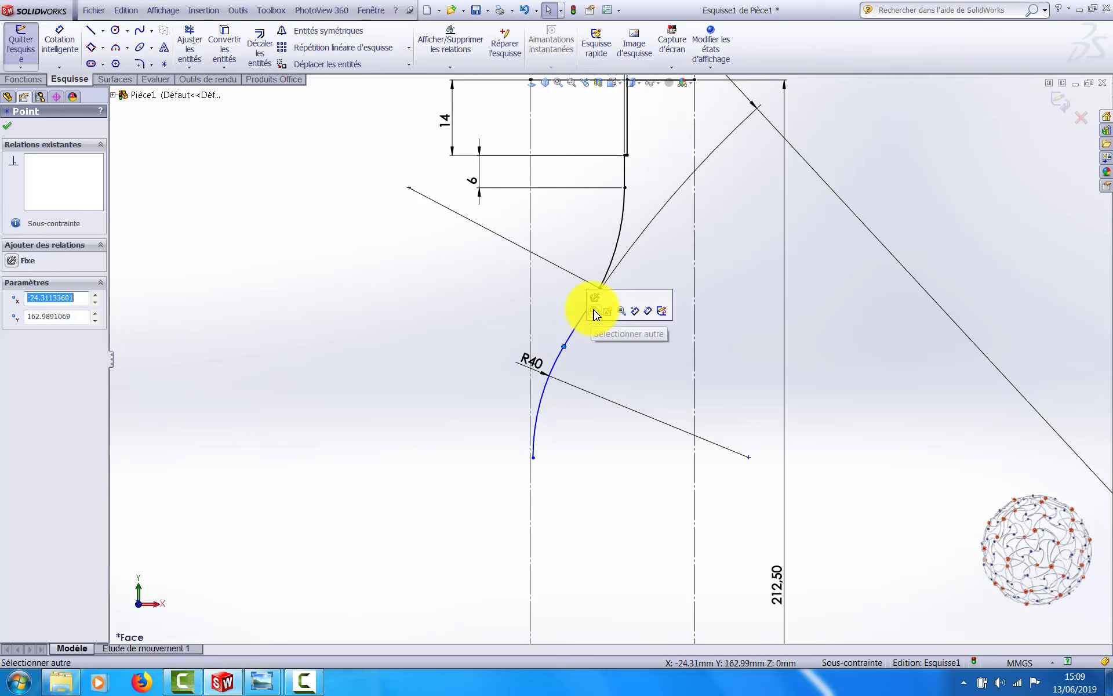
left_click(566, 288)
left_click_drag(588, 306, 605, 280)
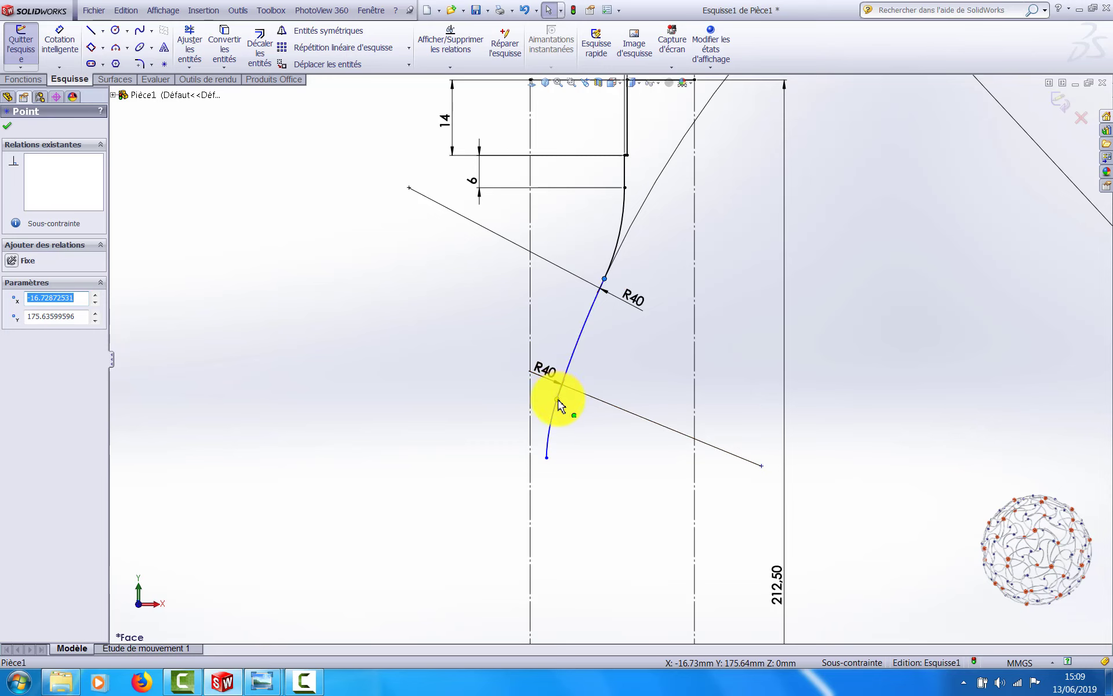
left_click_drag(560, 406, 564, 350)
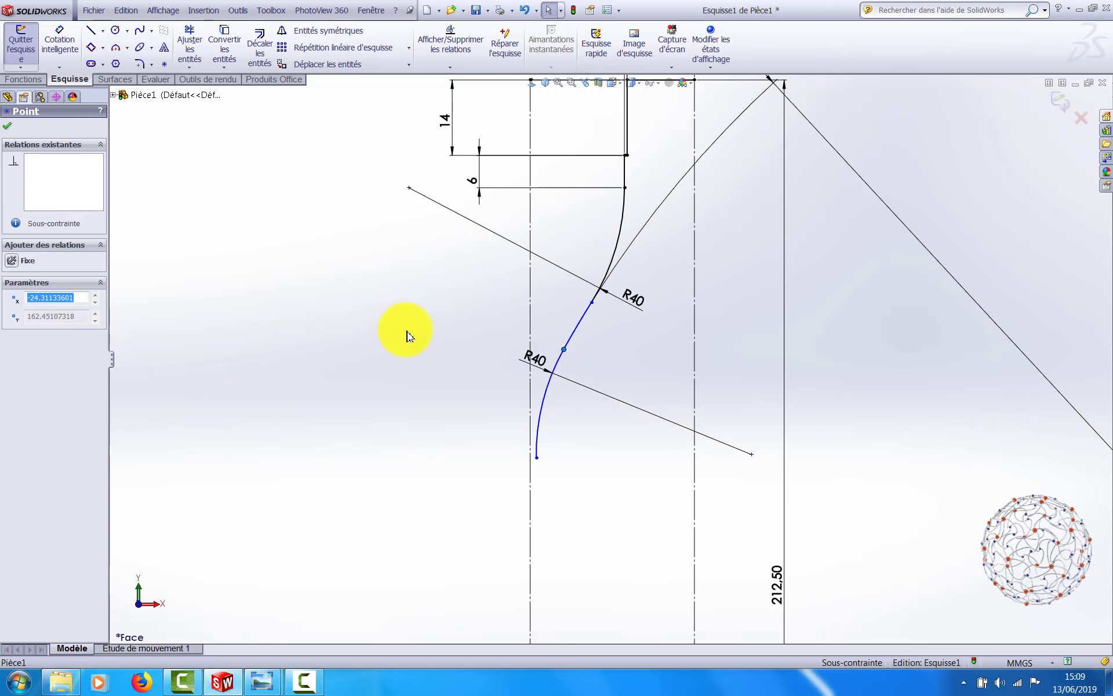
left_click(407, 332)
scroll(597, 325, "up", 3)
scroll(585, 296, "down", 1)
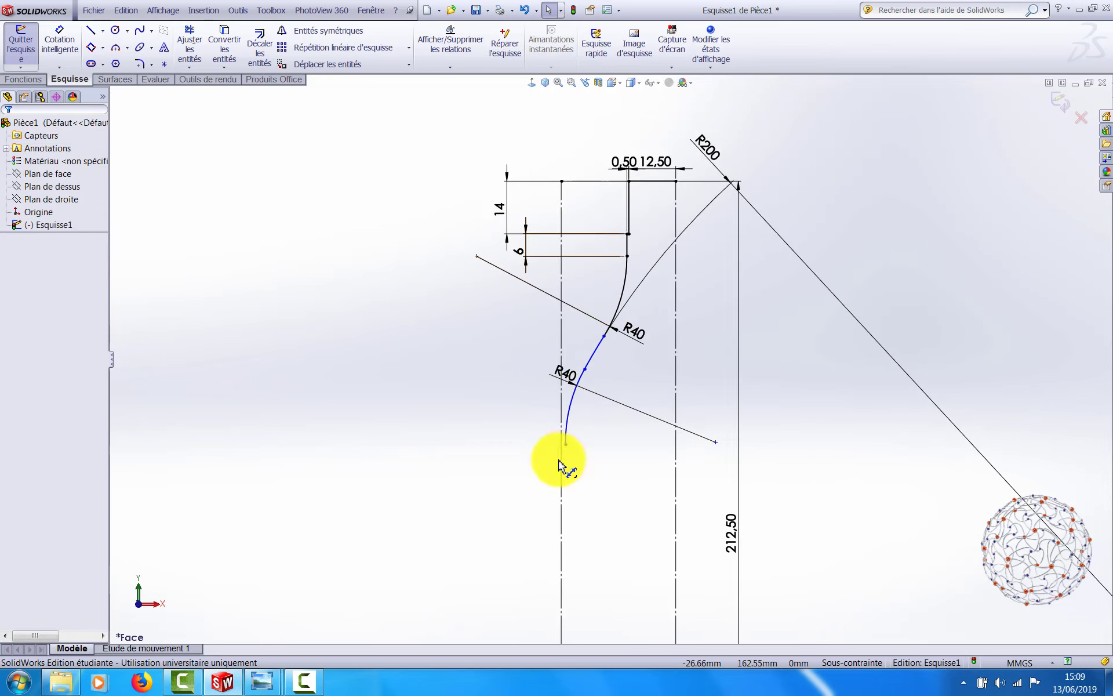
scroll(461, 381, "up", 1)
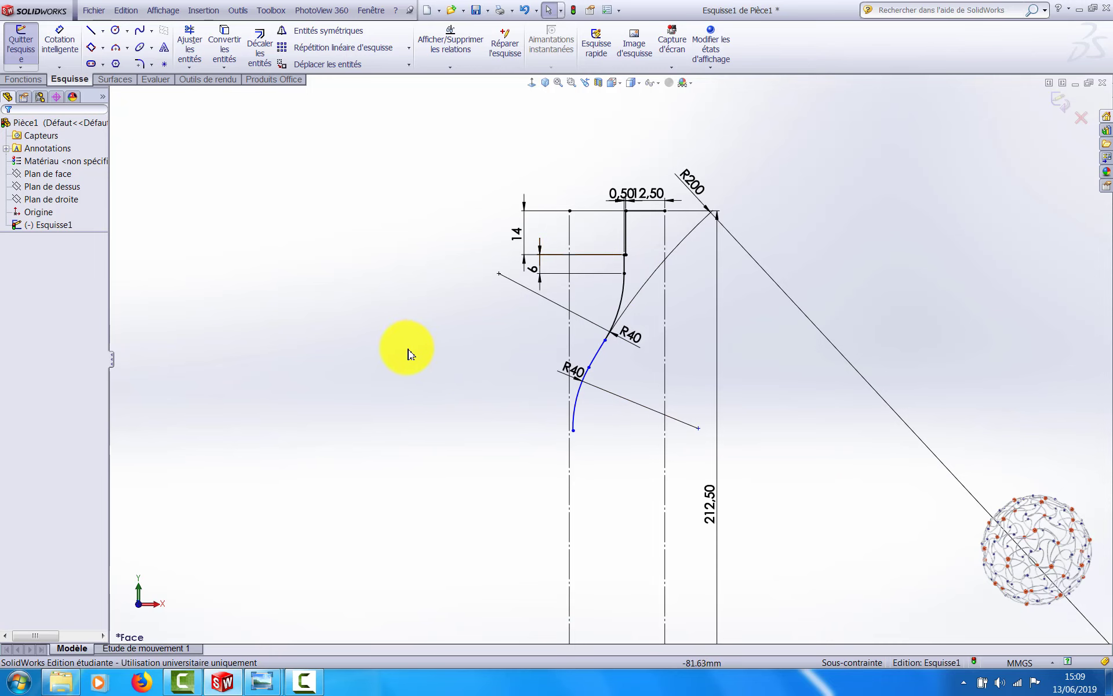
Step: Dimension the vertical distance from the top construction line to the profile's lower end as 57.5 mm
right_click_drag(410, 354, 397, 313)
left_click(572, 430)
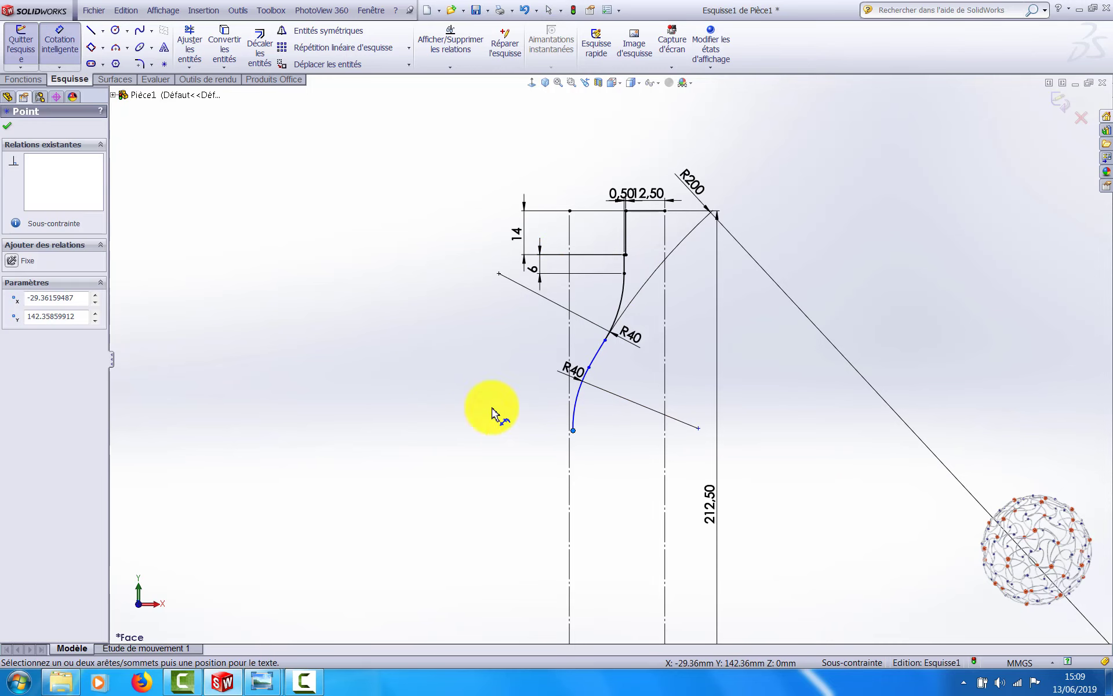
left_click(600, 212)
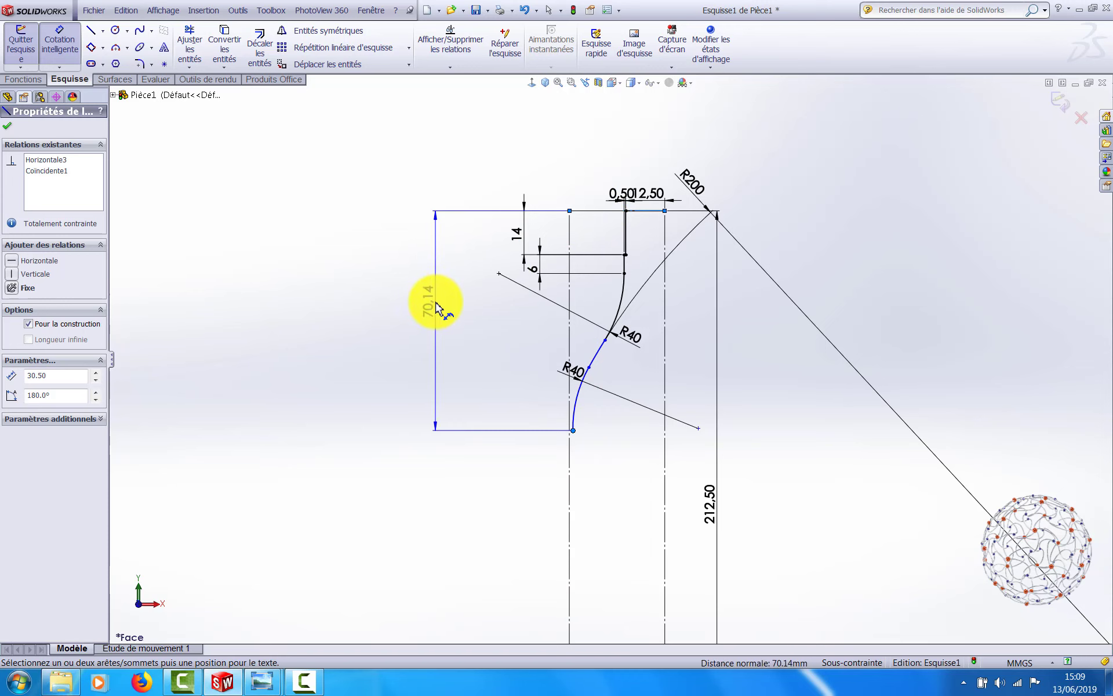
left_click(436, 308)
type("57.5")
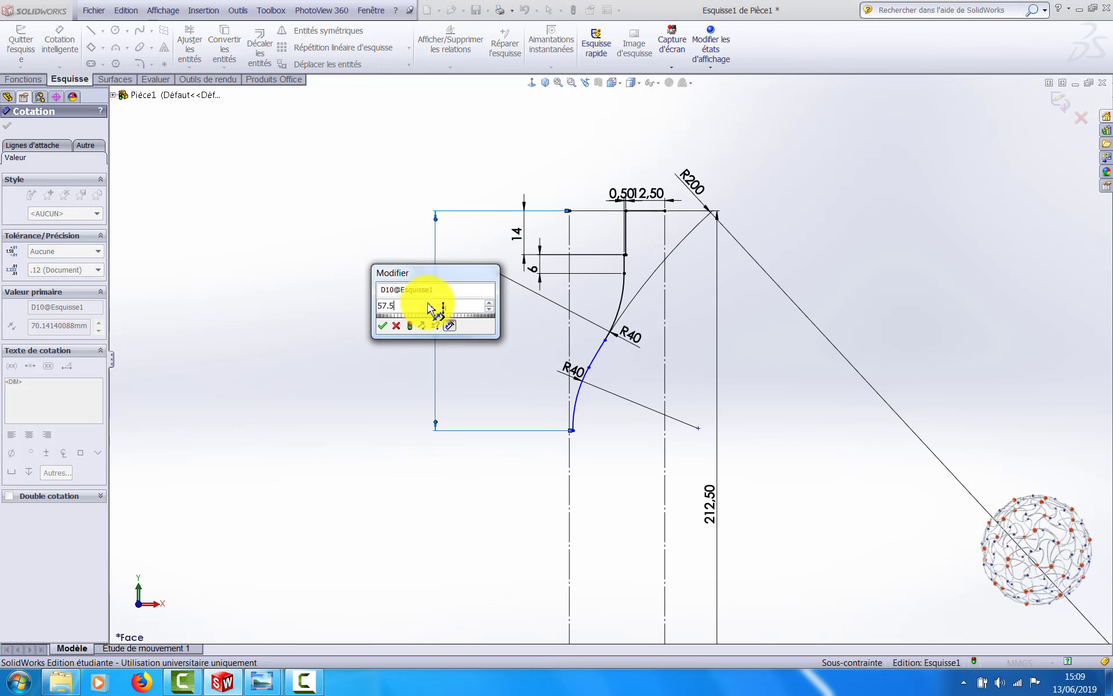
key("Return")
scroll(539, 400, "down", 2)
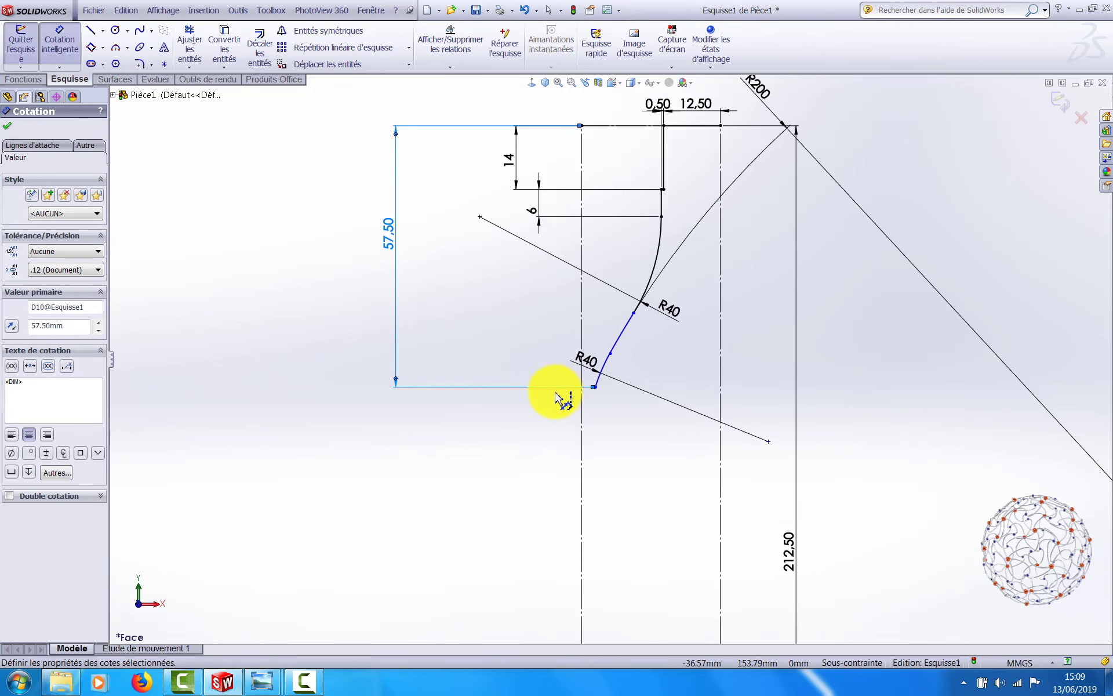
scroll(556, 393, "down", 2)
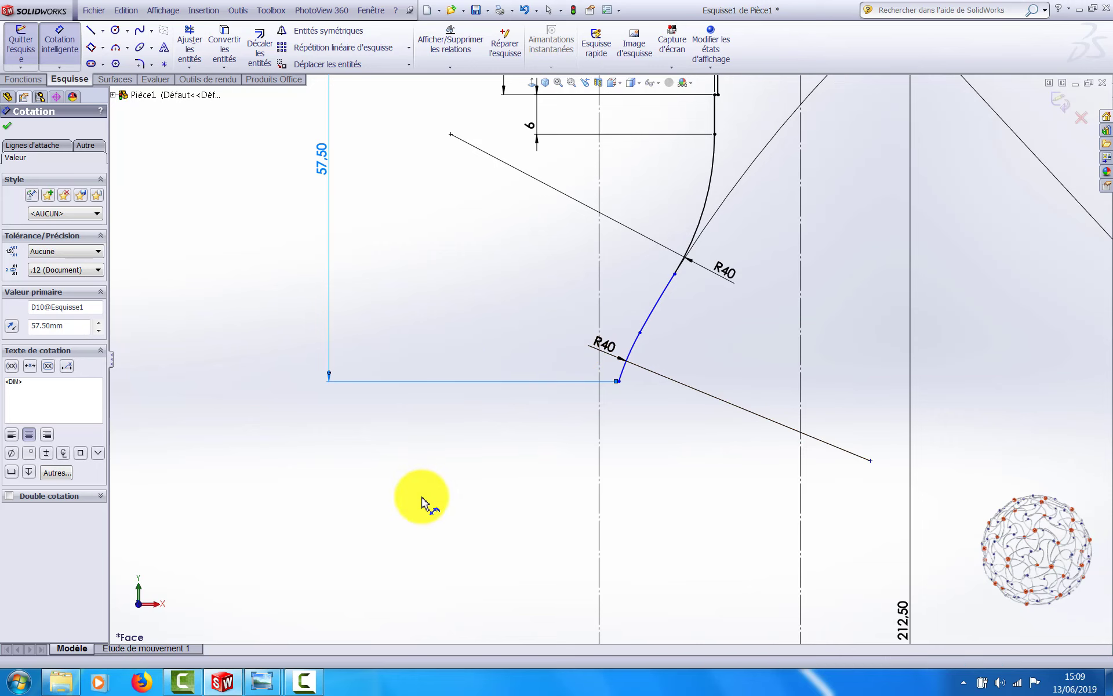
key("Escape")
Step: Reposition both junctions of the 200 mm arc to bring the profile's lower end nearer the outer construction line
left_click(641, 333)
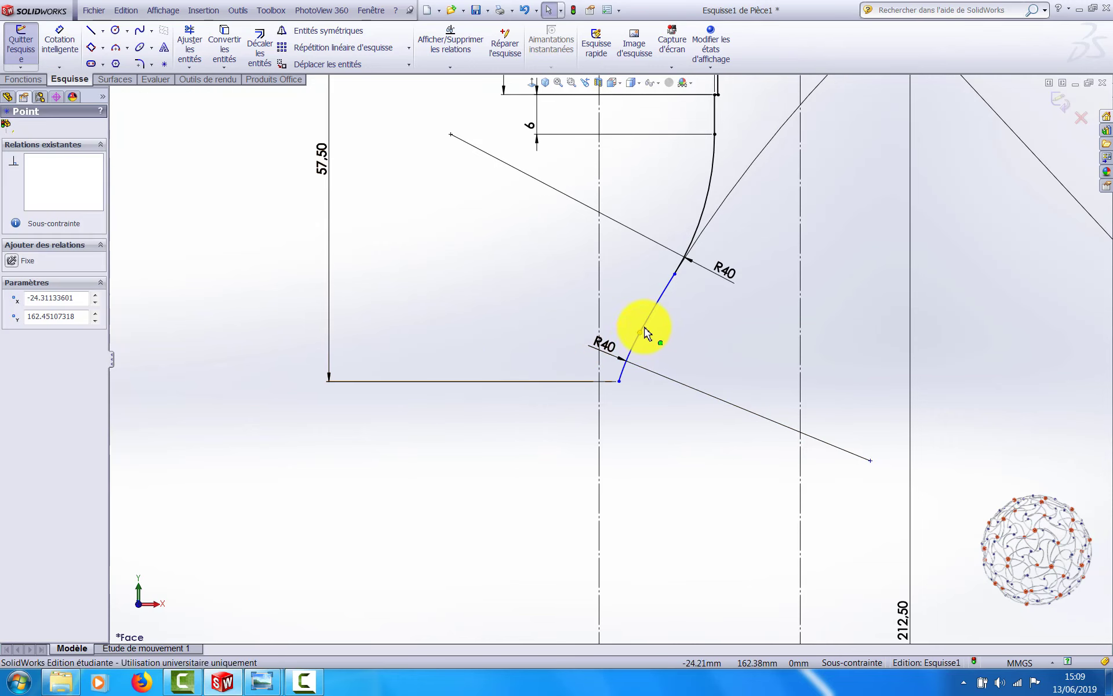
mouse_move(645, 328)
left_mouse_down()
mouse_move(643, 310)
mouse_move(644, 324)
mouse_move(674, 270)
mouse_move(643, 313)
mouse_move(633, 358)
mouse_move(642, 330)
left_mouse_up()
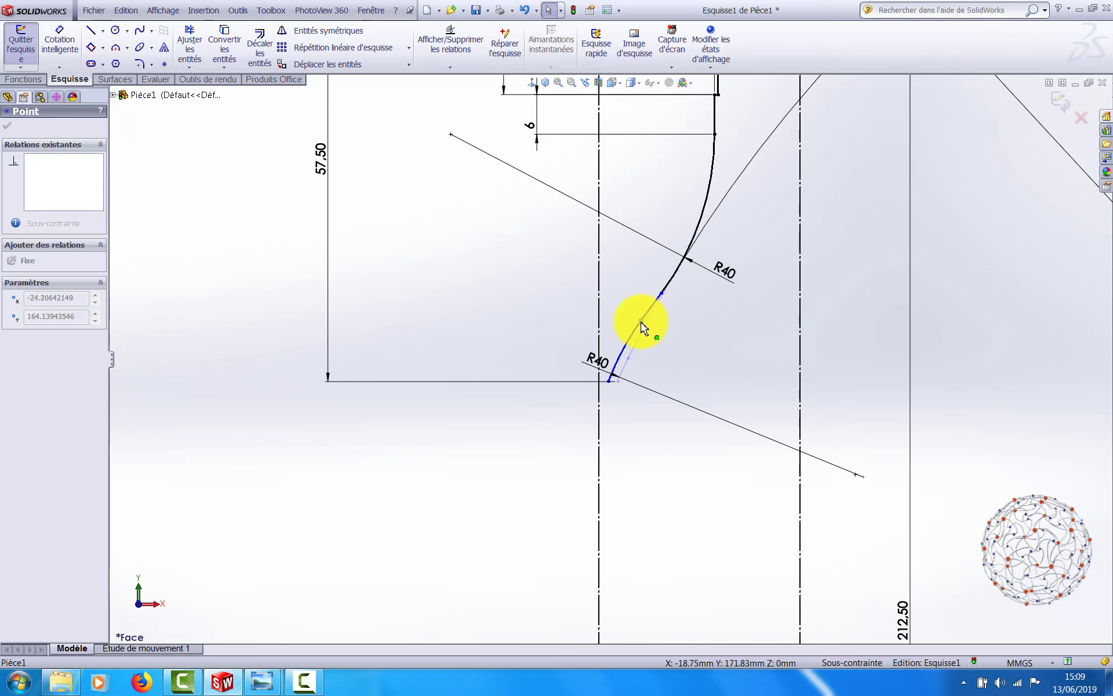
left_click_drag(637, 321, 639, 320)
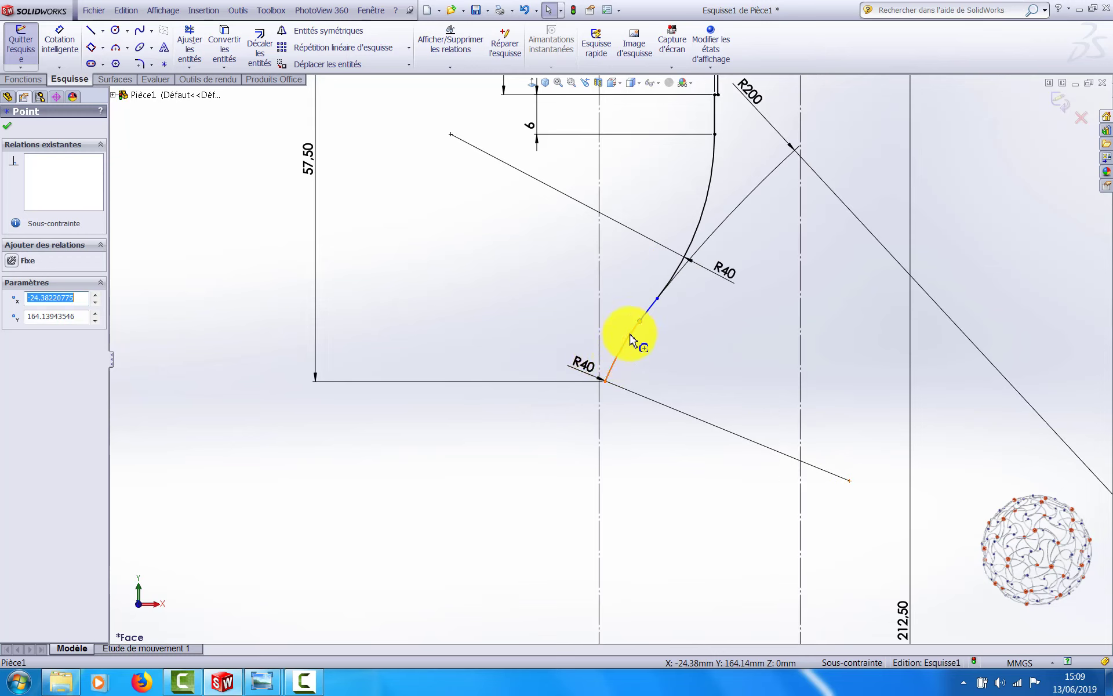
left_click_drag(660, 302, 661, 288)
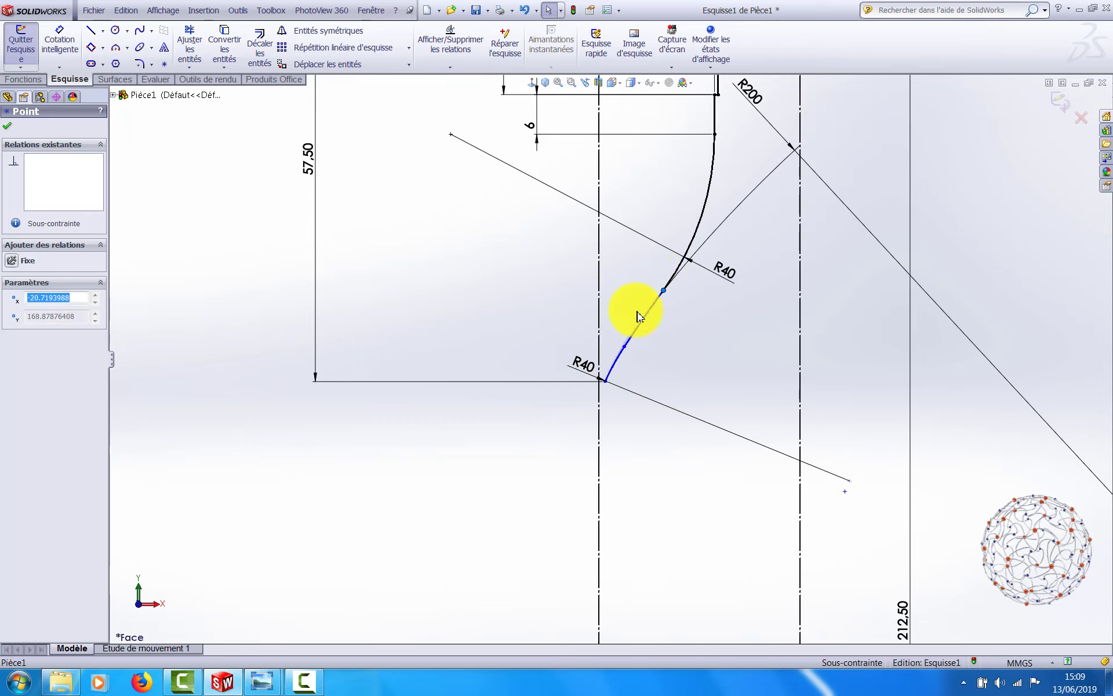
Step: Add a tangent relation between the lowest 40 mm arc and the outer vertical construction line
left_click(616, 365)
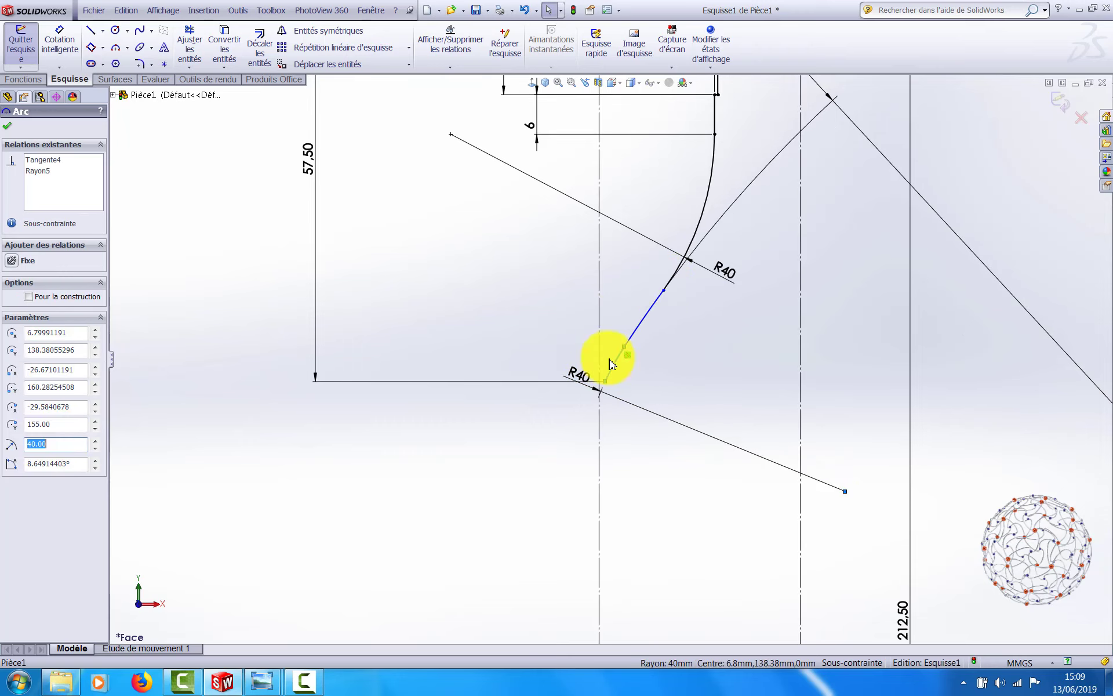
left_click(599, 352, "ctrl")
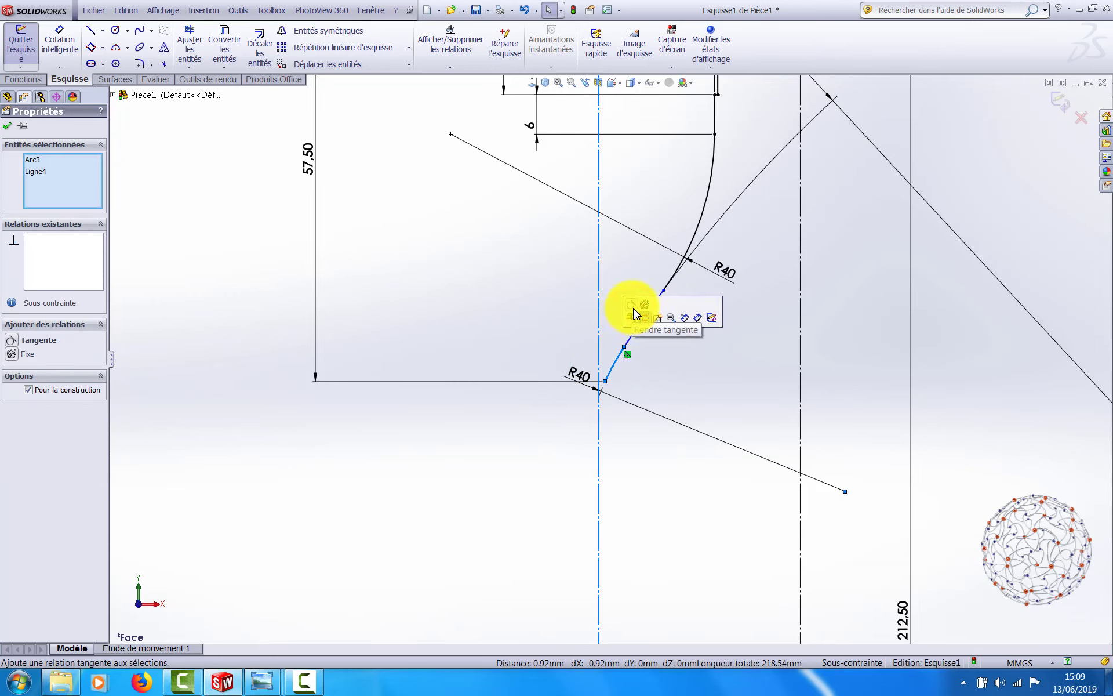
left_click(632, 305)
scroll(661, 347, "up", 4)
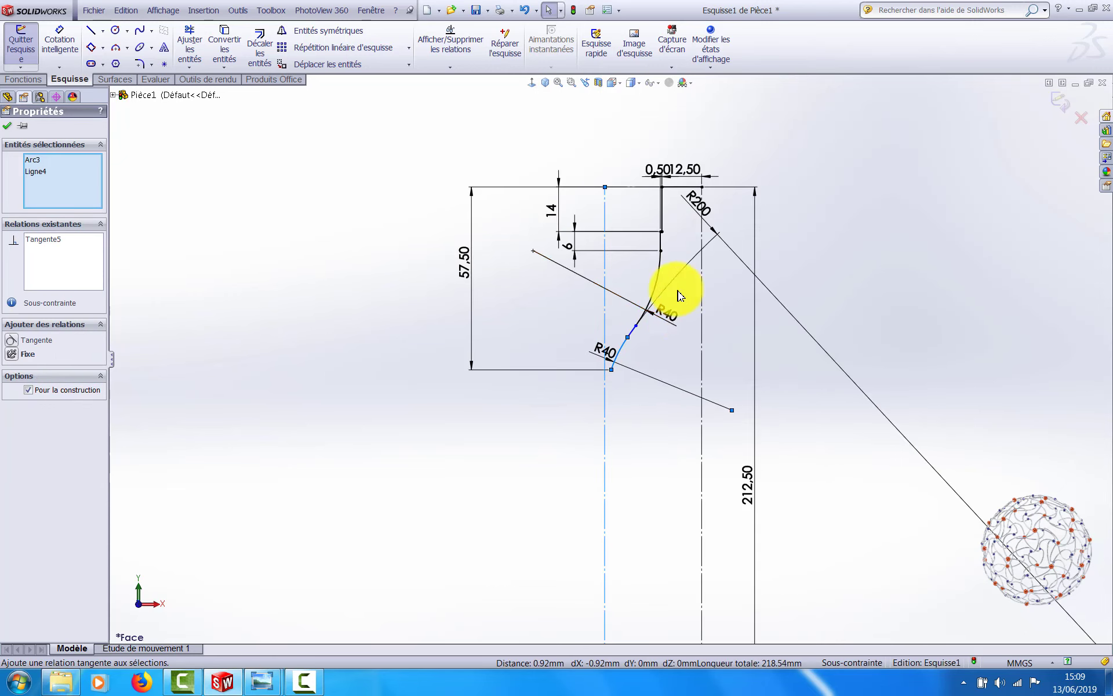
scroll(680, 345, "down", 2)
scroll(626, 368, "up", 1)
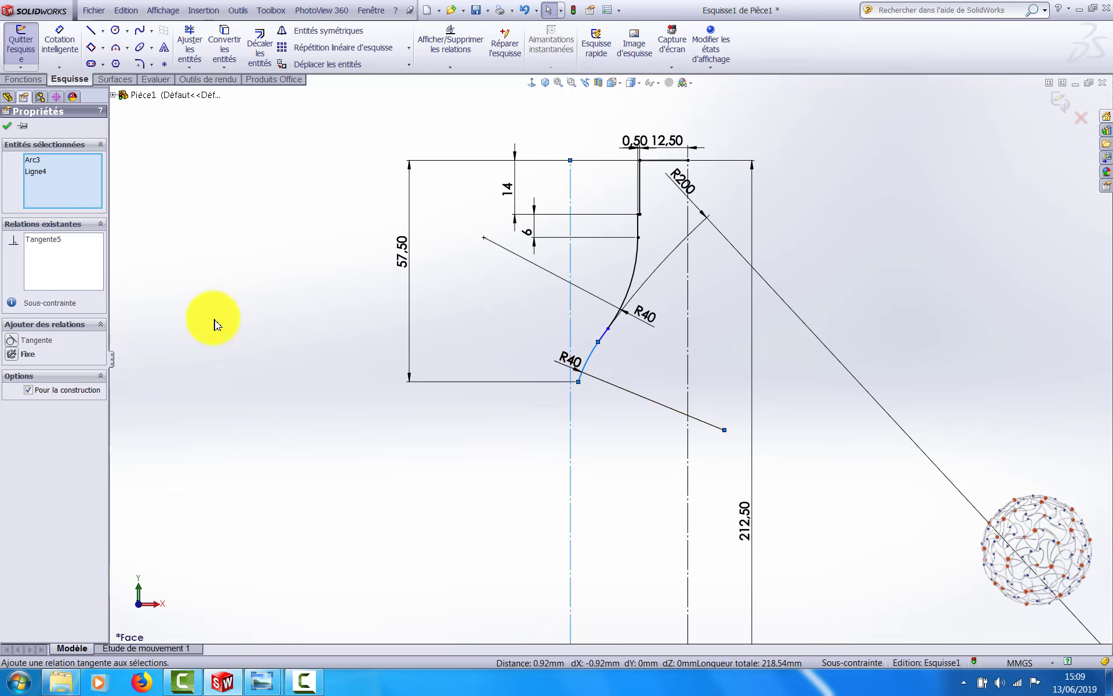
left_click(50, 244)
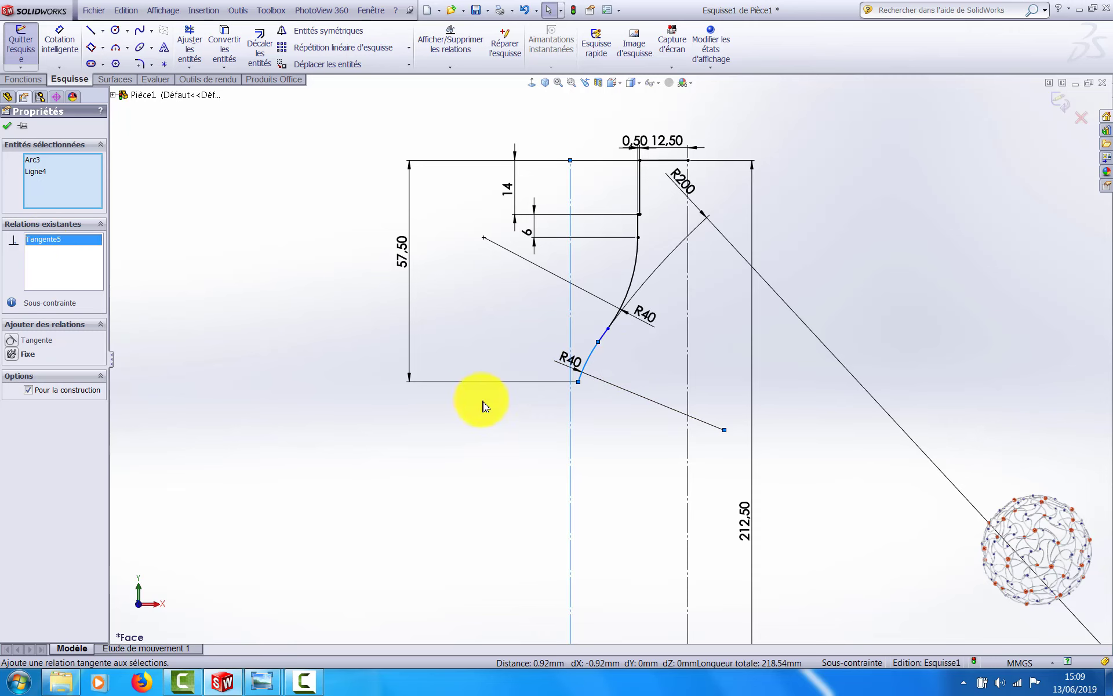
Step: Try to reposition the lowest arc's ends, and move its 40 mm radius dimension outside the profile, below the arc
scroll(584, 389, "down", 3)
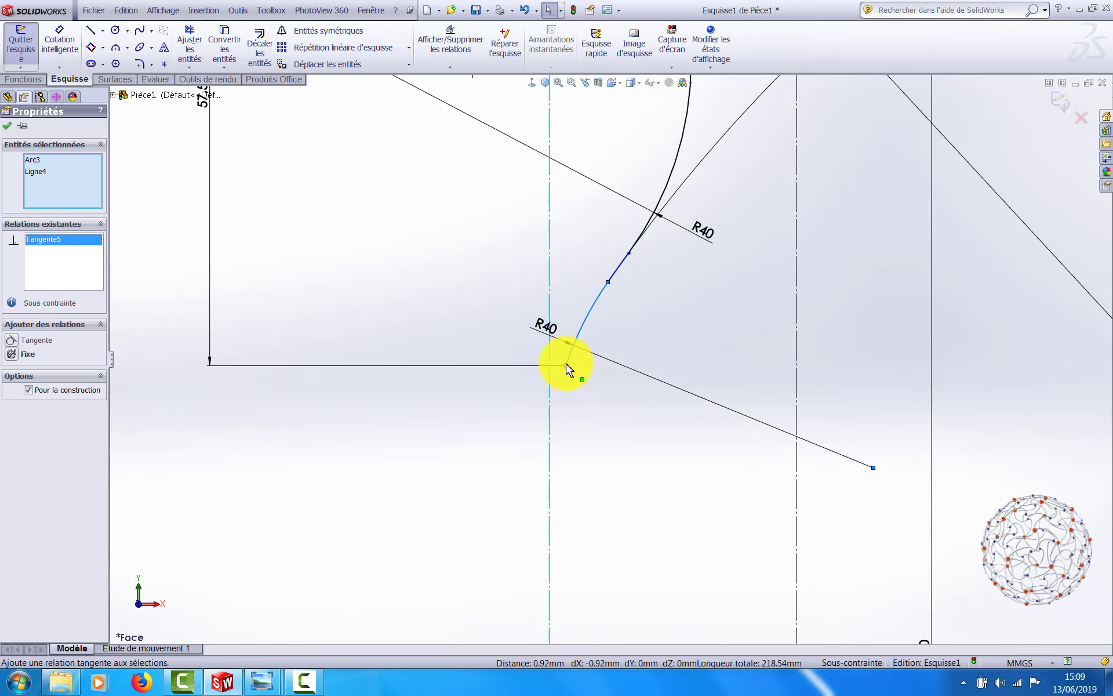
left_click(567, 366)
mouse_move(571, 360)
left_mouse_down()
mouse_move(641, 279)
mouse_move(629, 282)
left_mouse_up()
scroll(593, 331, "up", 2)
scroll(594, 331, "down", 1)
scroll(644, 299, "up", 2)
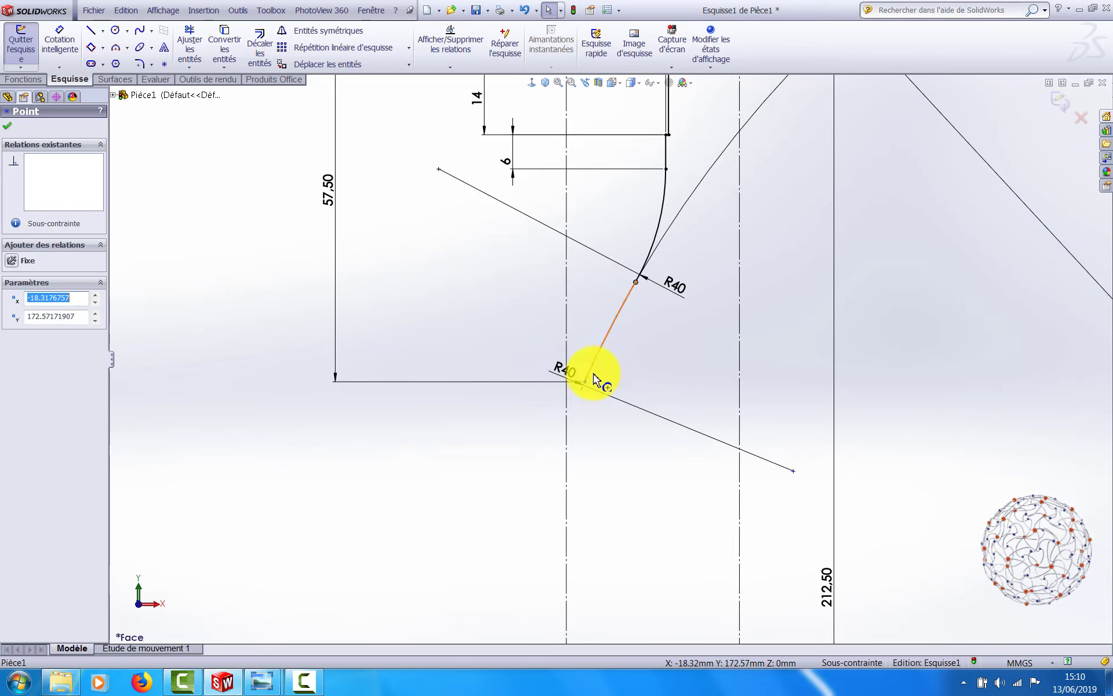
mouse_move(589, 382)
left_mouse_down()
mouse_move(586, 321)
mouse_move(522, 369)
mouse_move(504, 421)
left_mouse_up()
scroll(606, 366, "down", 2)
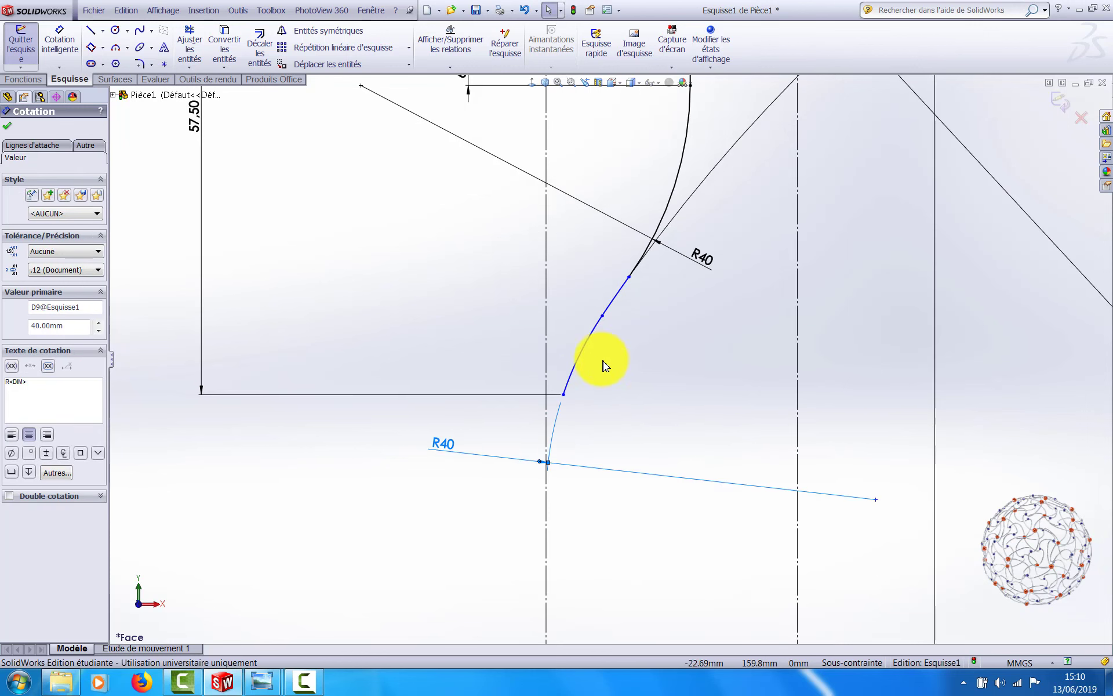
Step: Delete the lowest arc's tangent relation to the outer construction line and the 57.5 mm dimension of the profile's lower end
left_click(496, 391)
left_click(578, 371)
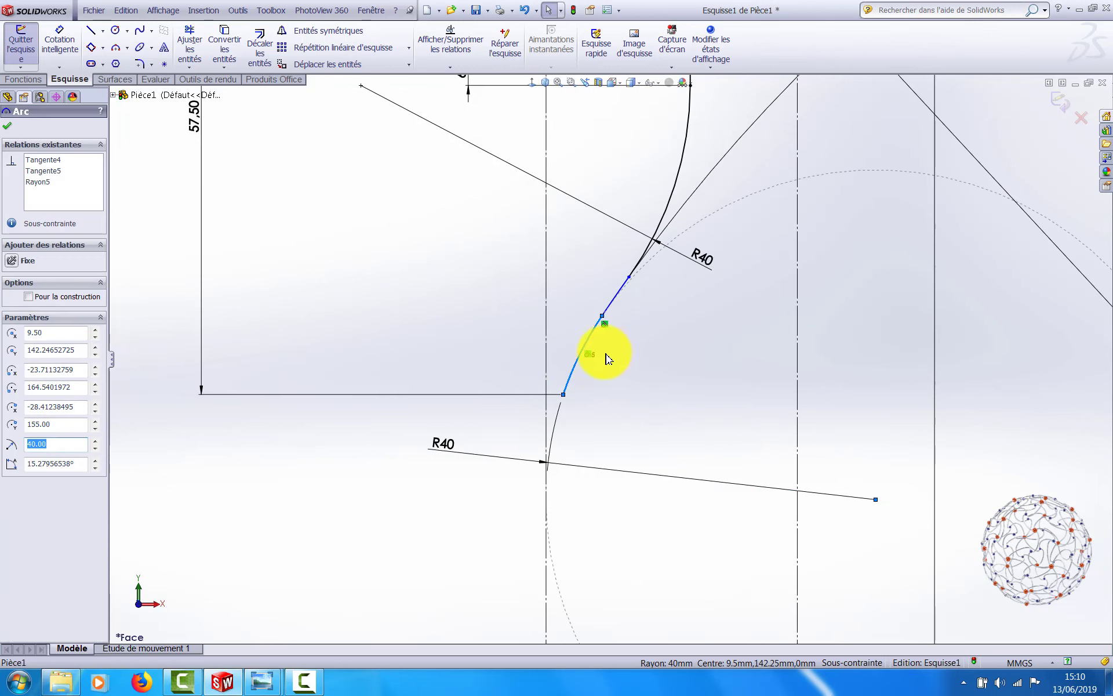
key("Escape")
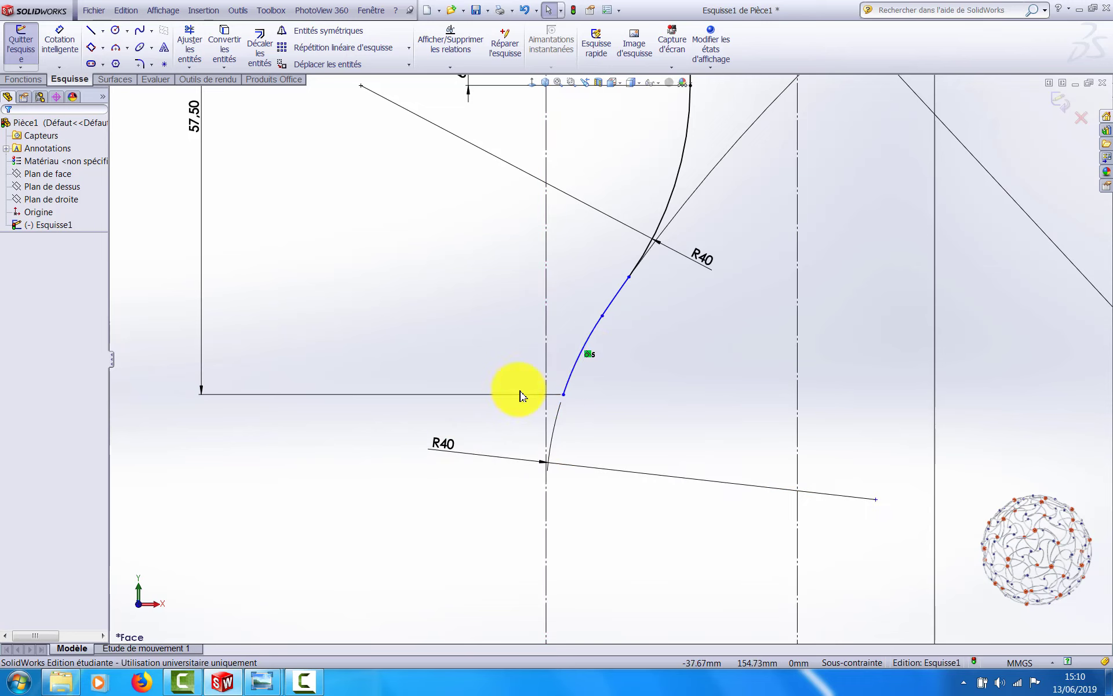
left_click(587, 359, "ctrl")
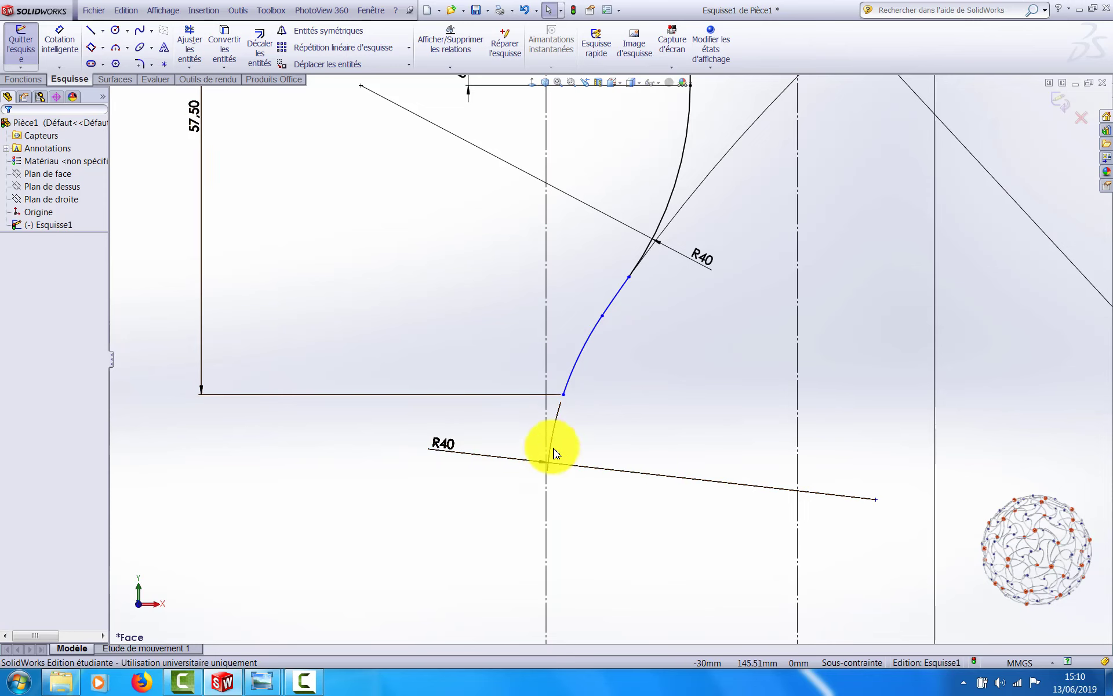
scroll(350, 256, "up", 3)
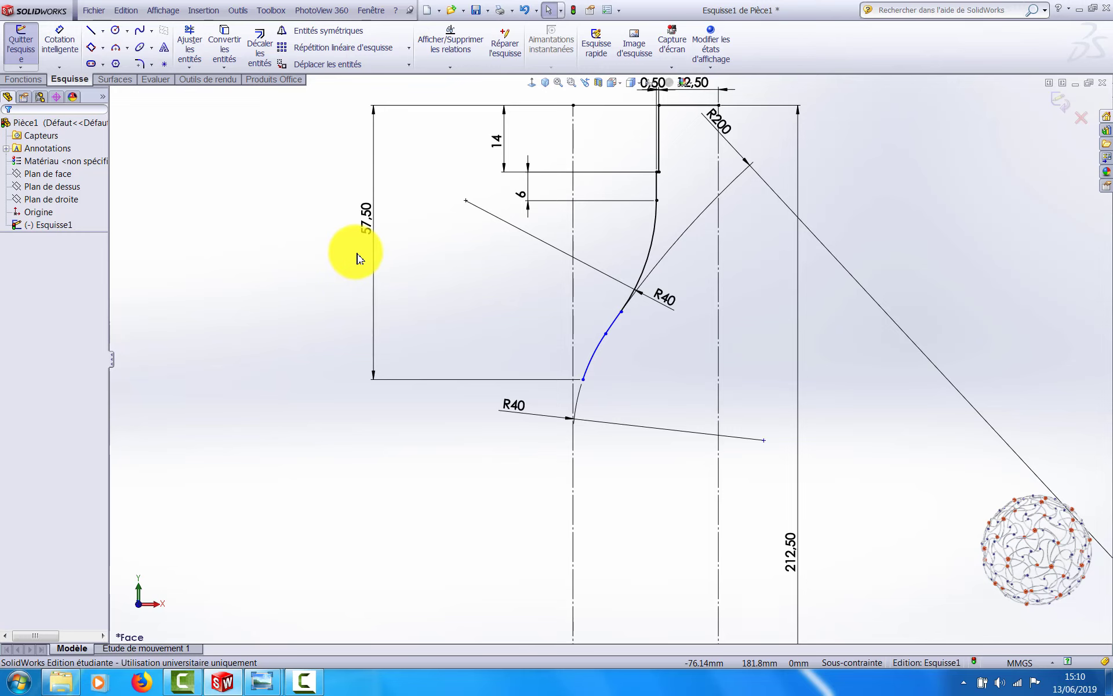
left_click(373, 259)
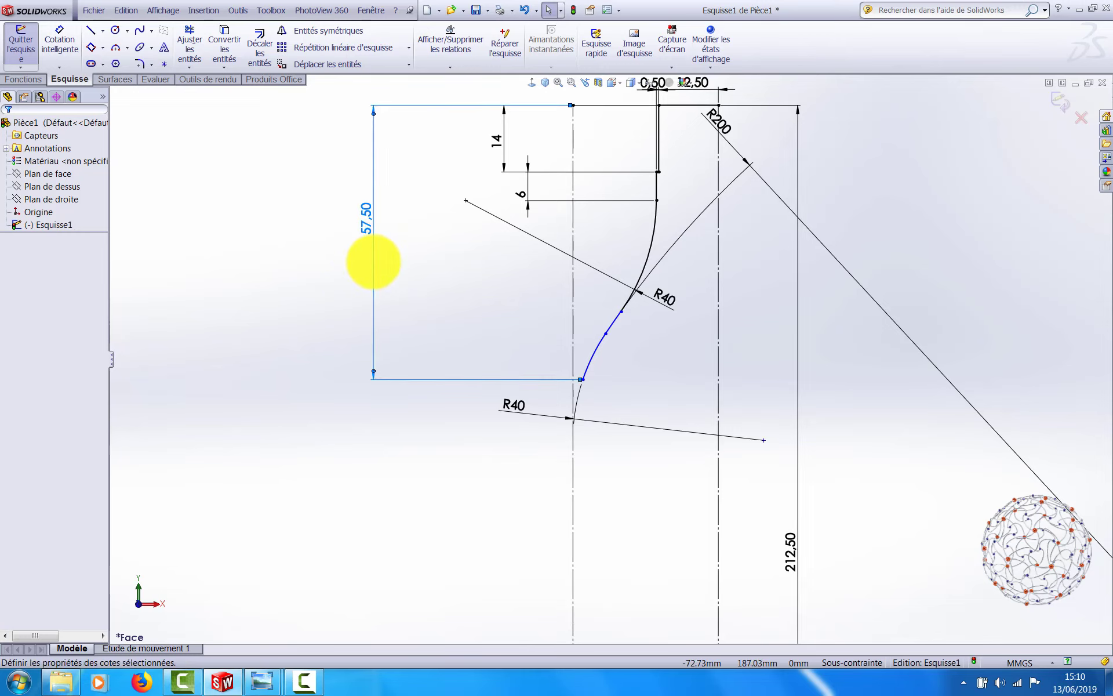
key("Delete")
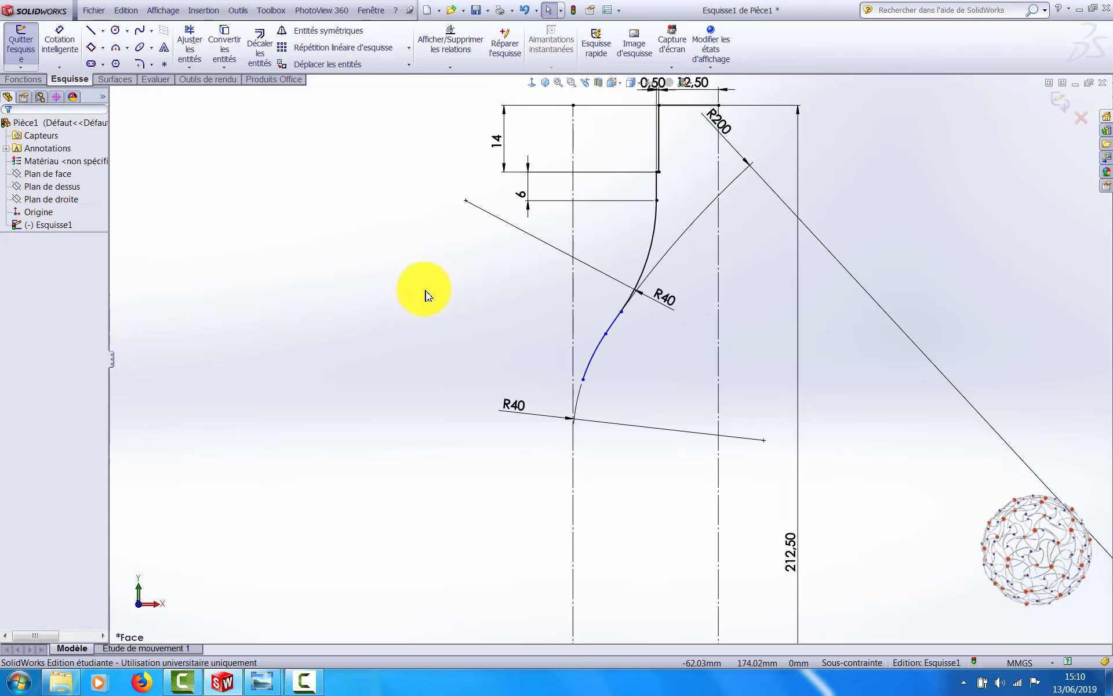
Step: Dimension the junction of the 200 mm arc and the lowest 40 mm arc at 57.5 mm below the top construction line
right_click_drag(443, 263, 443, 265)
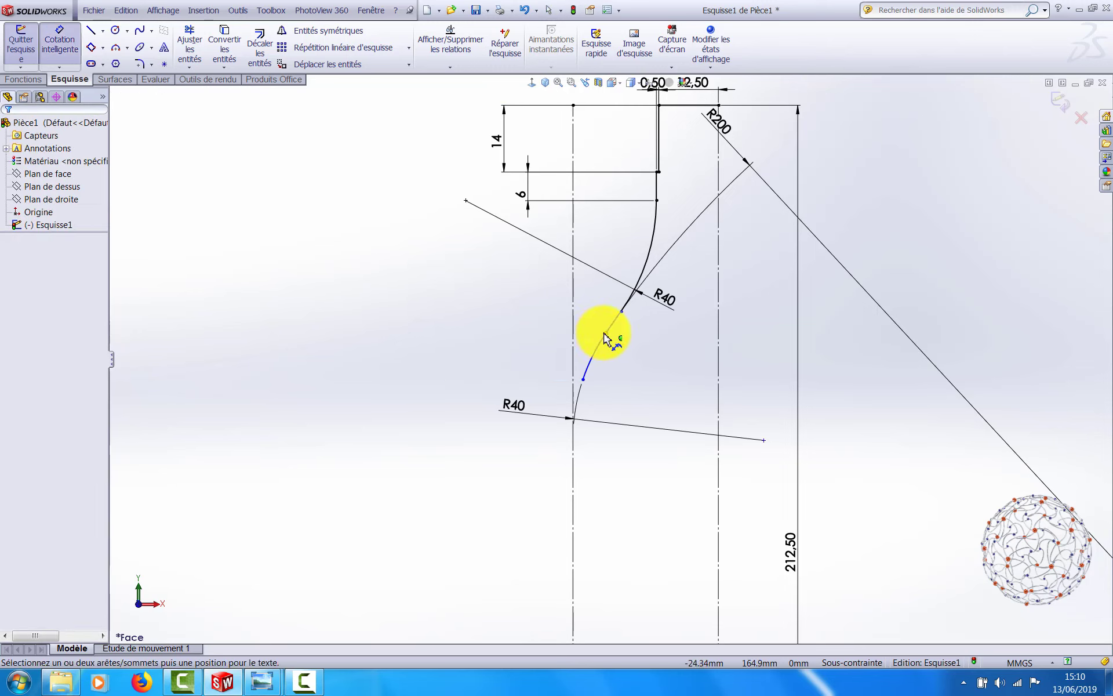
left_click(606, 334)
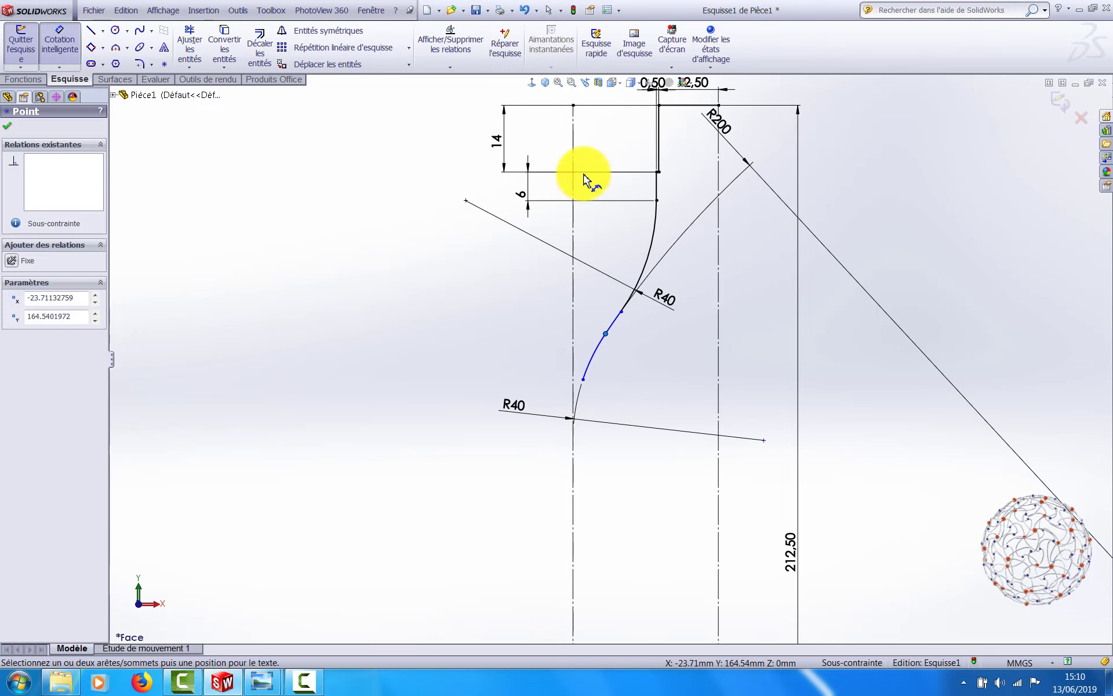
left_click(613, 106)
left_click(436, 224)
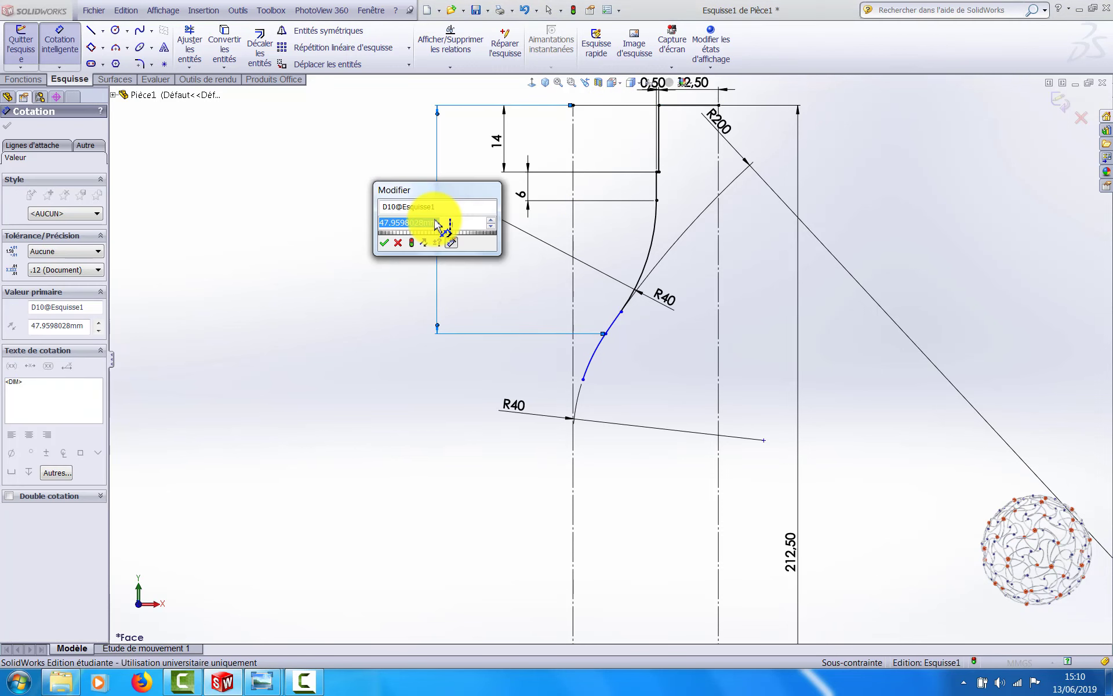
type("57.5")
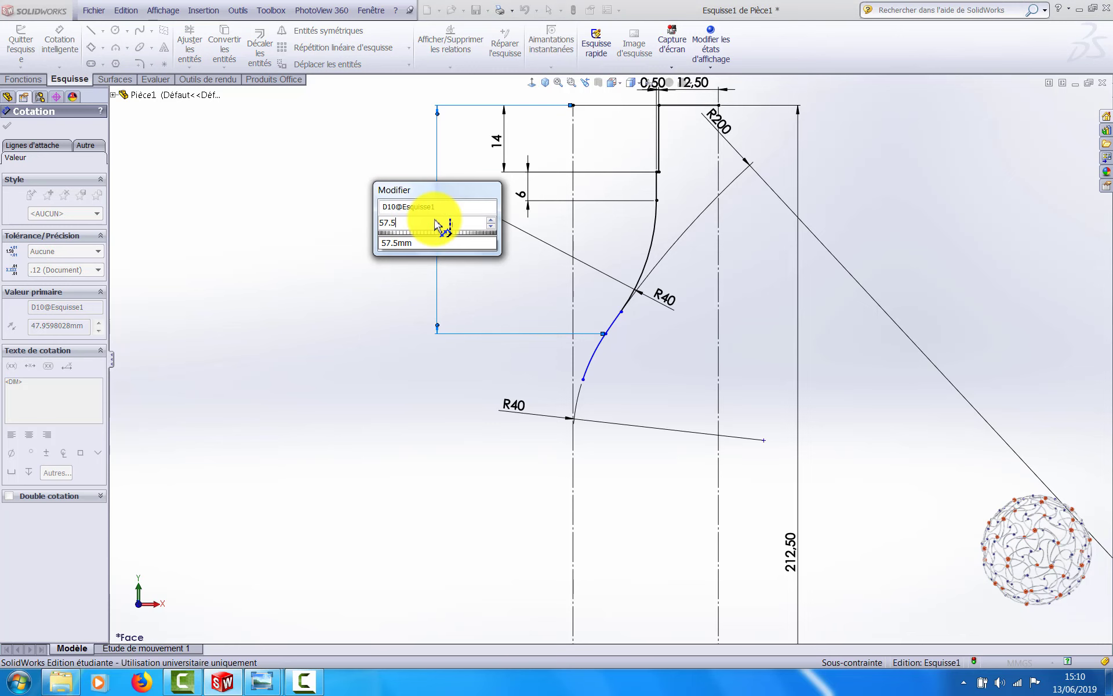
key("Return")
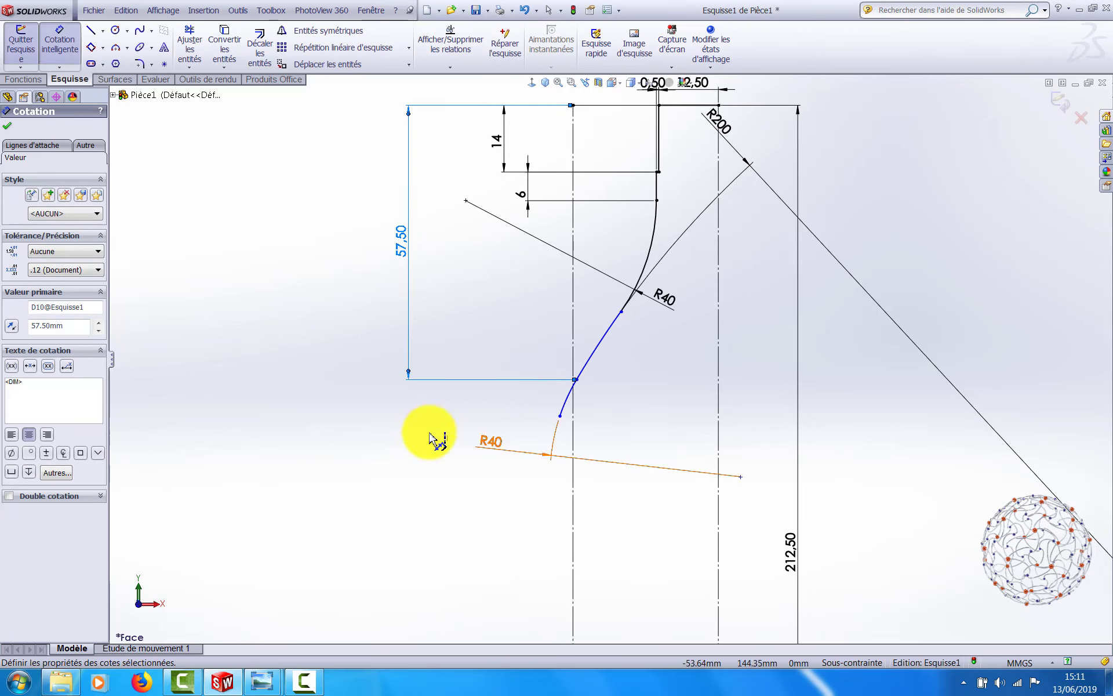
key("Escape")
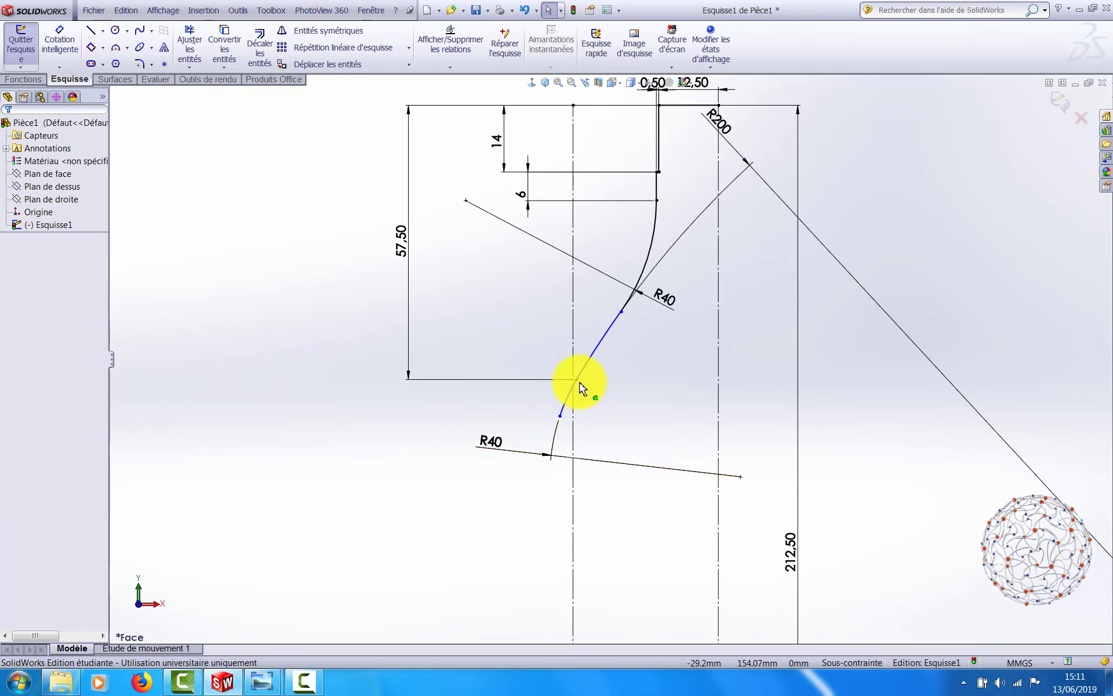
Step: Move the lowest 40 mm arc inside the outer vertical construction line and make it tangent to that line
left_click_drag(589, 373, 592, 360)
left_click(549, 458)
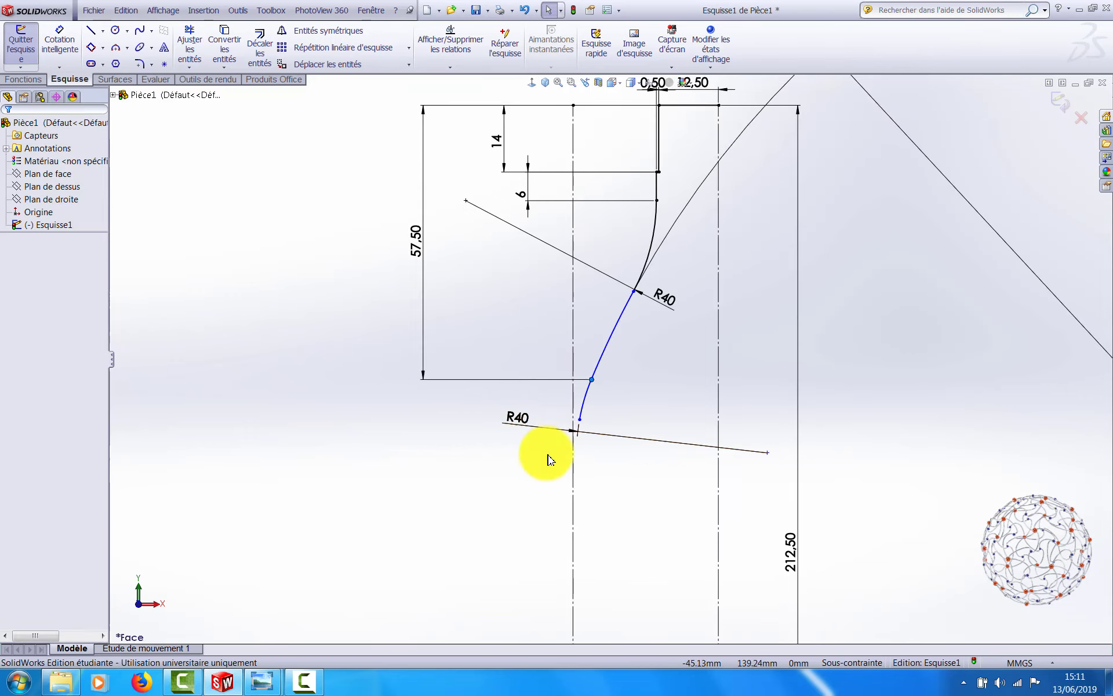
left_click(586, 400)
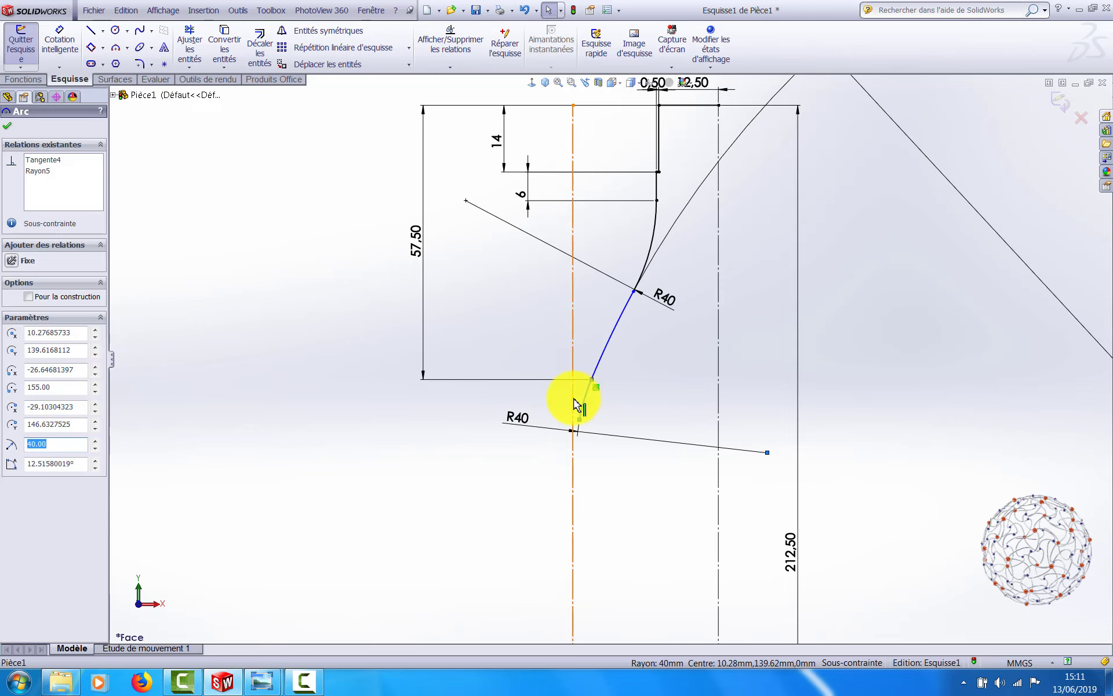
left_click(598, 363, "ctrl")
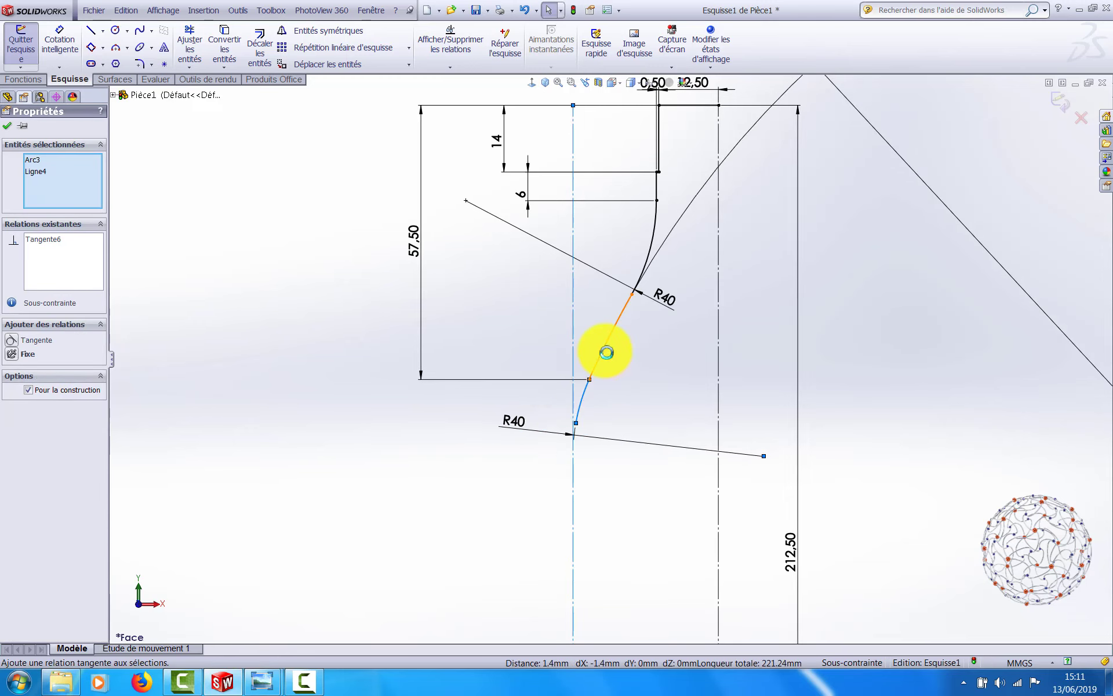
Step: Extend the free lower end of the lowest 40 mm arc downward past its tangency with the outer construction line
scroll(579, 454, "down", 3)
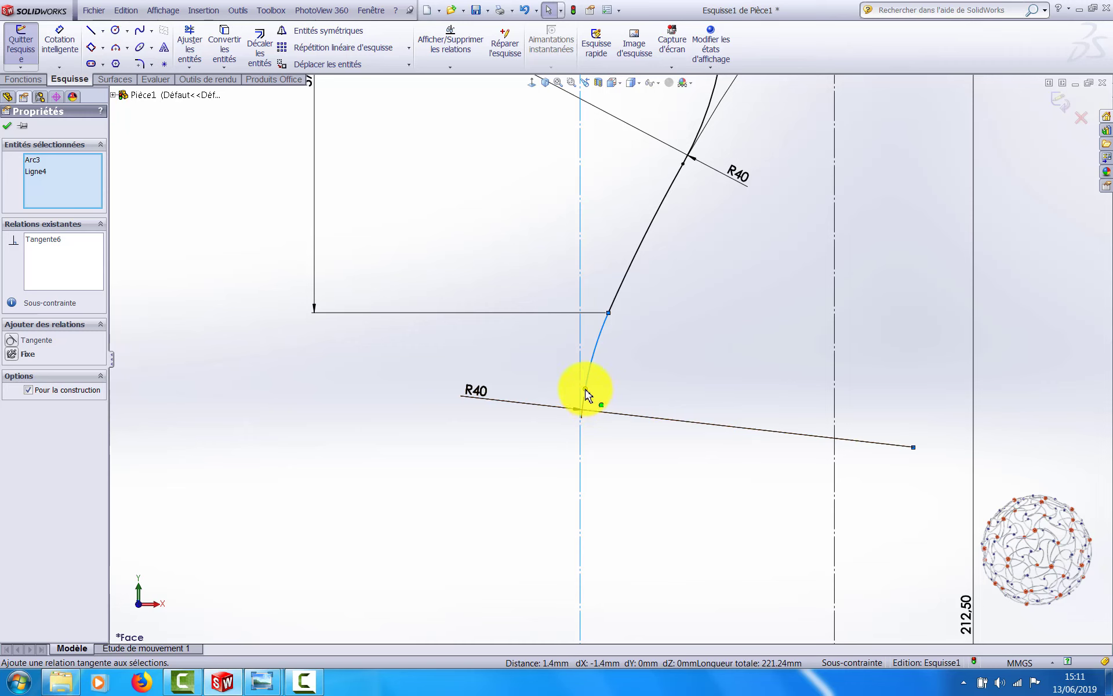
left_click_drag(585, 389, 591, 509)
left_click(441, 528)
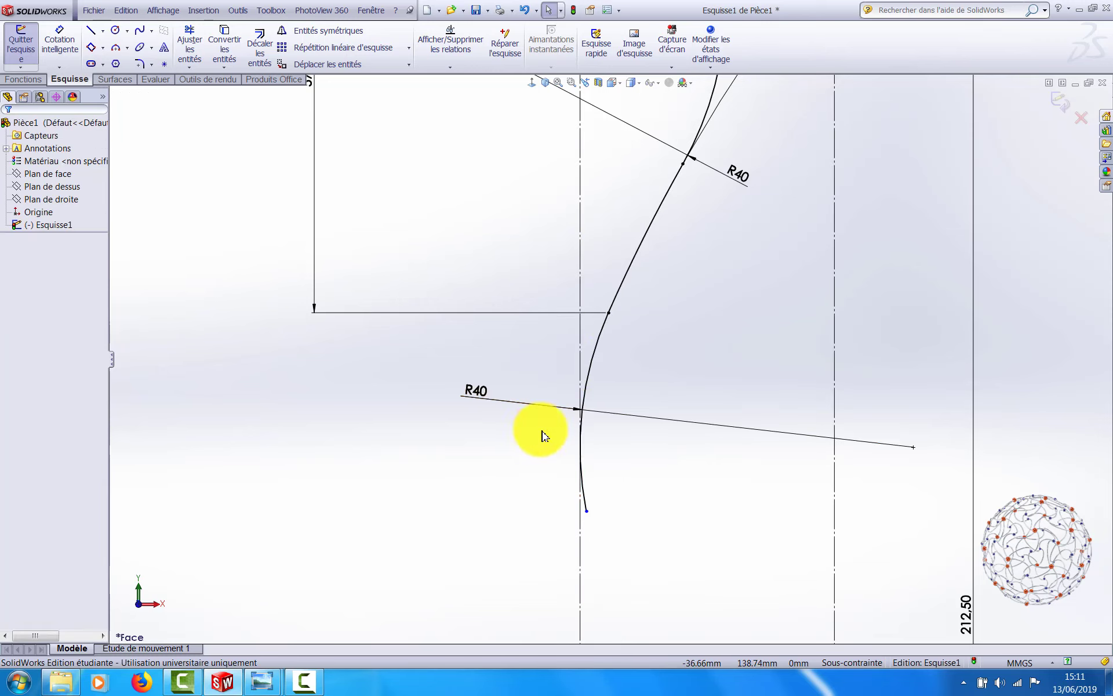
scroll(637, 325, "up", 3)
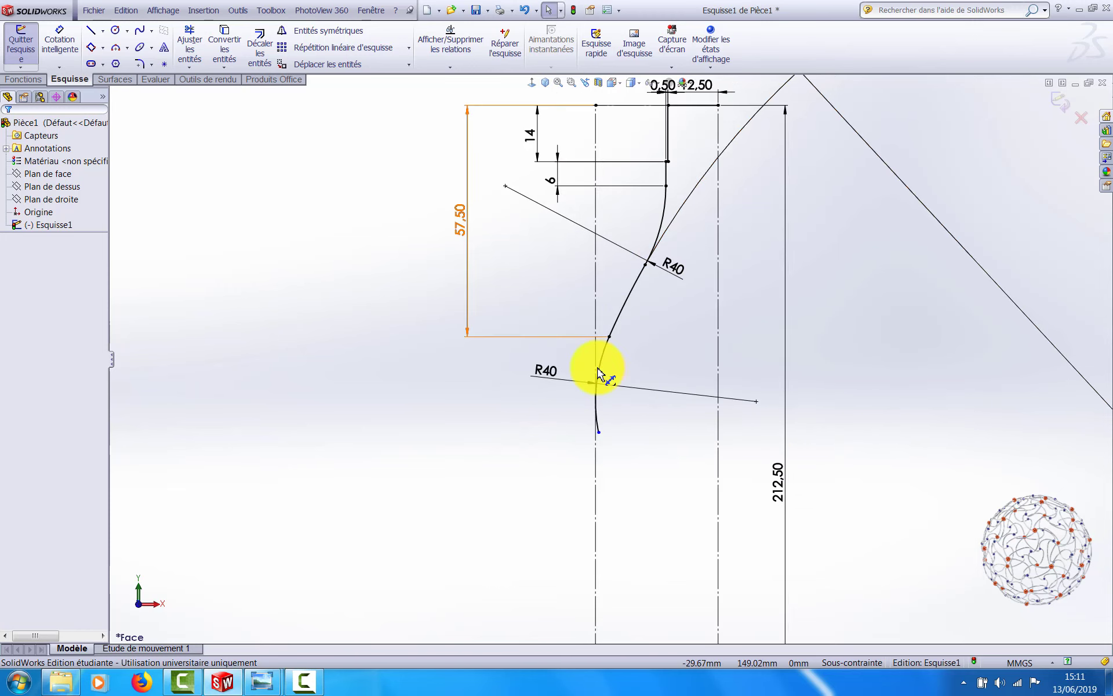
Step: Make the free lower end of the lowest 40 mm arc coincident with the outer vertical construction line
scroll(578, 445, "down", 4)
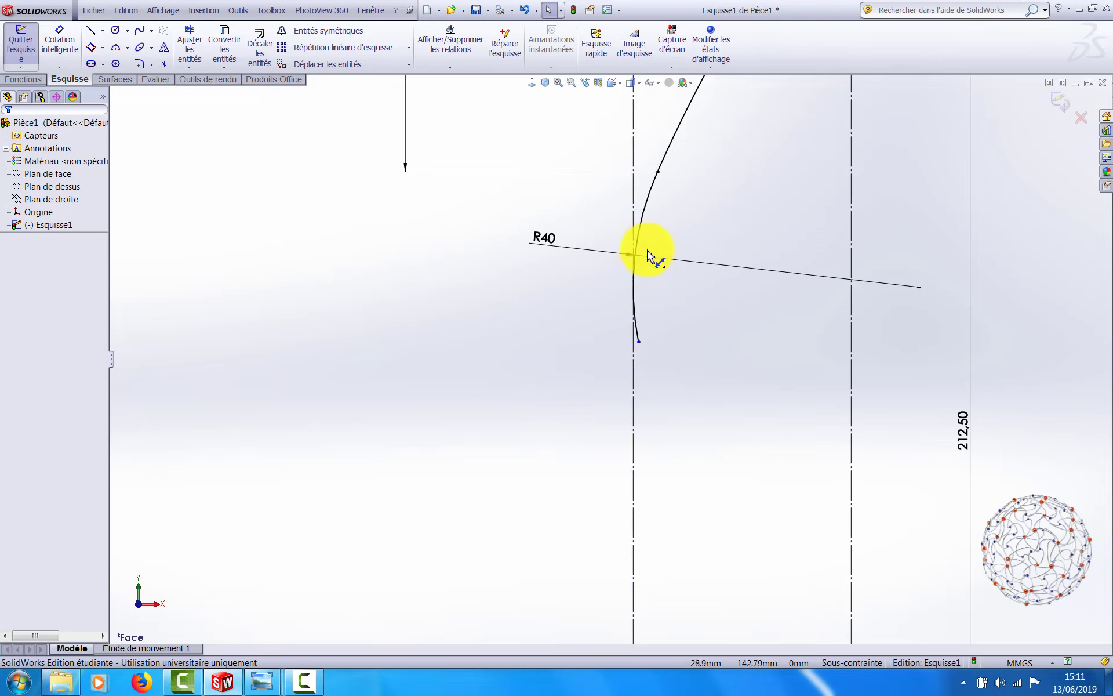
left_click(638, 342)
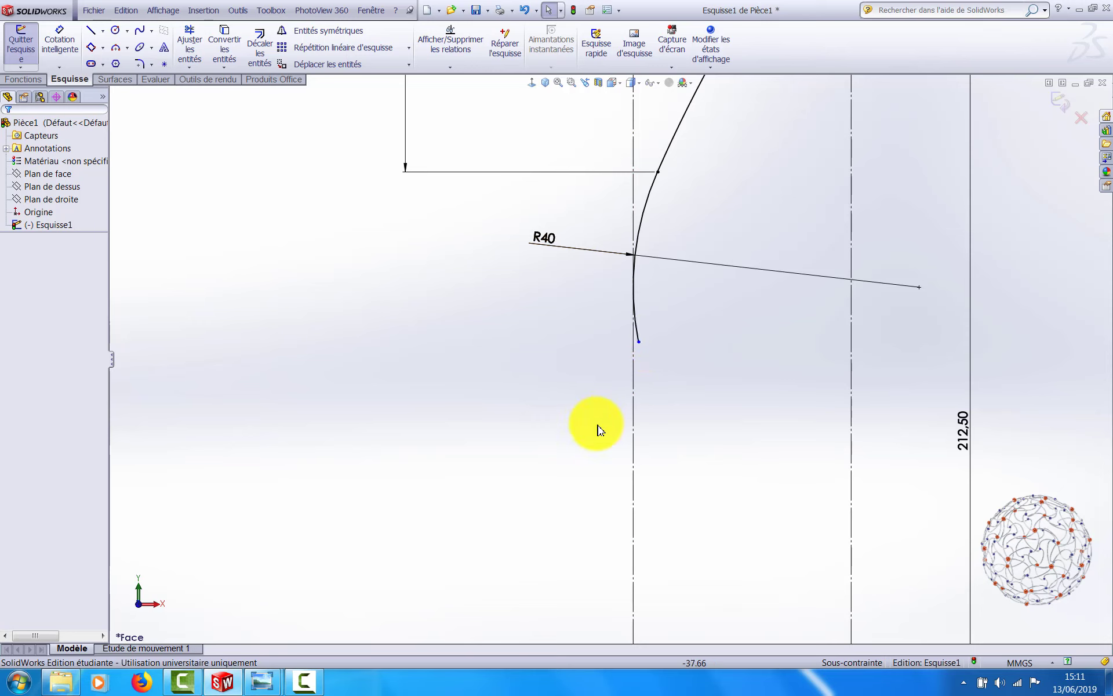
left_click(638, 342)
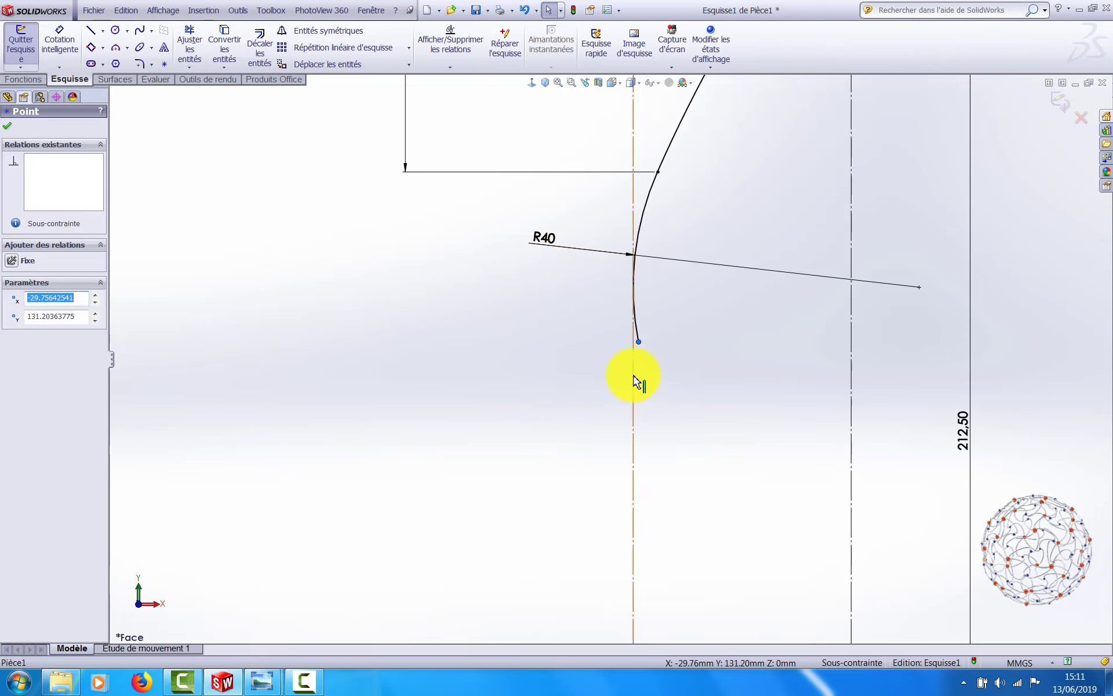
left_click(634, 382, "ctrl")
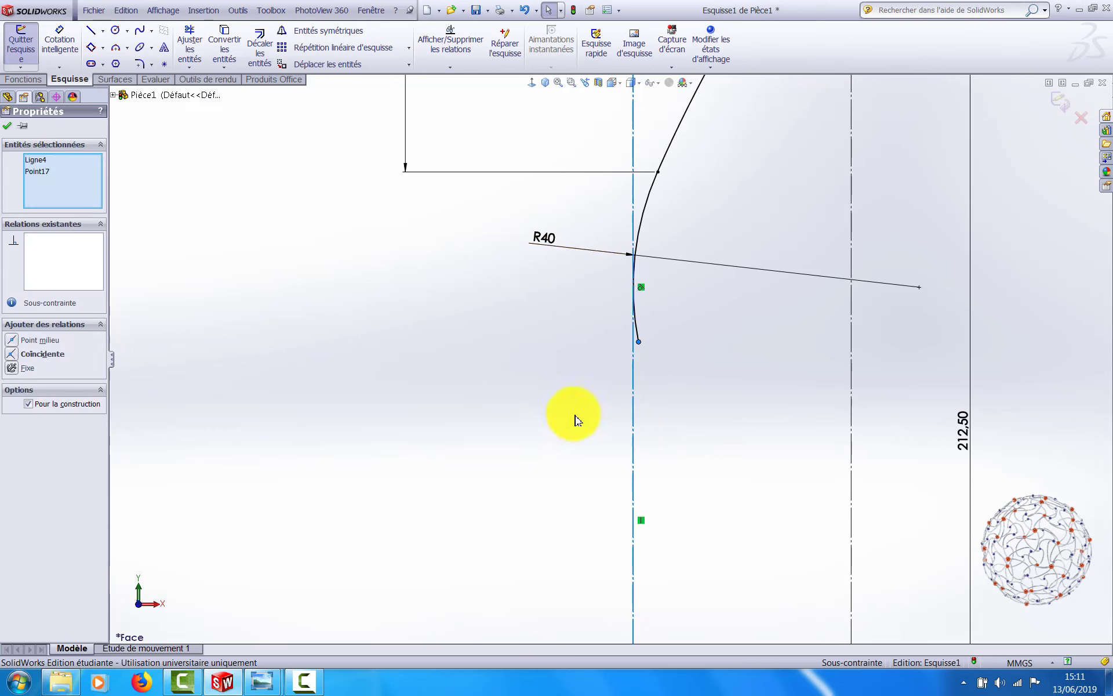
left_click(14, 355)
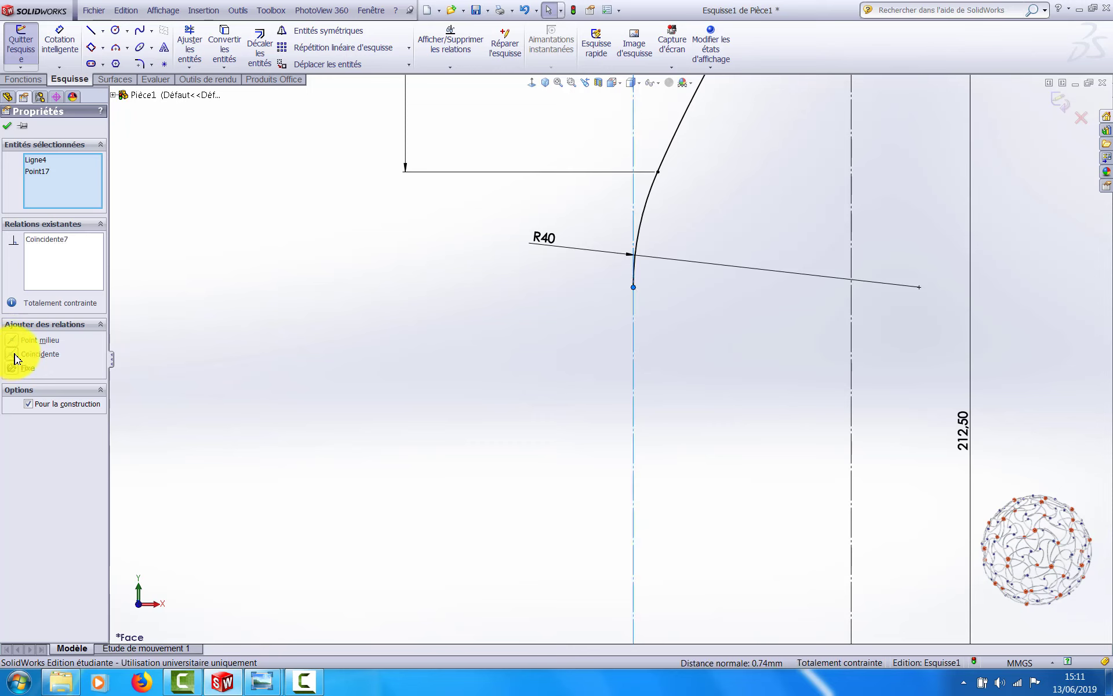
left_click(323, 318)
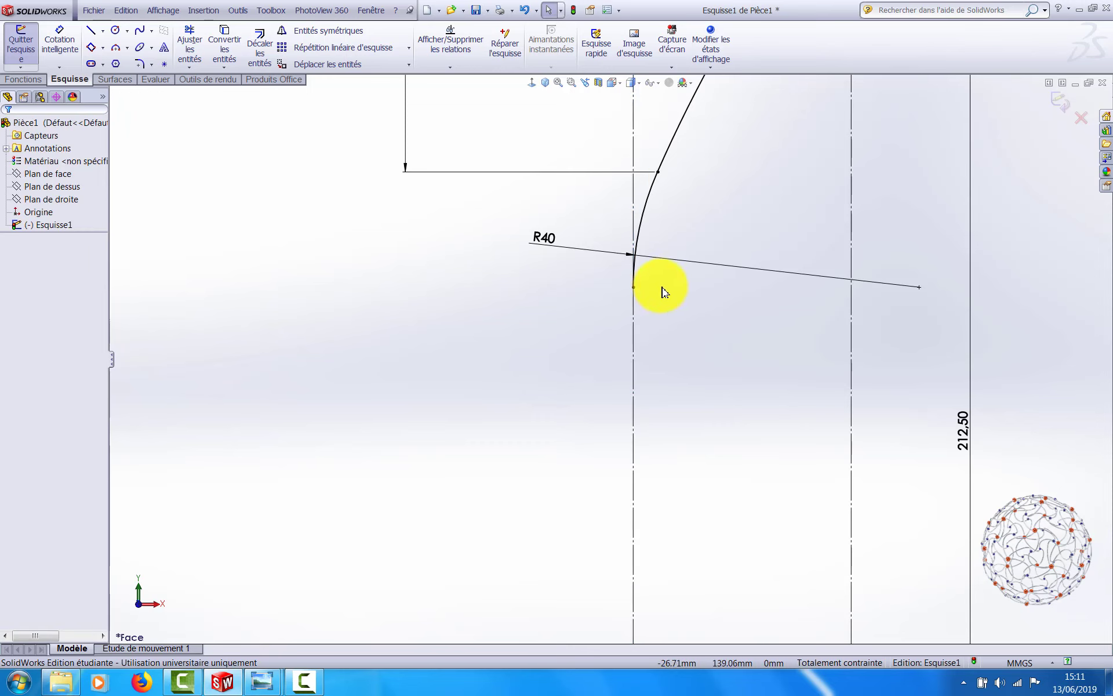
Step: From the lowest arc's end, sketch a recess about 1.5 mm inward and 42 mm tall, returning to the outer construction line
scroll(685, 237, "up", 5)
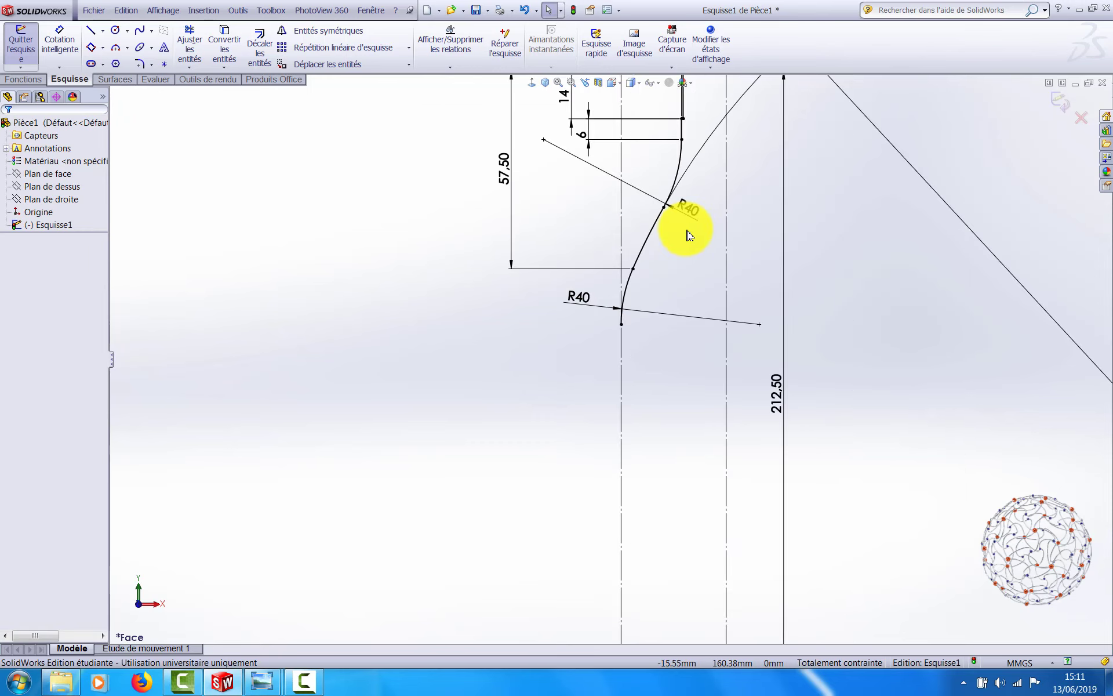
scroll(678, 197, "down", 2)
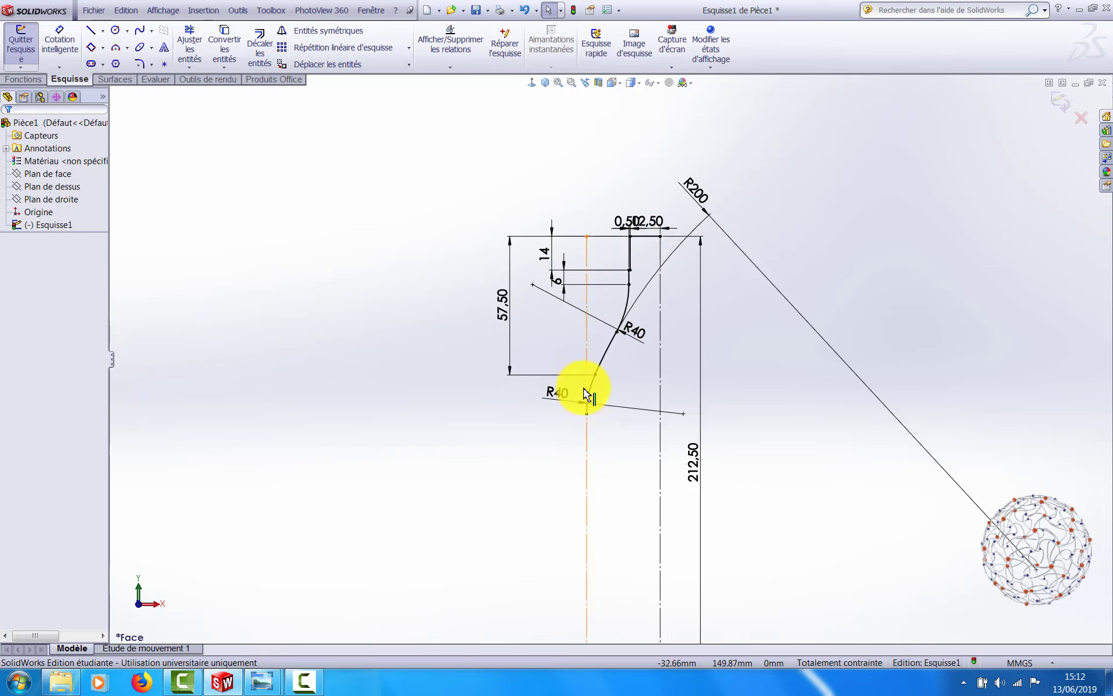
scroll(579, 393, "up", 1)
scroll(651, 434, "up", 2)
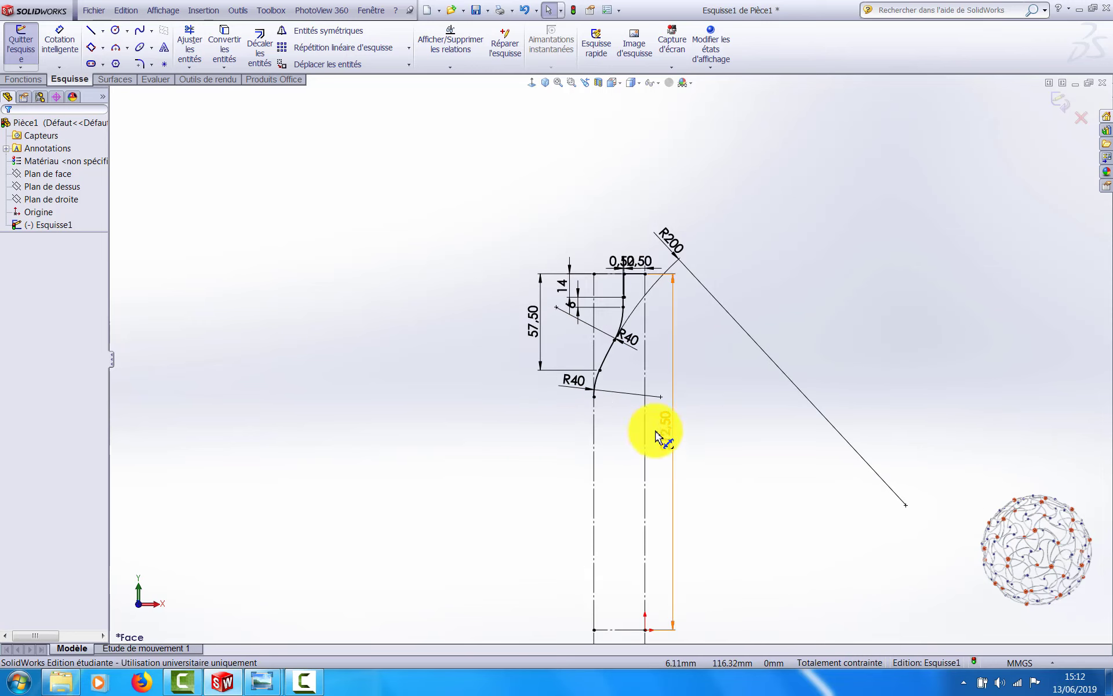
scroll(603, 398, "down", 4)
scroll(580, 381, "down", 1)
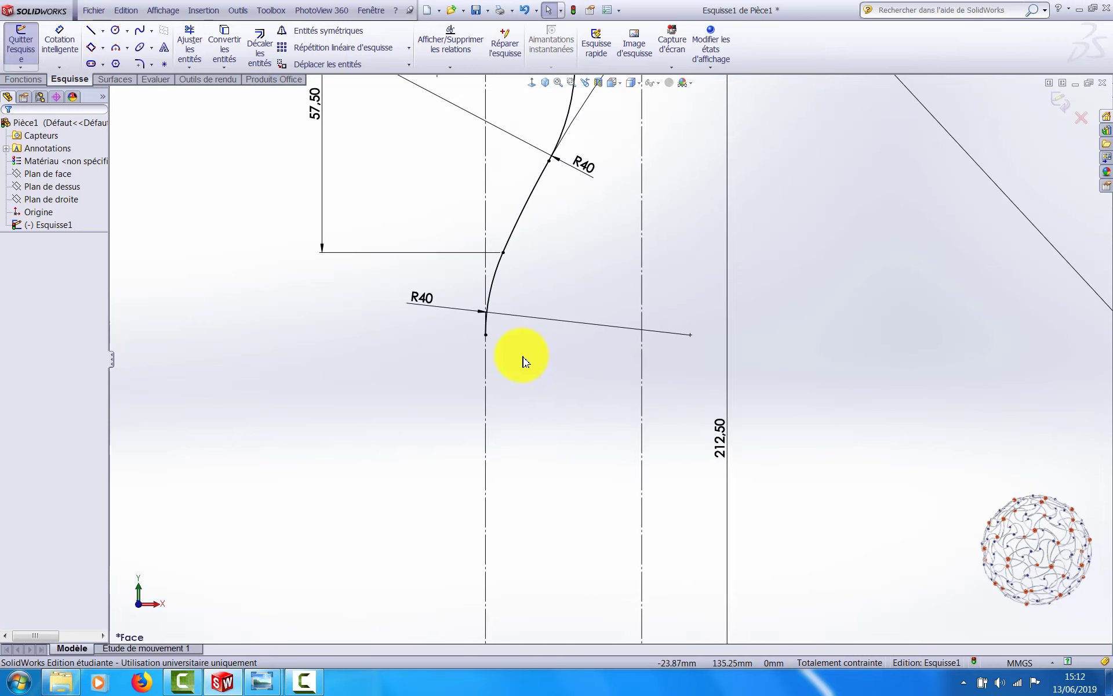
right_click_drag(410, 380, 381, 378)
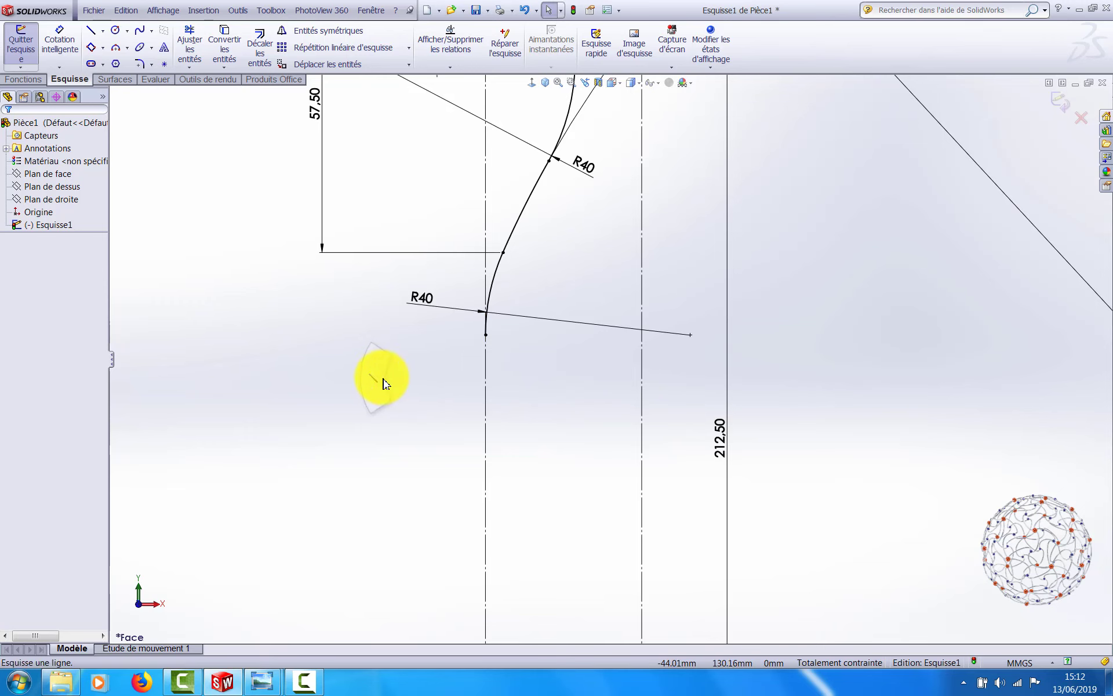
left_click(486, 335)
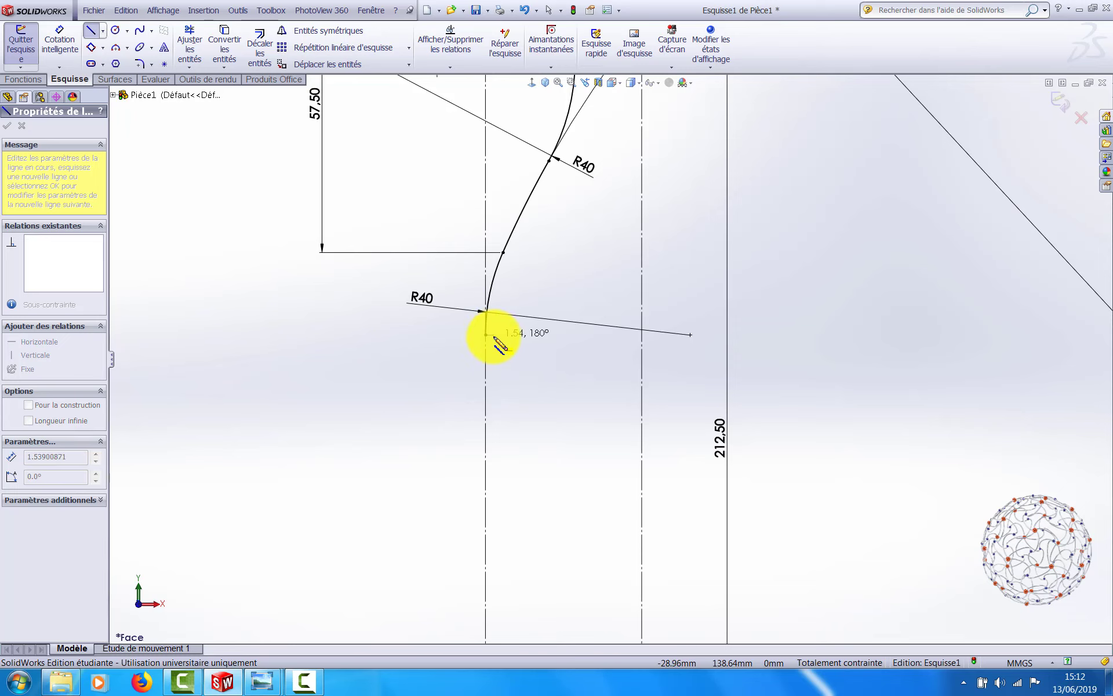
scroll(497, 476, "up", 1)
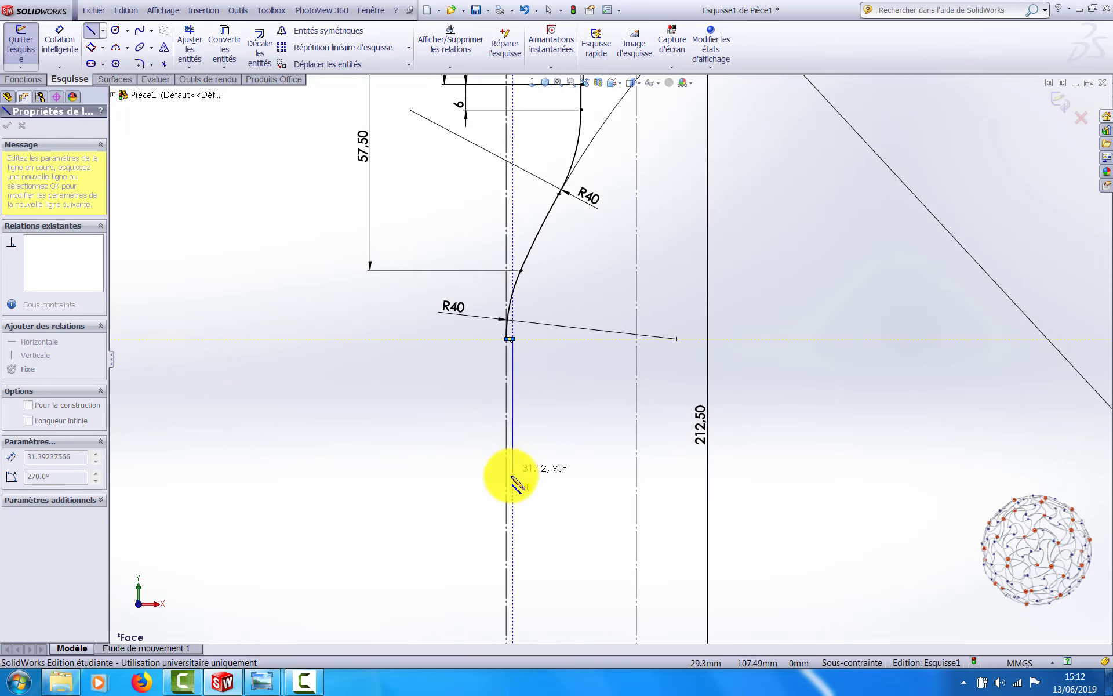
left_click(509, 520)
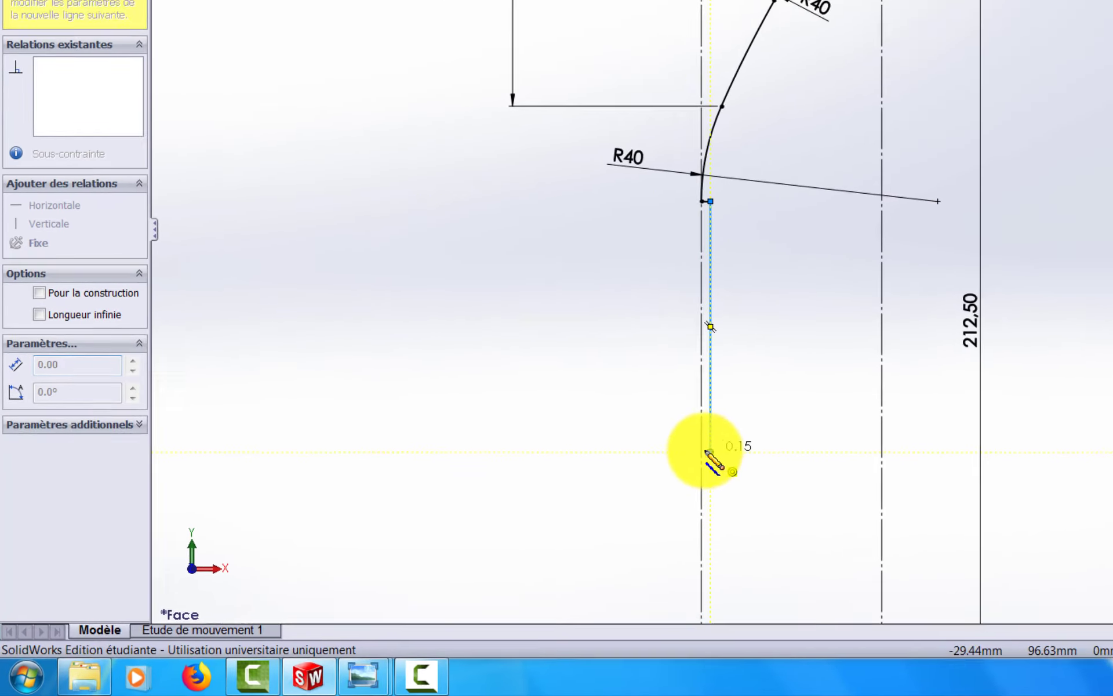
scroll(708, 452, "down", 3)
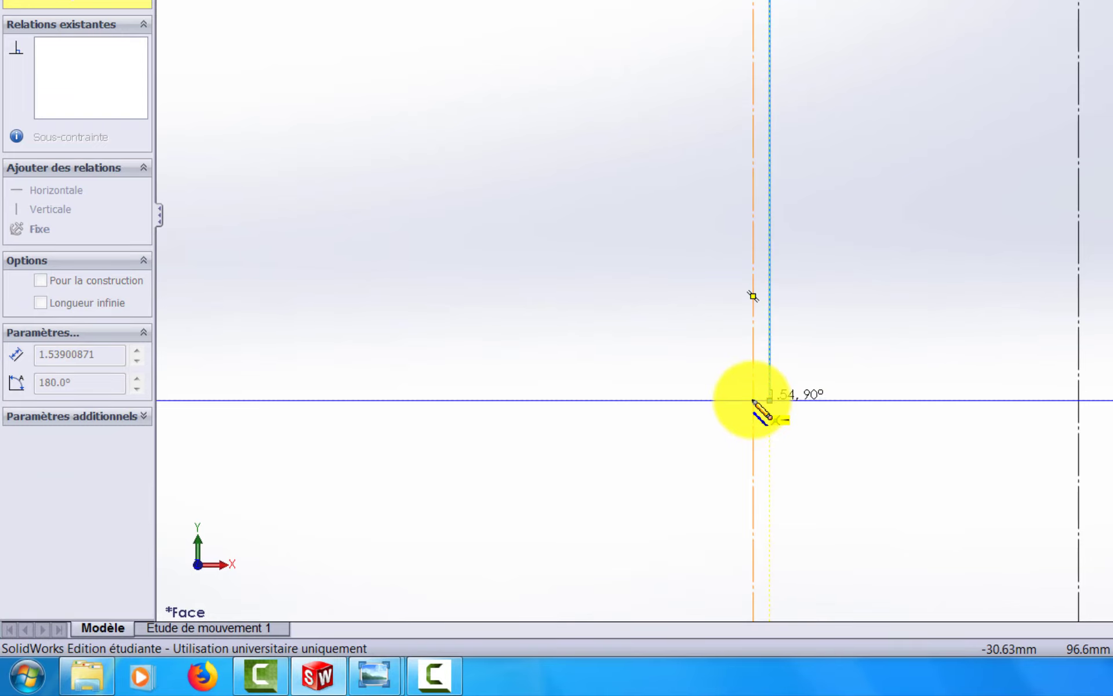
left_click(765, 401)
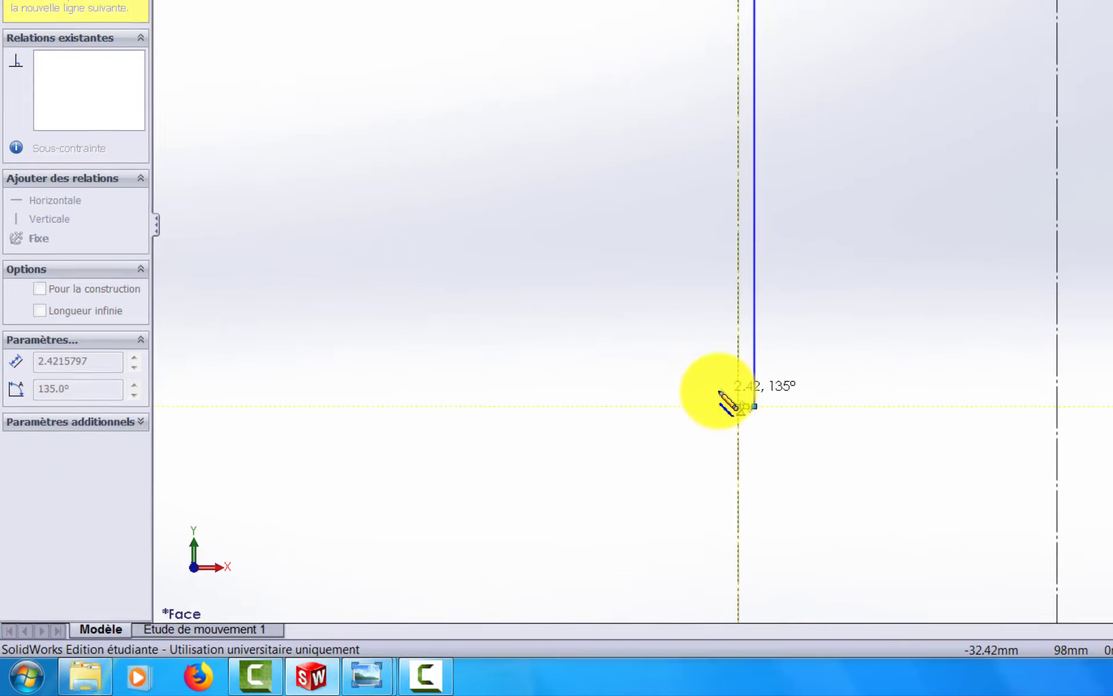
Step: Sketch a vertical line about 73 mm long downward from the recess's lower end along the outer construction line
scroll(516, 557, "up", 5)
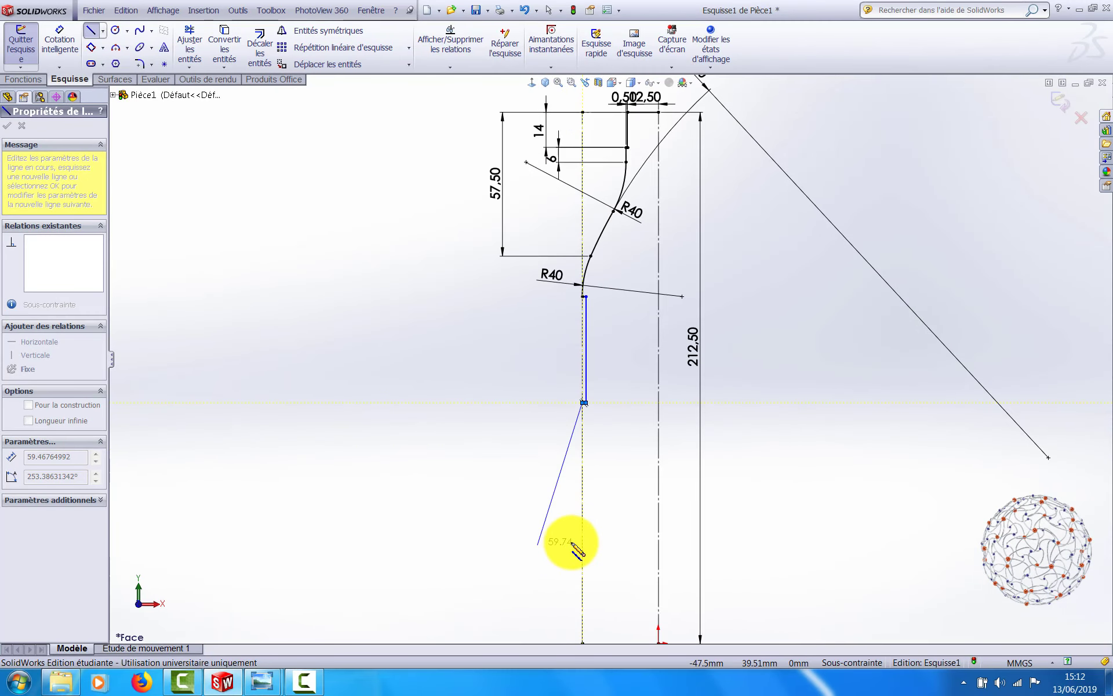
scroll(576, 549, "up", 4)
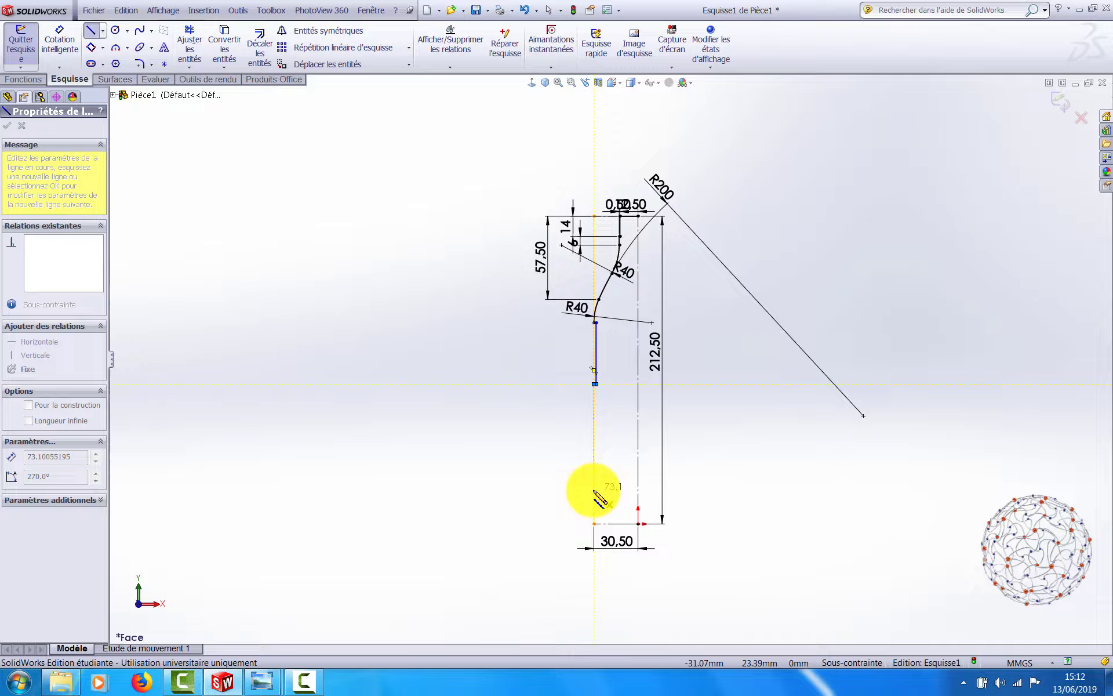
left_click(595, 490)
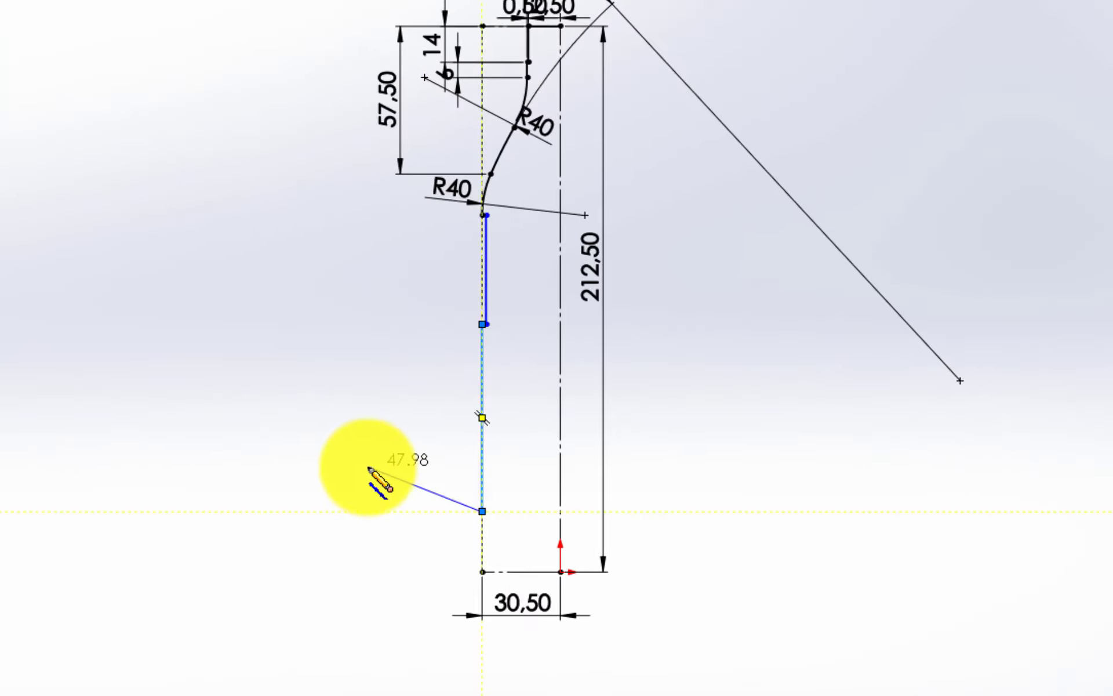
key("Escape")
Step: Dimension the recess's short upper horizontal line at 1.1 mm
scroll(544, 311, "down", 5)
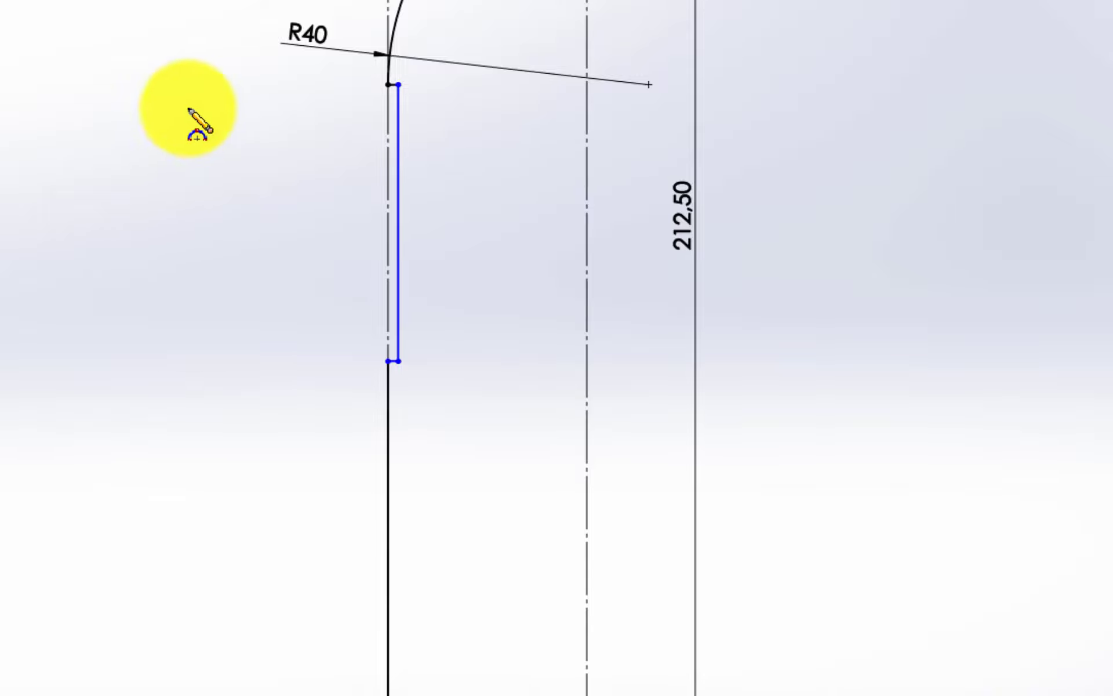
scroll(490, 307, "down", 3)
scroll(442, 130, "up", 2)
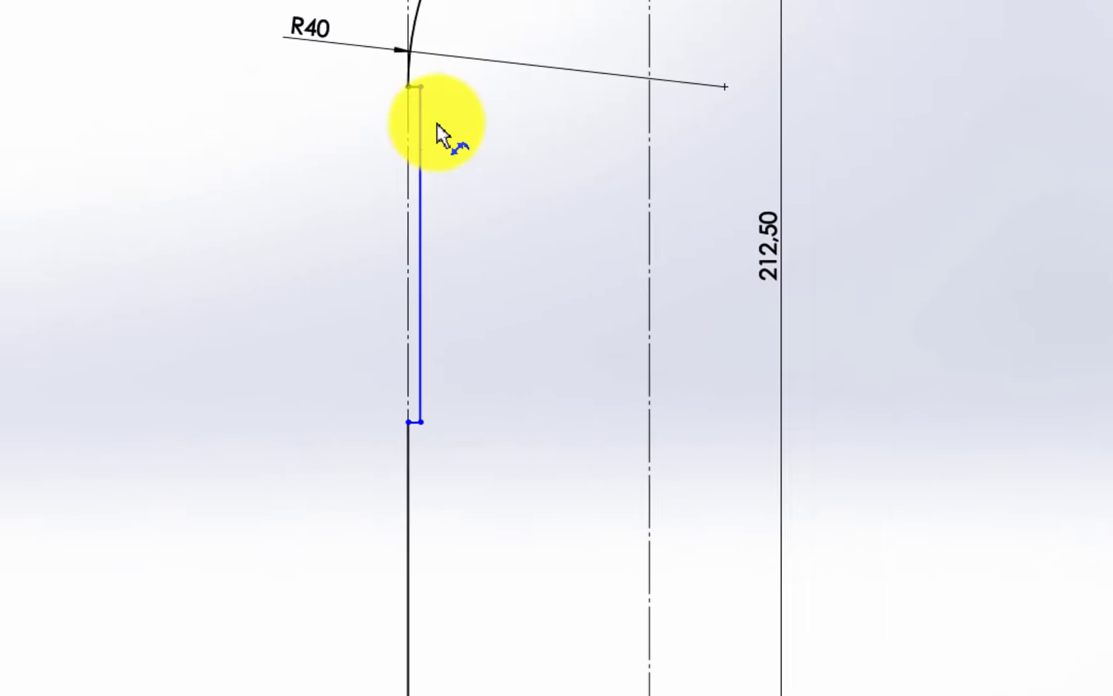
scroll(479, 158, "down", 3)
scroll(478, 158, "down", 2)
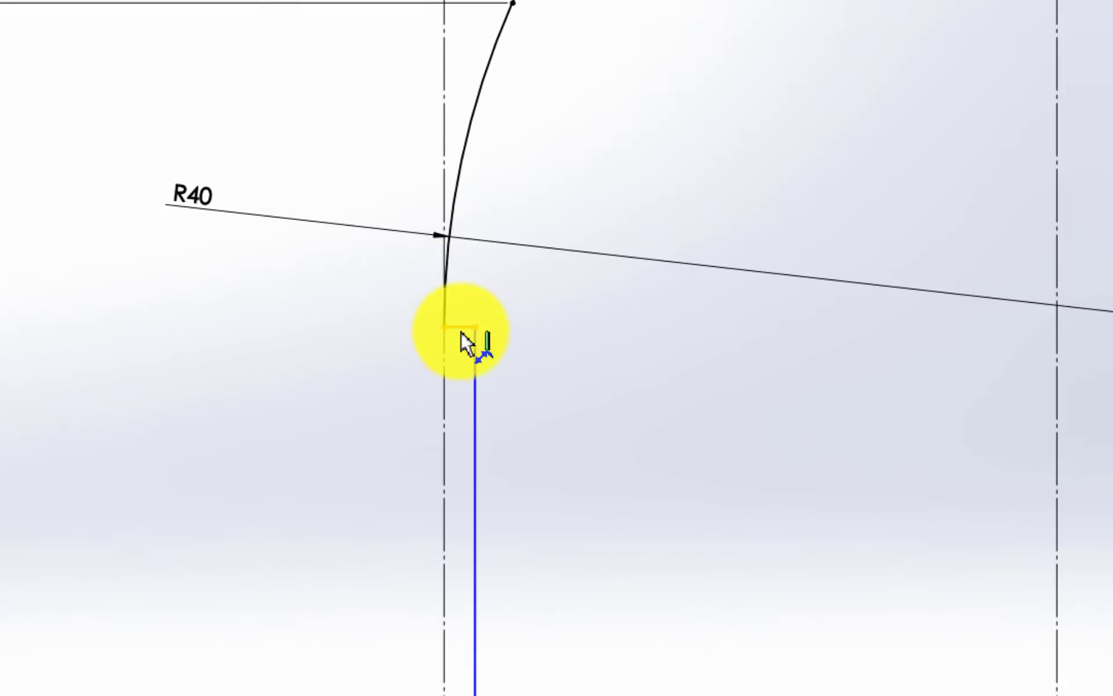
left_click(461, 328)
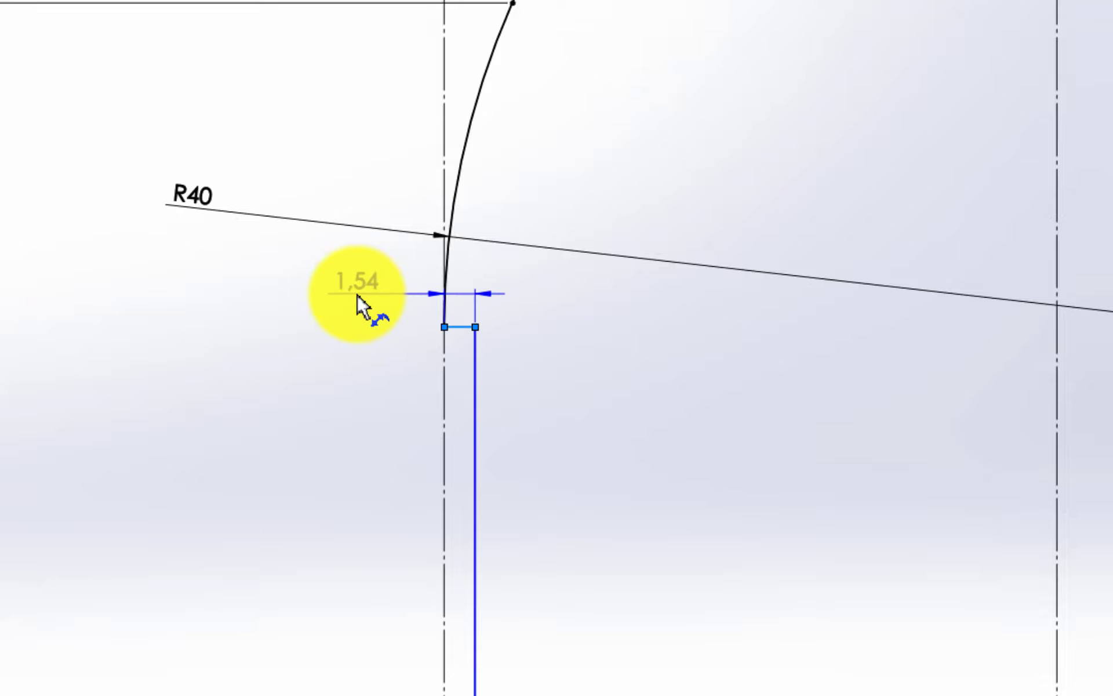
left_click(358, 296)
type("1")
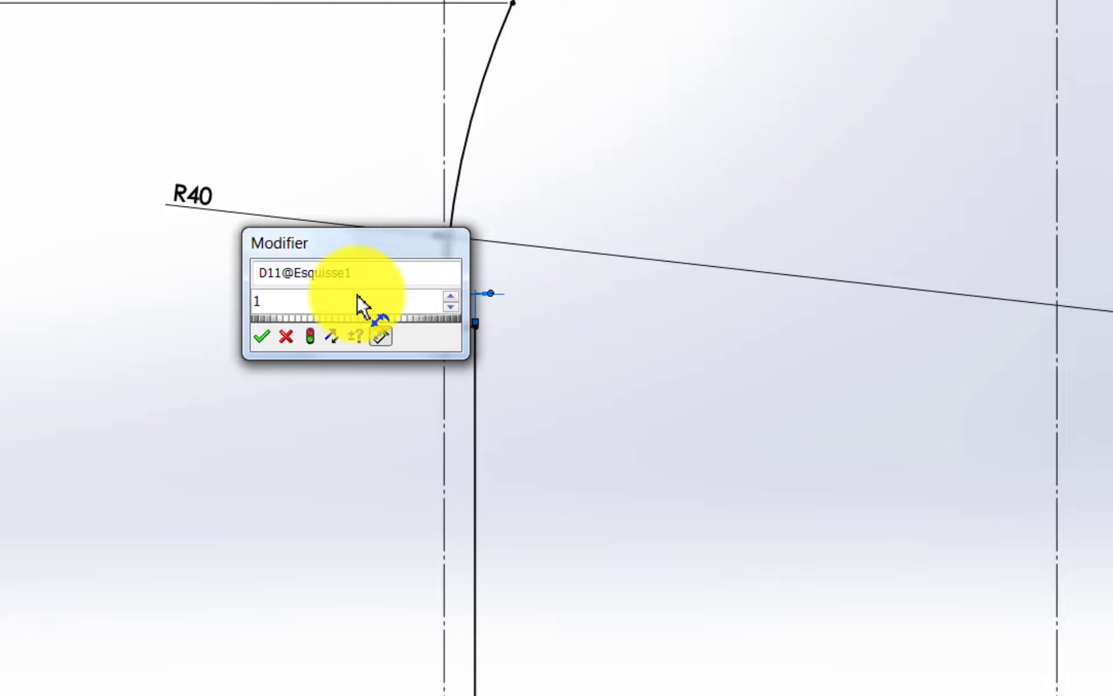
type(".1")
key("Return")
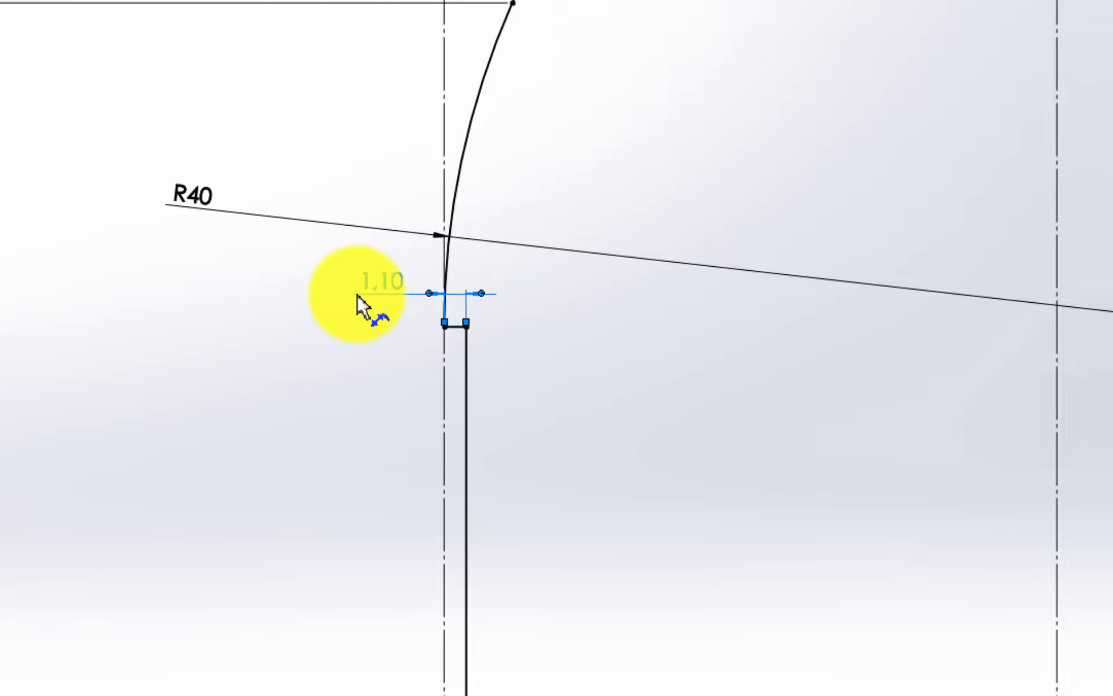
scroll(601, 657, "up", 4)
scroll(562, 389, "down", 4)
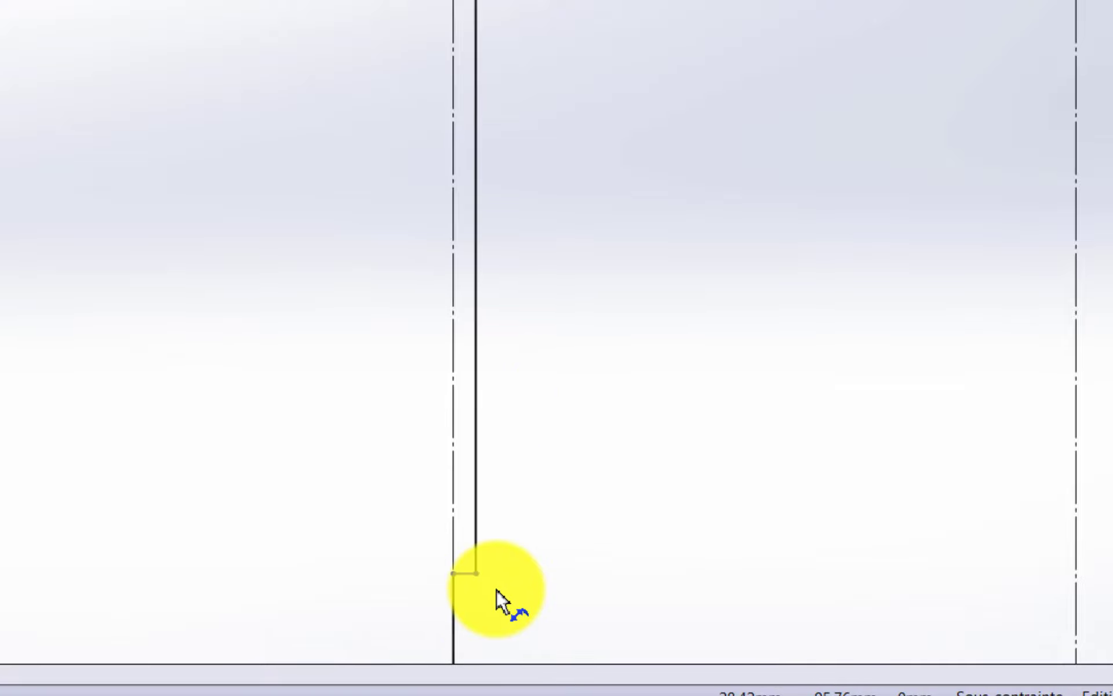
scroll(496, 589, "down", 3)
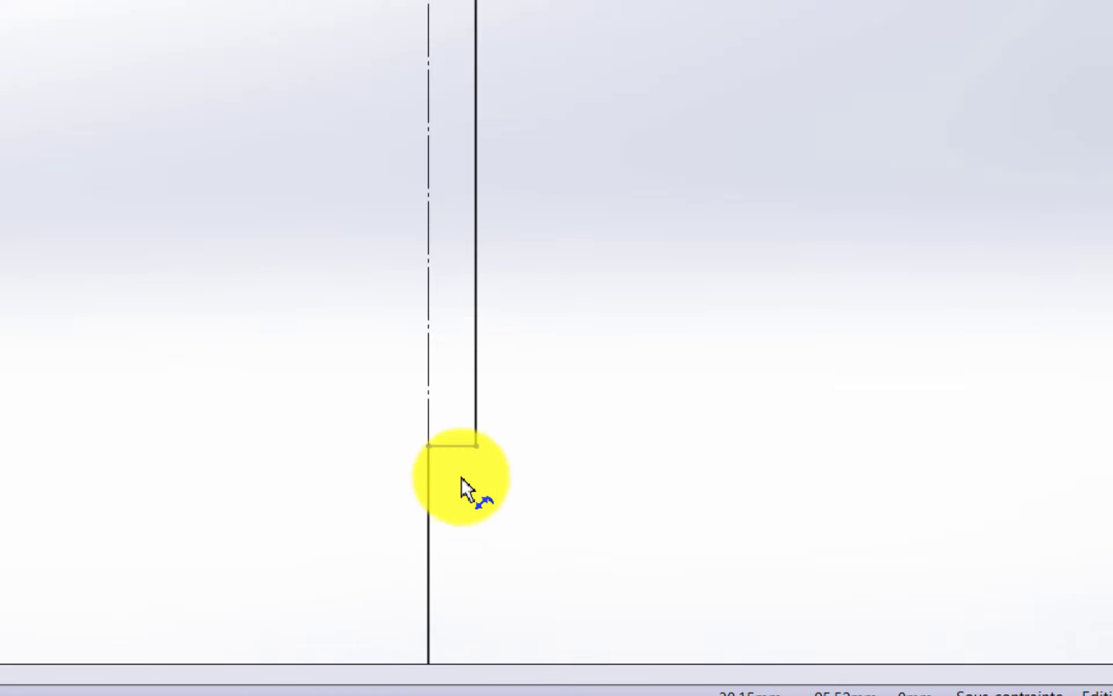
left_click(429, 445)
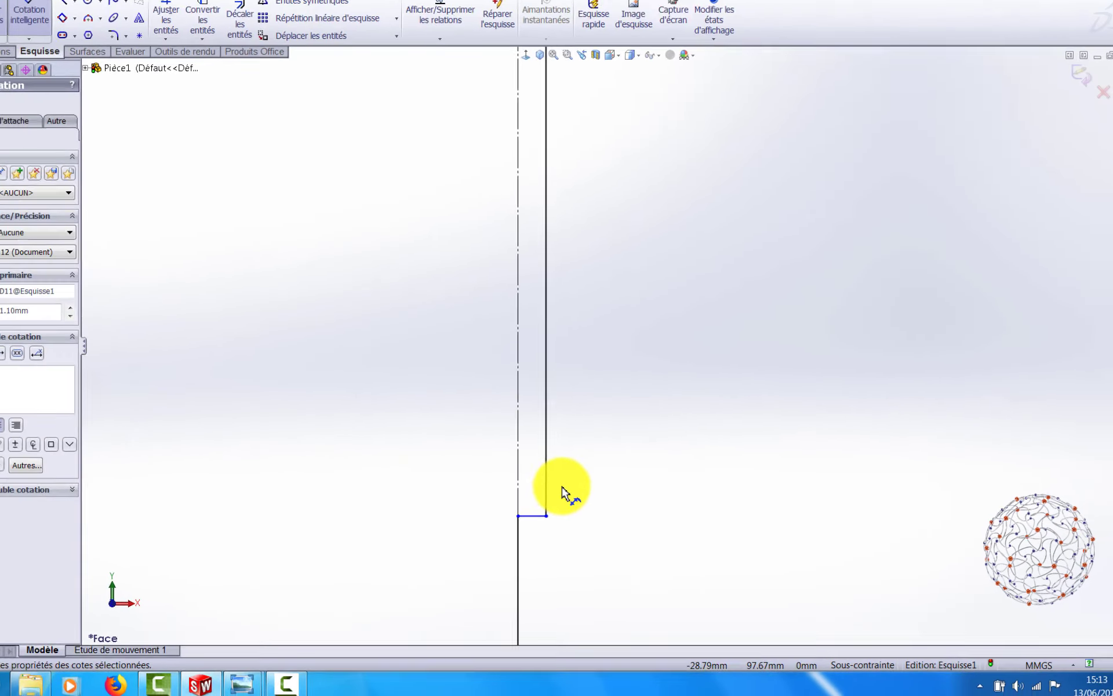
scroll(513, 353, "up", 2)
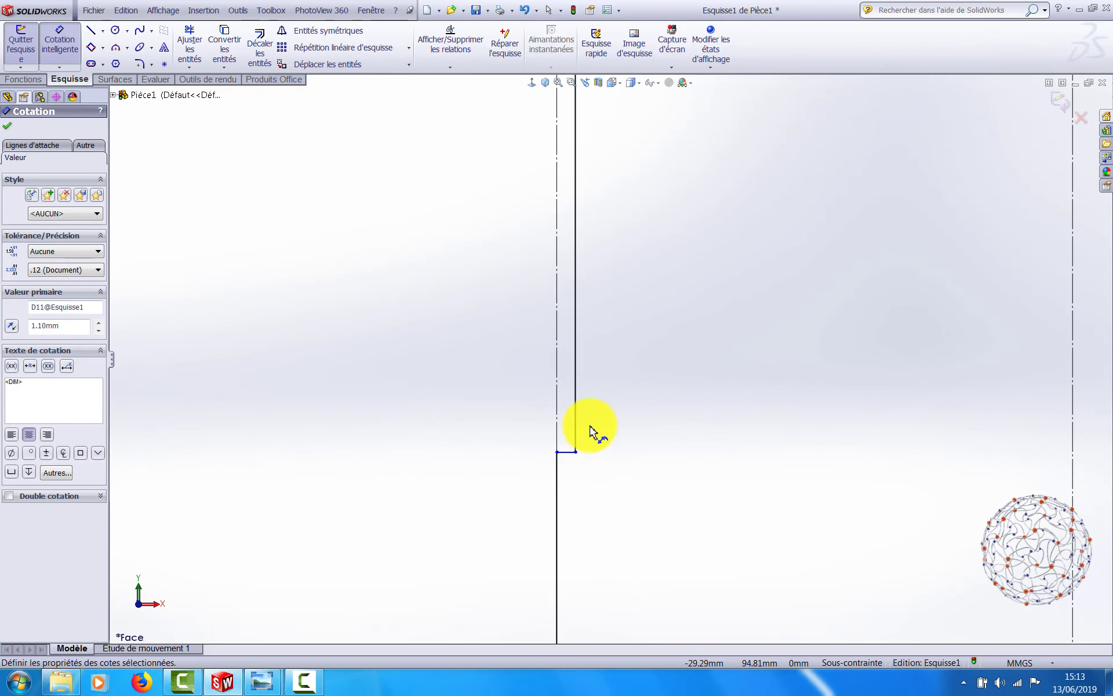
scroll(619, 269, "up", 7)
scroll(637, 249, "down", 4)
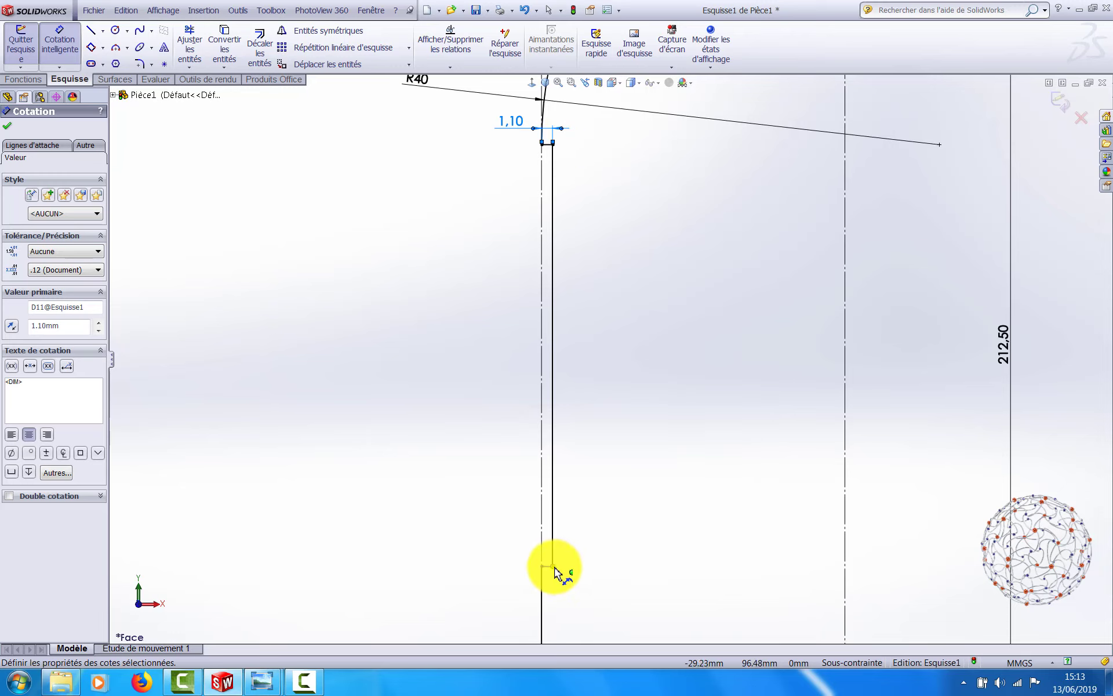
scroll(591, 597, "down", 1)
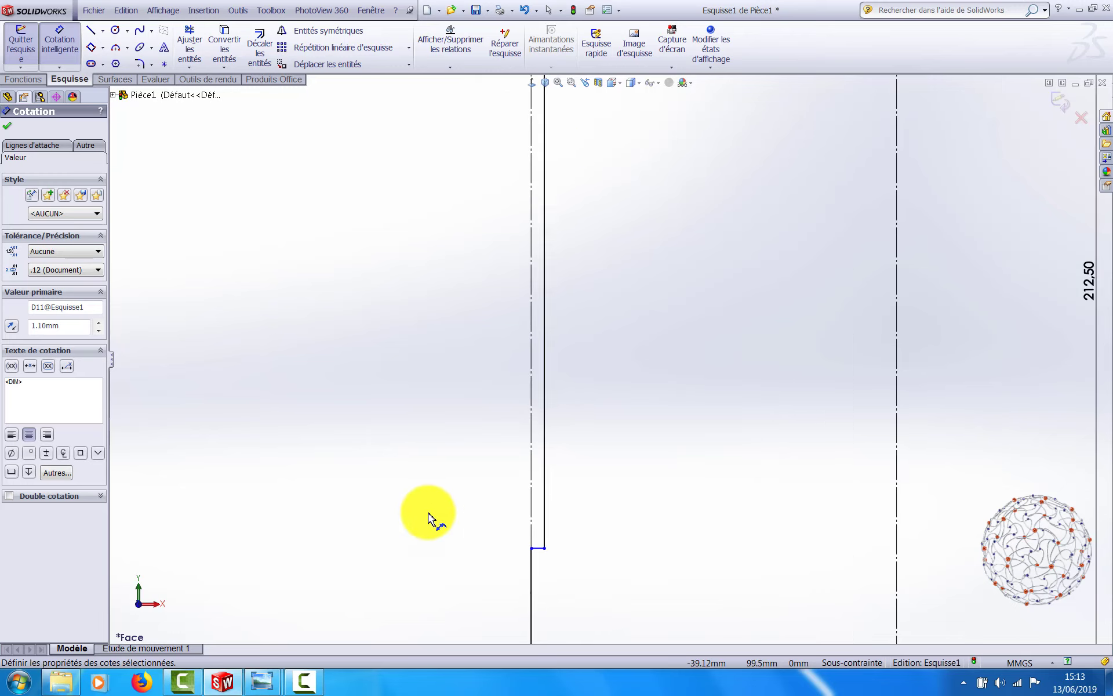
key("Escape")
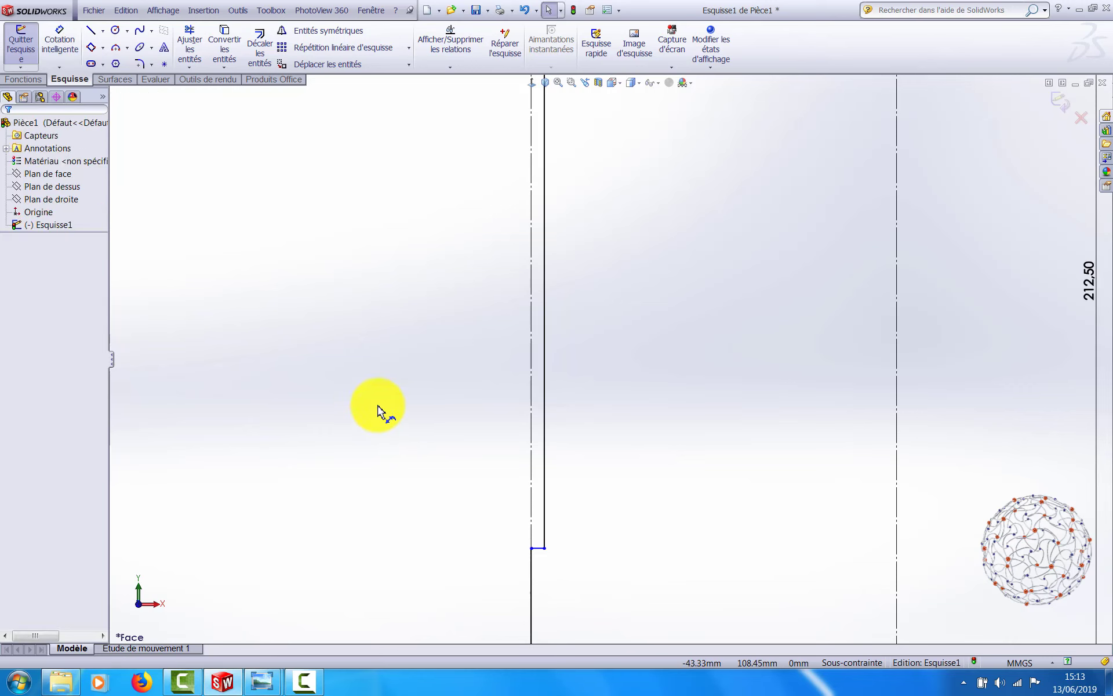
Step: Add a vertical relation between the recess's upper and lower inner corner points
scroll(603, 243, "up", 2)
scroll(613, 235, "down", 2)
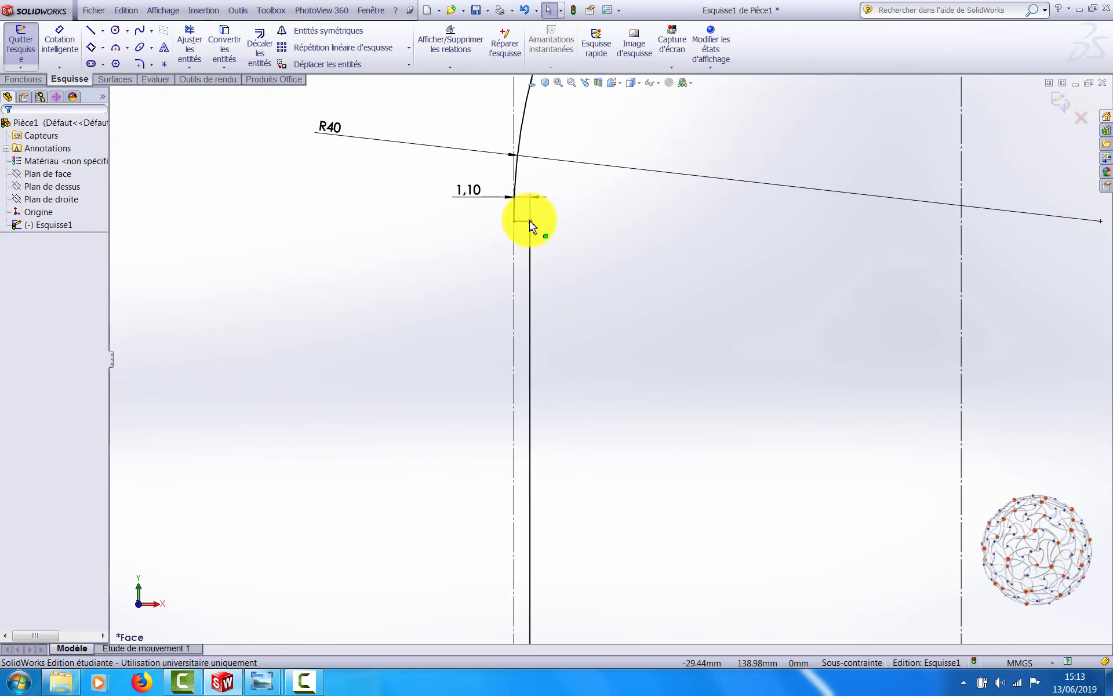
left_click(530, 221)
scroll(576, 258, "up", 3)
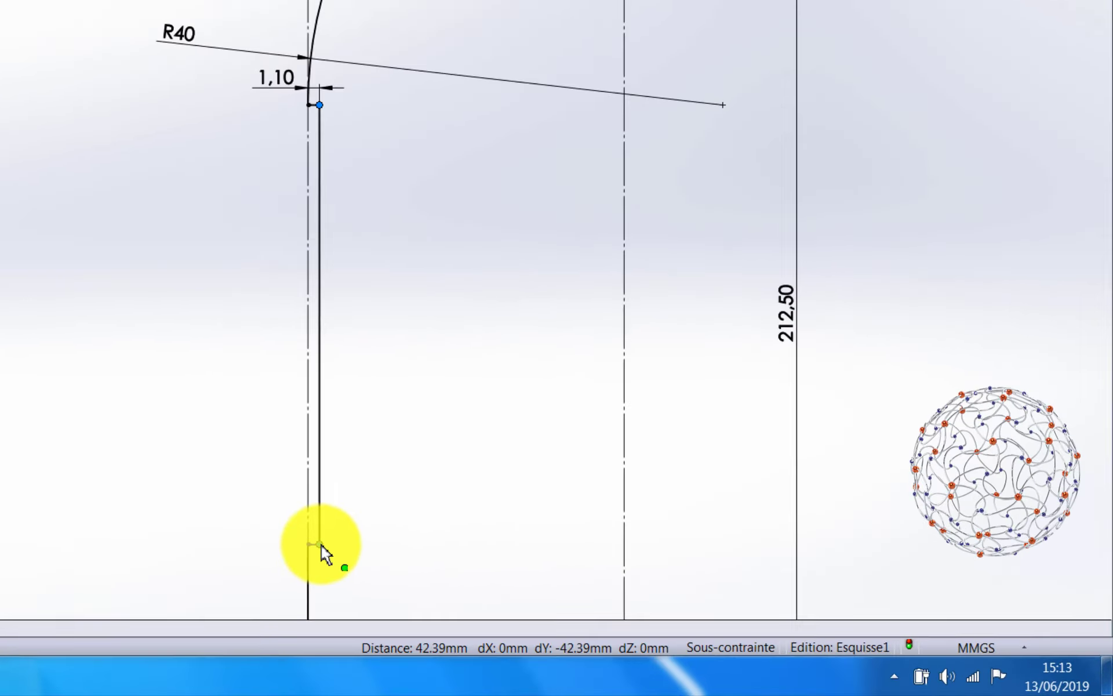
left_click(320, 544, "ctrl")
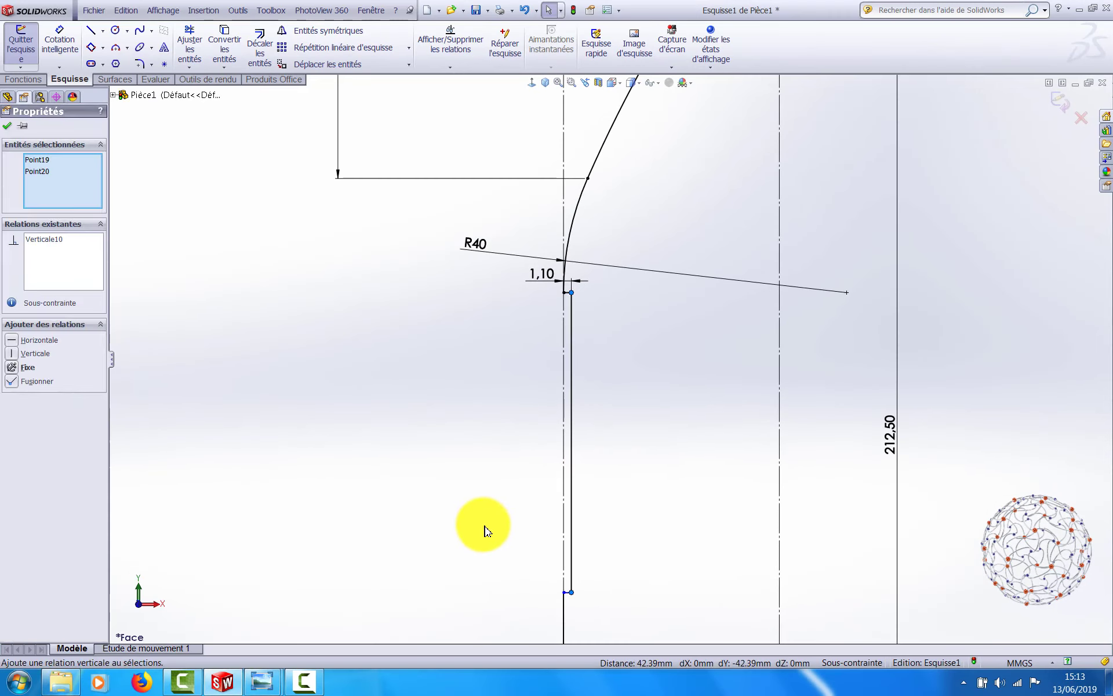
Step: Dimension the recess's inner vertical line at 40 mm
scroll(599, 469, "up", 2)
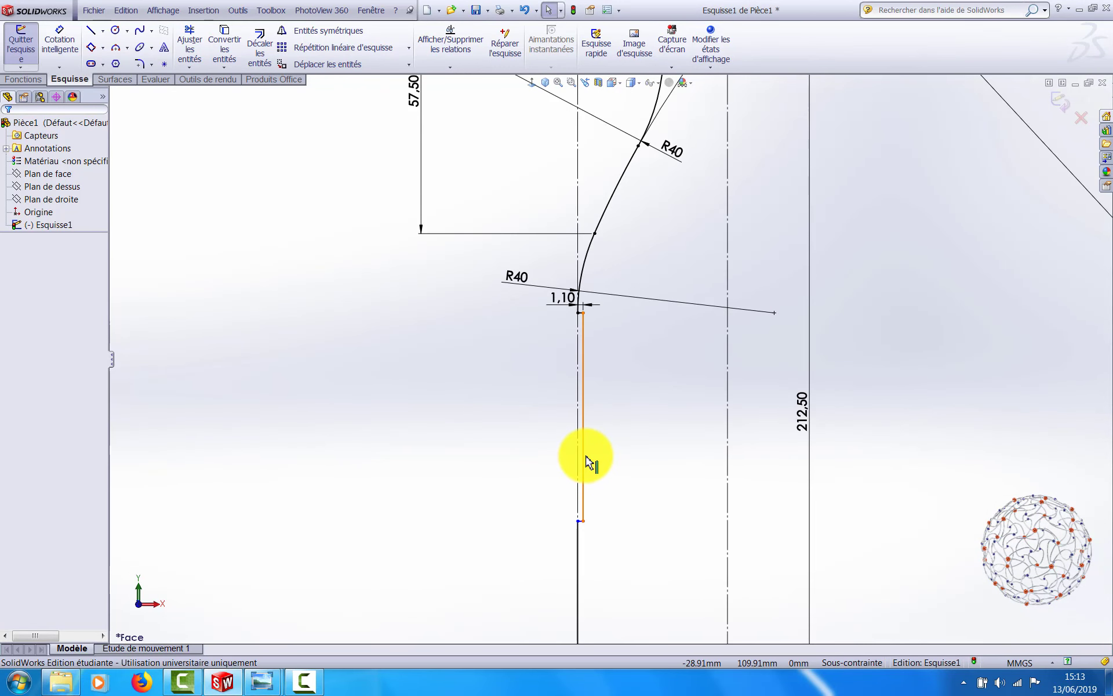
left_click(586, 461)
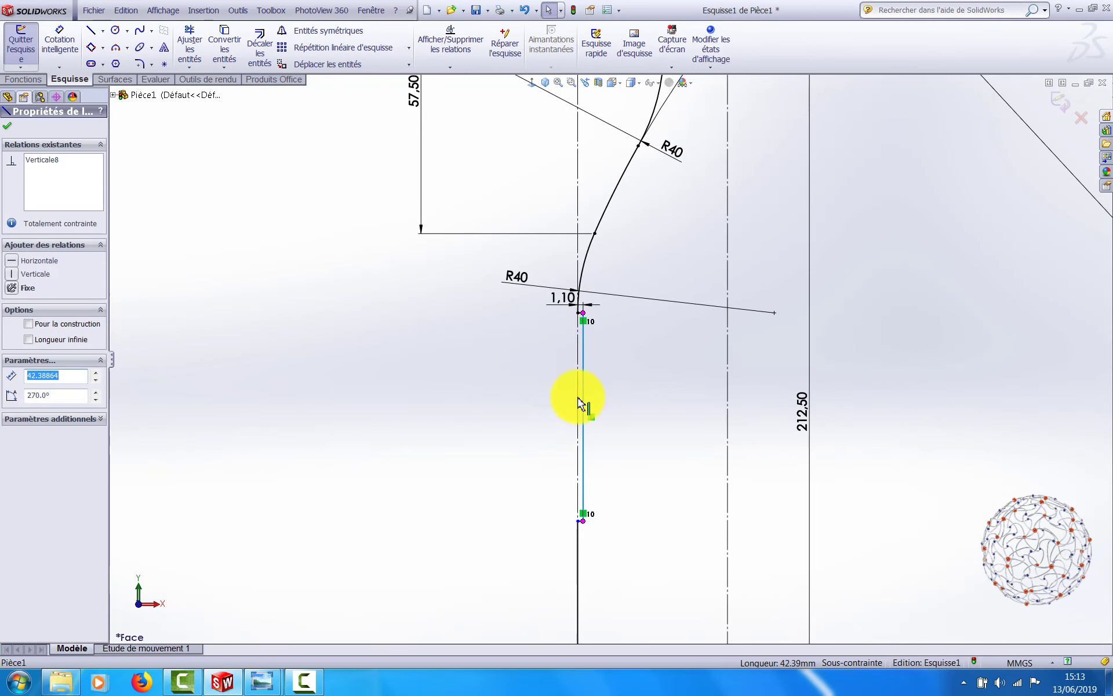
scroll(566, 518, "down", 2)
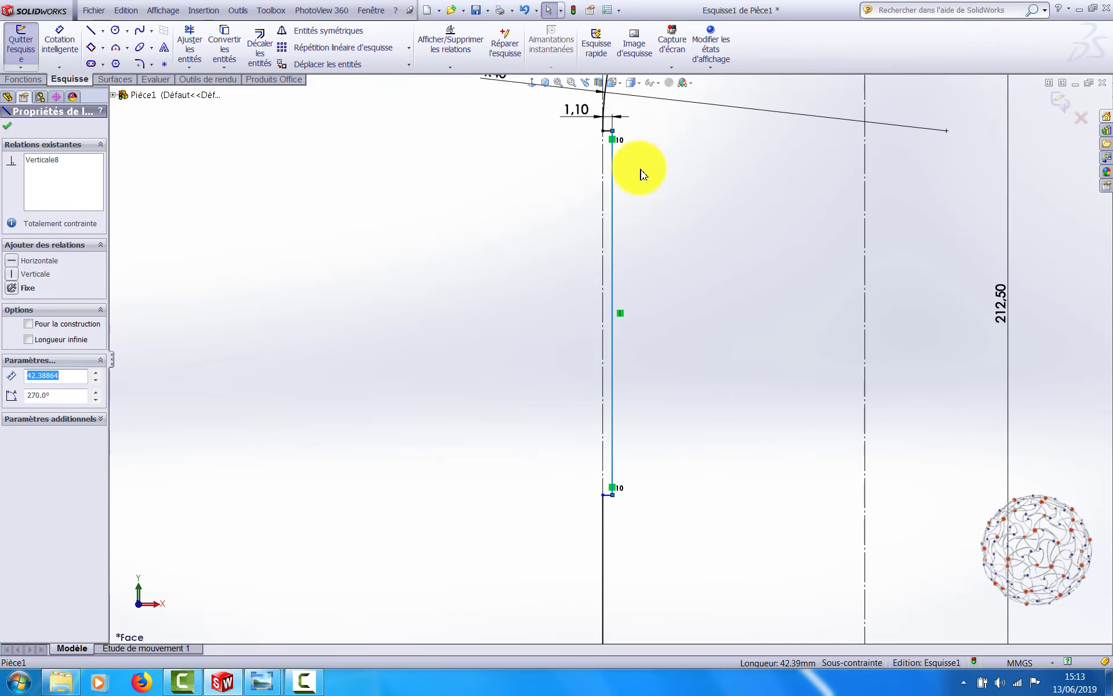
scroll(591, 452, "up", 3)
scroll(550, 380, "down", 2)
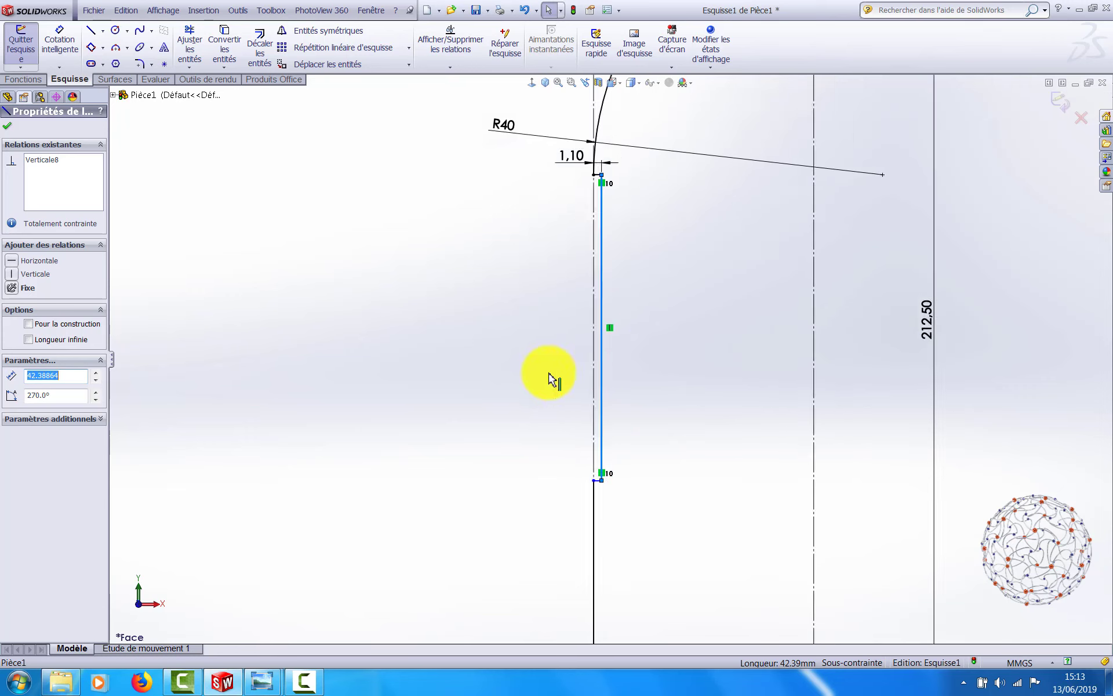
scroll(547, 380, "down", 1)
scroll(522, 385, "up", 3)
scroll(529, 385, "down", 2)
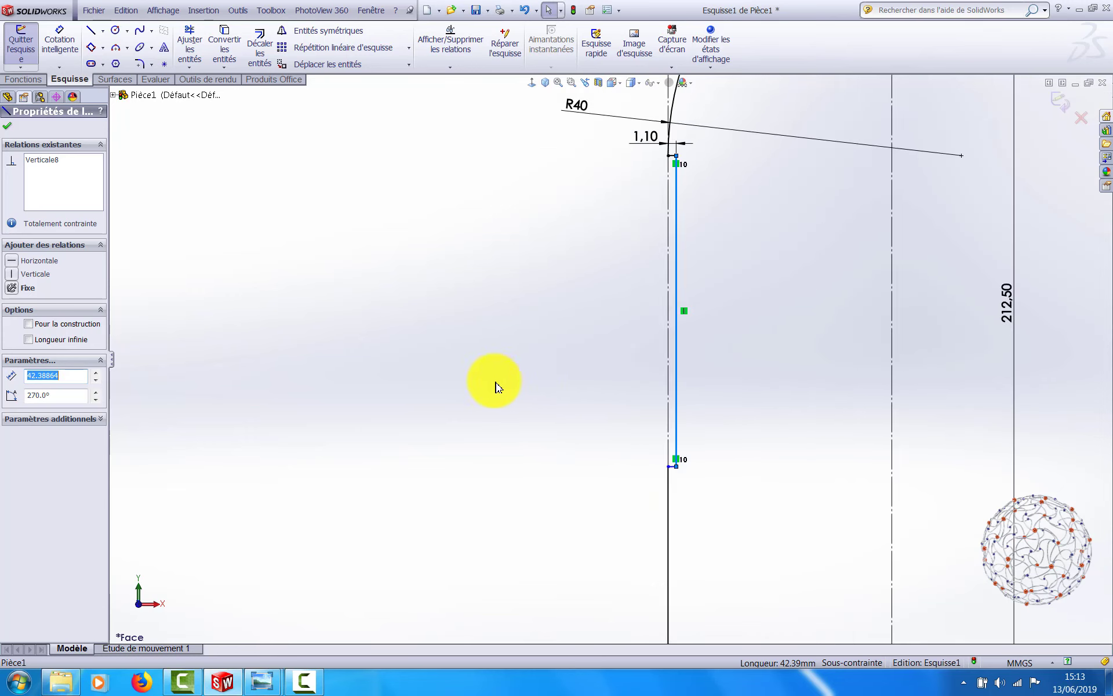
right_click_drag(496, 387, 494, 348)
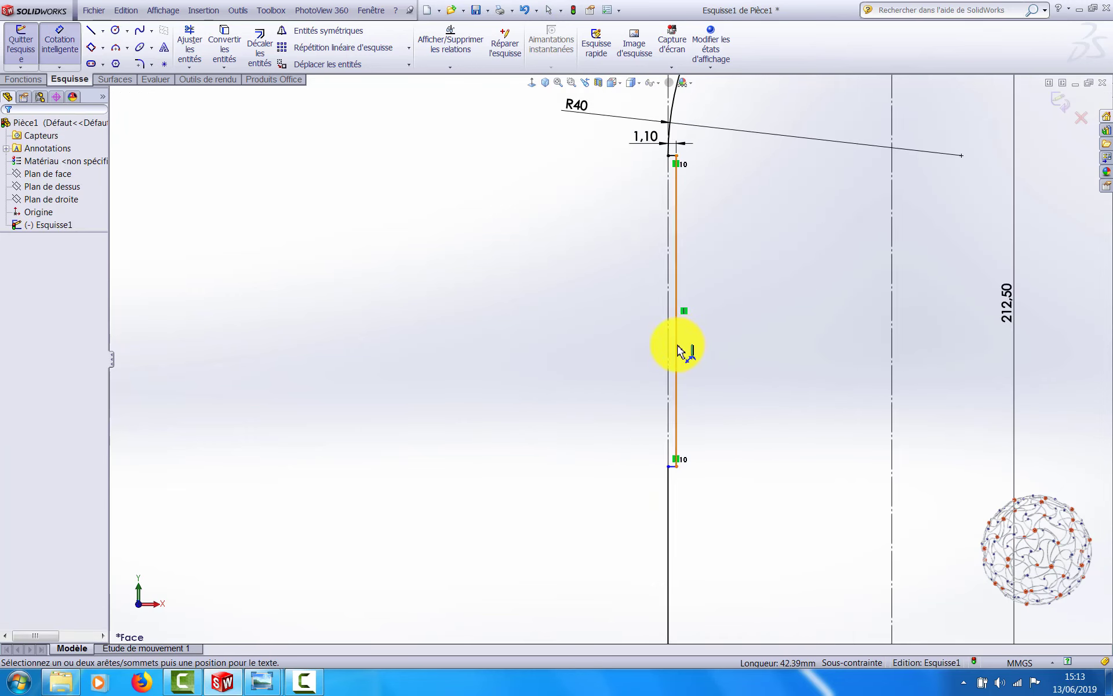
left_click(677, 351)
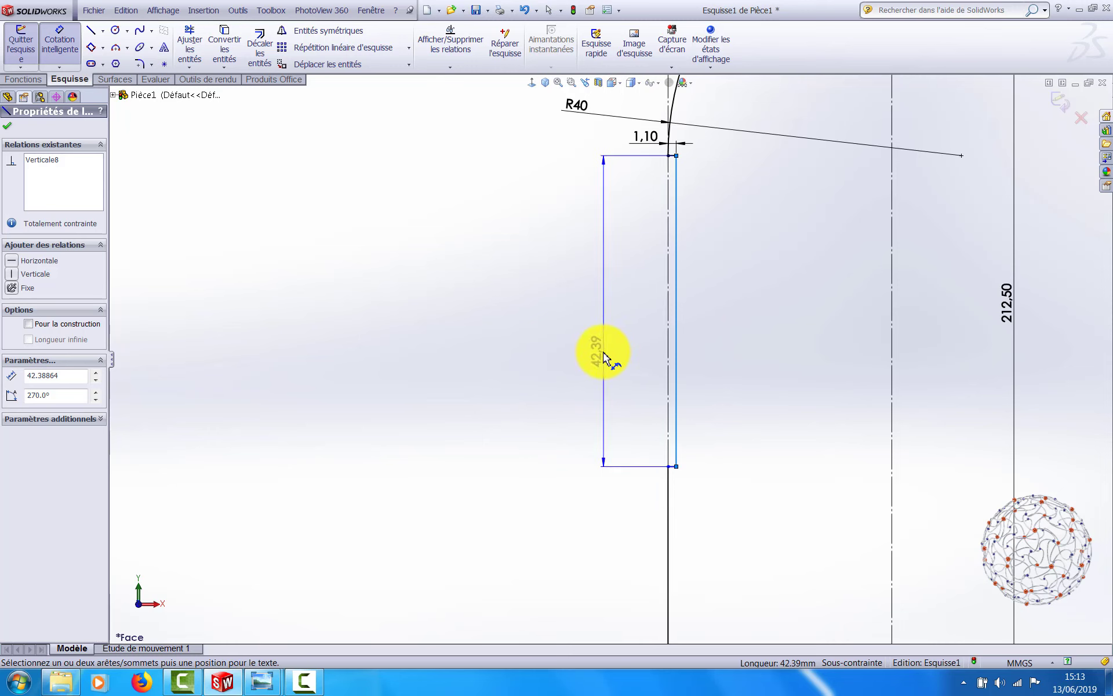
left_click(603, 355)
type("4")
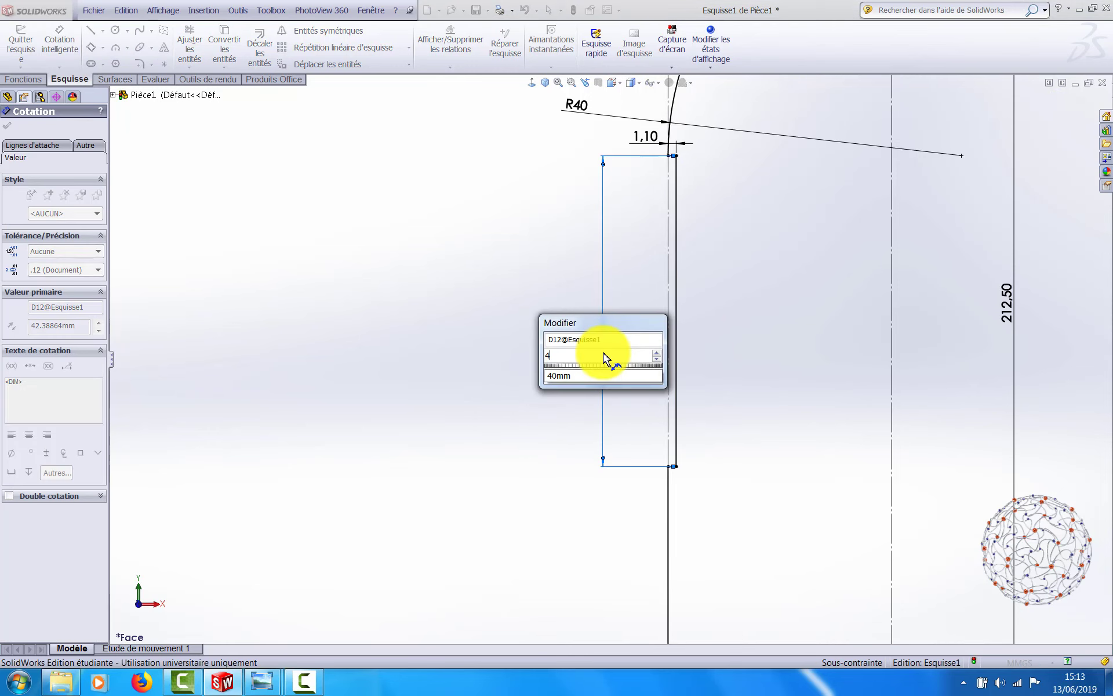
type("0")
key("Return")
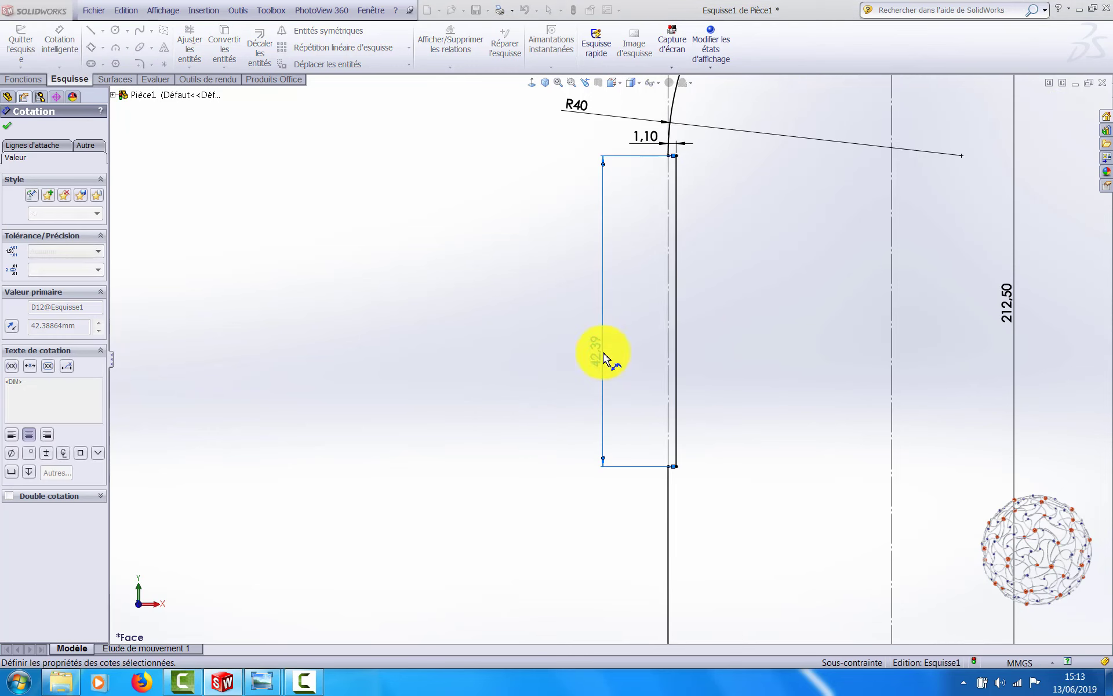
Step: Dimension the vertical distance between the outer line's lower end and the outer corner of the base construction line at 25 mm
scroll(563, 471, "up", 2)
scroll(563, 471, "up", 4)
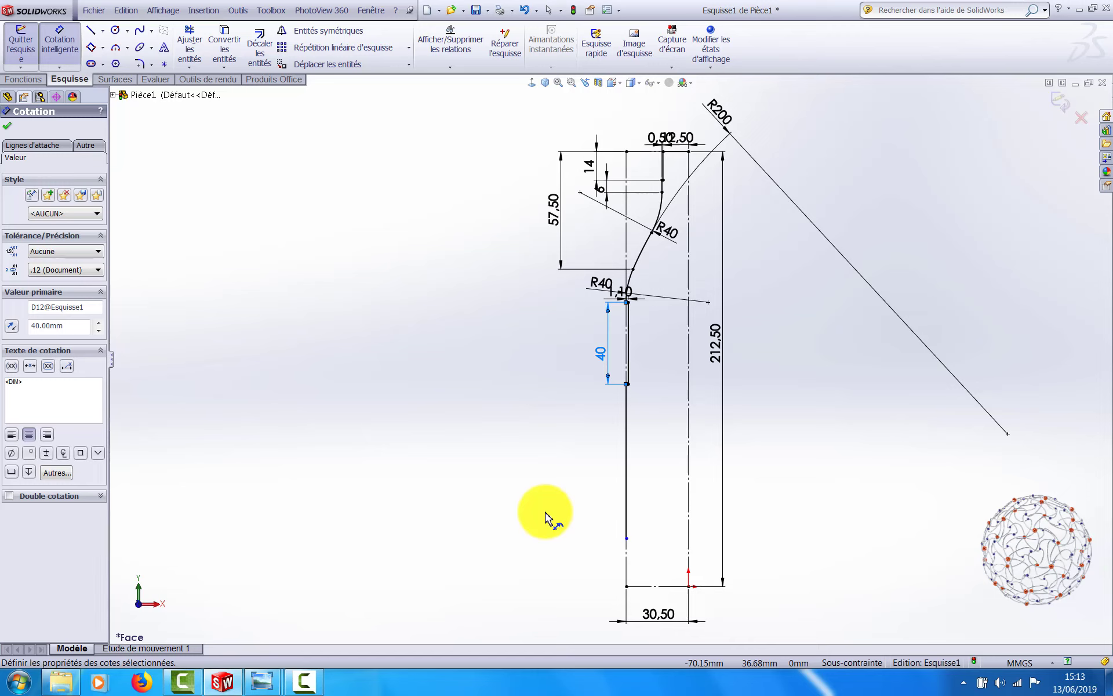
scroll(572, 530, "up", 1)
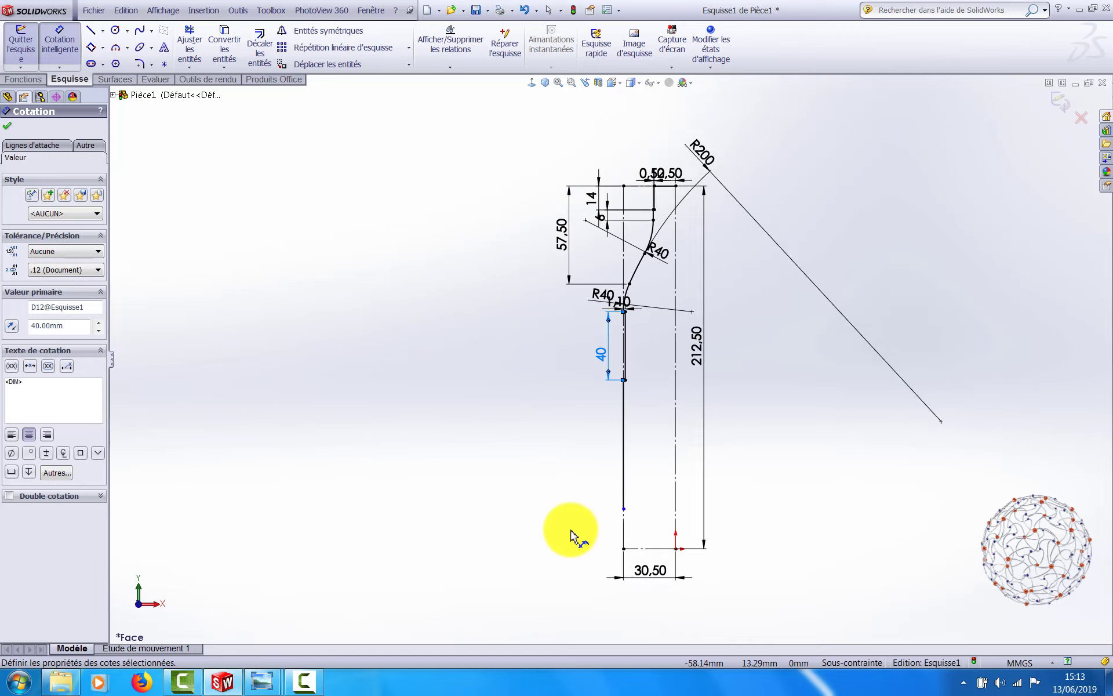
left_click(624, 510)
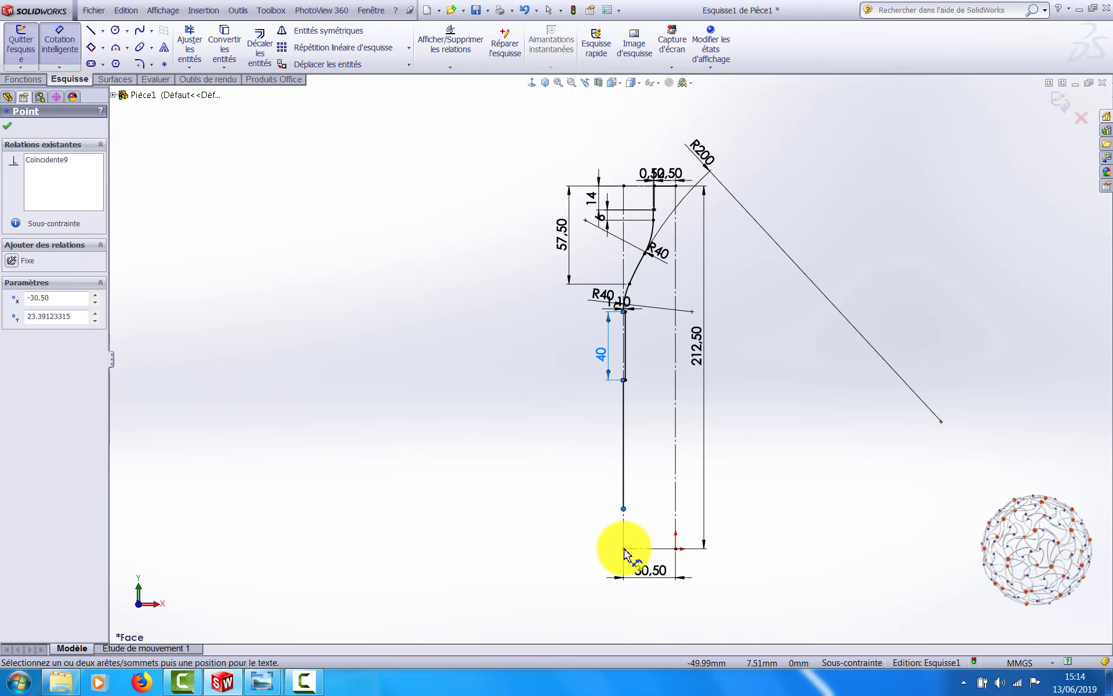
left_click(624, 548)
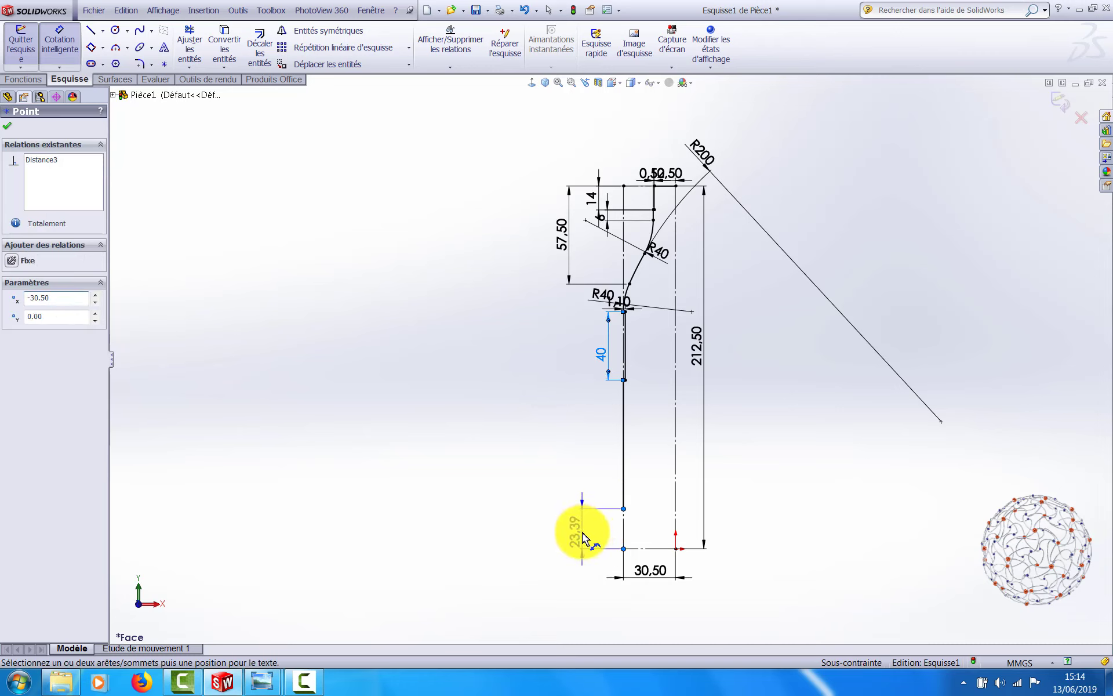
left_click(583, 538)
type("20")
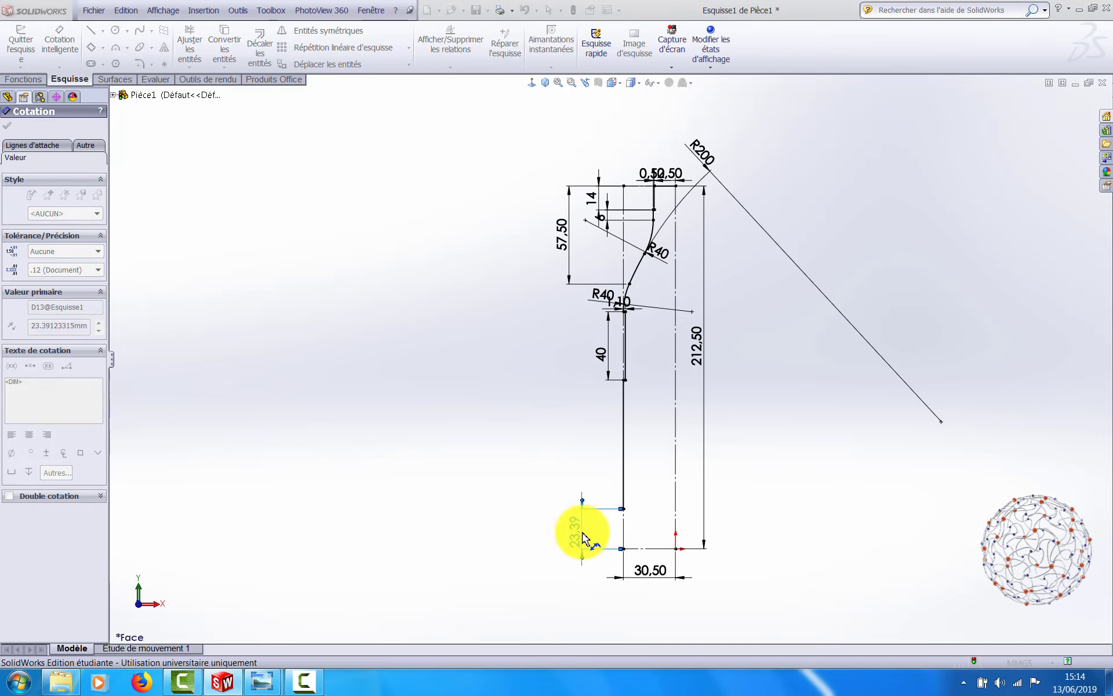
key("Escape")
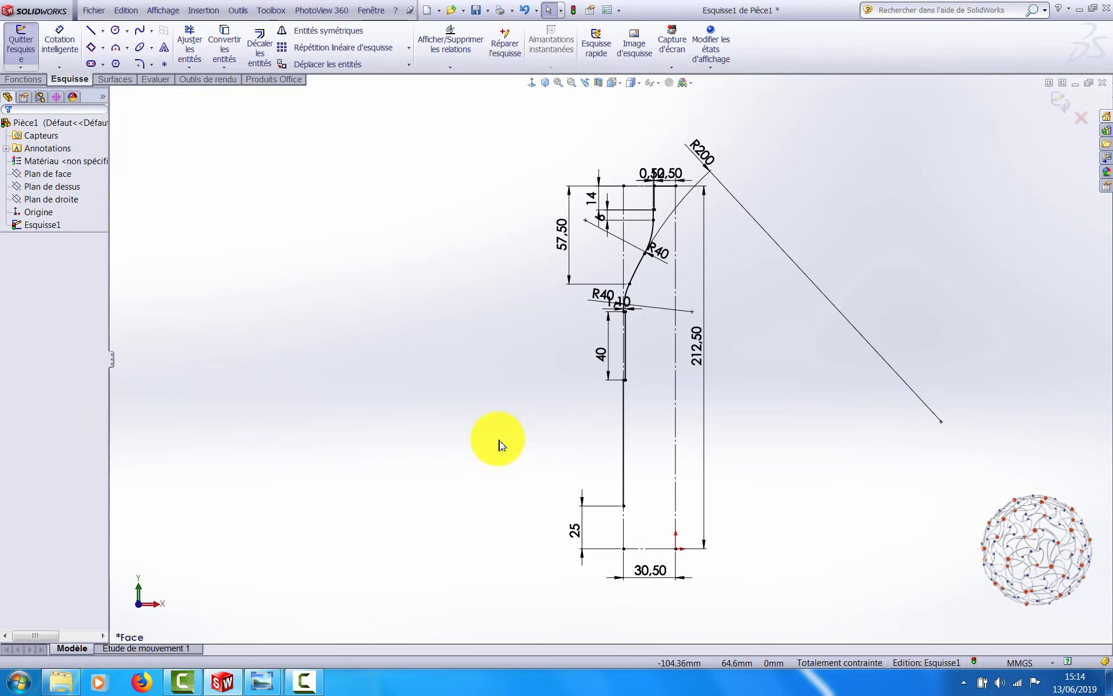
Step: Examine the dimensioned bottle profile from the neck down to the base
scroll(765, 418, "up", 2)
scroll(763, 423, "down", 3)
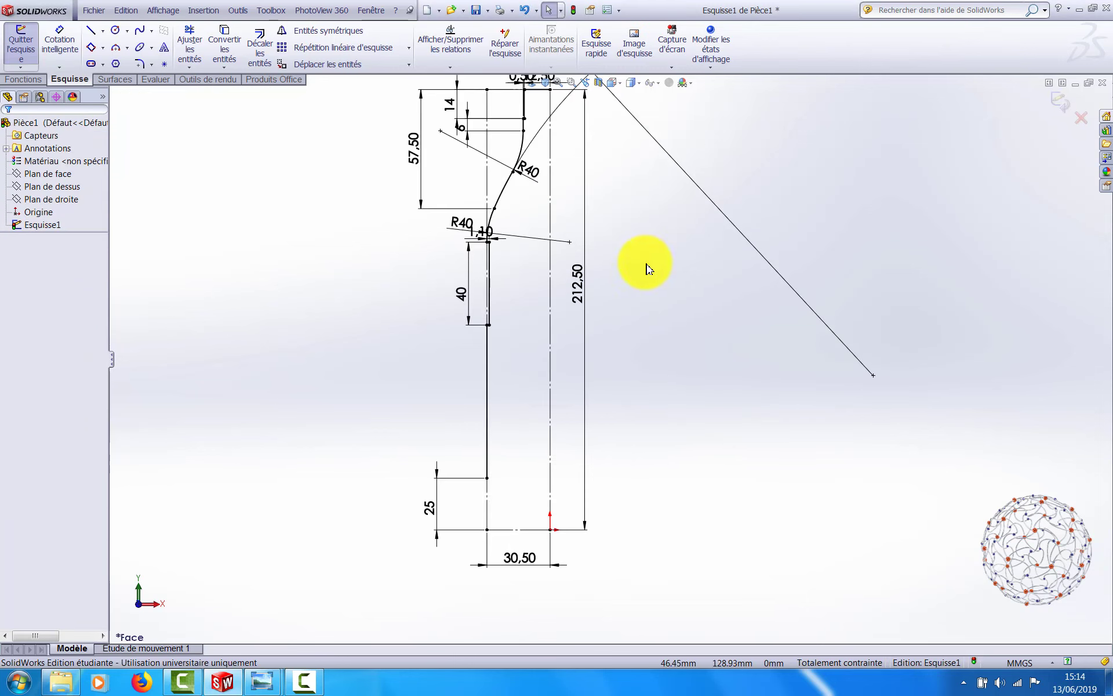
scroll(554, 203, "up", 2)
scroll(562, 200, "down", 3)
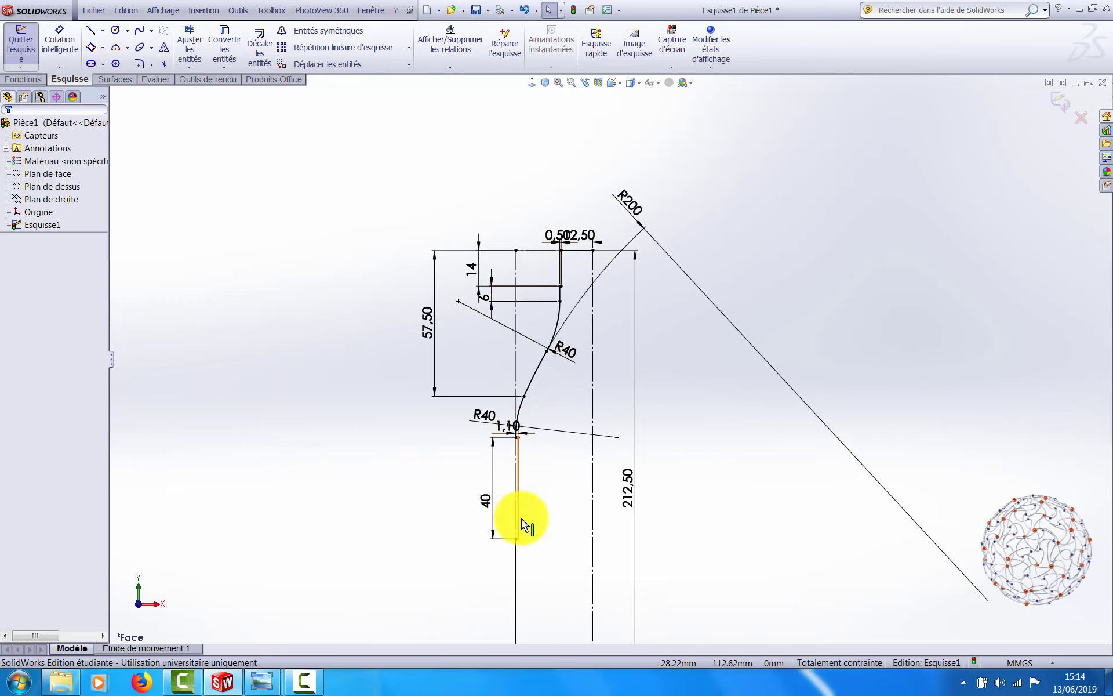
scroll(452, 484, "up", 1)
scroll(451, 484, "up", 1)
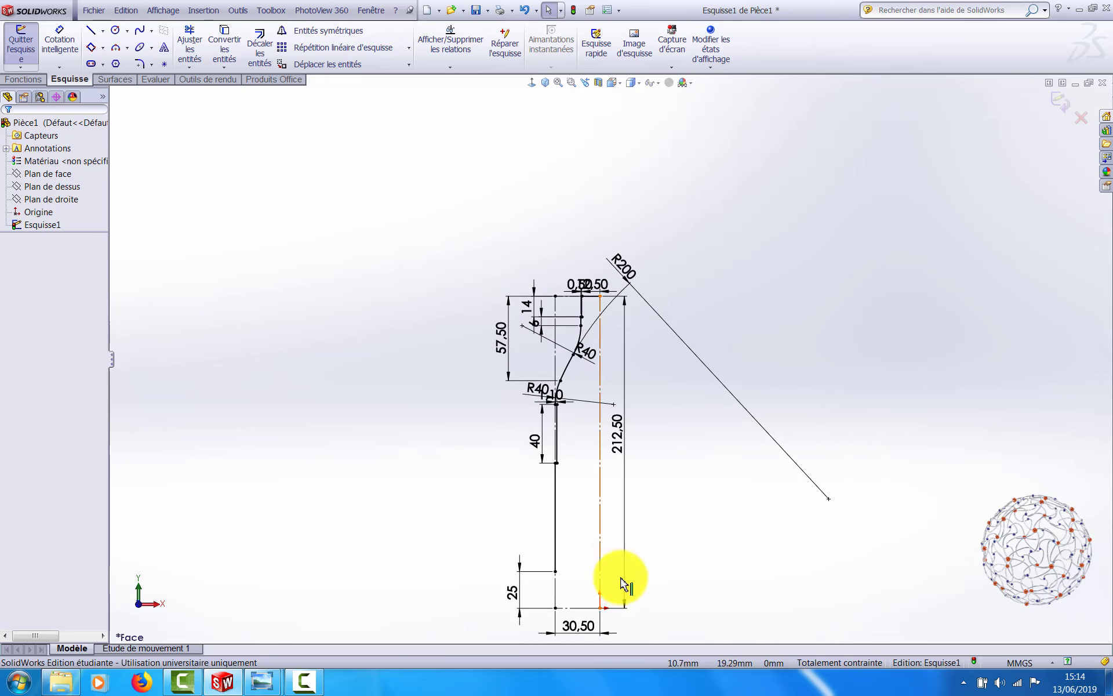
scroll(617, 571, "up", 1)
scroll(602, 557, "down", 3)
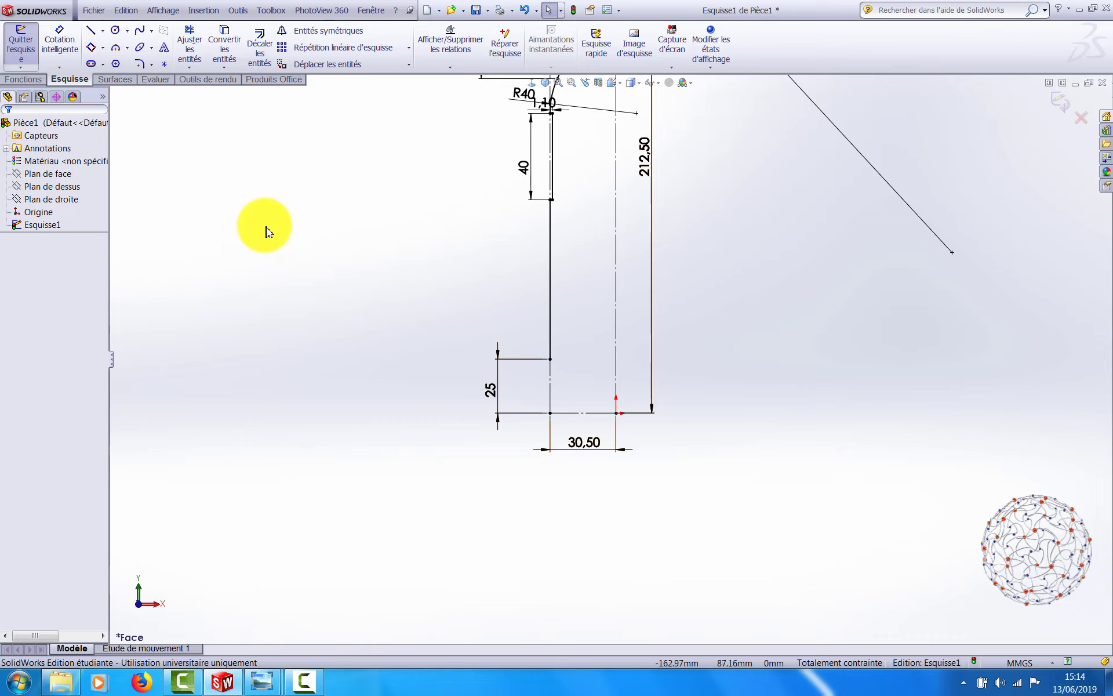
Step: Review which sketch commands, such as line, circle and three-point arc, are assigned to mouse gestures in the customization settings
right_click_drag(283, 236, 281, 255)
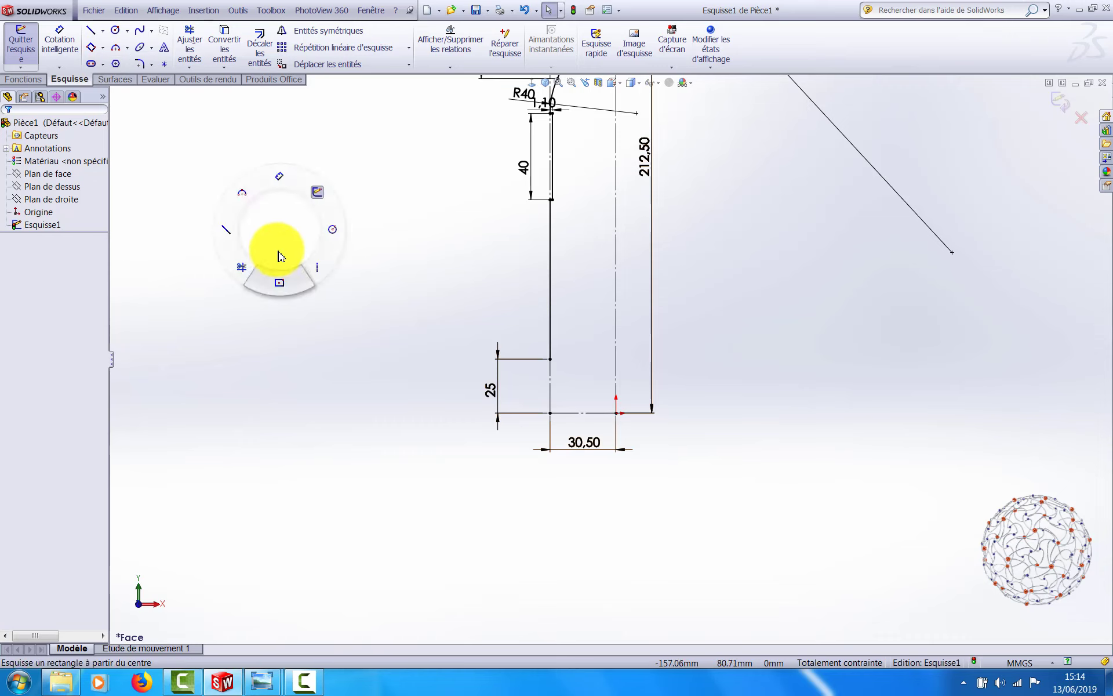
right_click_drag(279, 256, 268, 223)
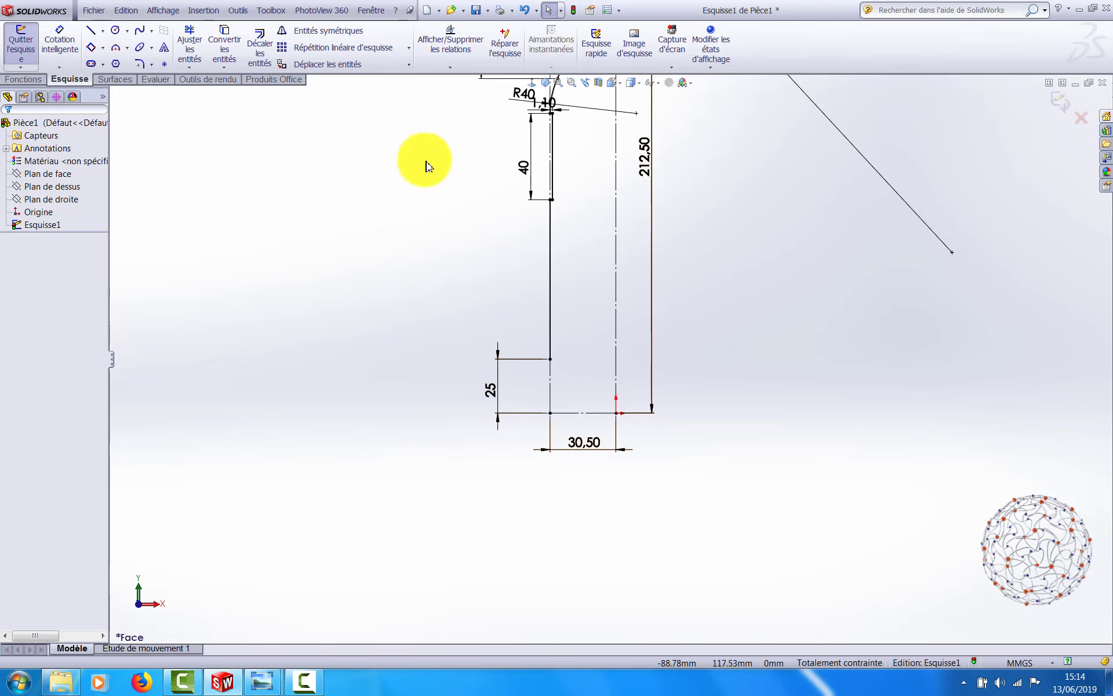
left_click(622, 16)
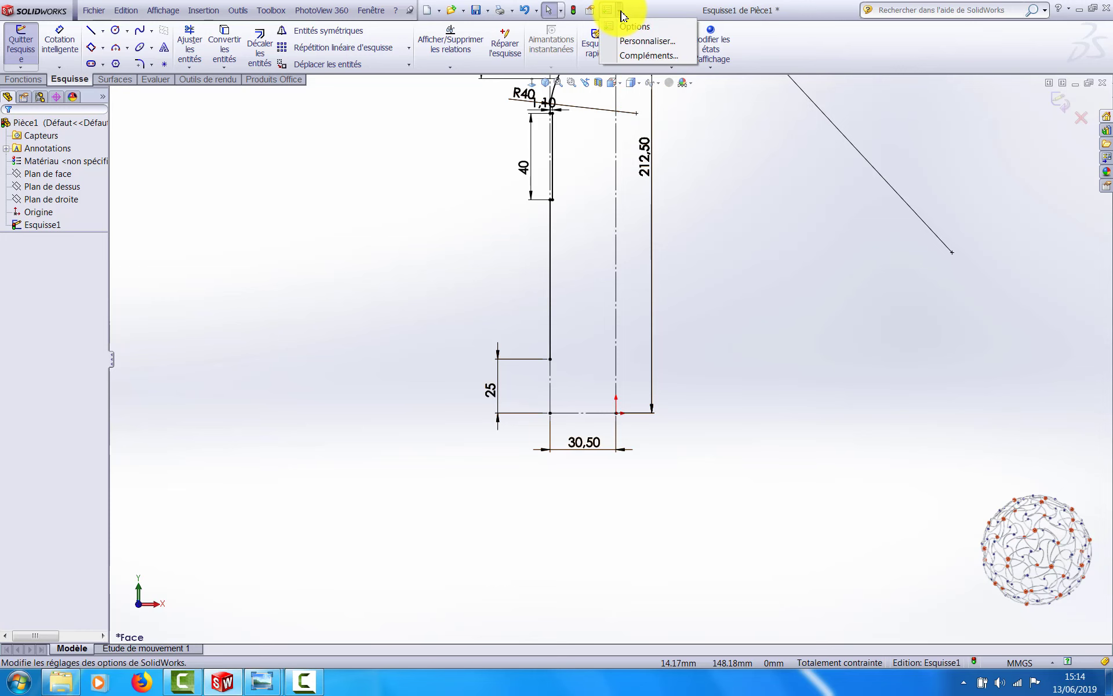
left_click(647, 41)
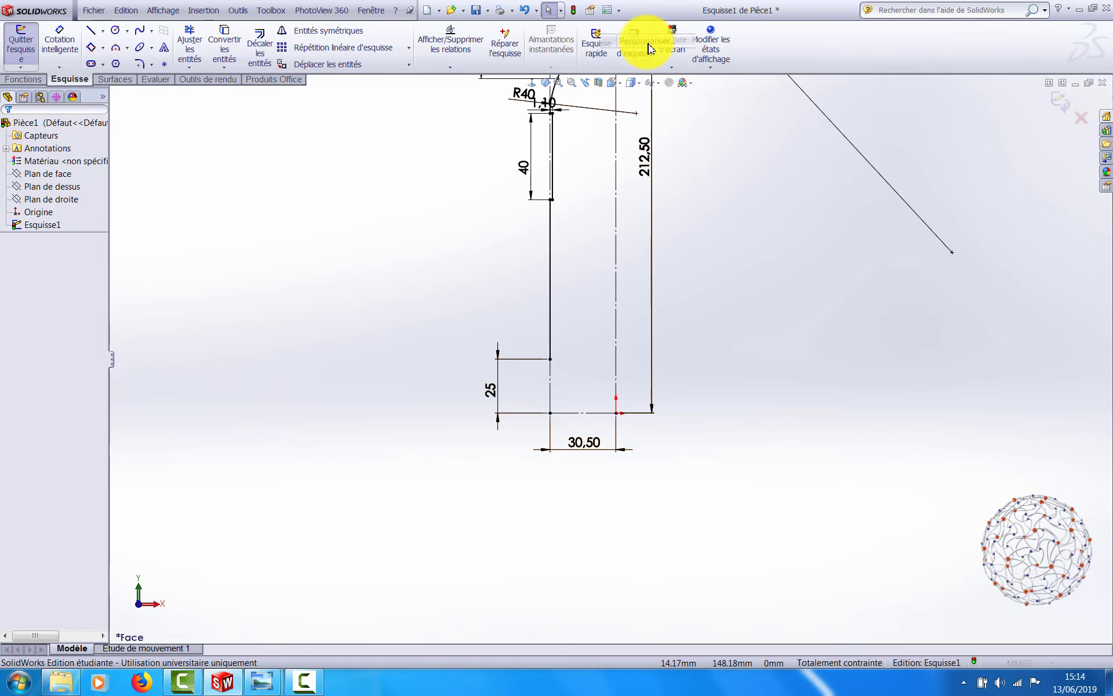
left_click(403, 150)
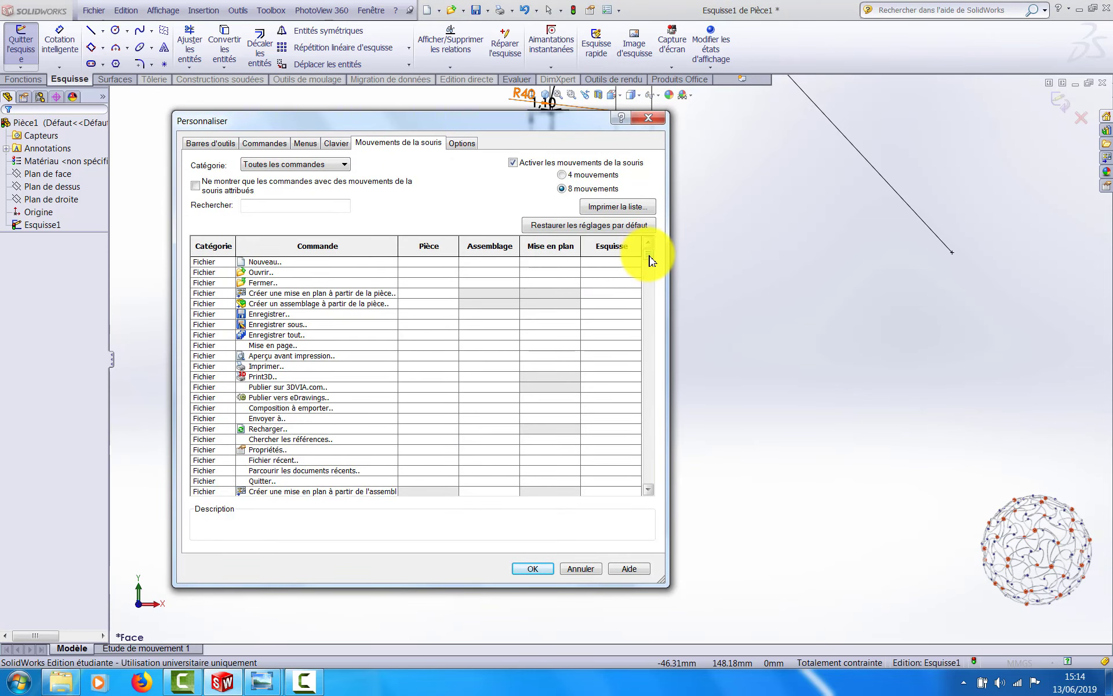
left_click_drag(650, 257, 669, 402)
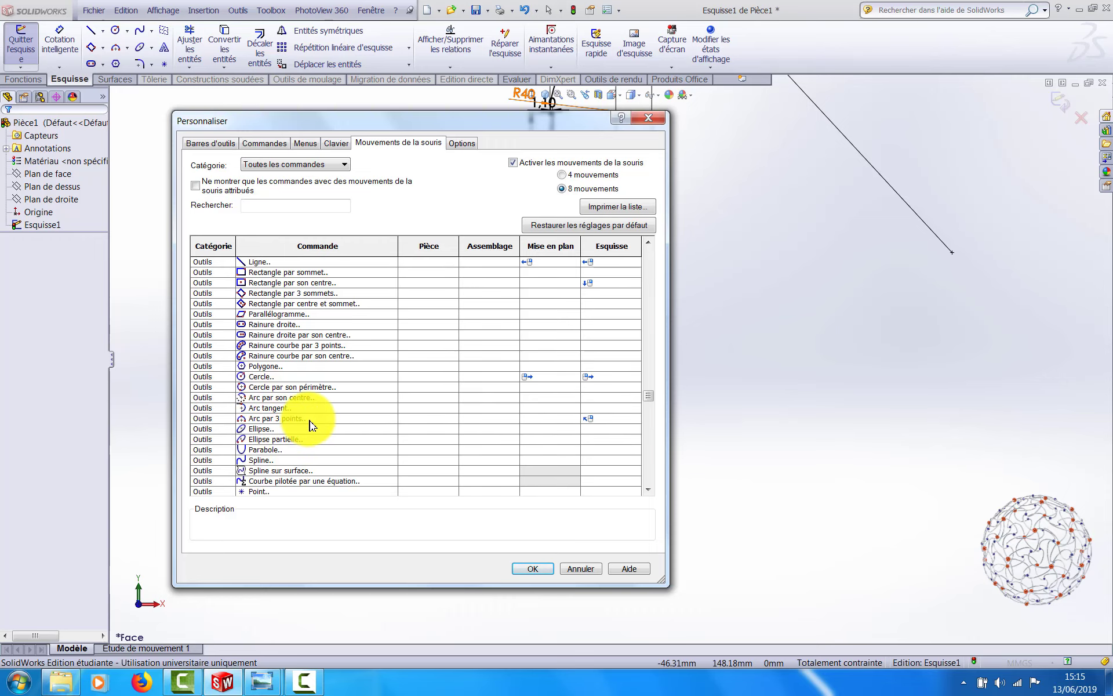
left_click(533, 569)
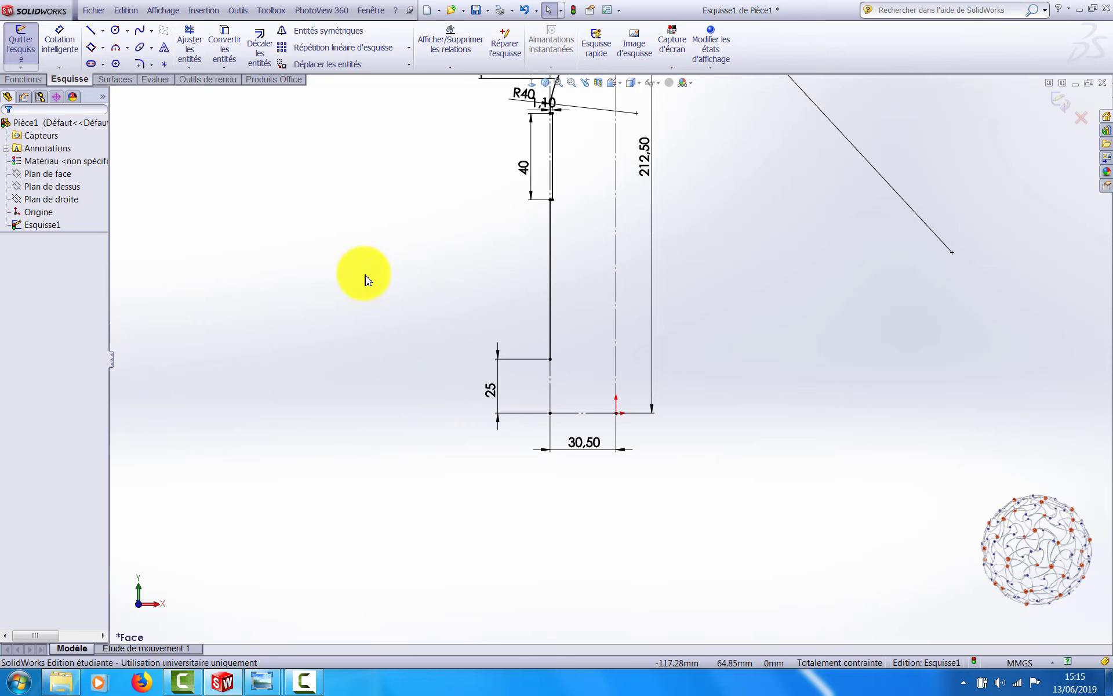
Step: Sketch a three-point arc of about 26 mm radius from the outer vertical line's lower end, curving inward towards the base
right_click_drag(365, 275, 308, 230)
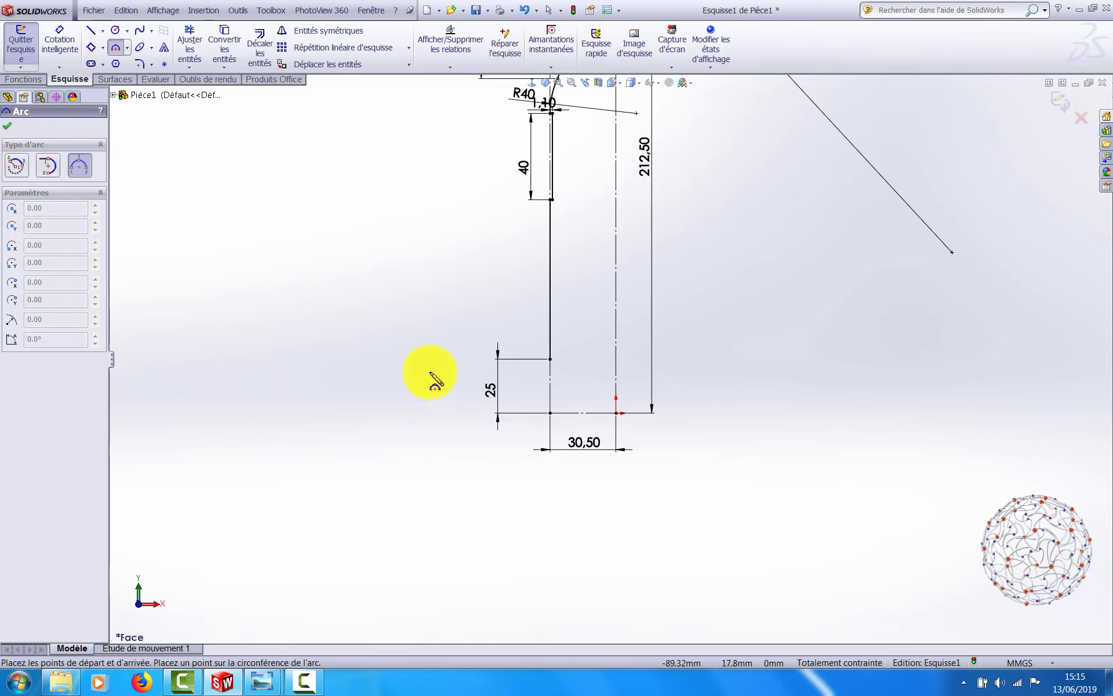
scroll(557, 374, "down", 4)
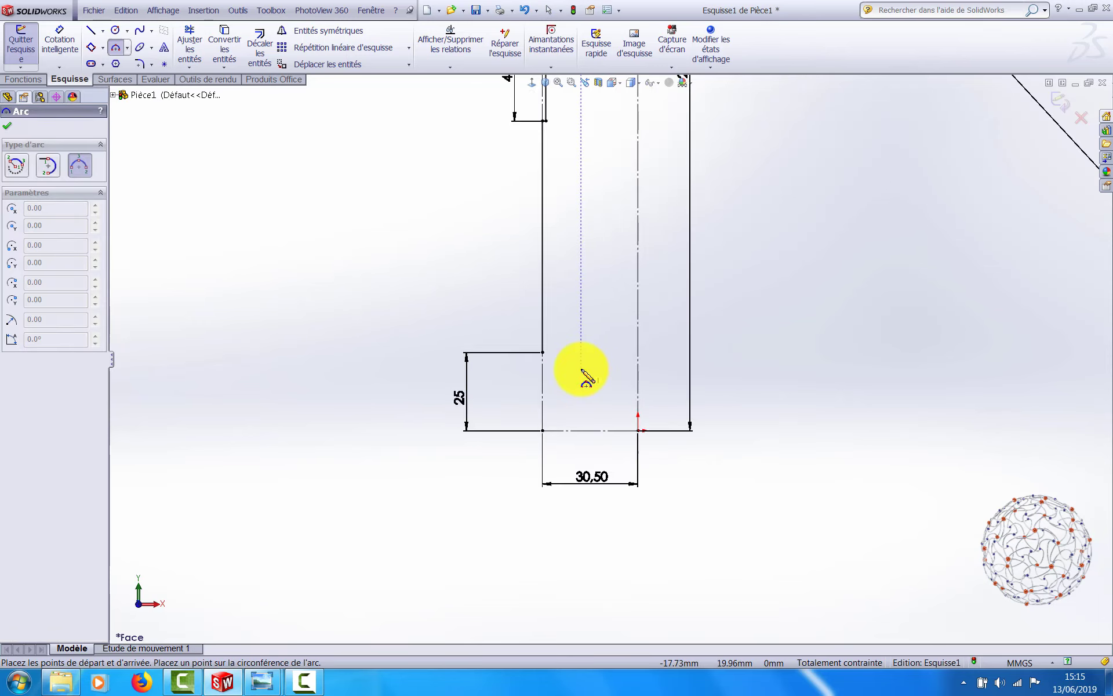
left_click(542, 352)
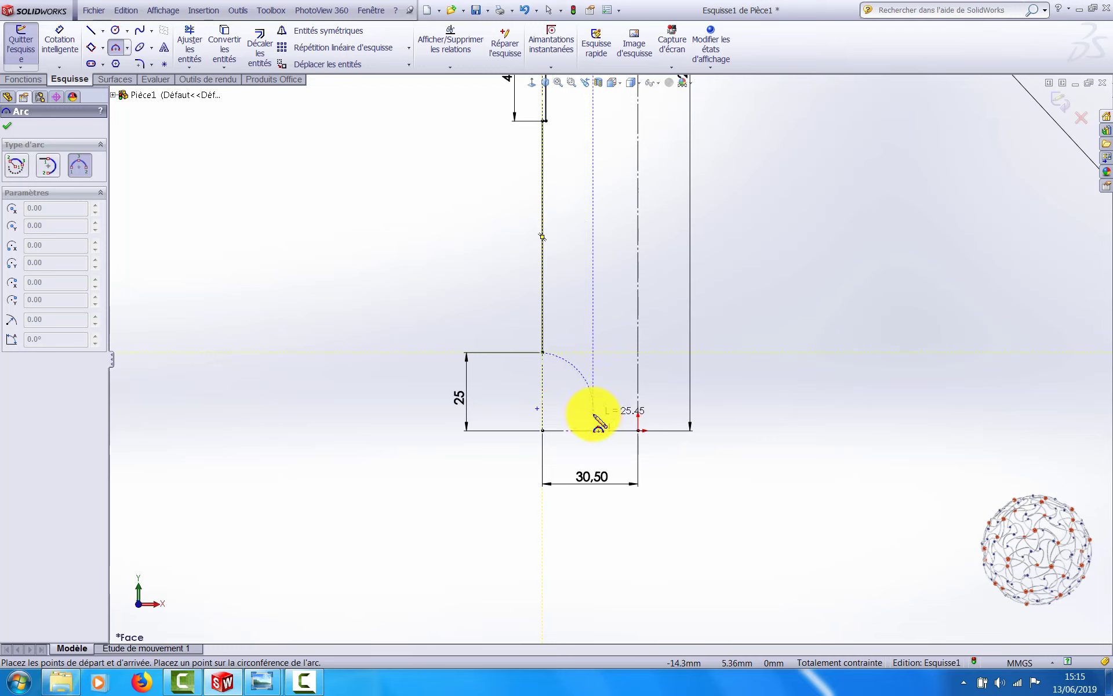
left_click(593, 414)
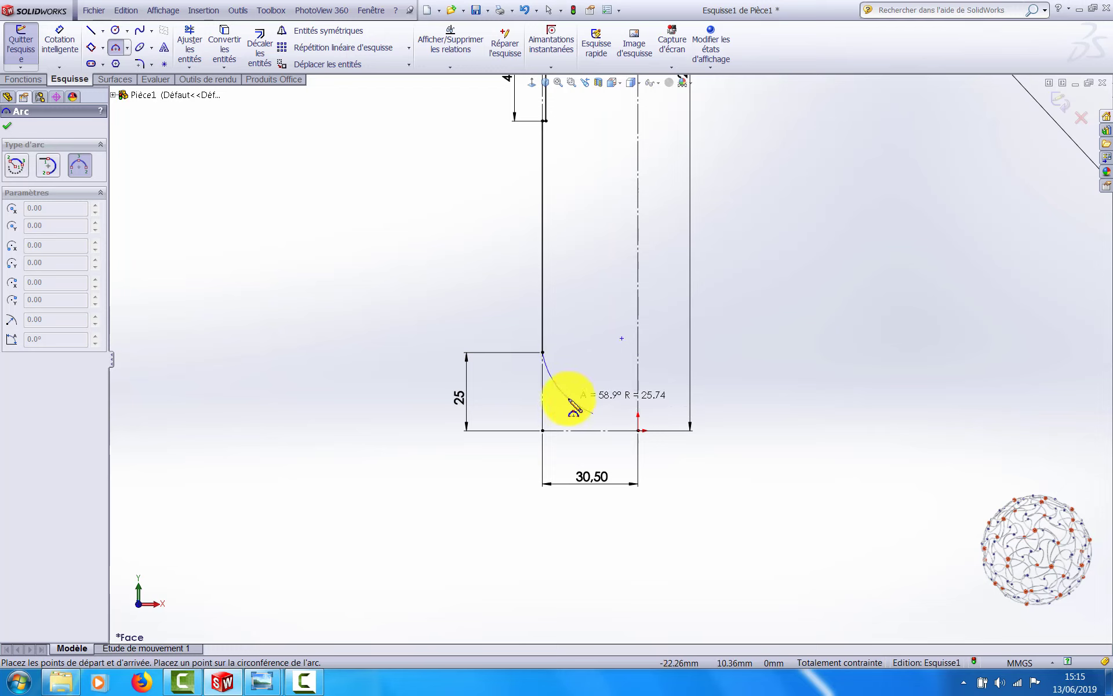
left_click(569, 399)
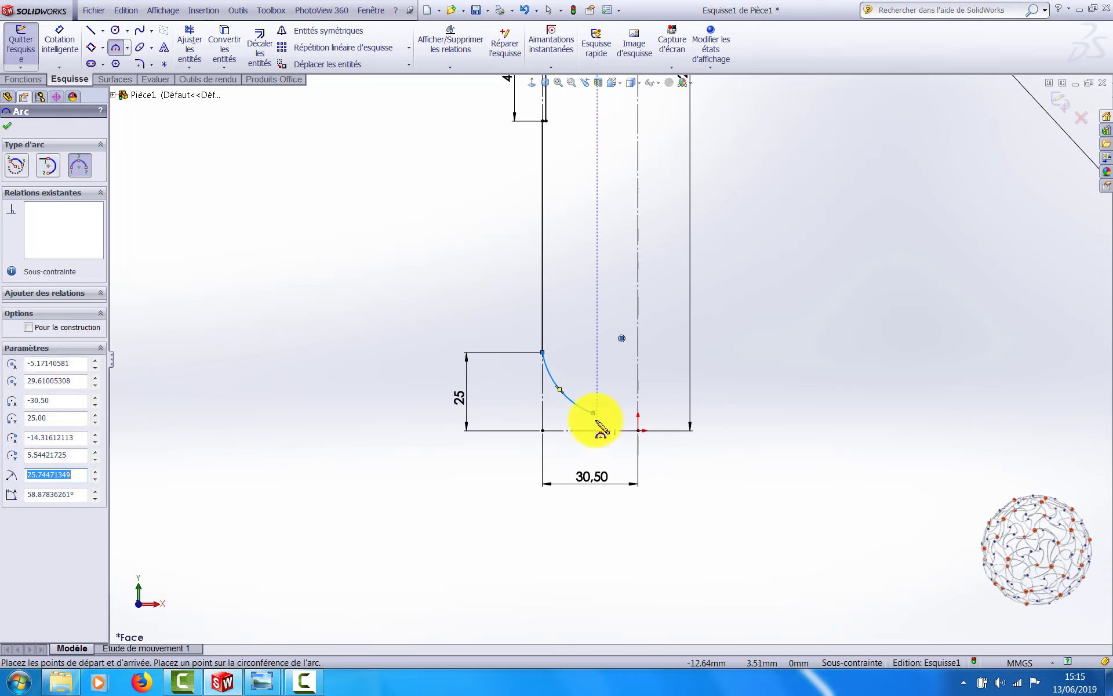
Step: Sketch a second three-point arc of about 21 mm radius from the first base arc's end to just past the central axis
left_click(593, 413)
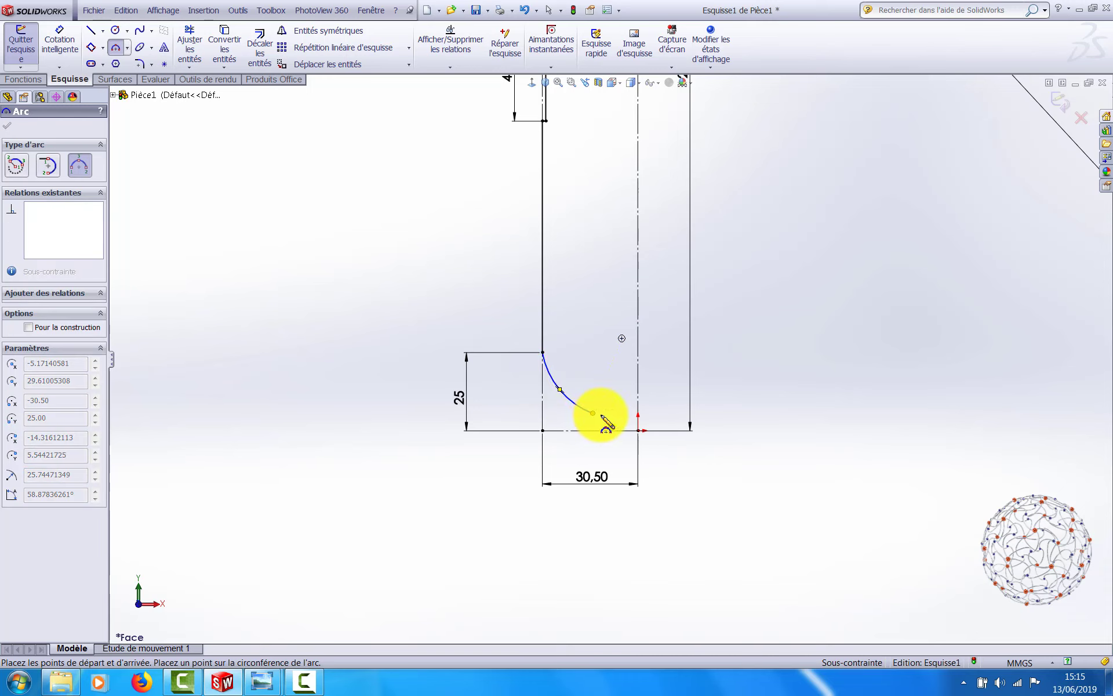
left_click(638, 412)
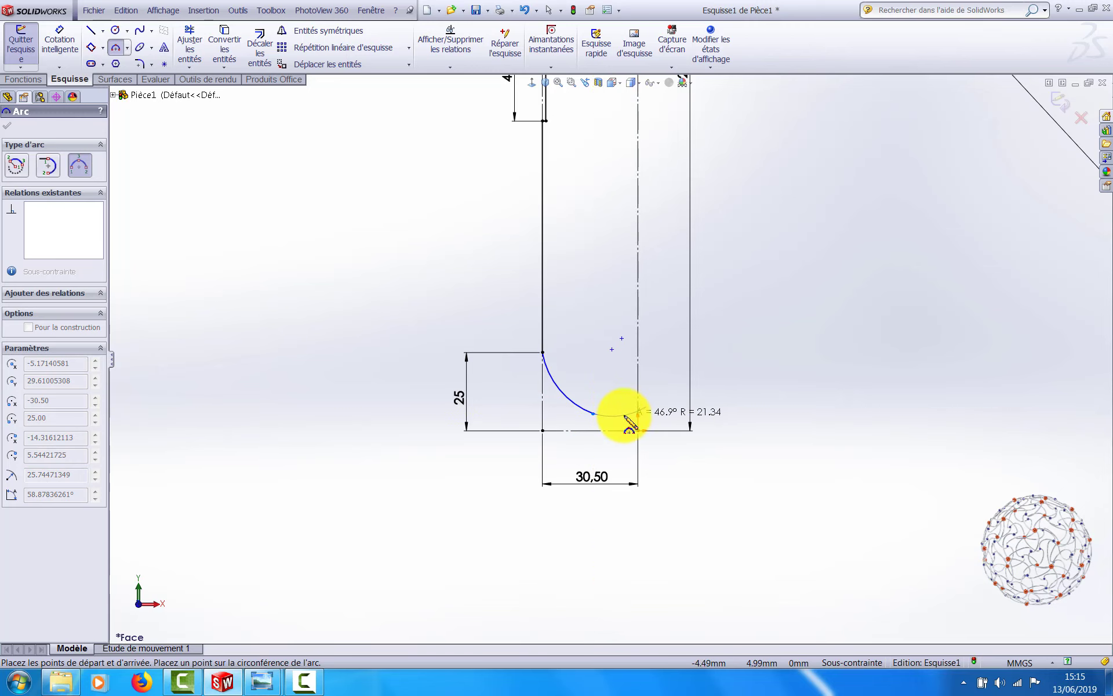
left_click(630, 424)
key("Escape")
scroll(678, 472, "down", 1)
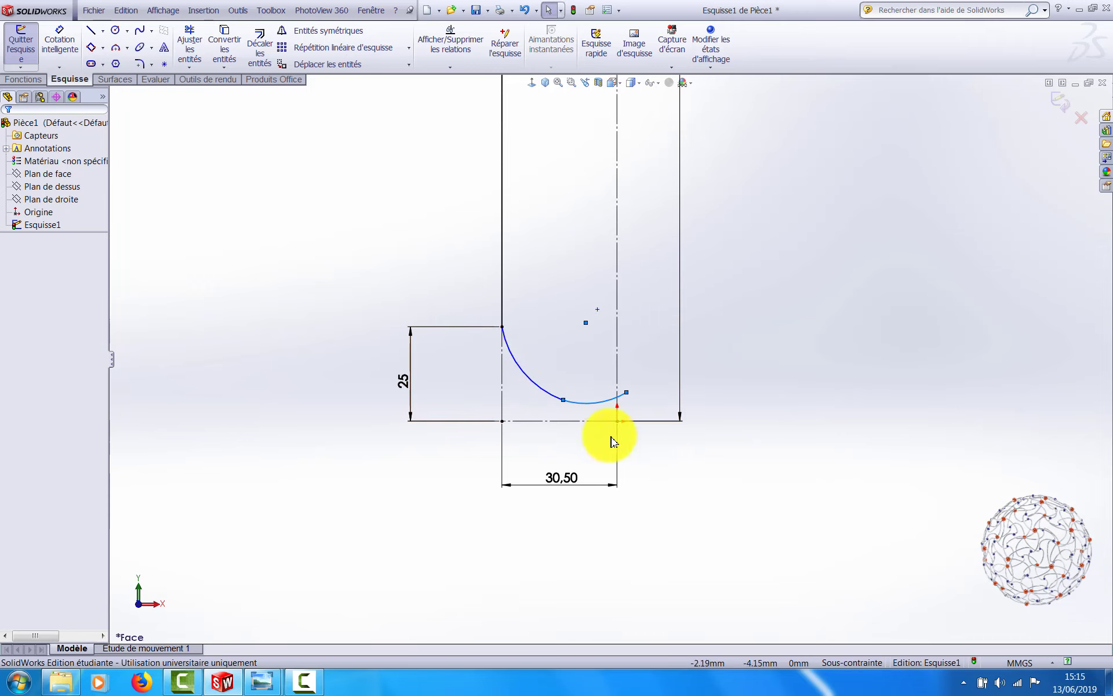
scroll(566, 385, "up", 1)
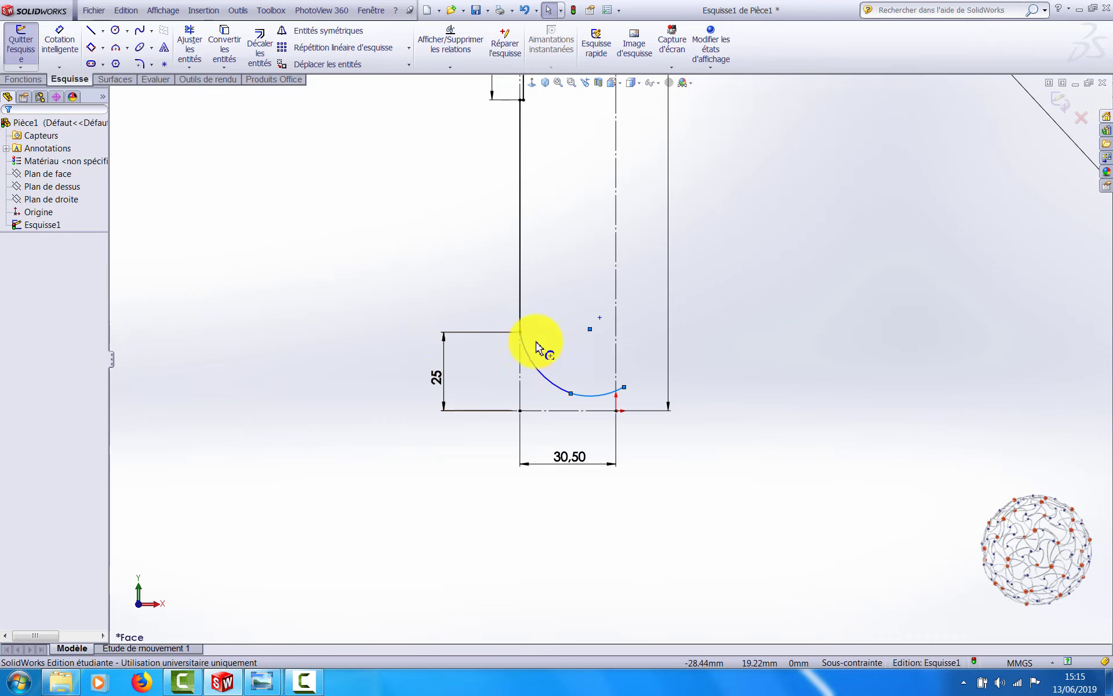
Step: Make the first base arc tangent to the outer vertical line above it
scroll(536, 344, "down", 5)
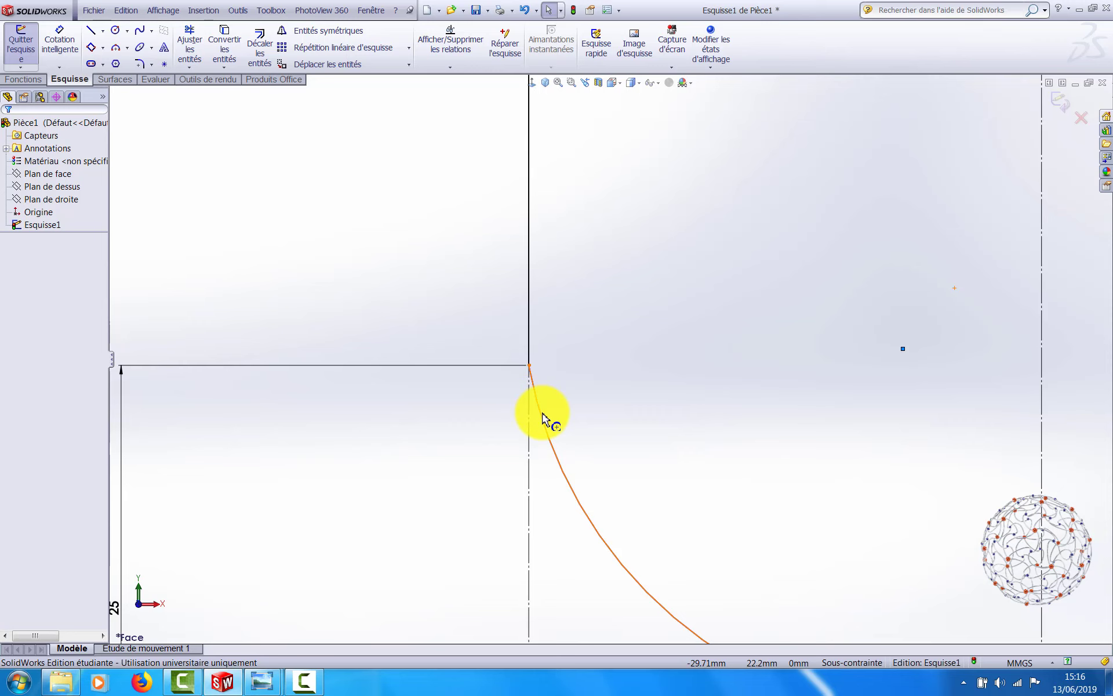
scroll(619, 419, "up", 3)
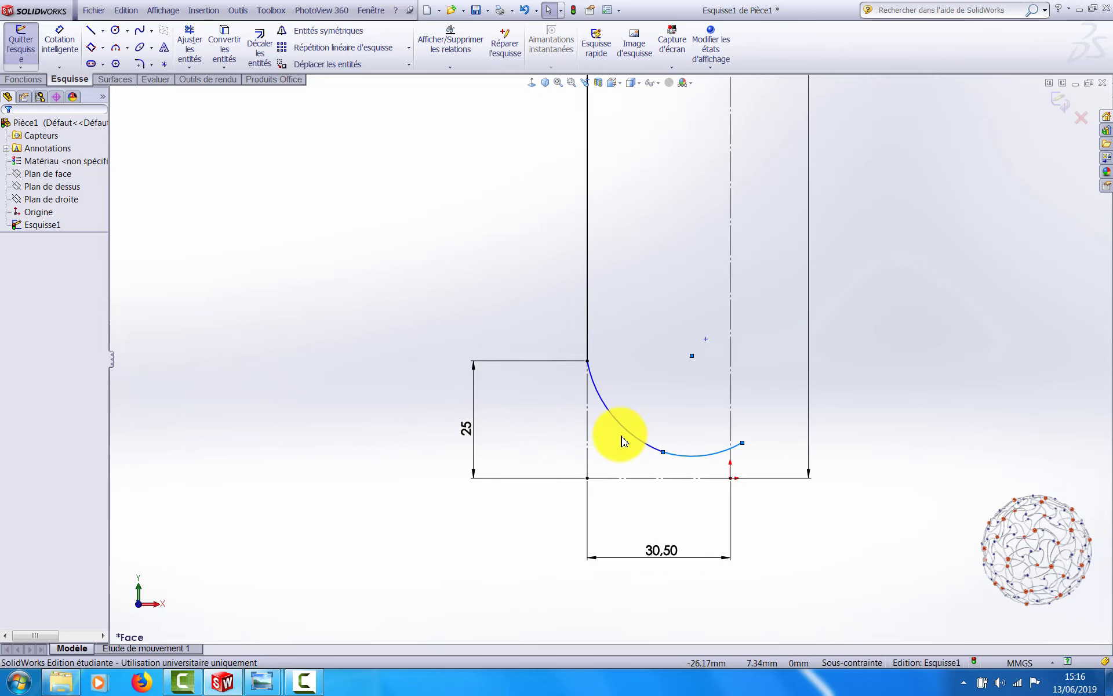
left_click(624, 432)
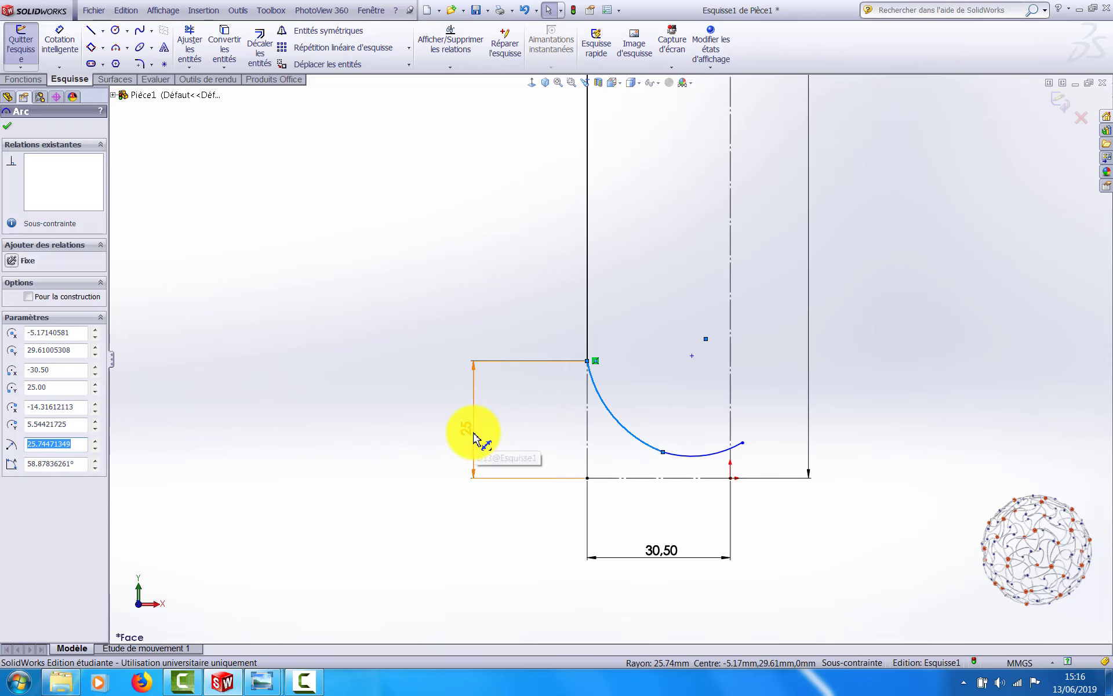
left_click(588, 323, "ctrl")
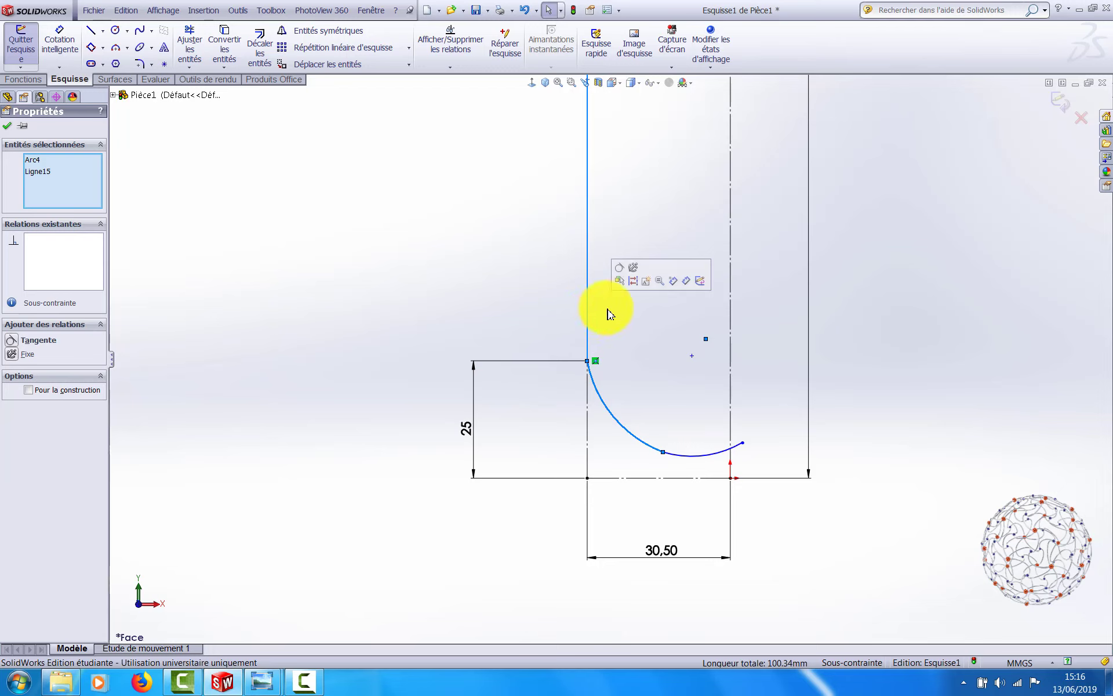
left_click(619, 268)
scroll(708, 459, "up", 3)
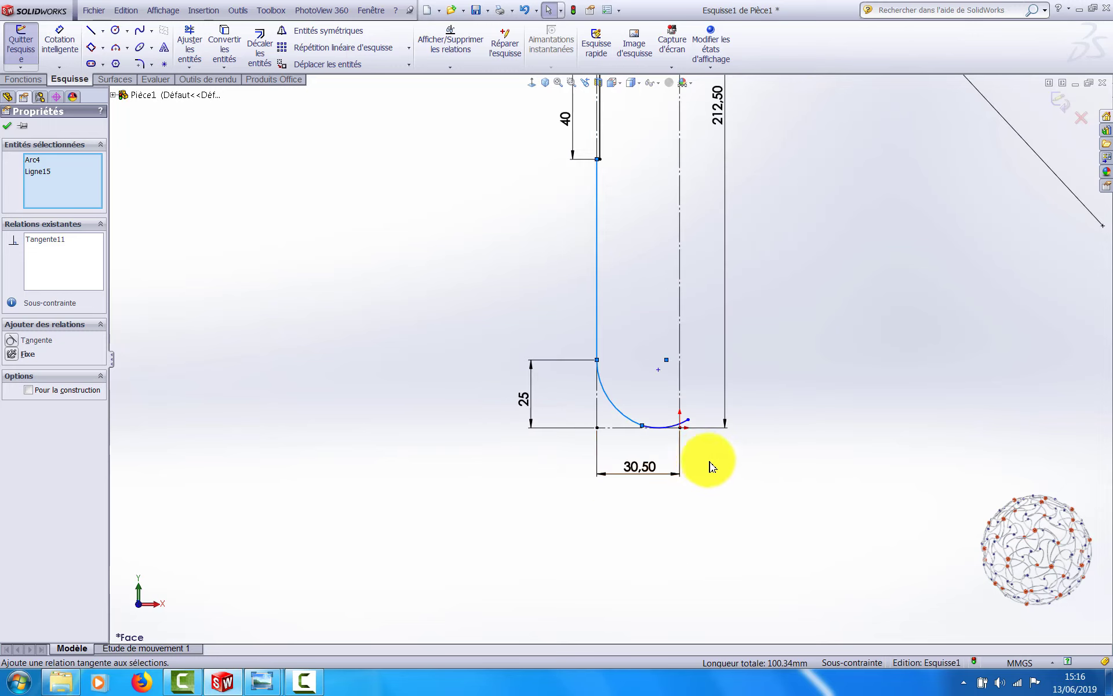
Step: Make the second base arc tangent to the first base arc
scroll(658, 447, "down", 6)
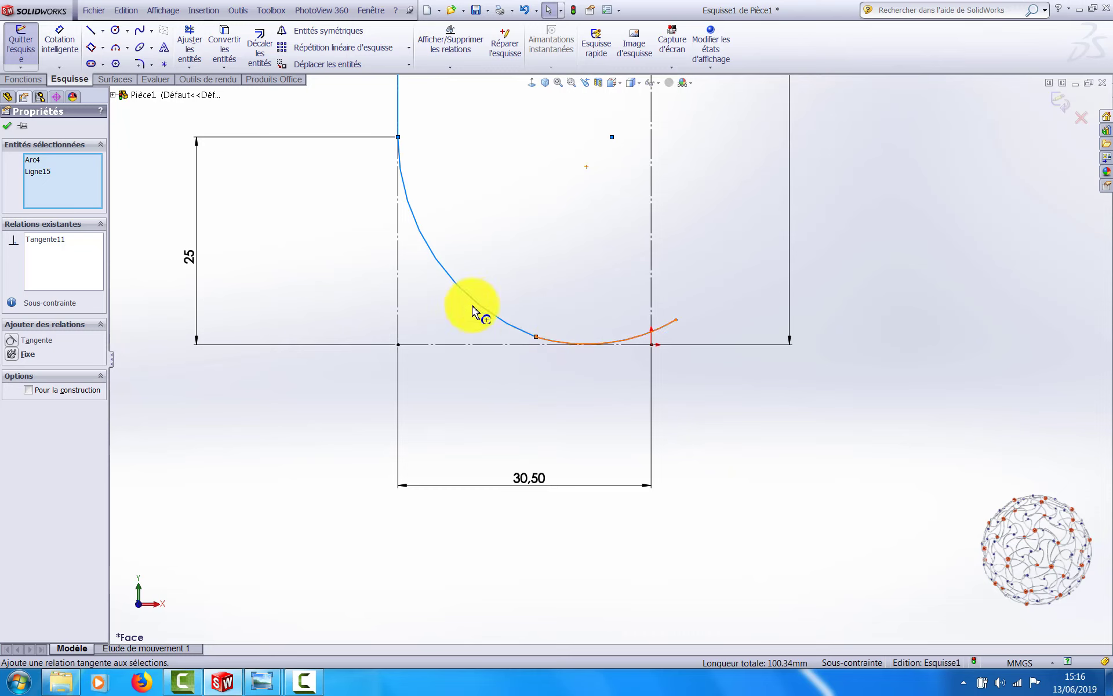
left_click(549, 347)
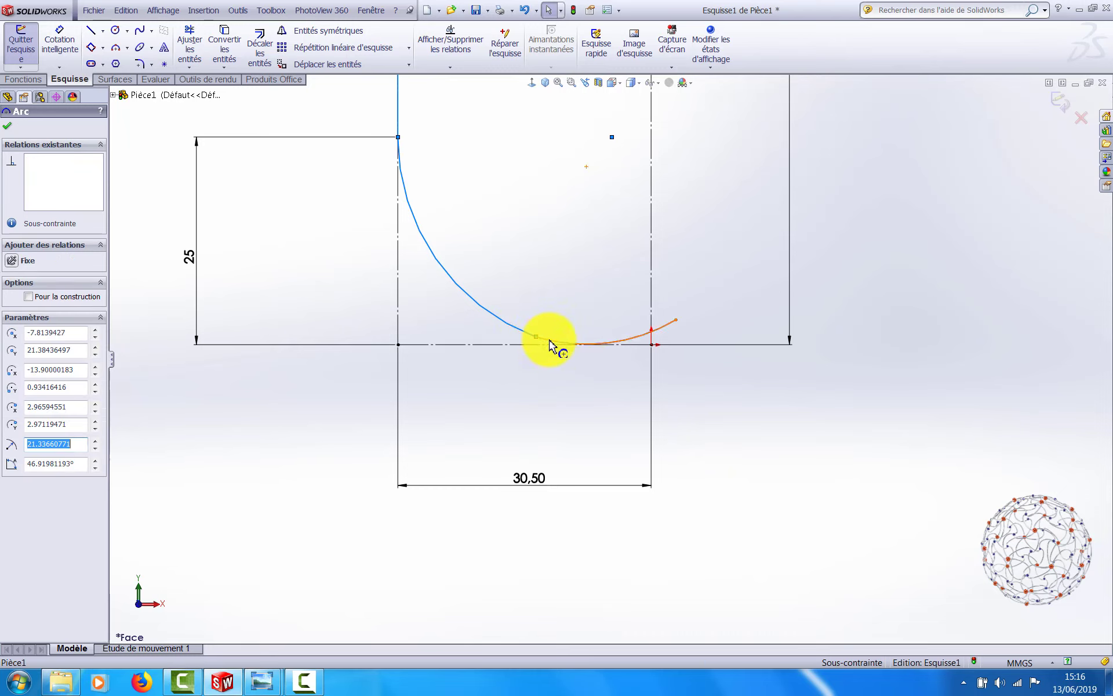
left_click(491, 318, "ctrl")
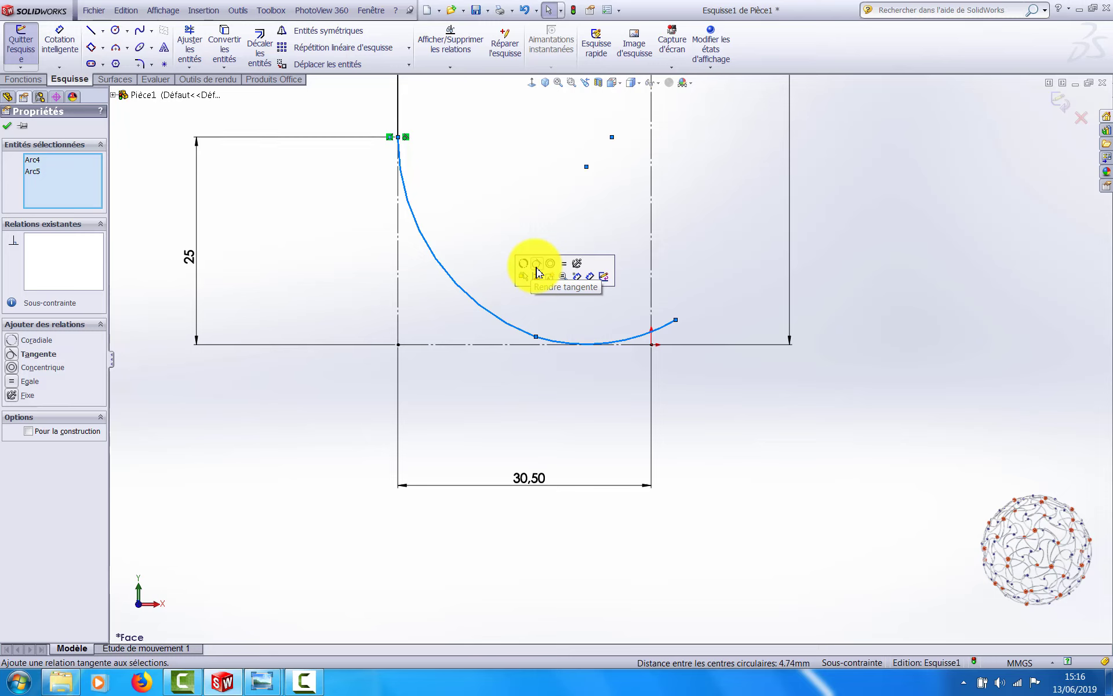
left_click(540, 270)
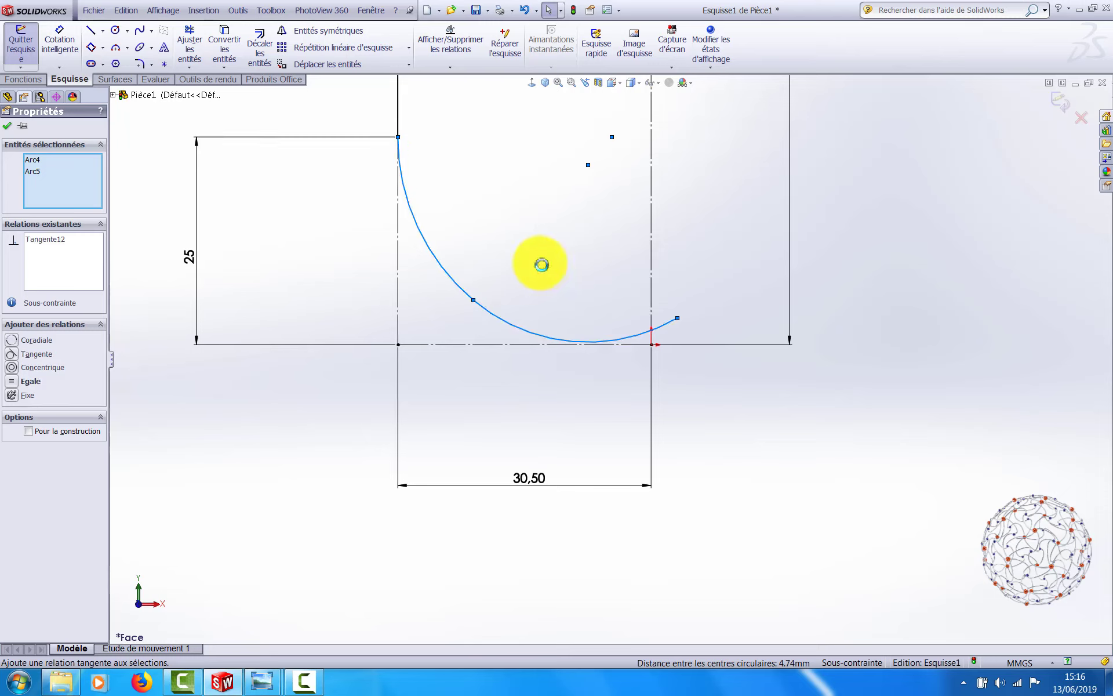
left_click(566, 418)
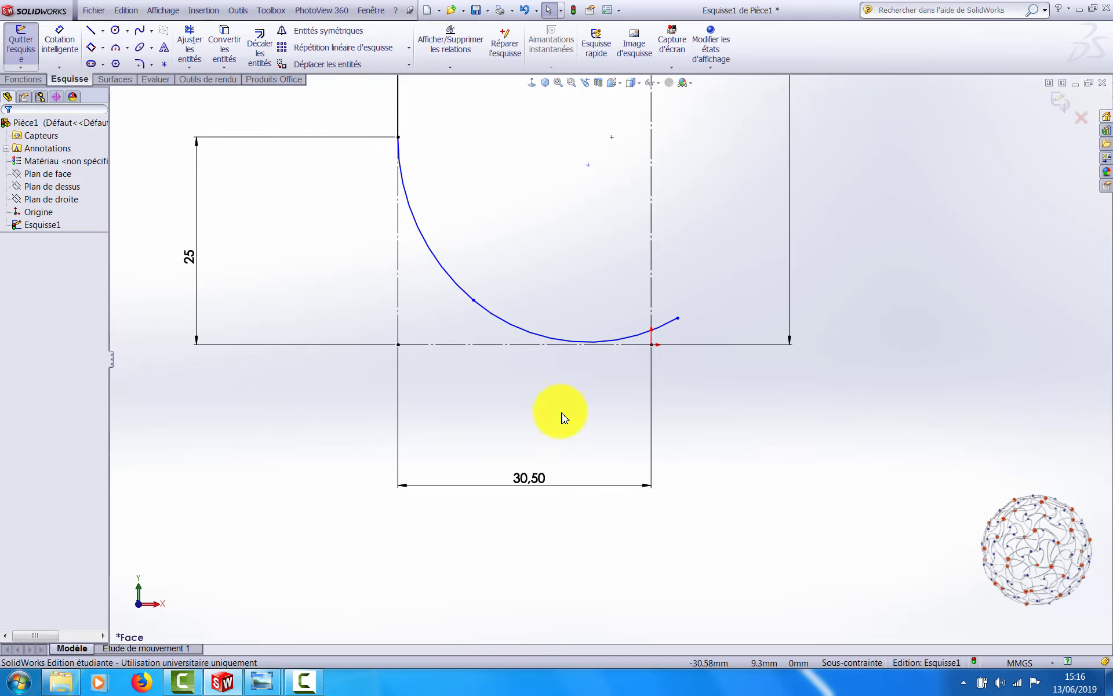
Step: Make the second base arc tangent to the horizontal construction line at the bottle's bottom
scroll(649, 422, "up", 1)
scroll(651, 423, "down", 1)
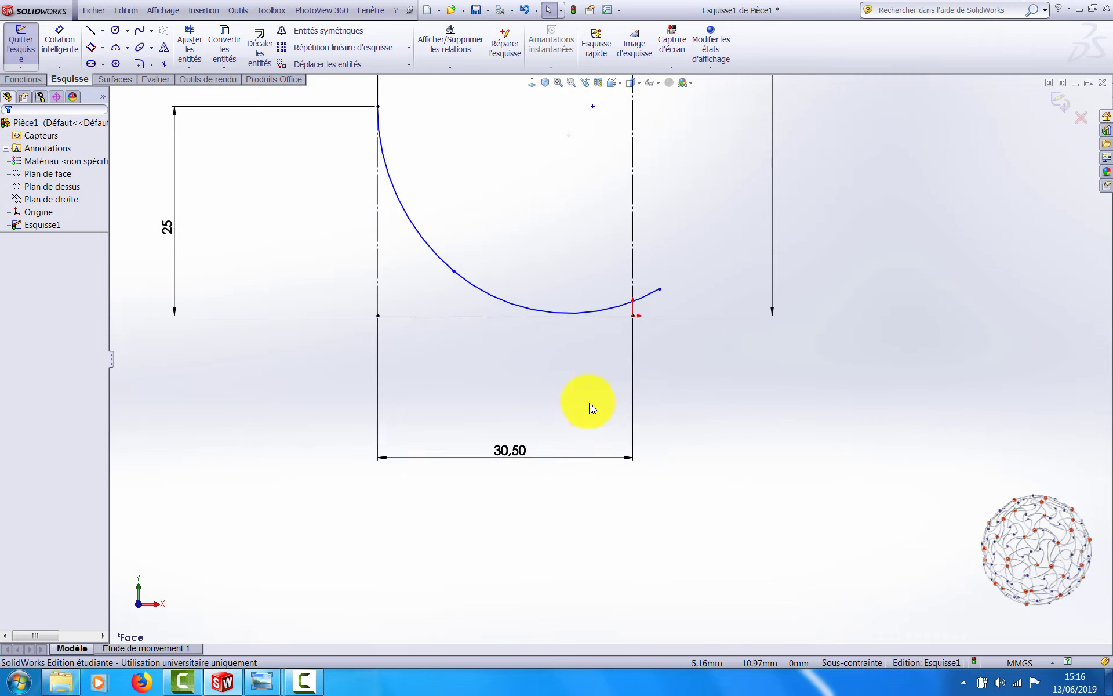
scroll(556, 377, "up", 1)
scroll(575, 368, "down", 2)
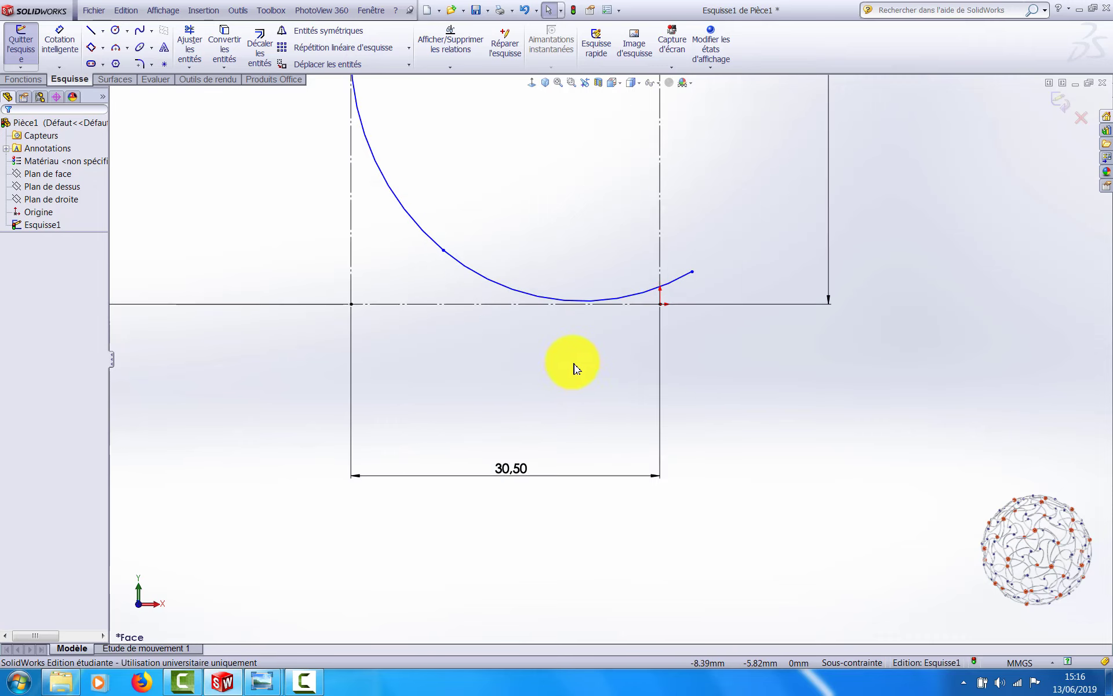
left_click(648, 298)
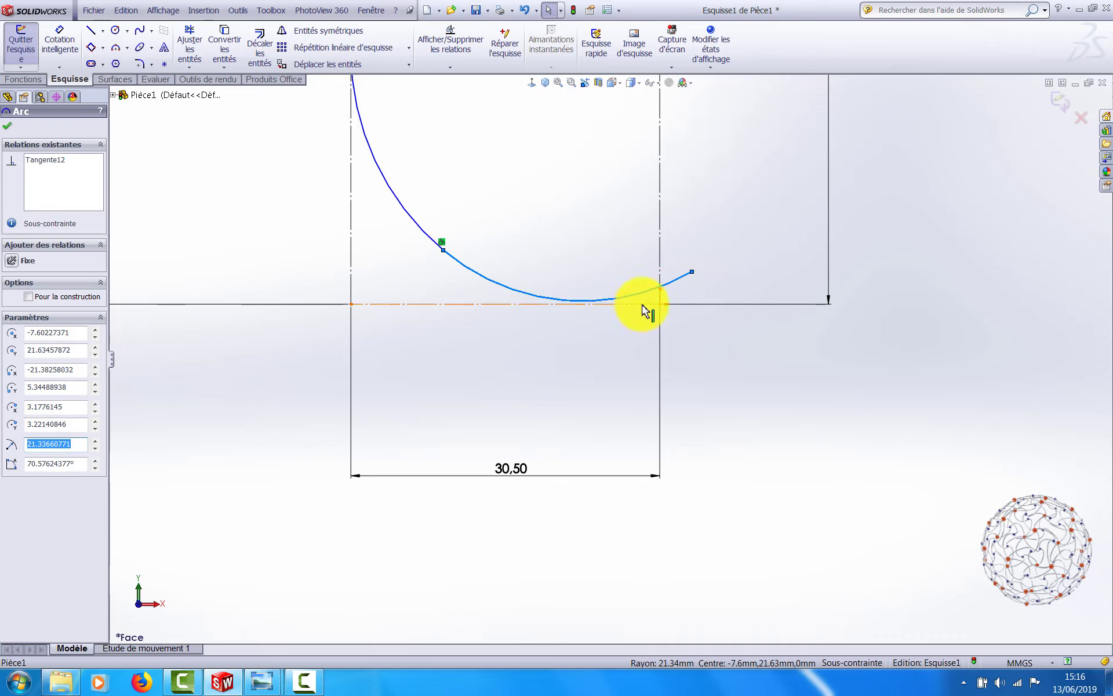
left_click(642, 305, "ctrl")
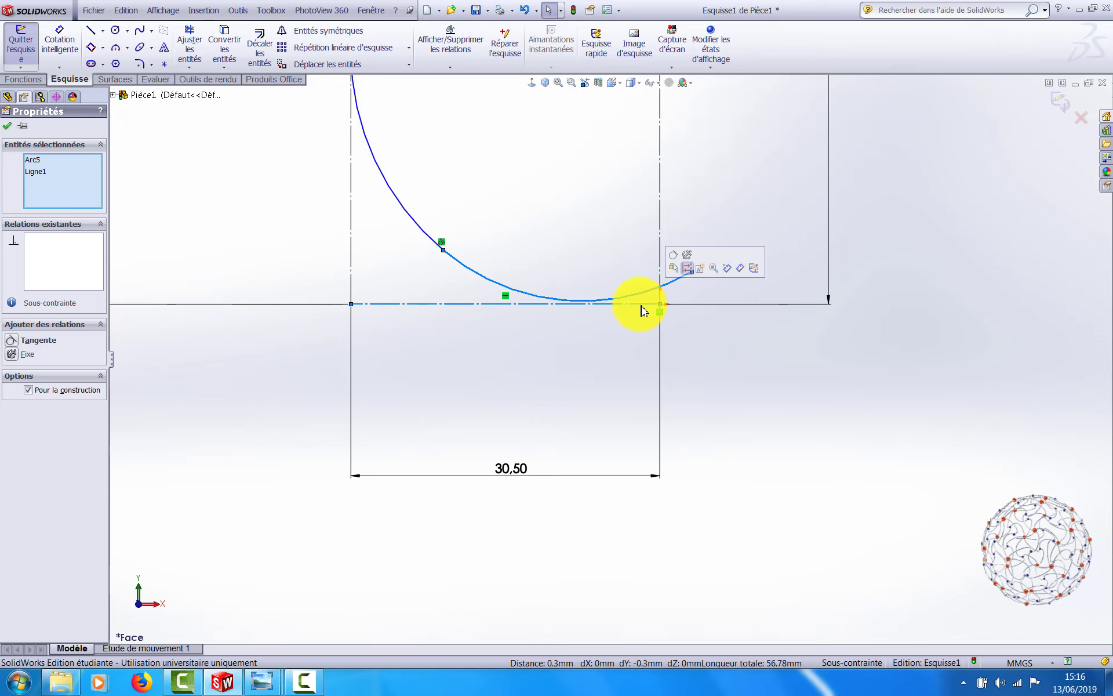
left_click(673, 254)
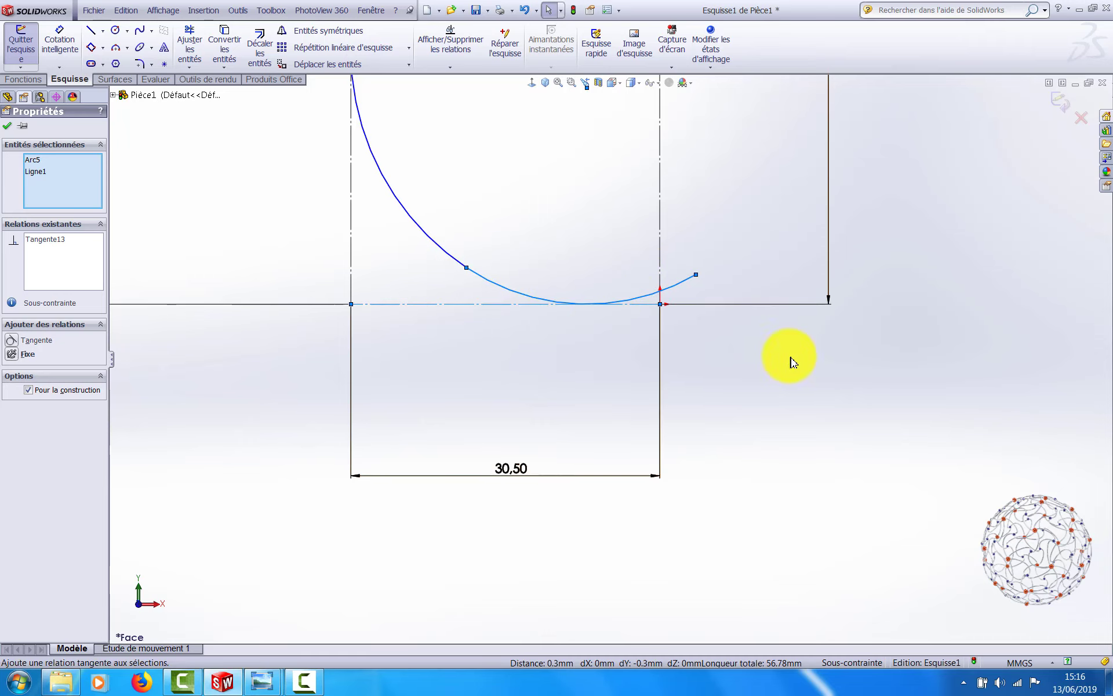
scroll(781, 409, "up", 4)
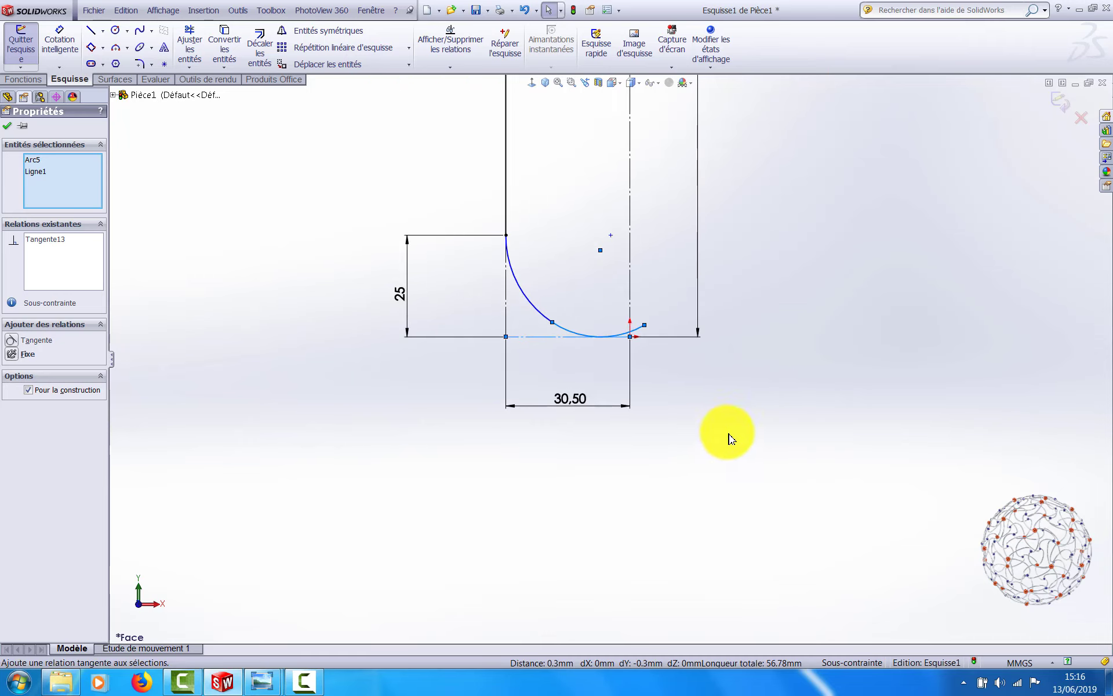
right_click_drag(348, 246, 298, 229)
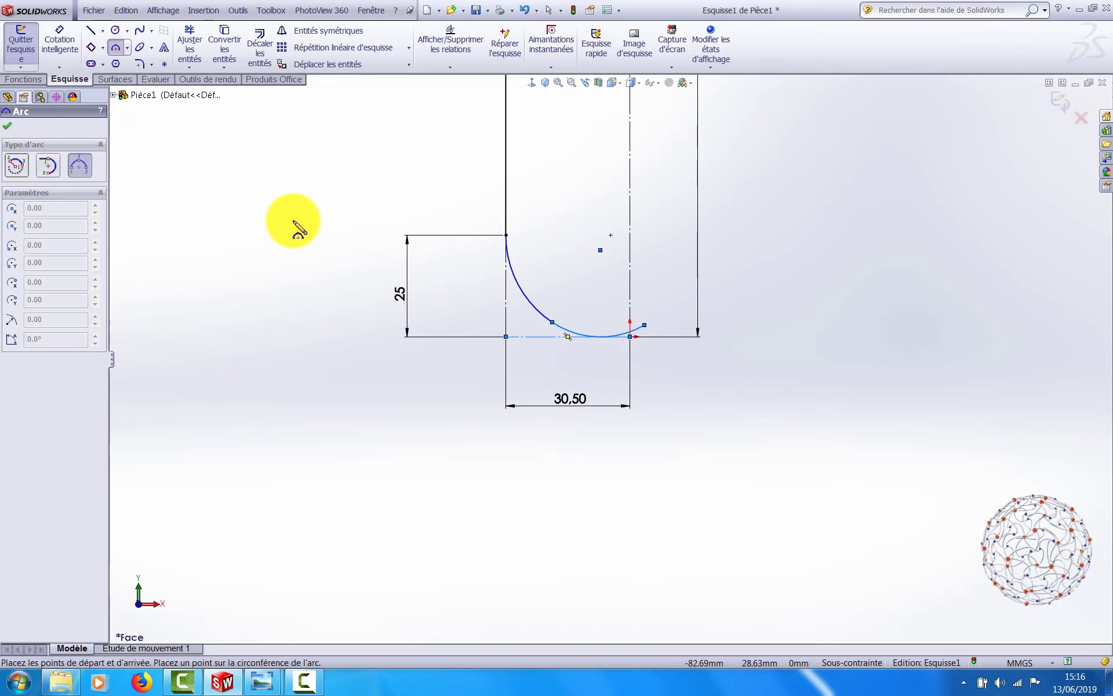
left_click(645, 325)
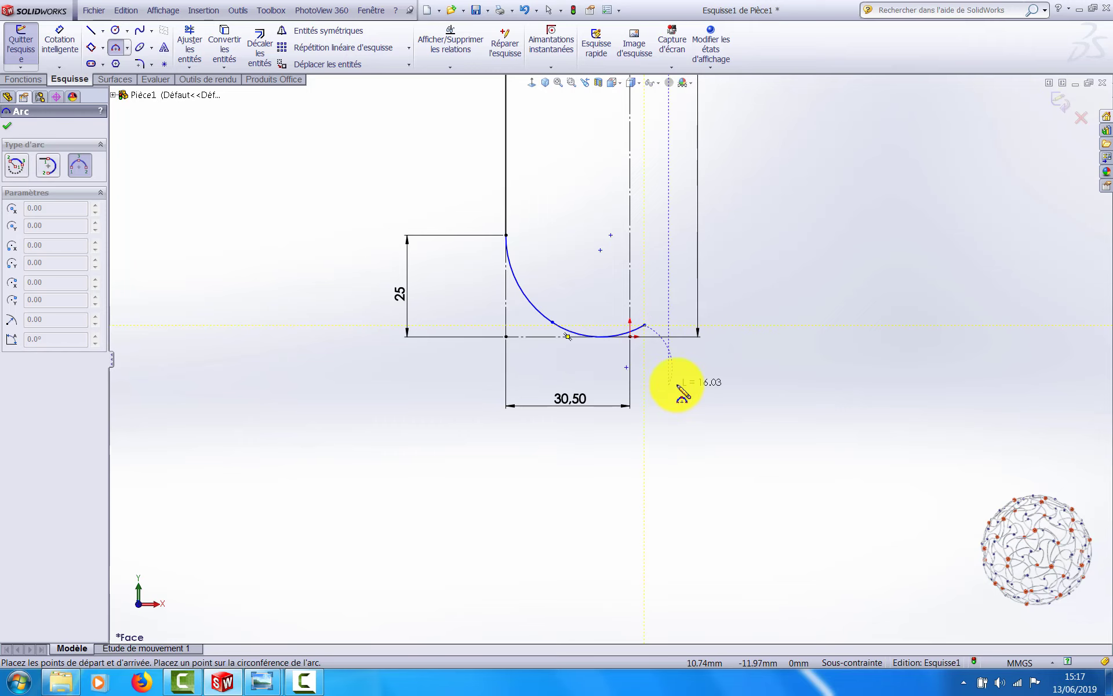
key("Escape")
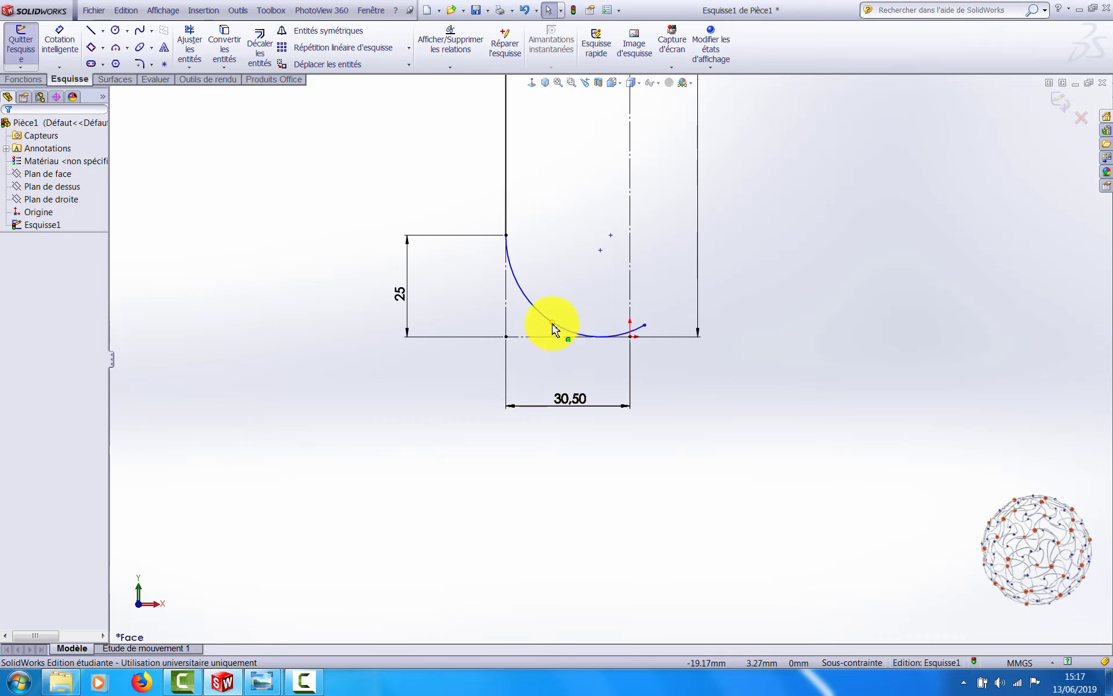
Step: Reshape the two base arcs by moving their shared point and pulling the second arc's free end to about 12.5 mm from the central axis
left_click_drag(553, 326, 525, 304)
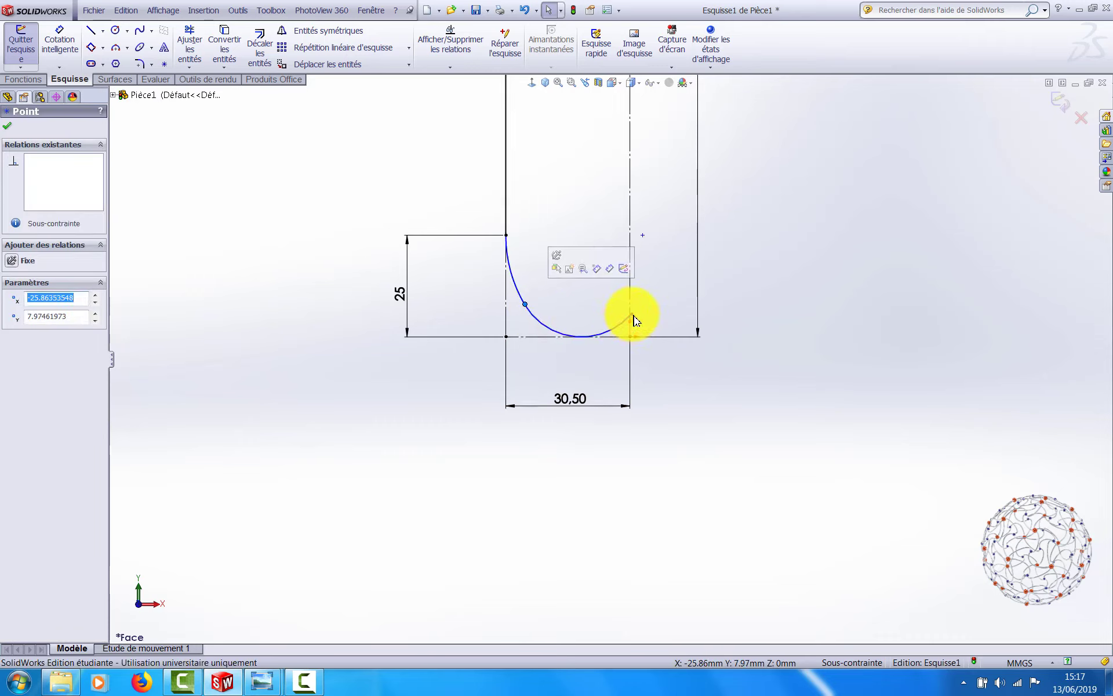
left_click_drag(633, 316, 604, 330)
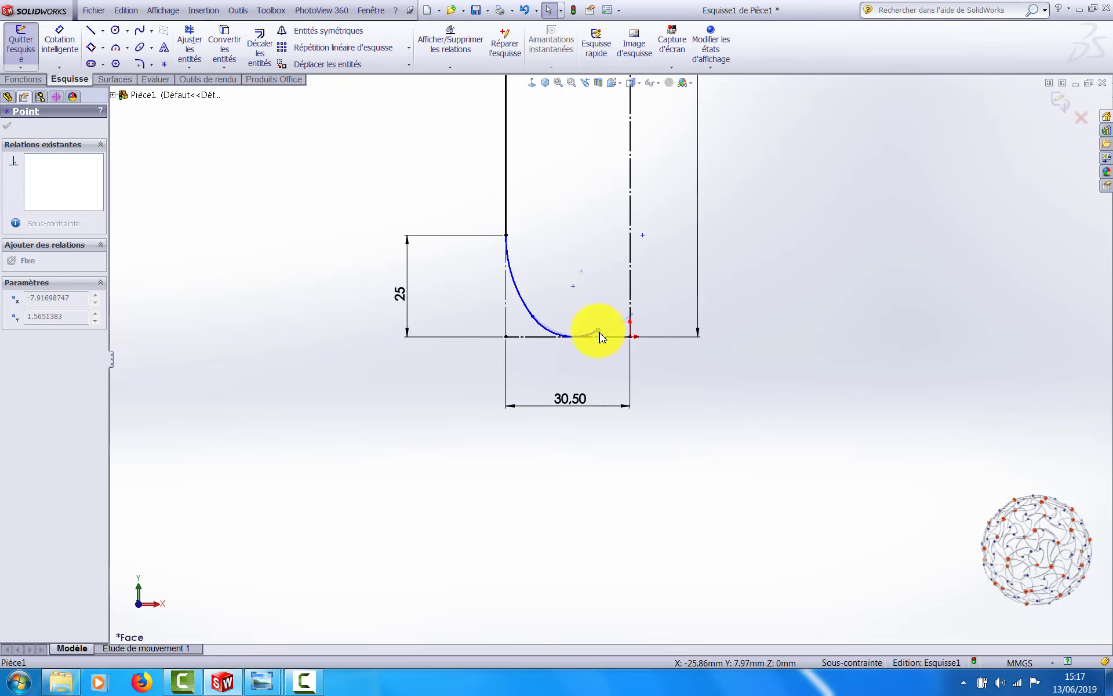
left_click_drag(583, 335, 580, 334)
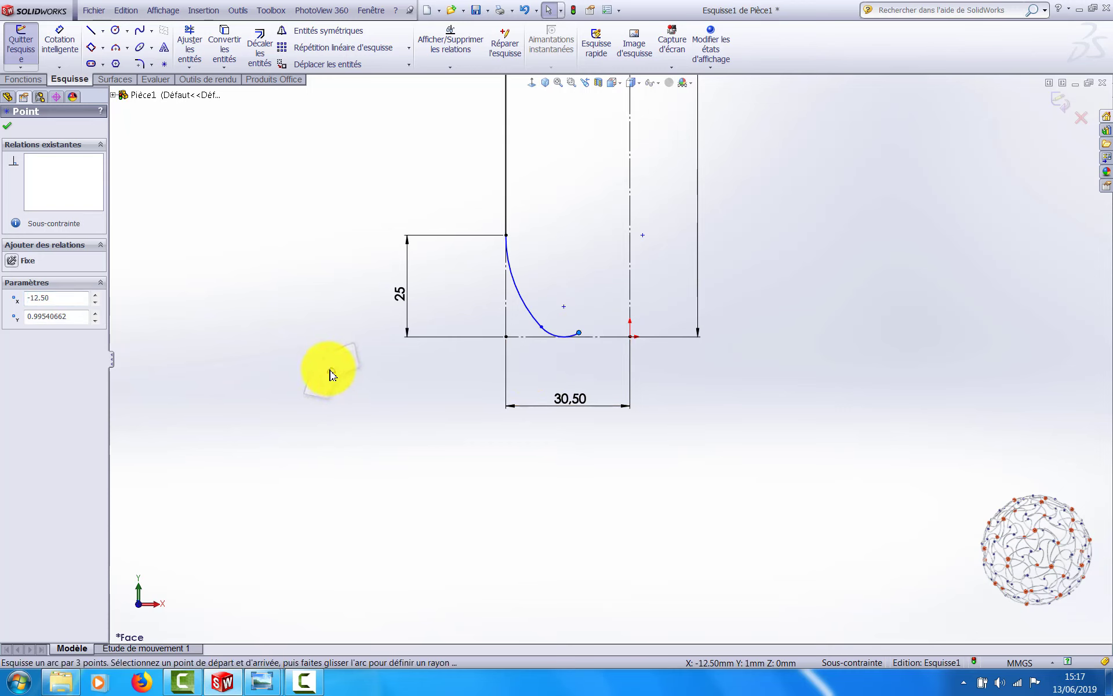
Step: Sketch a three-point arc of about 44 mm radius from the second base arc's free end to the central axis, about 4 mm above the origin
scroll(588, 354, "down", 4)
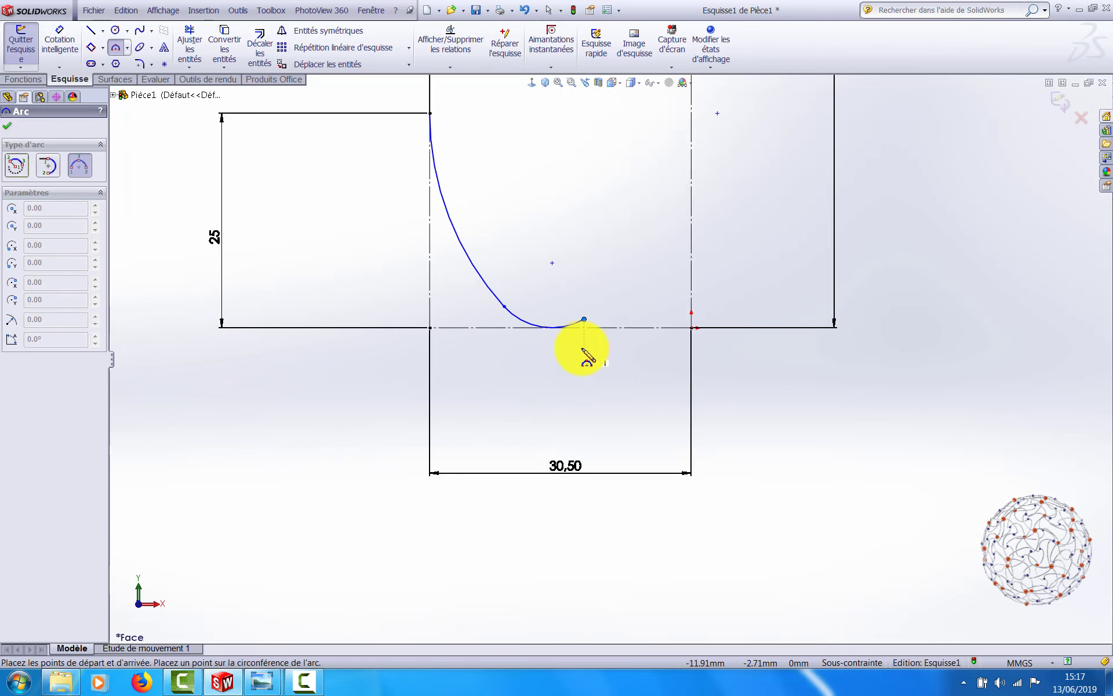
left_click(584, 319)
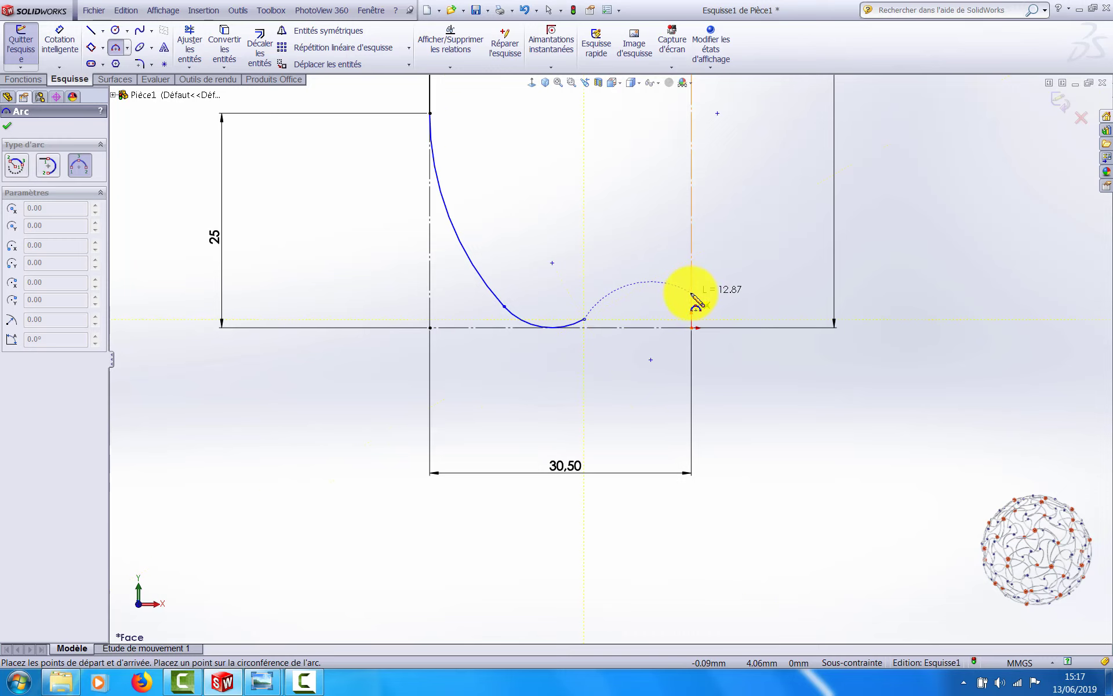
left_click(691, 293)
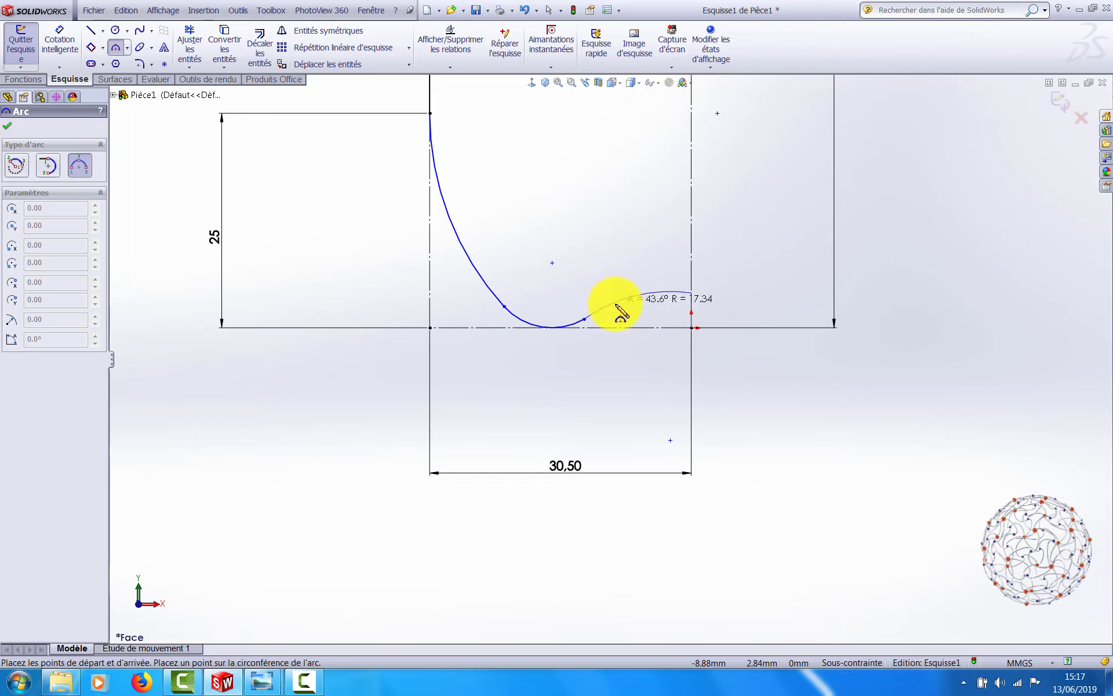
scroll(618, 303, "down", 3)
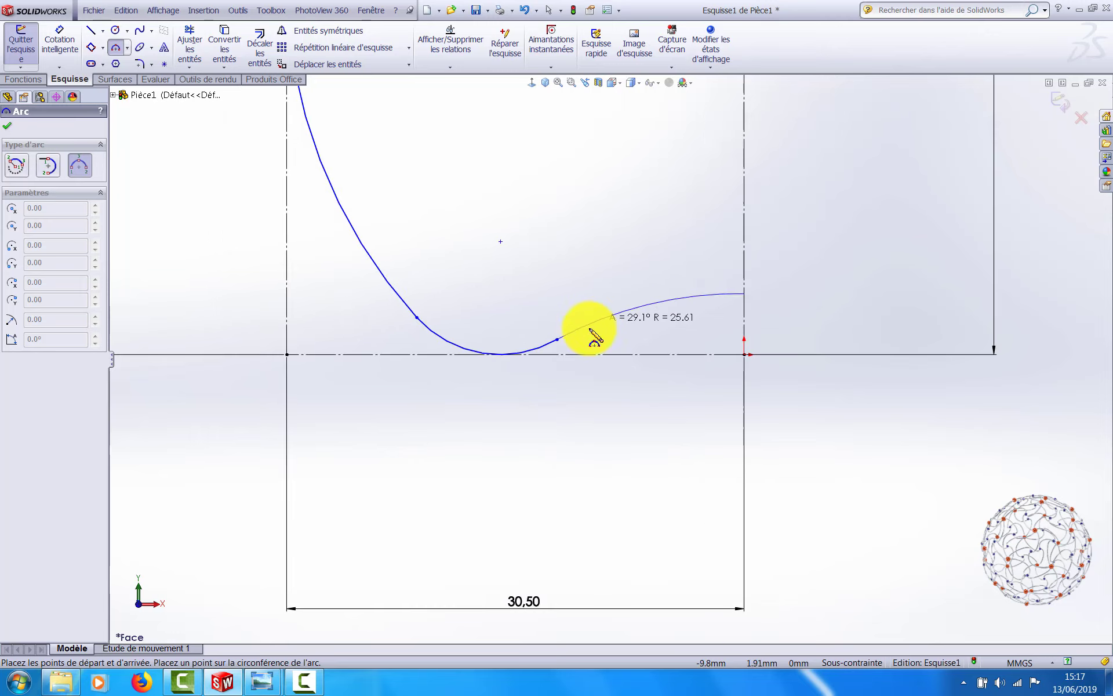
left_click(617, 318)
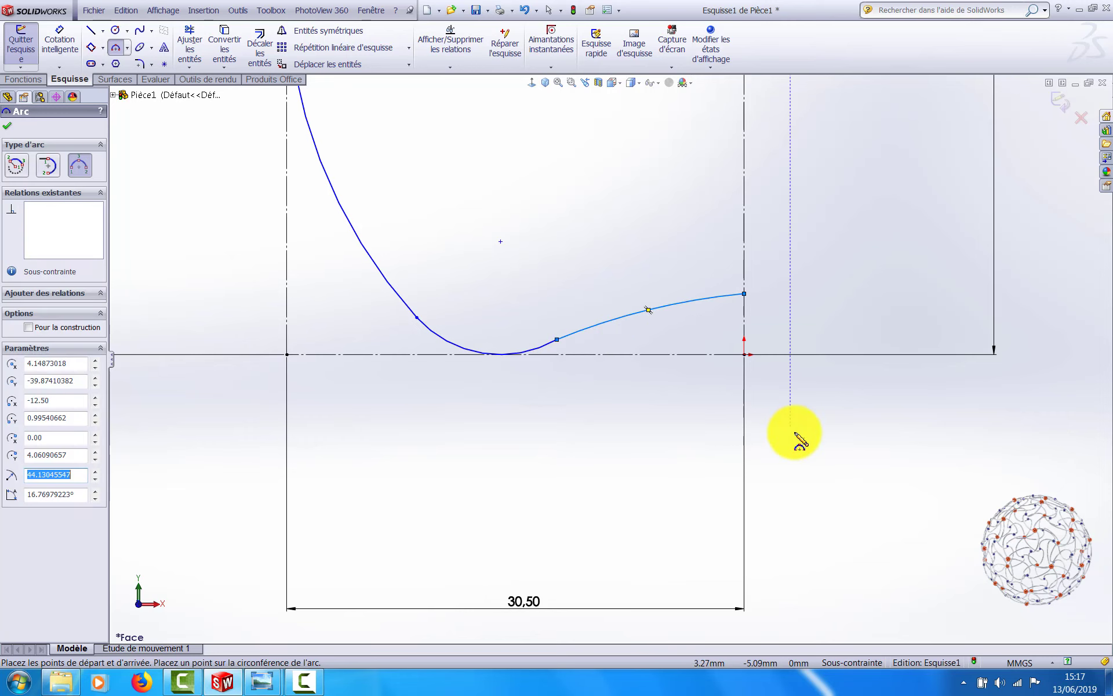
key("Escape")
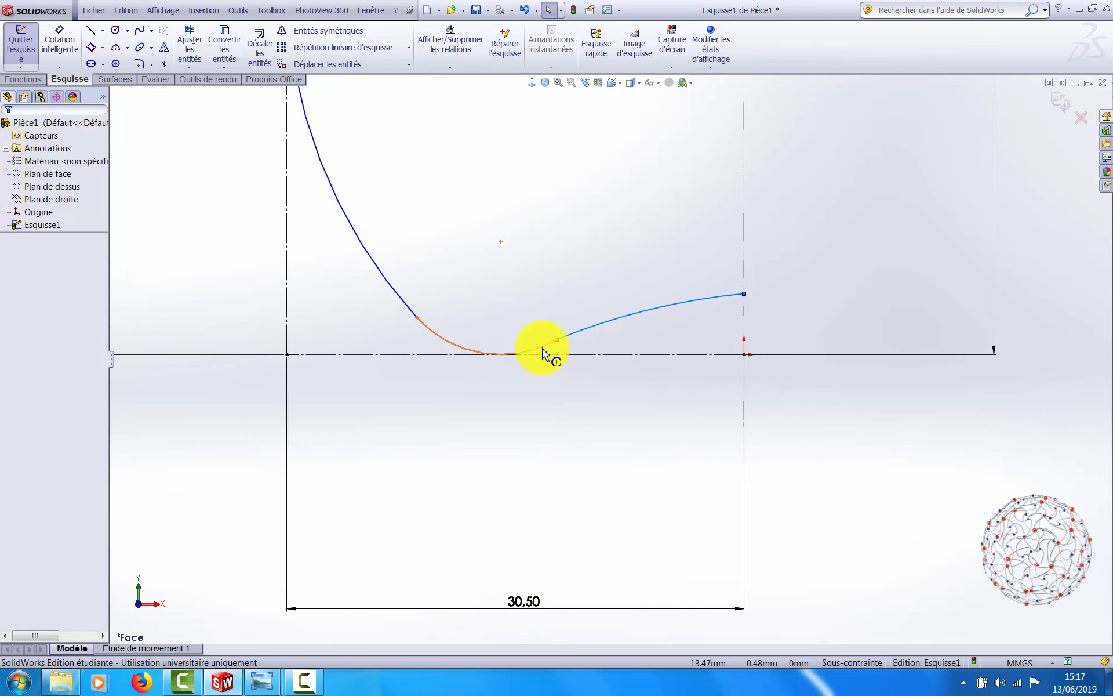
Step: Make the third base arc tangent to the second base arc
left_click(543, 352)
left_click(546, 349, "ctrl")
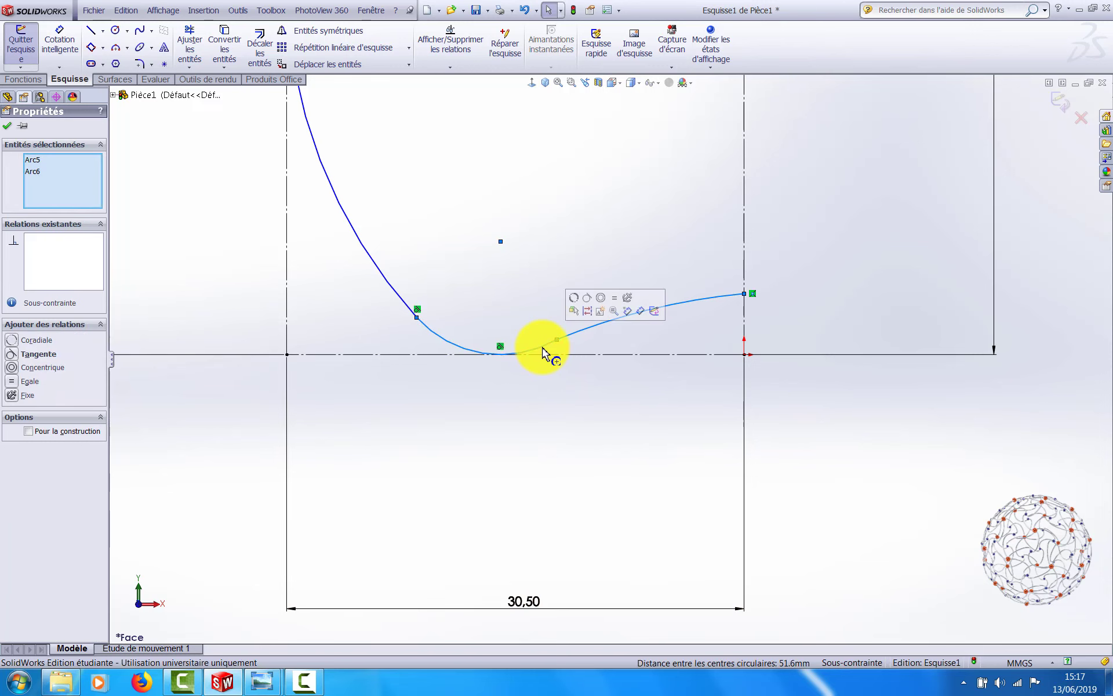
left_click(589, 301)
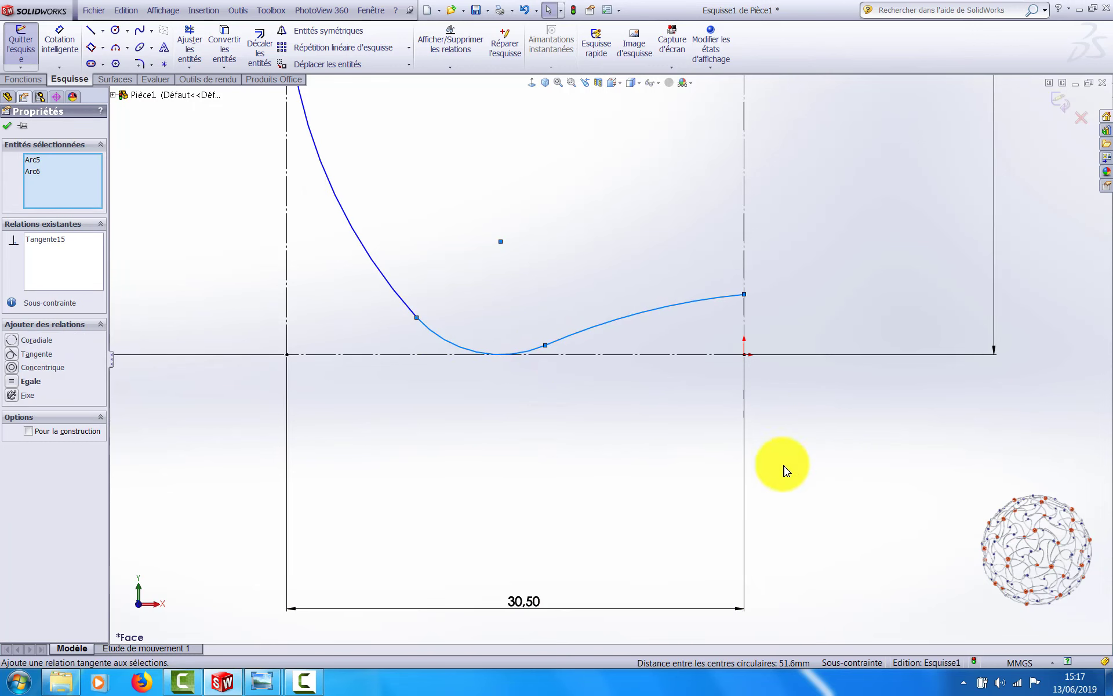
left_click(832, 450)
Step: Examine the three base arcs up close and within the whole bottle profile
scroll(799, 415, "up", 2)
scroll(799, 415, "up", 2)
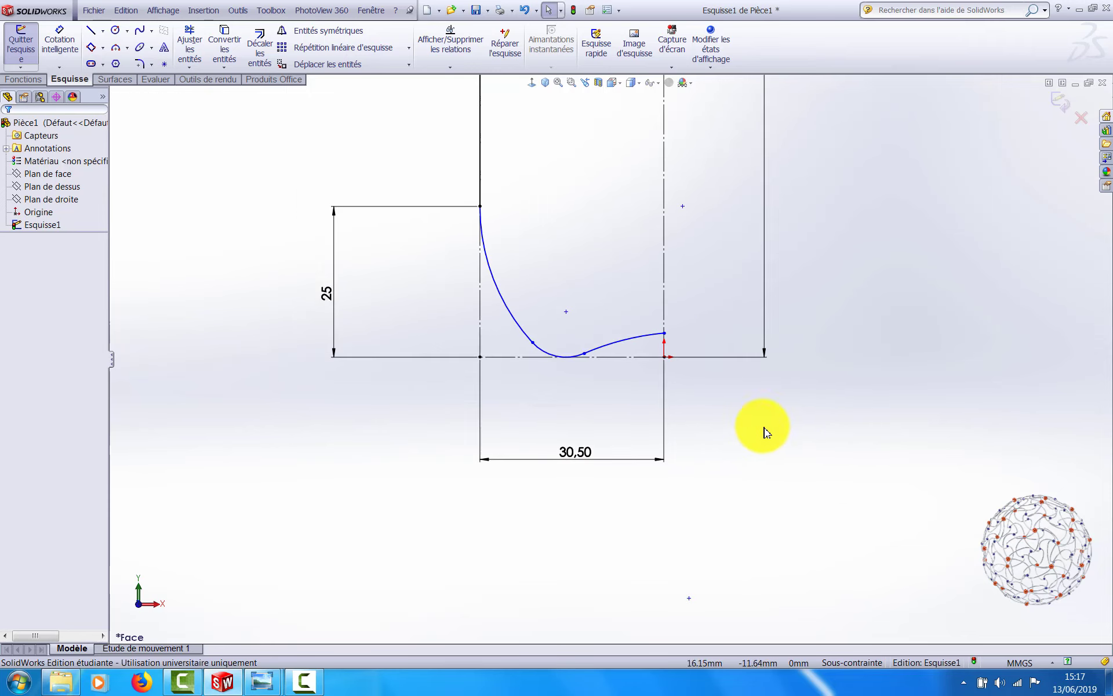
scroll(676, 377, "up", 3)
scroll(677, 359, "down", 3)
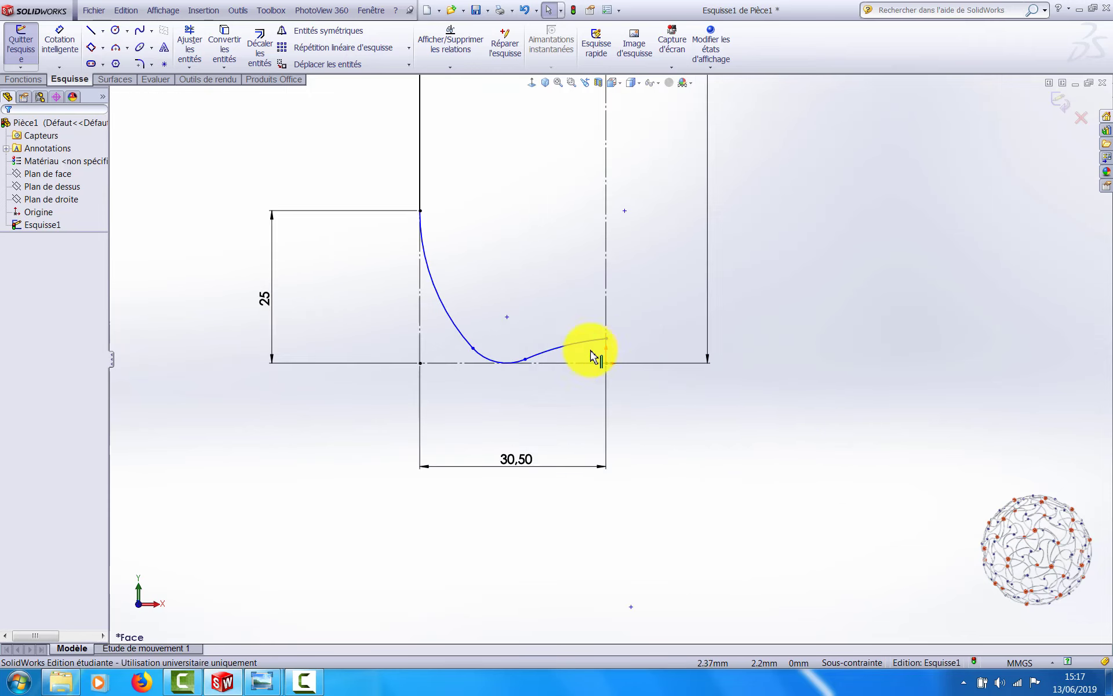
scroll(535, 307, "up", 4)
scroll(535, 306, "up", 2)
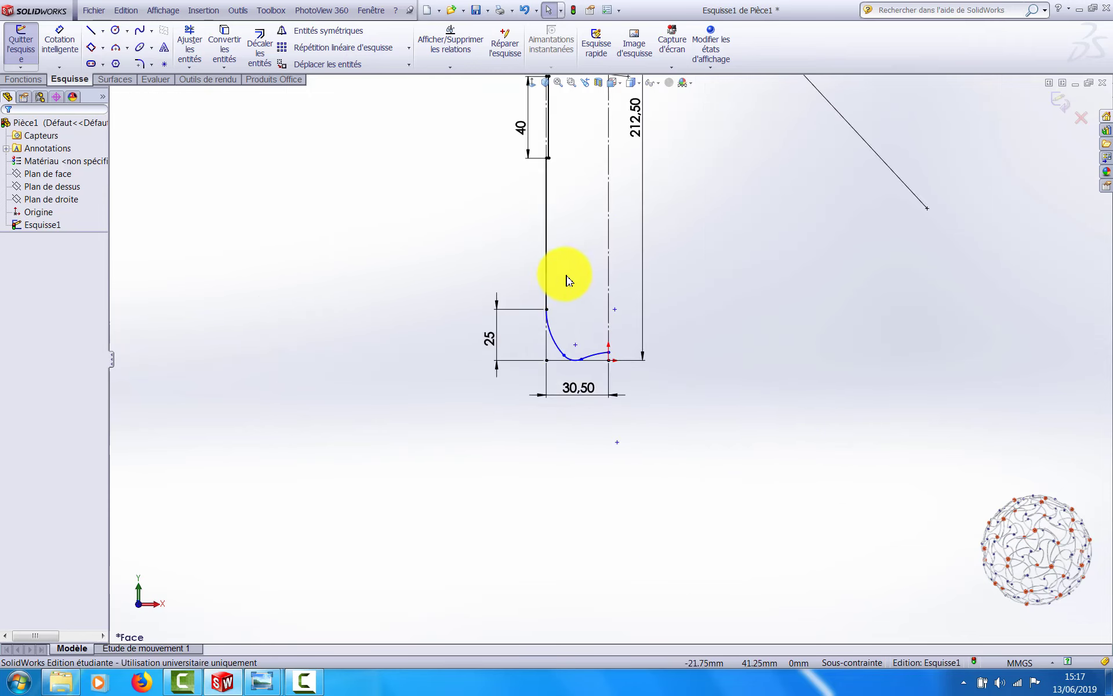
scroll(574, 252, "up", 1)
scroll(604, 190, "up", 2)
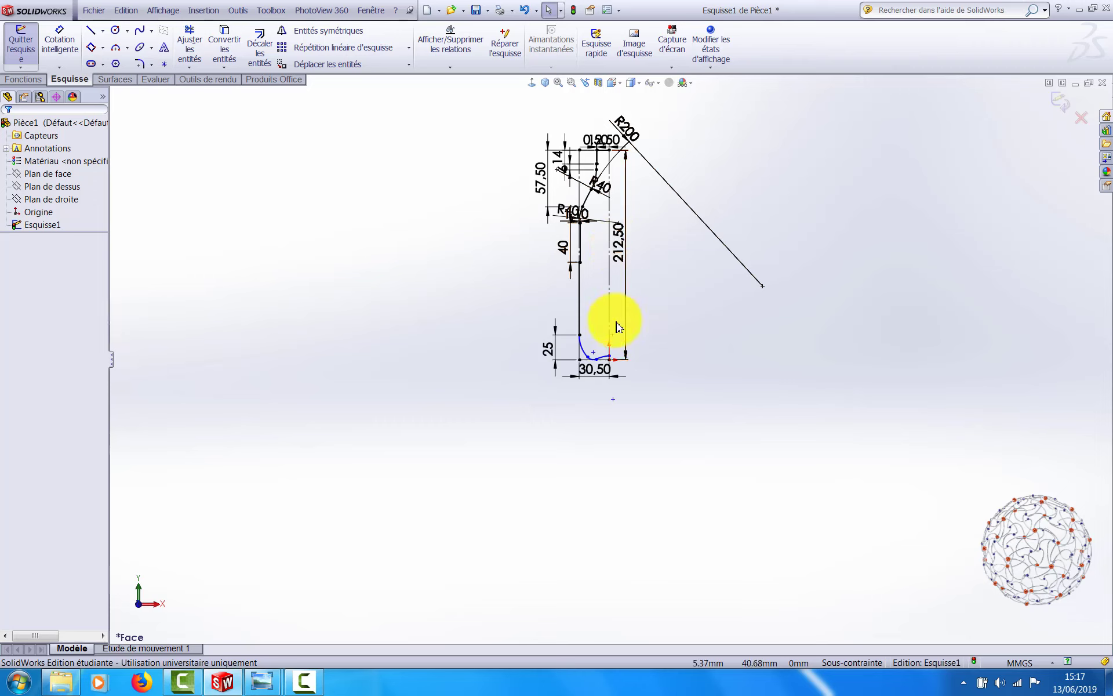
scroll(618, 354, "down", 5)
scroll(618, 353, "down", 5)
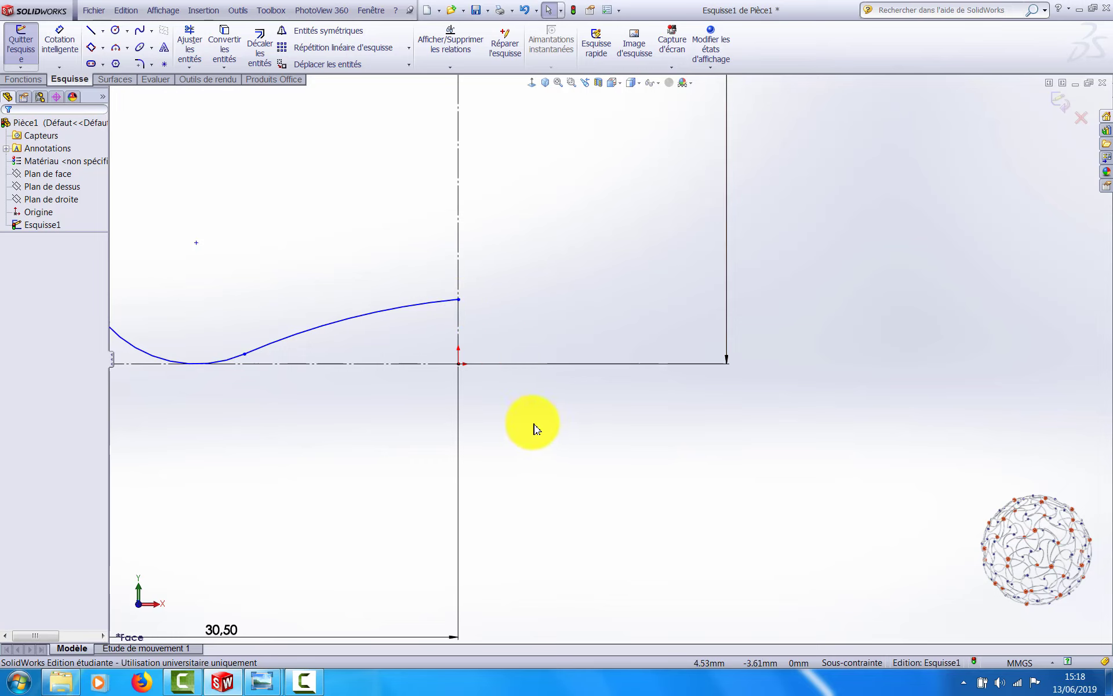
Step: Sketch a horizontal construction line about 11.2 mm long outward from the third base arc's end on the central axis
right_click_drag(543, 437, 572, 464)
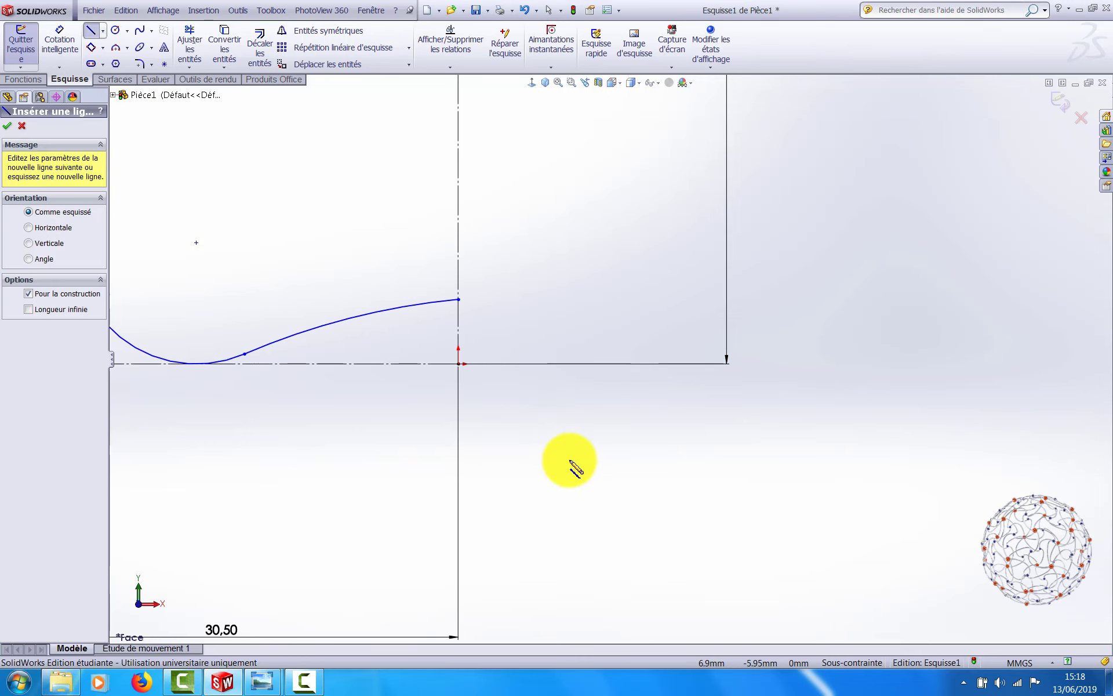
left_click(458, 300)
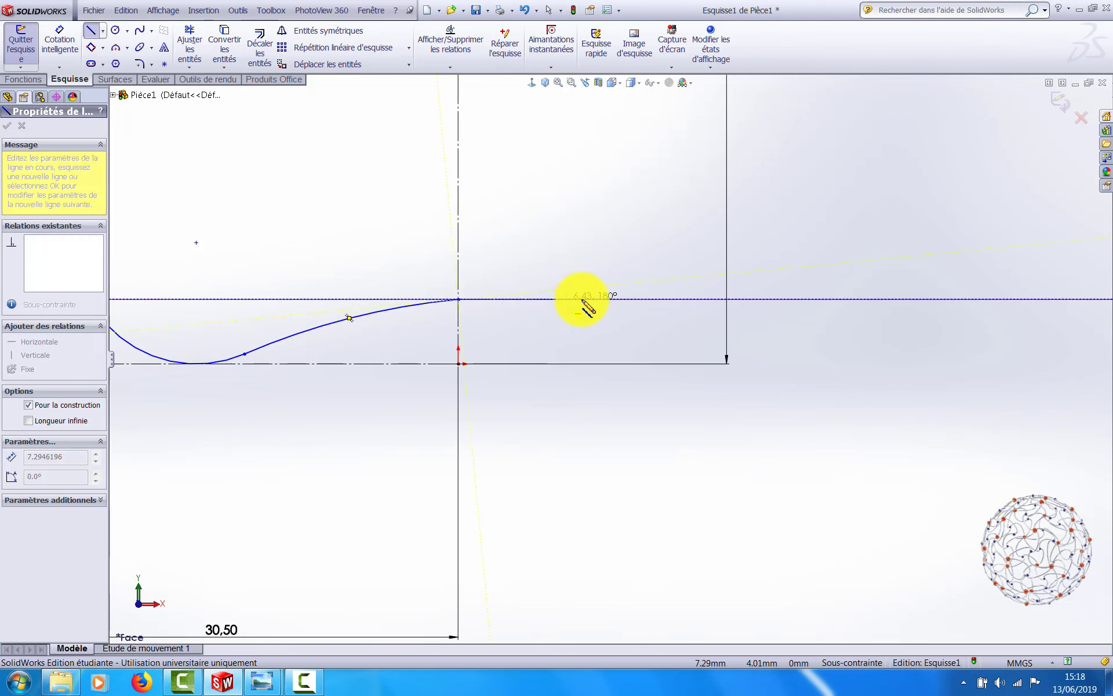
double_click(638, 299)
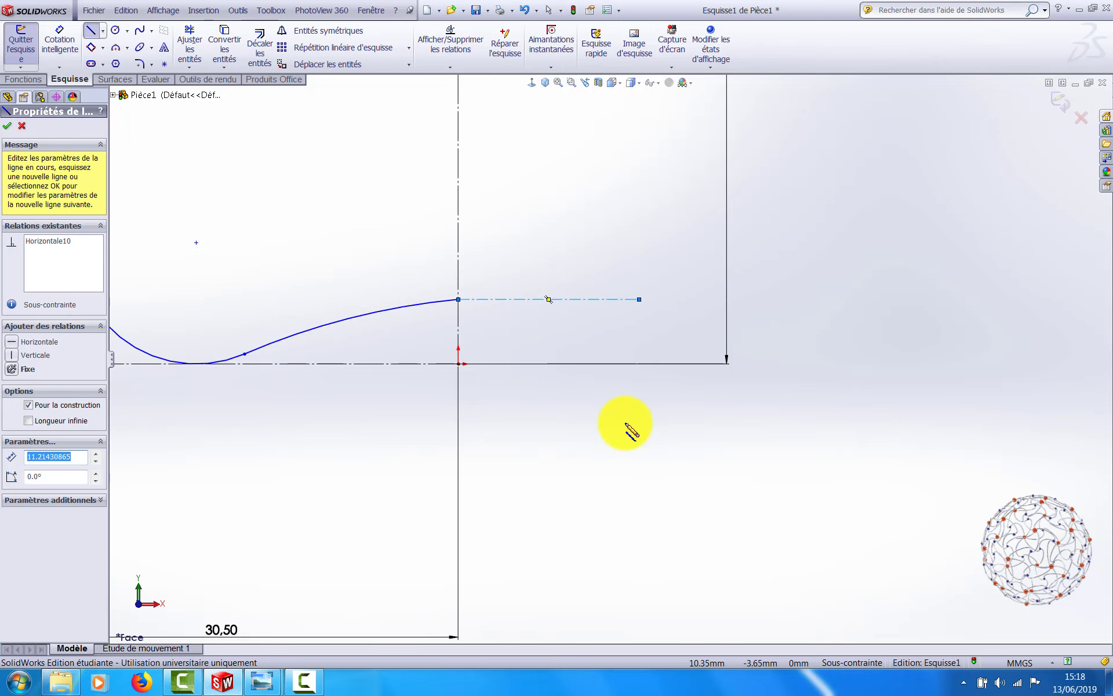
key("Escape")
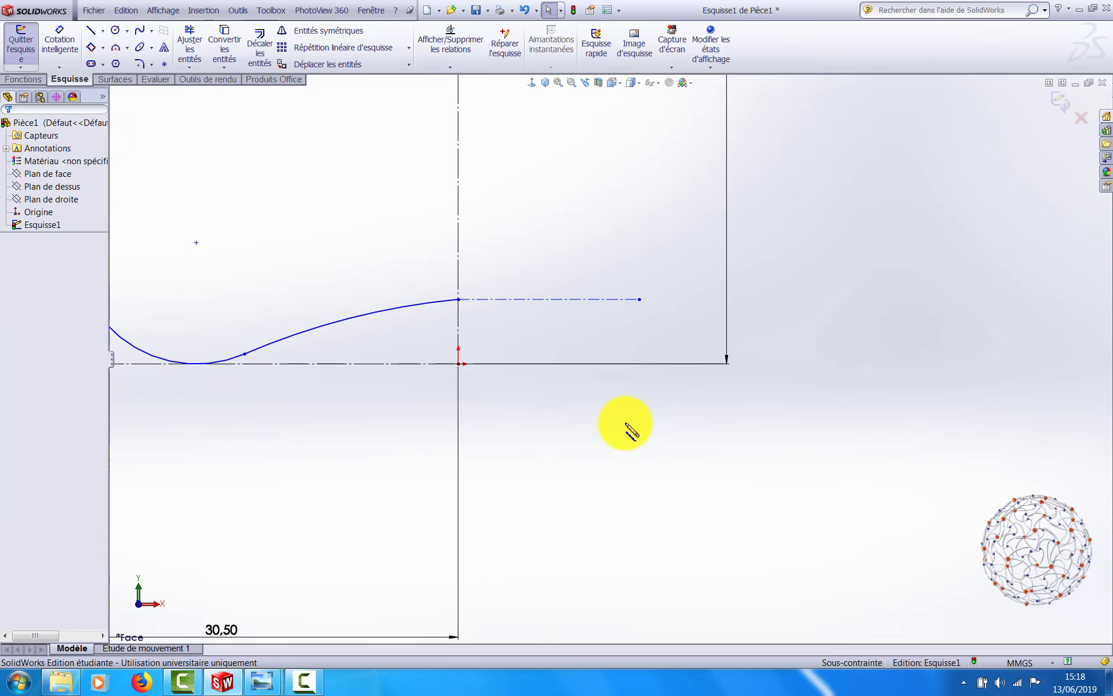
Step: Make the third base arc tangent to the horizontal construction line
left_click(427, 305)
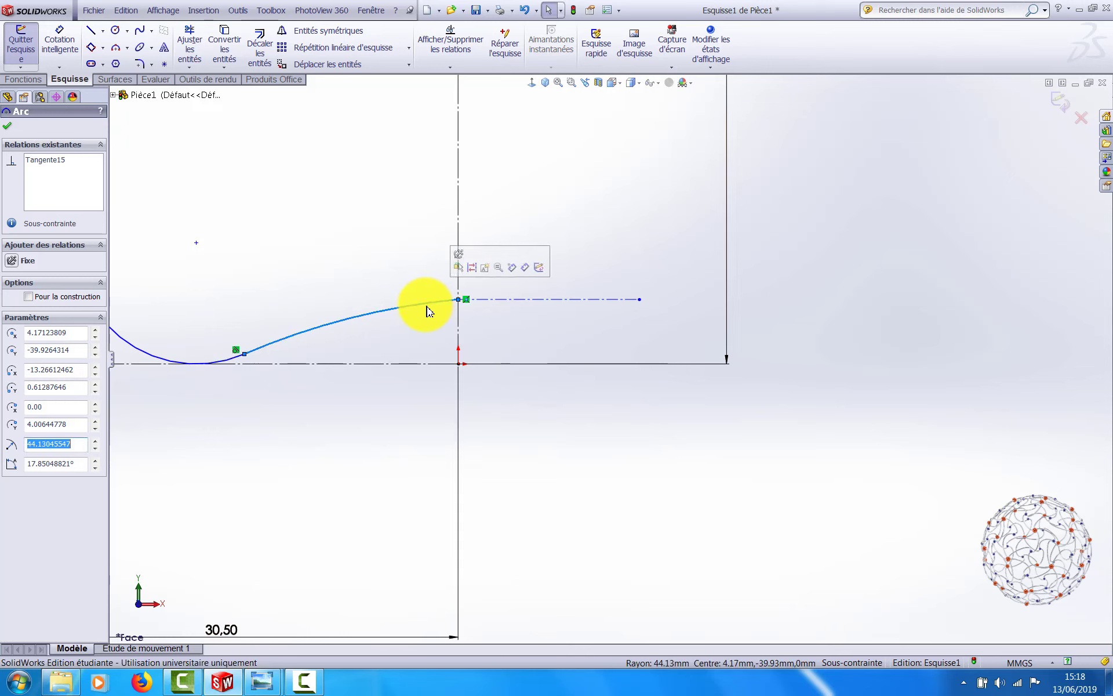
left_click(569, 301, "ctrl")
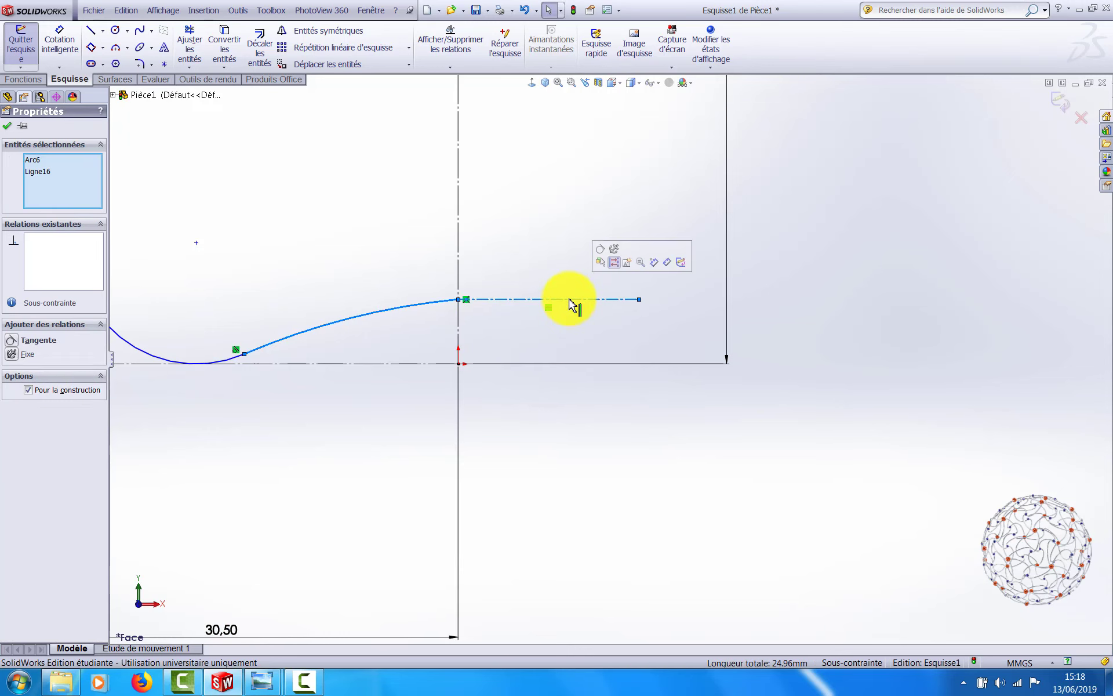
left_click(601, 253)
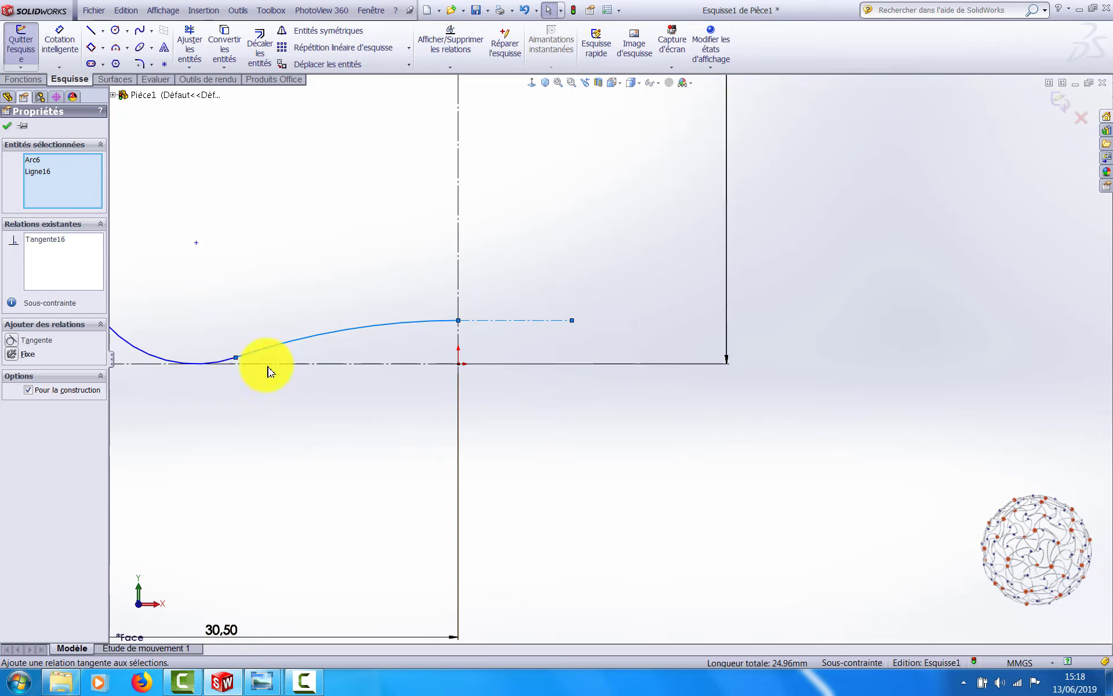
scroll(539, 481, "up", 6)
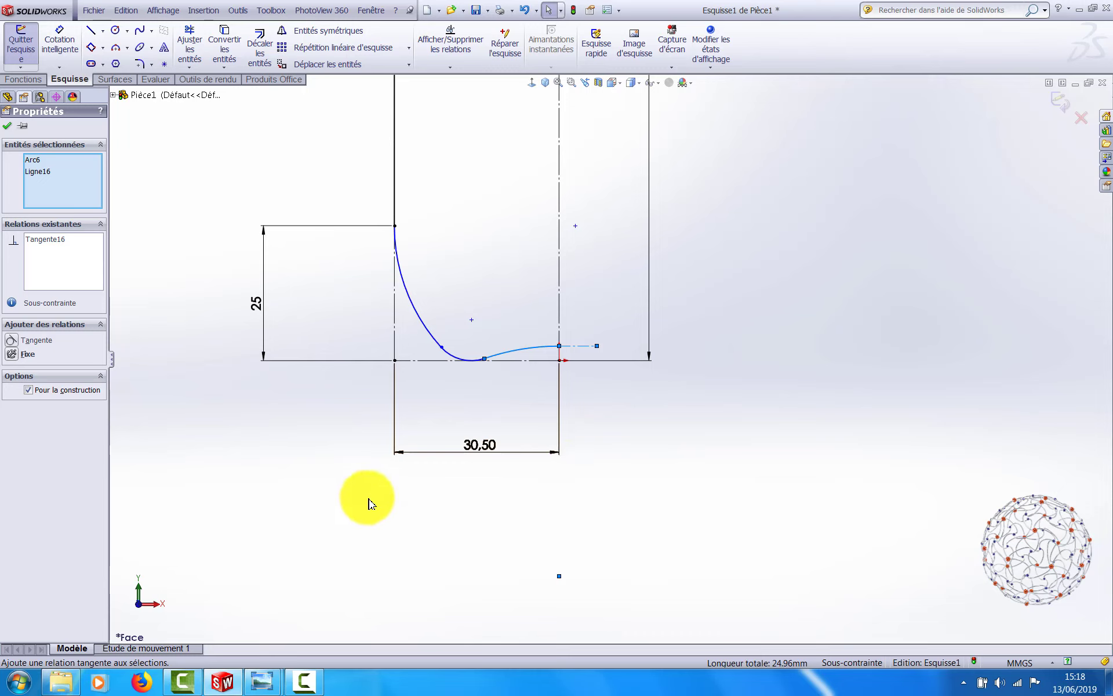
right_click_drag(284, 485, 259, 451)
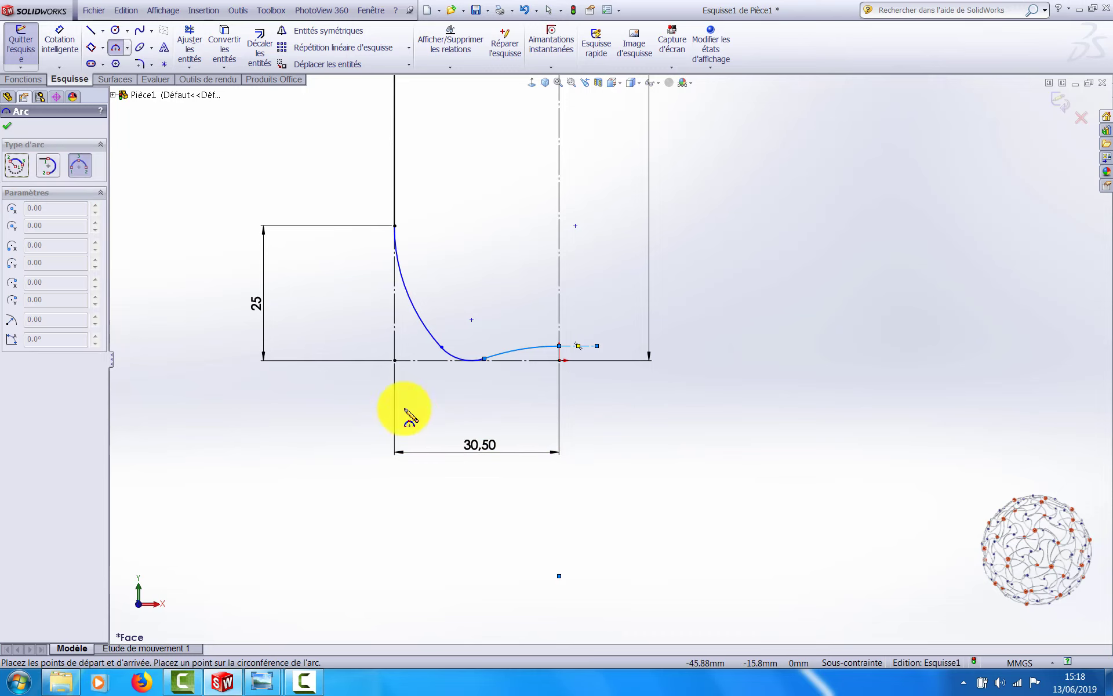
left_click(417, 315)
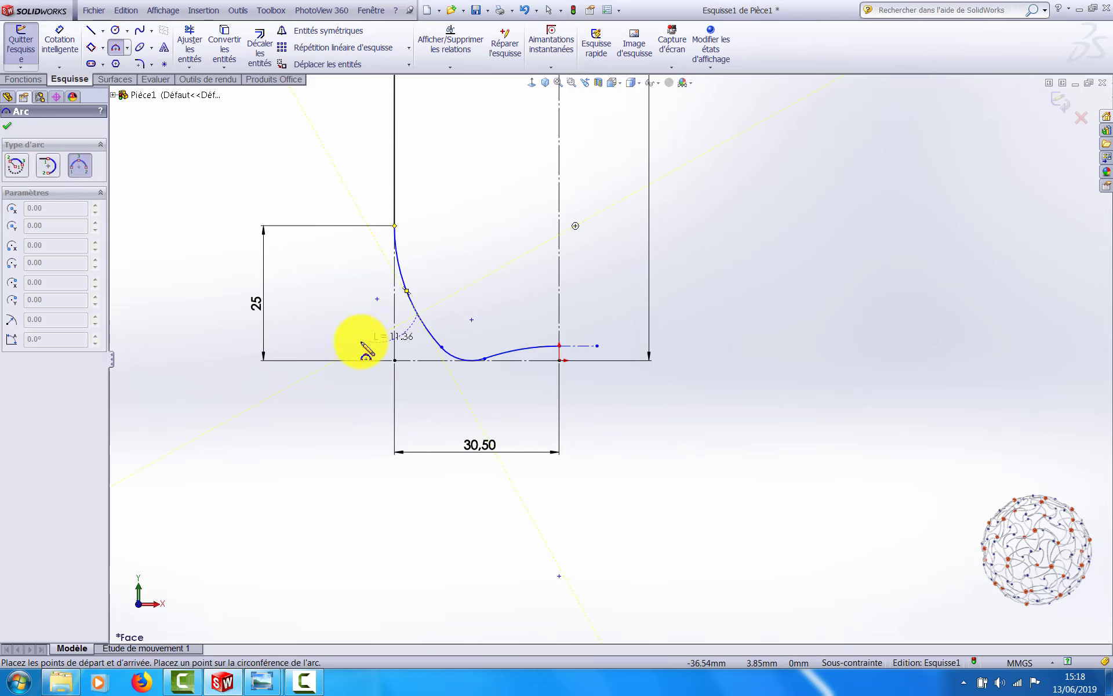
key("Escape")
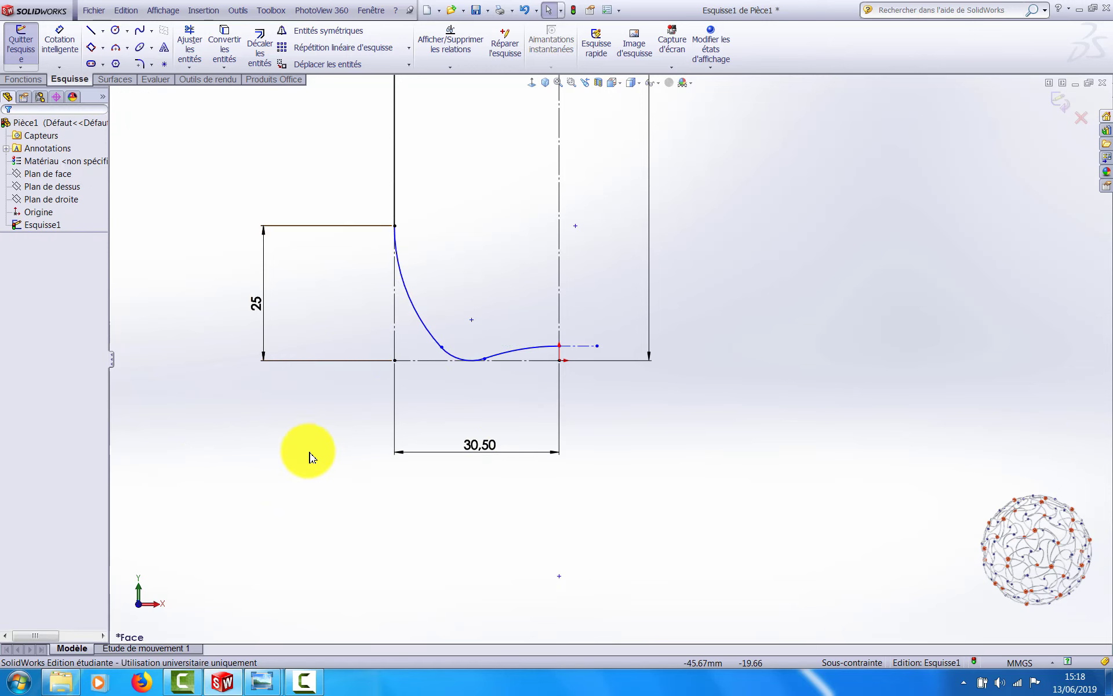
Step: Dimension the first base arc with a 45 mm radius and place the label outside the profile beside the arc
right_click_drag(311, 451, 313, 417)
left_click(424, 328)
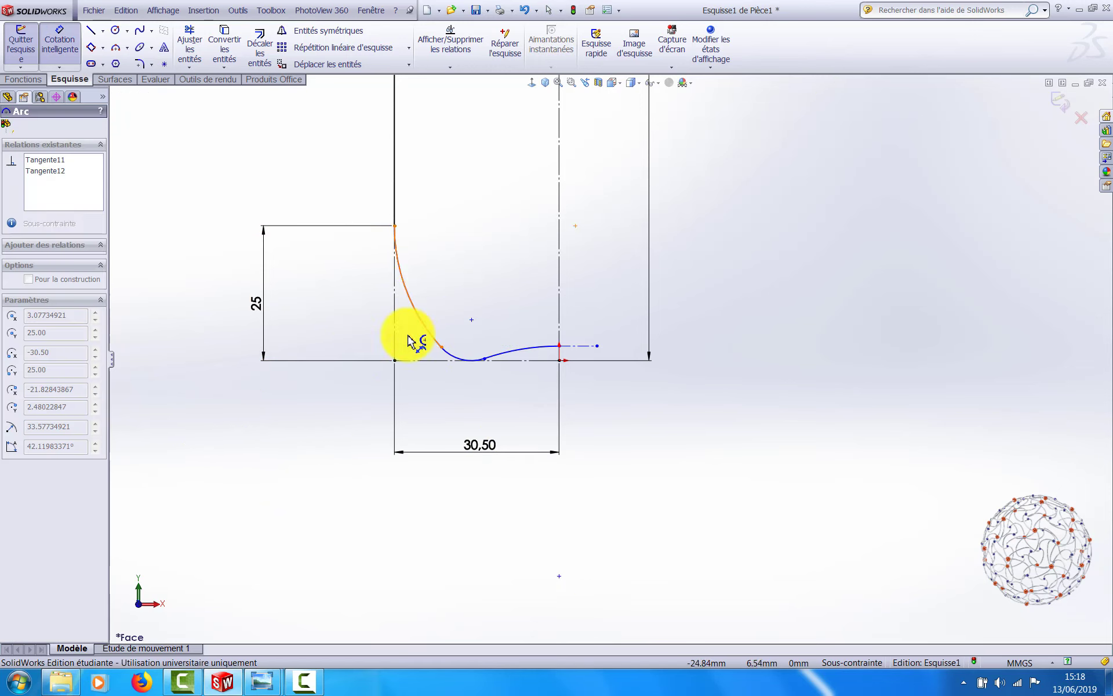
left_click(346, 396)
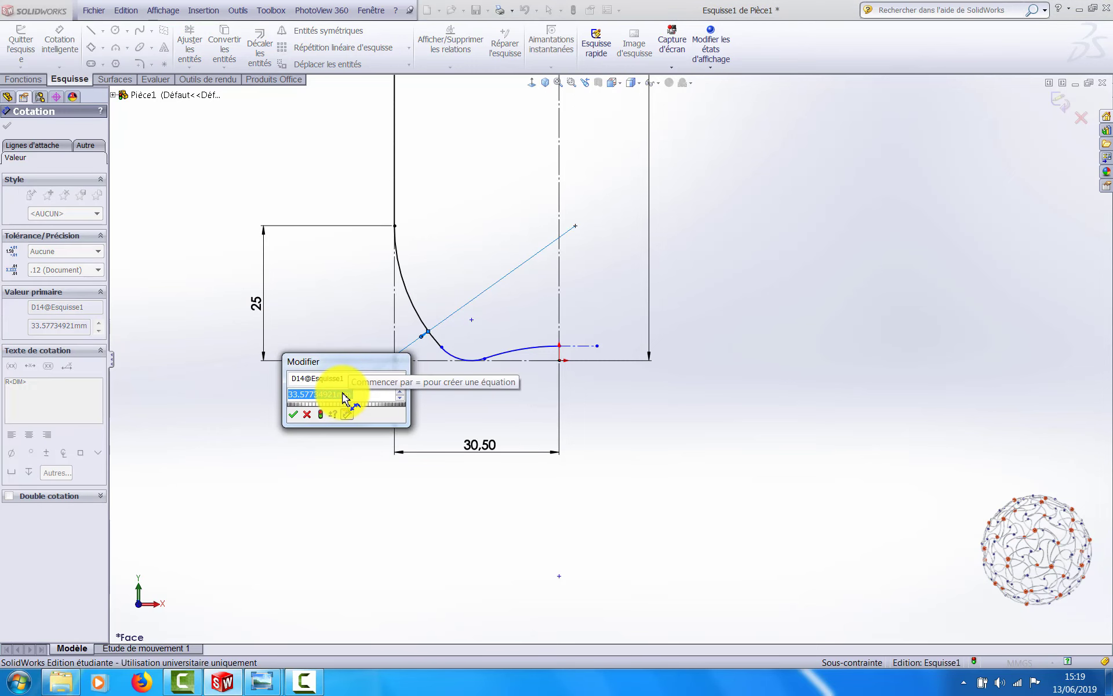
type("45")
key("Return")
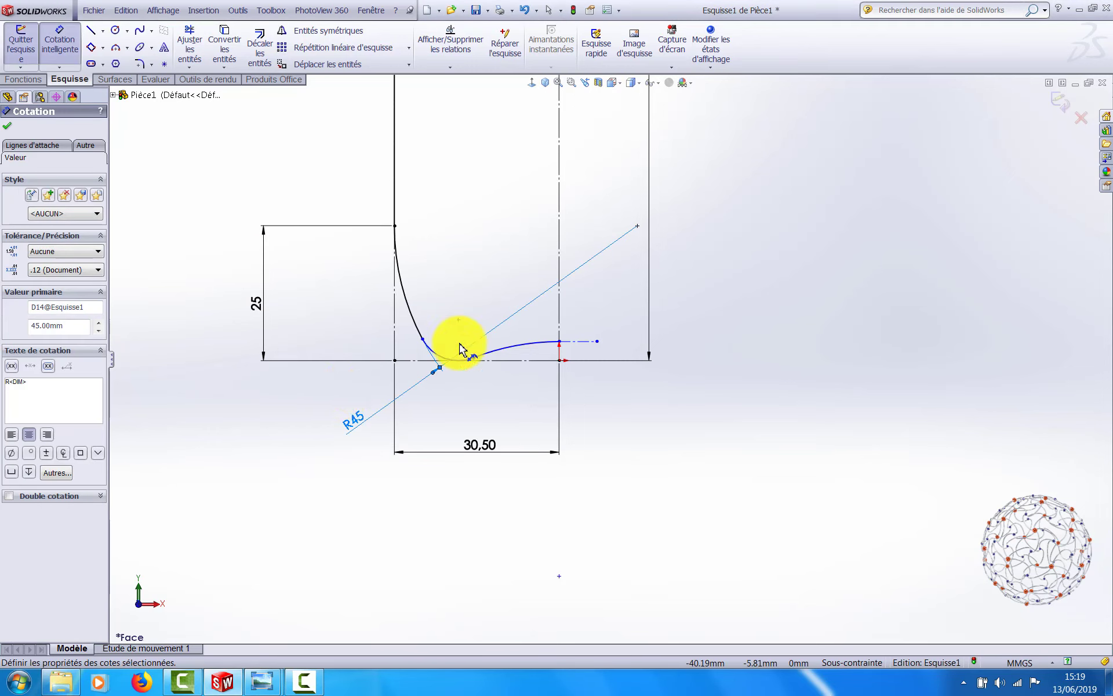
left_click_drag(358, 422, 323, 316)
Step: Dimension the second base arc with a 6 mm radius
scroll(436, 387, "down", 2)
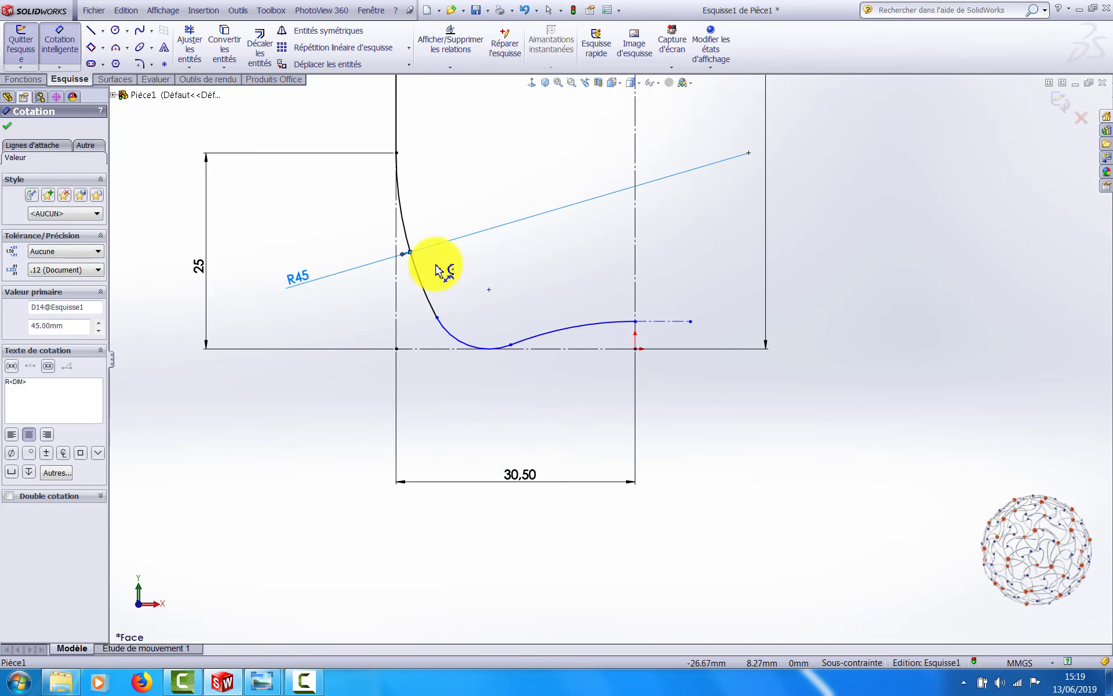
left_click(445, 342)
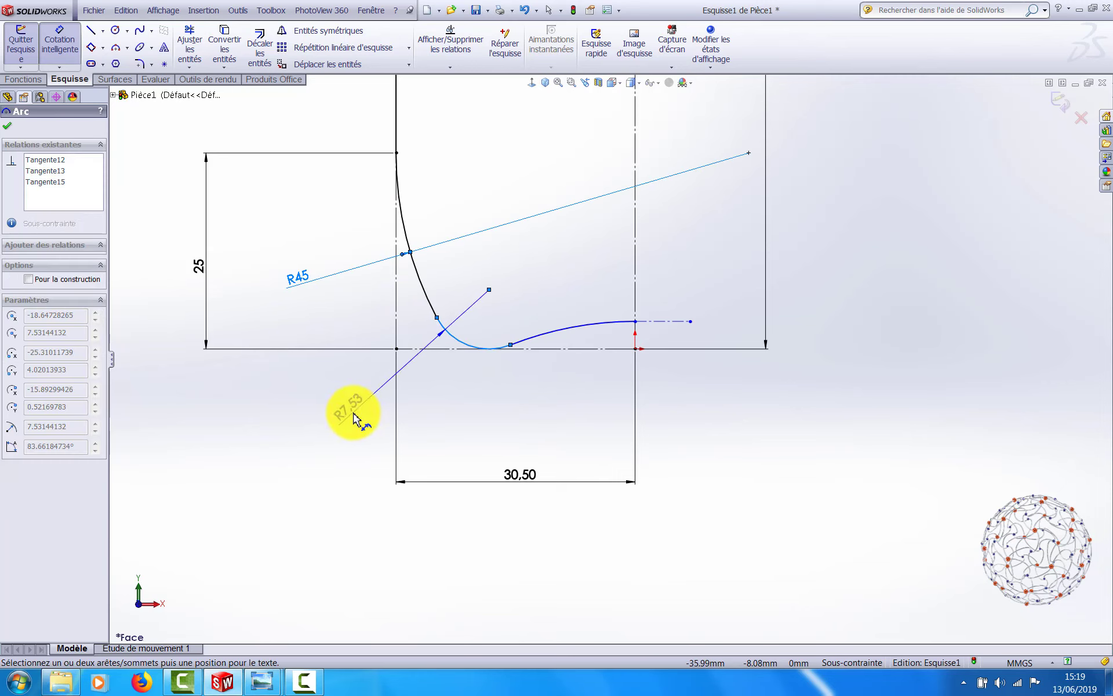
left_click(353, 416)
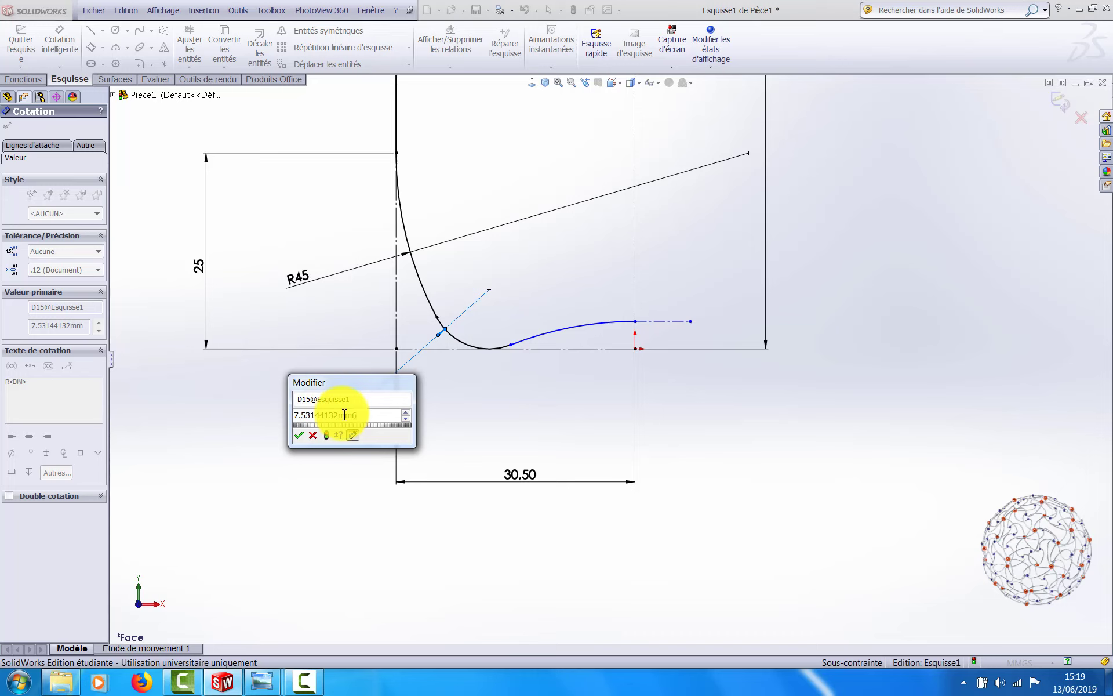
key("Return")
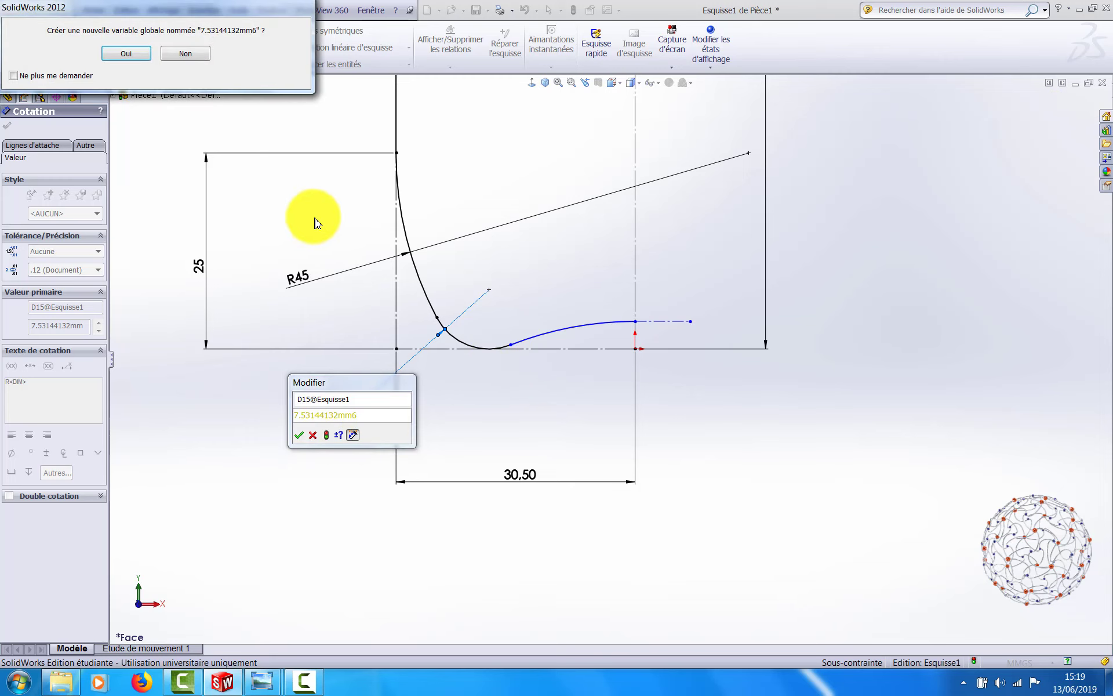
left_click(176, 54)
left_click_drag(368, 416, 281, 415)
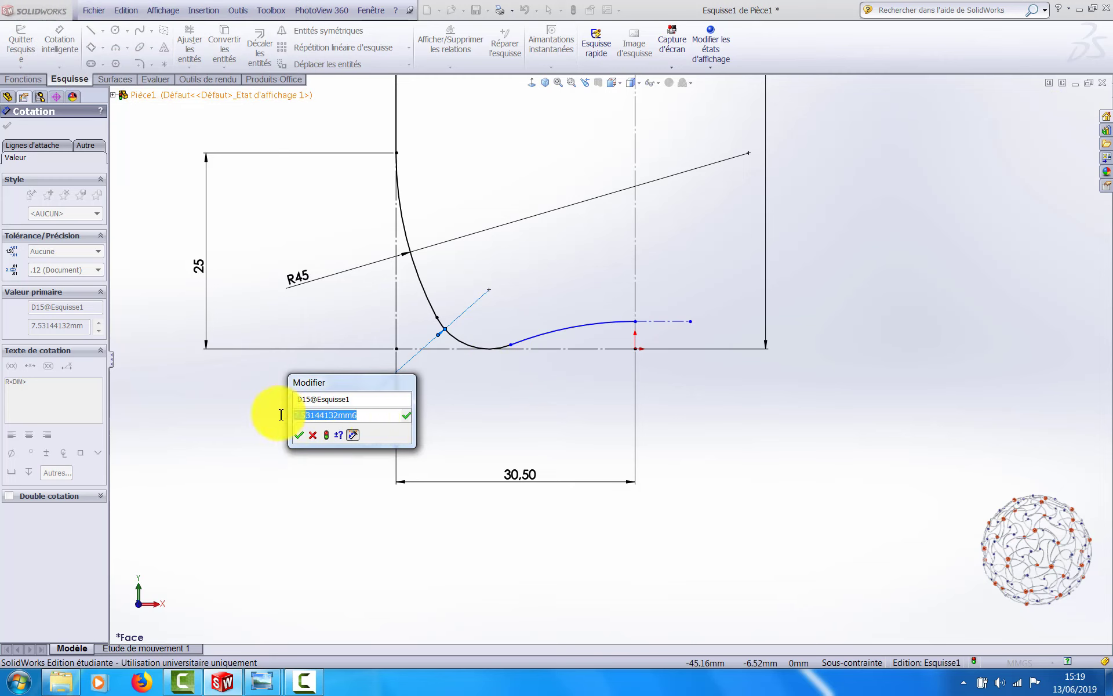
type("6")
key("Return")
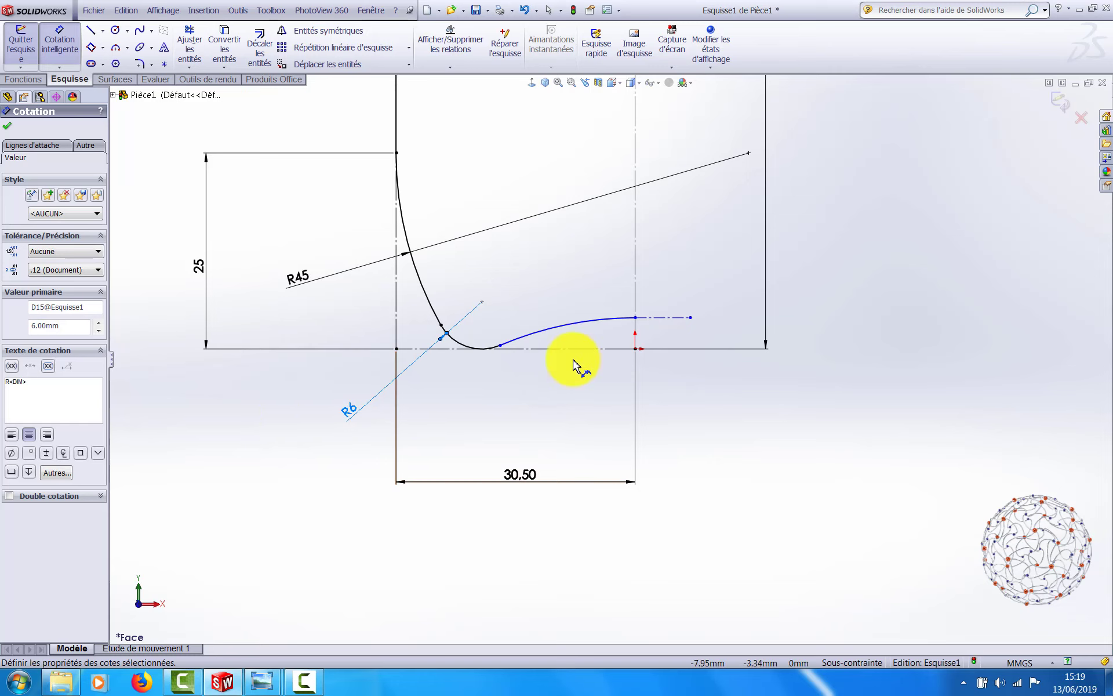
Step: Dimension the third base arc, which ends on the central axis, with a 25 mm radius
left_click(581, 328)
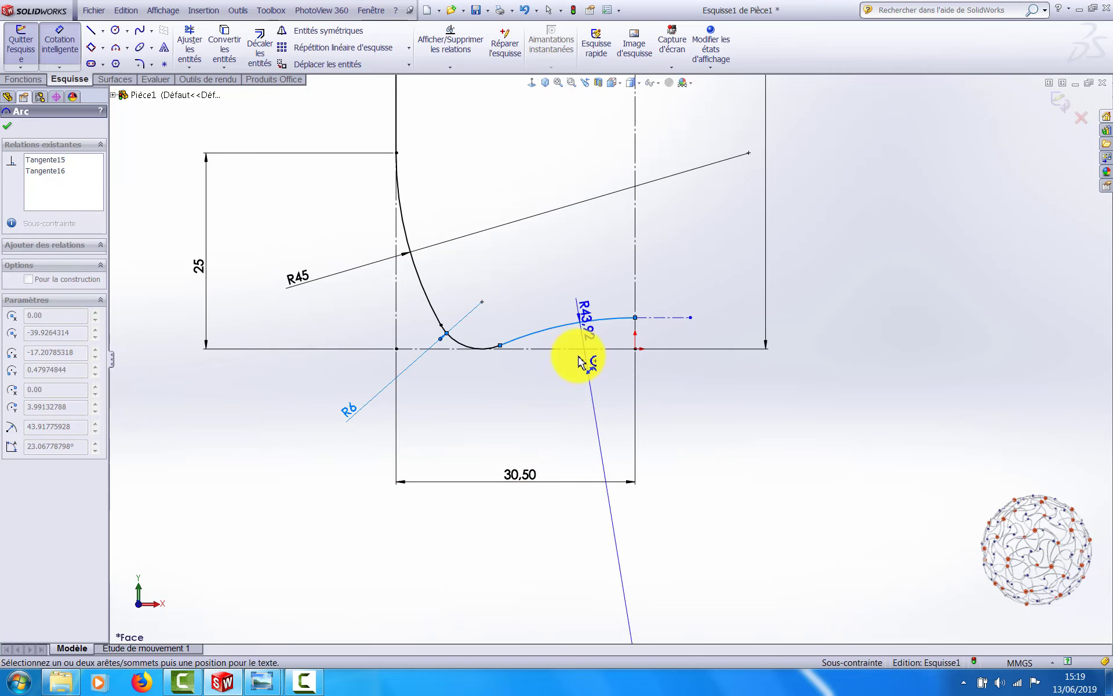
left_click(588, 390)
type("2")
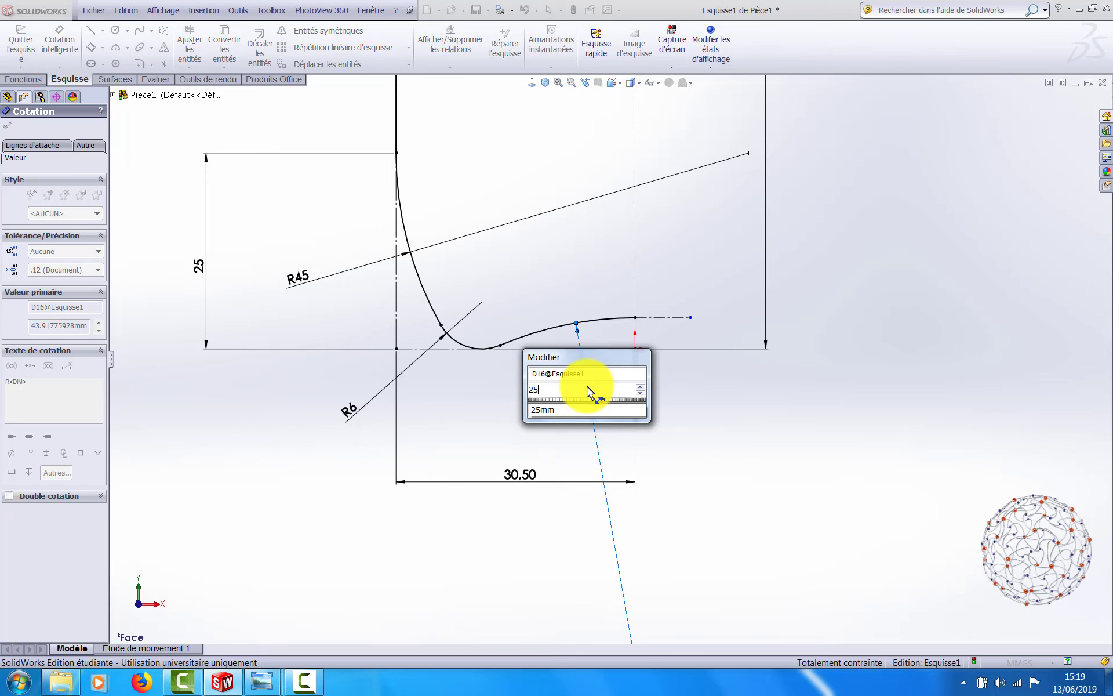
type("5")
key("Return")
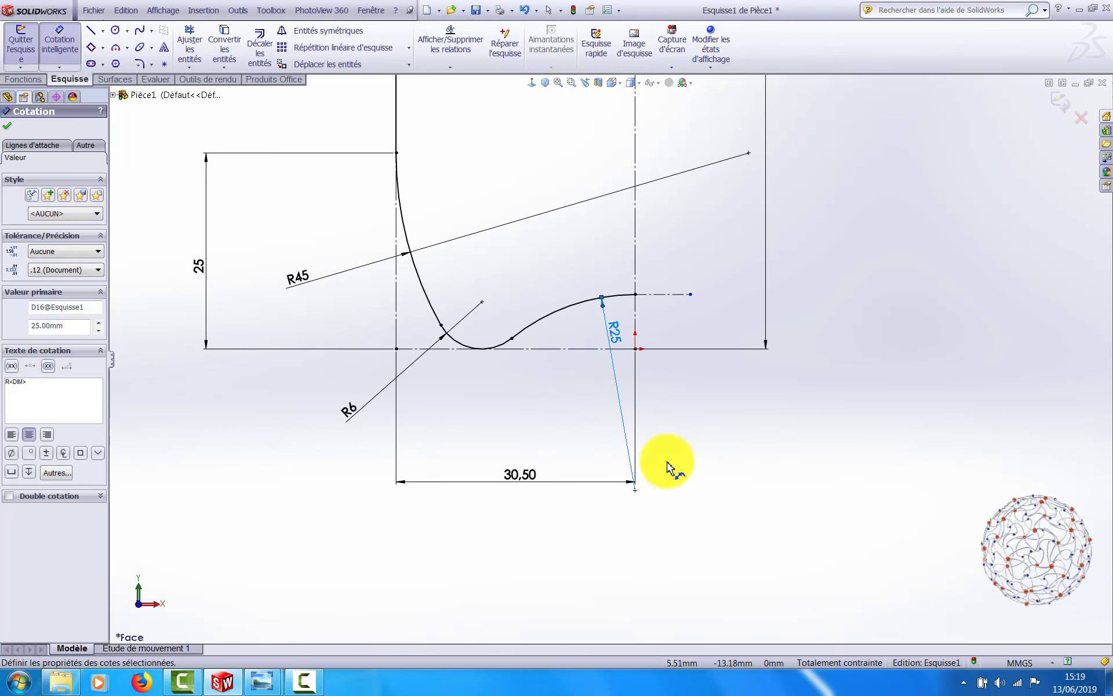
scroll(574, 424, "up", 1)
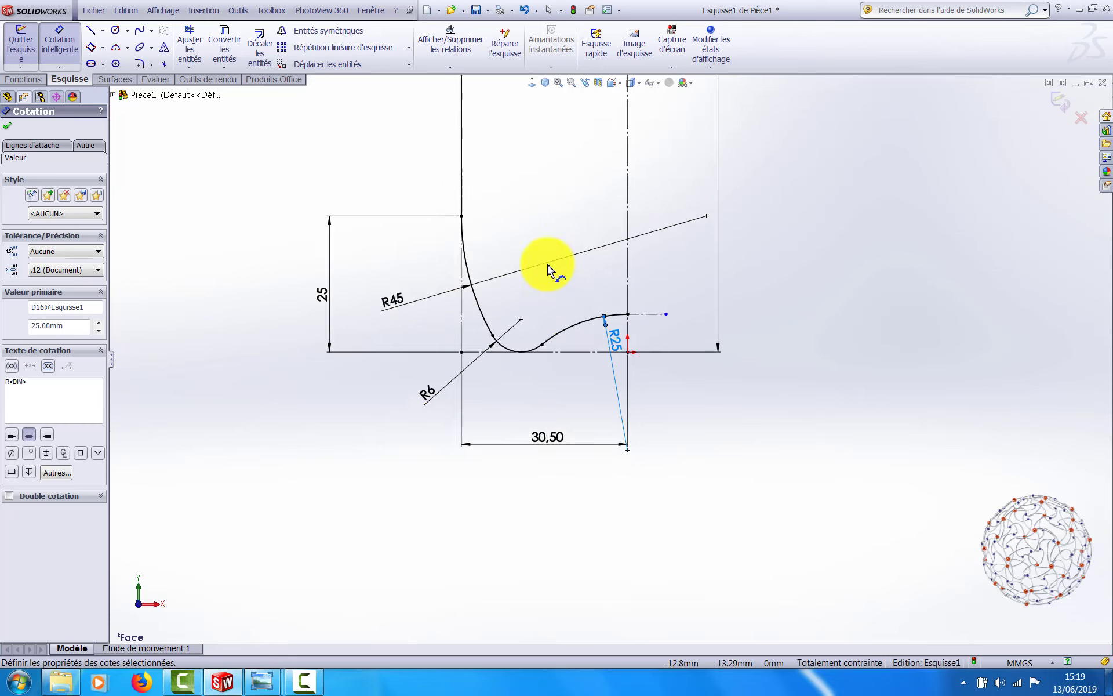
scroll(551, 261, "up", 1)
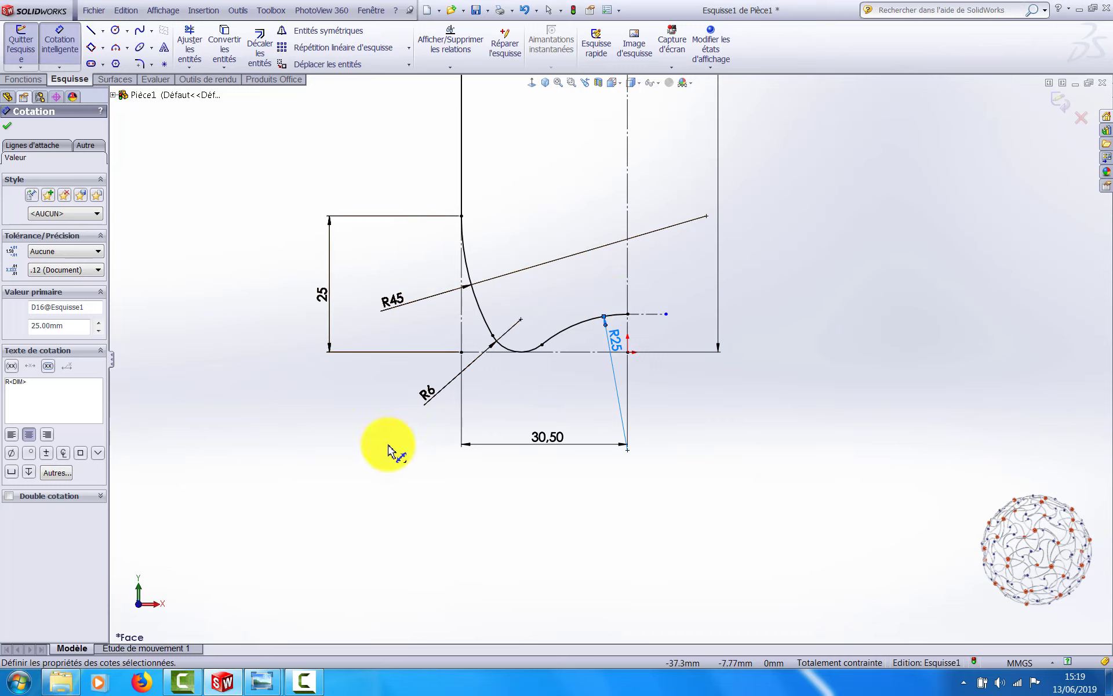
key("Escape")
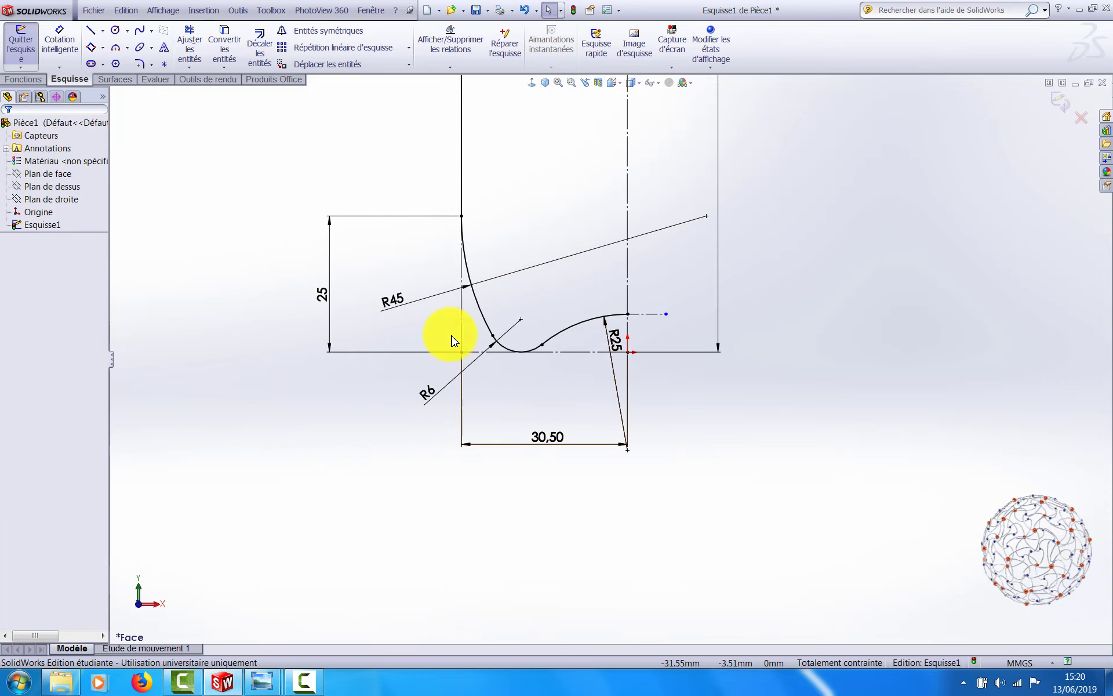
Step: Rearrange the base radius labels, placing R25 above its arc inside the profile and moving R6 and R45 lower outside it
left_click_drag(620, 346, 744, 418)
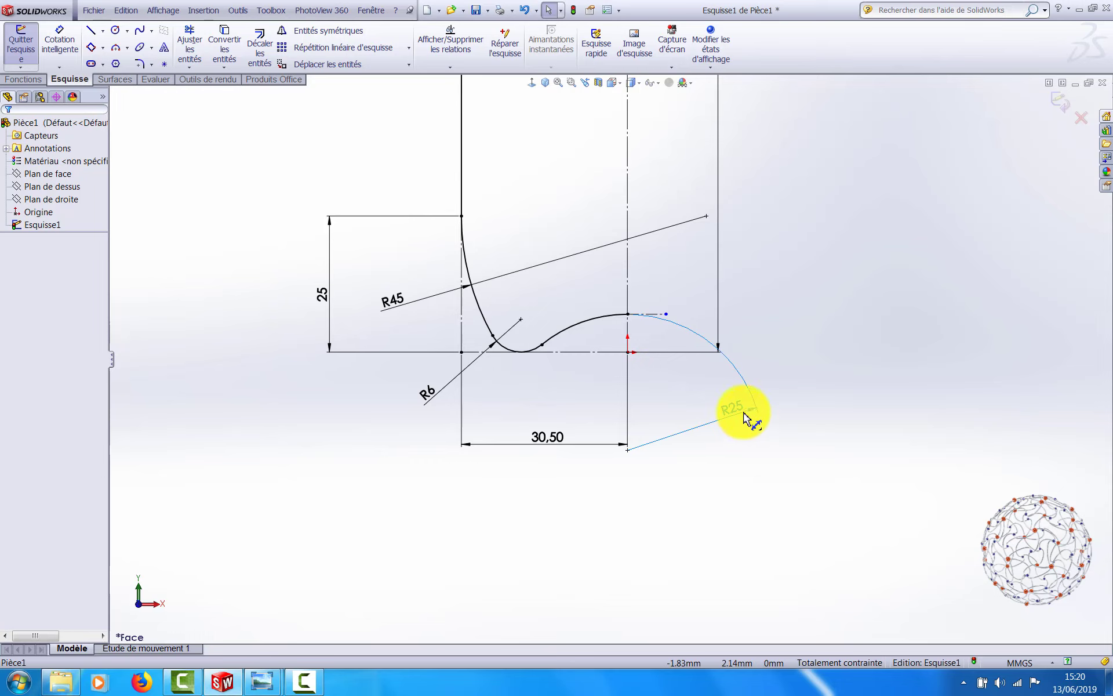
left_click_drag(745, 410, 557, 237)
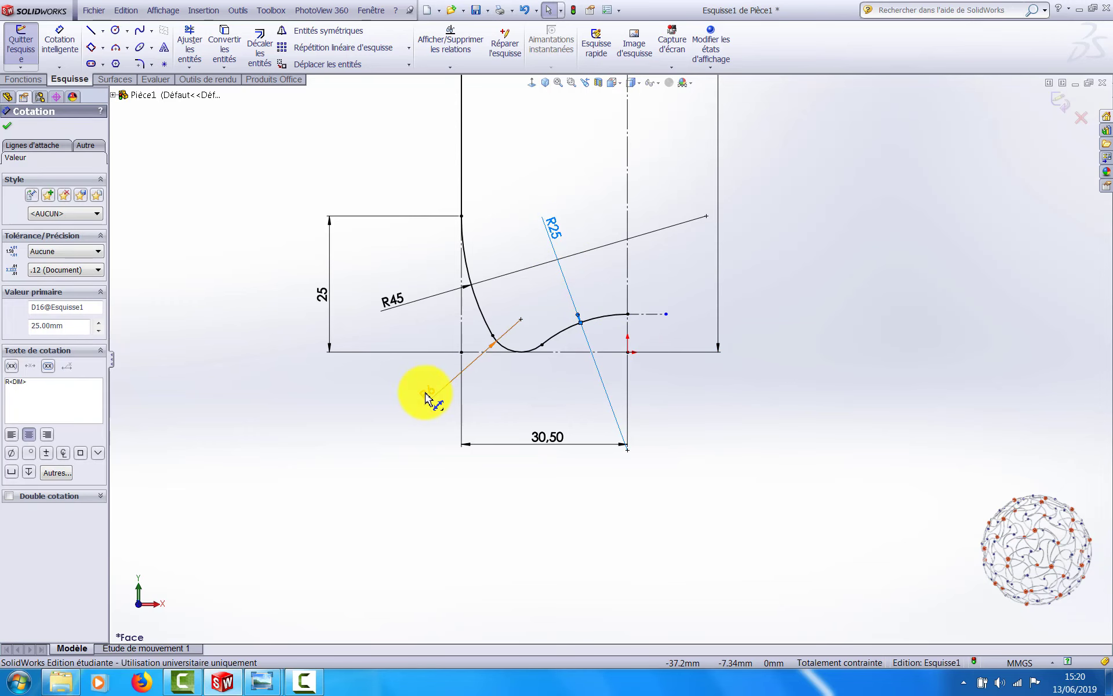
left_click_drag(428, 390, 427, 461)
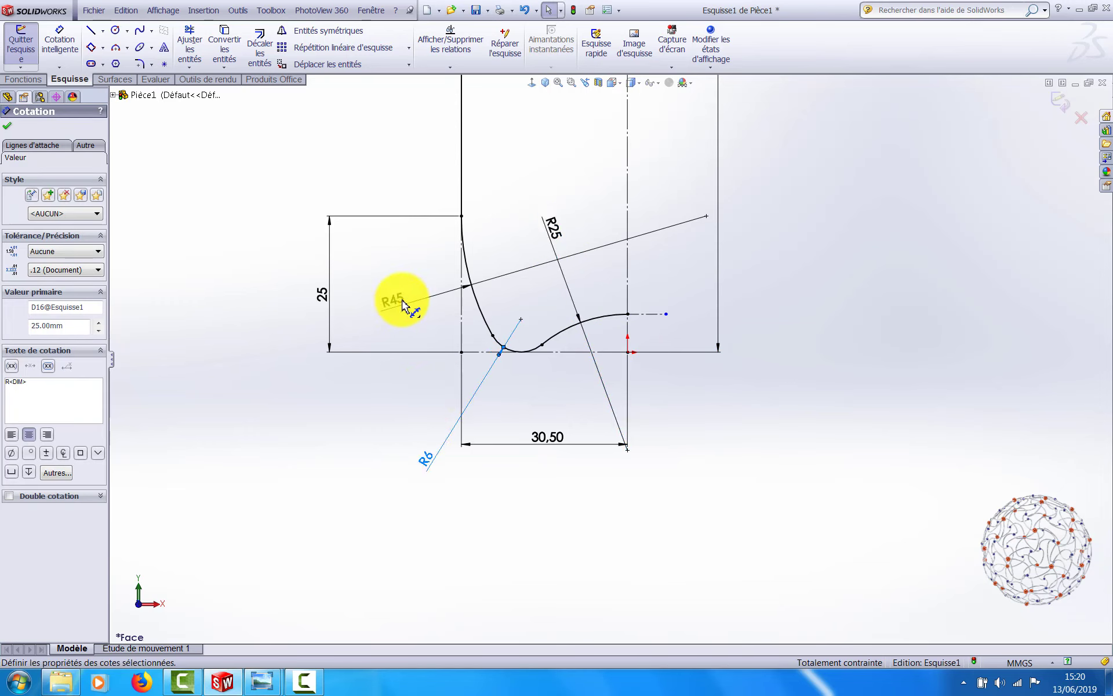
left_click_drag(398, 303, 391, 327)
left_click(738, 490)
Step: Close the half-profile with a vertical line along the central axis, from the end of the R25 base arc to the top edge of the neck
scroll(604, 336, "up", 3)
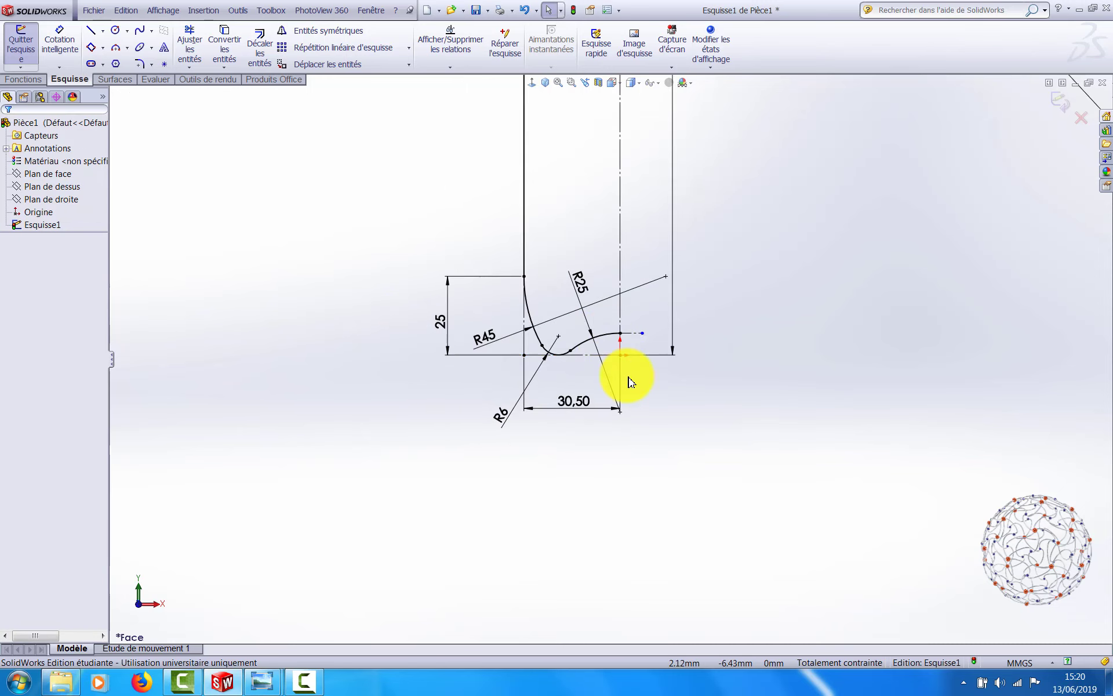
scroll(629, 378, "down", 4)
scroll(566, 332, "up", 6)
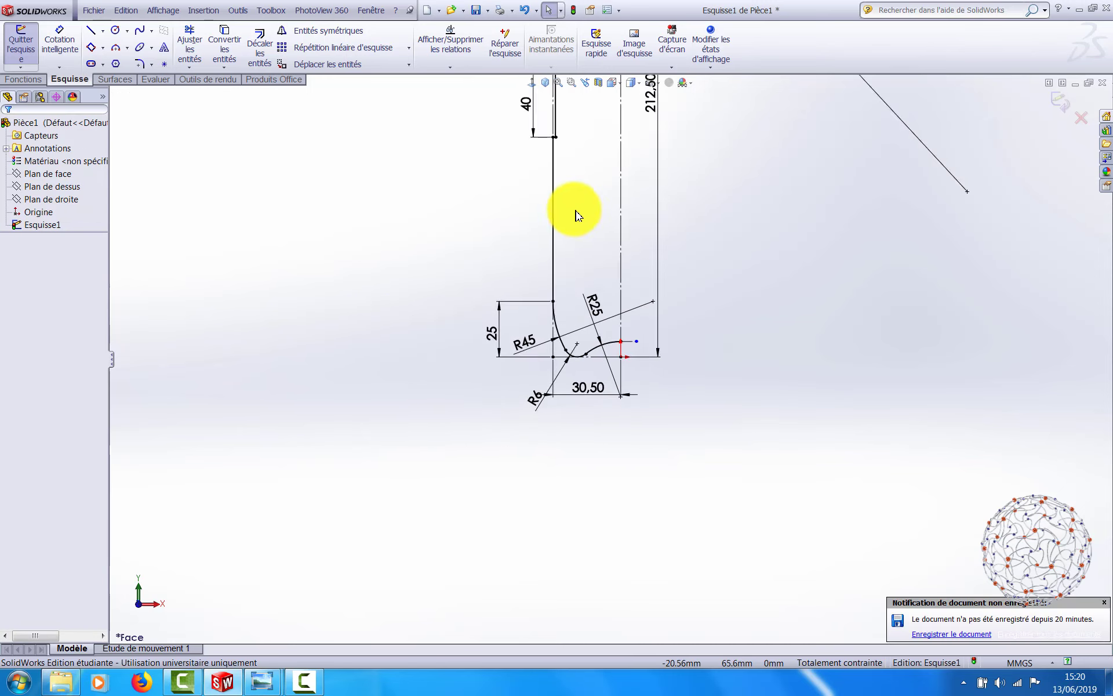
scroll(585, 200, "up", 2)
scroll(638, 255, "down", 4)
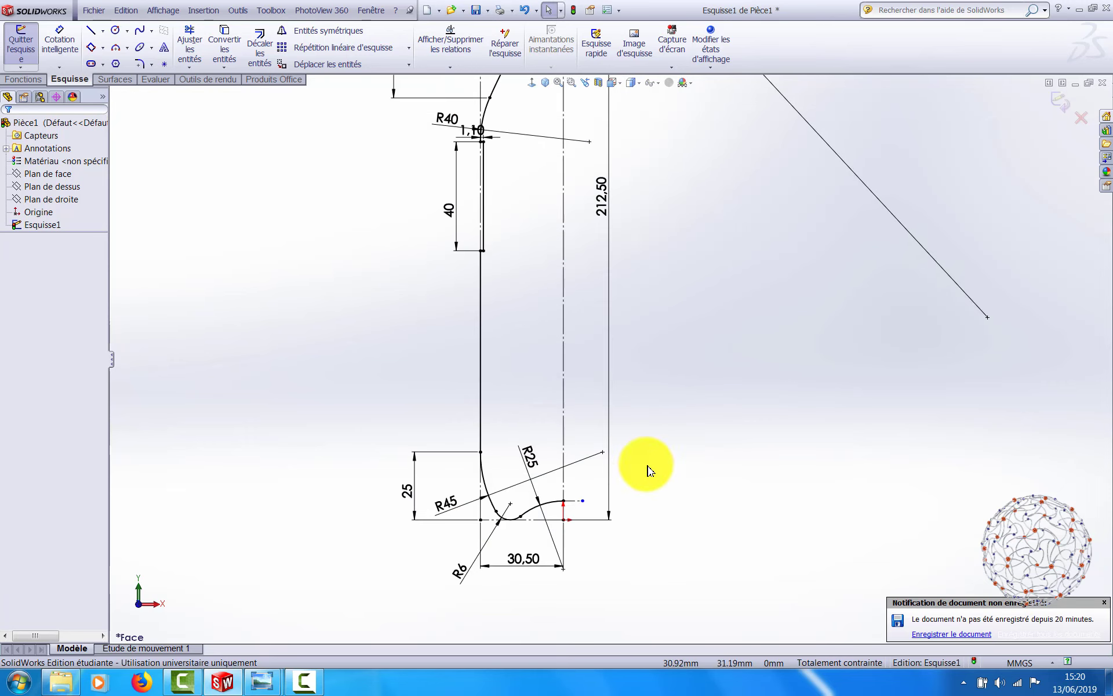
scroll(649, 469, "up", 4)
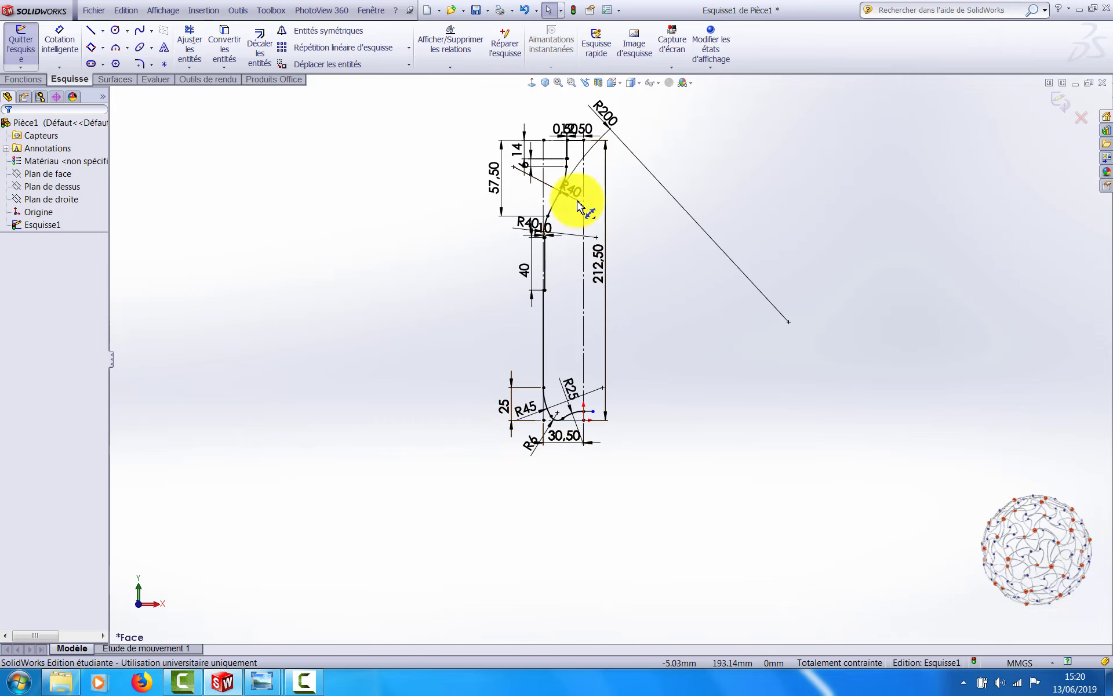
right_click_drag(428, 280, 378, 273)
scroll(626, 371, "down", 3)
scroll(626, 380, "down", 2)
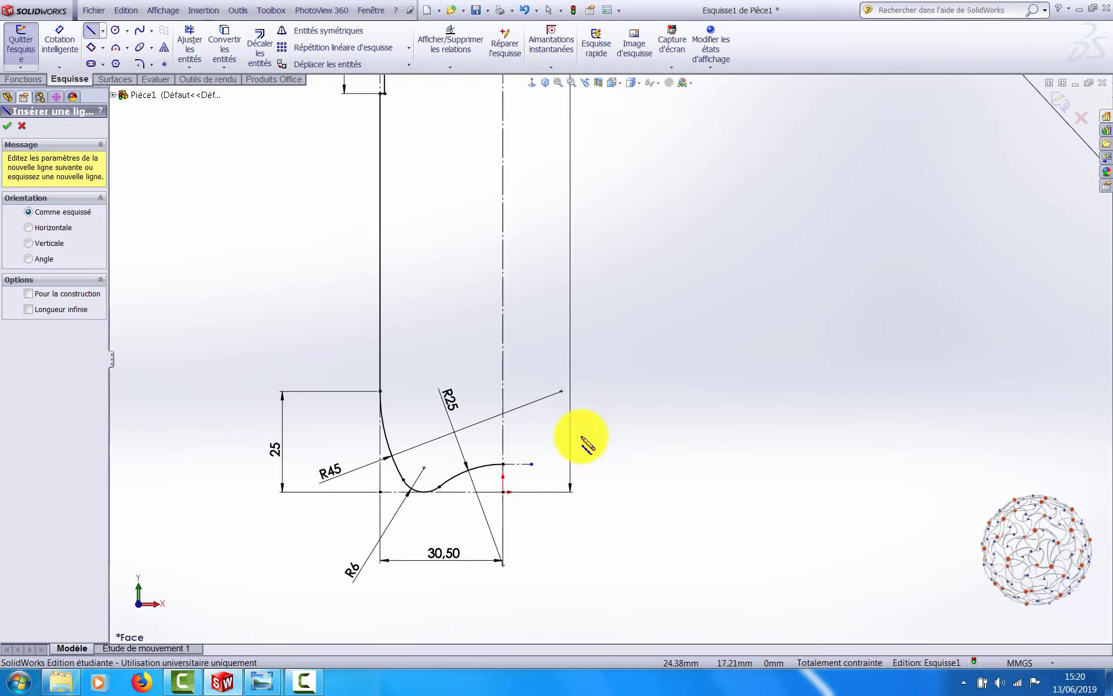
scroll(522, 452, "down", 2)
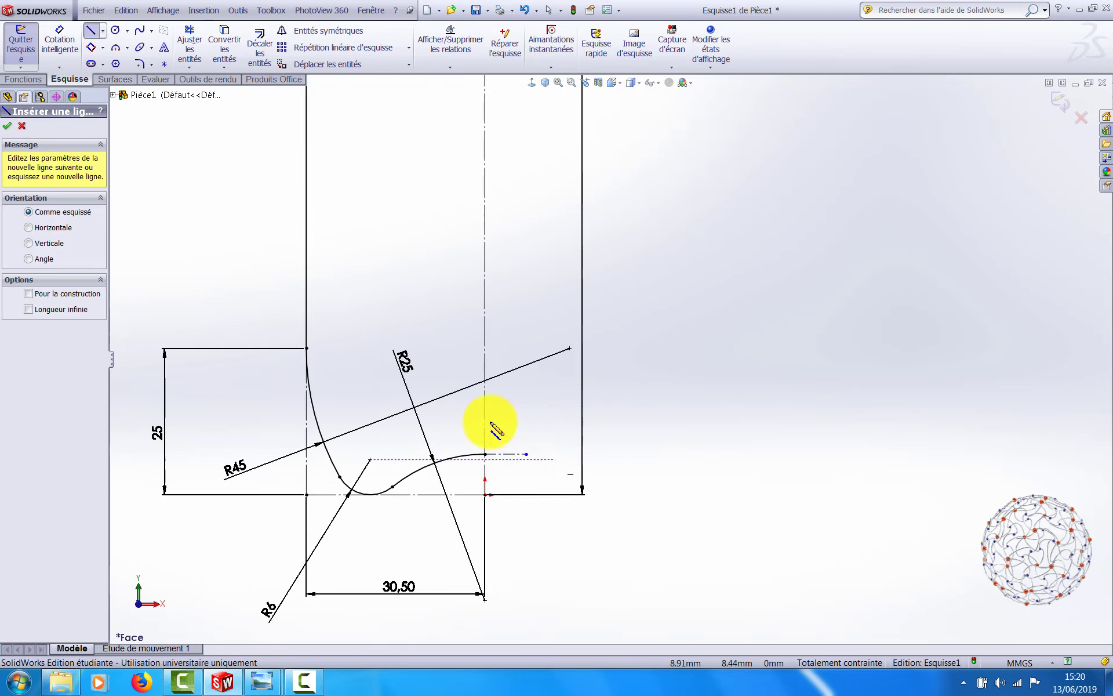
left_click(486, 454)
scroll(537, 296, "up", 4)
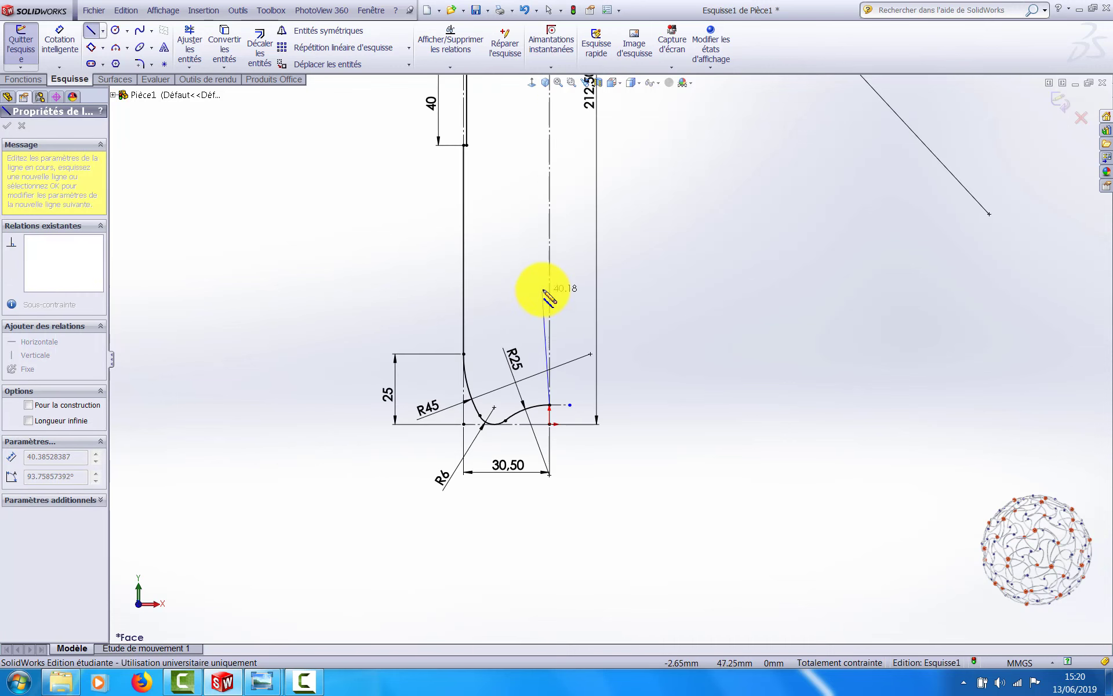
scroll(582, 248, "up", 4)
scroll(586, 214, "down", 4)
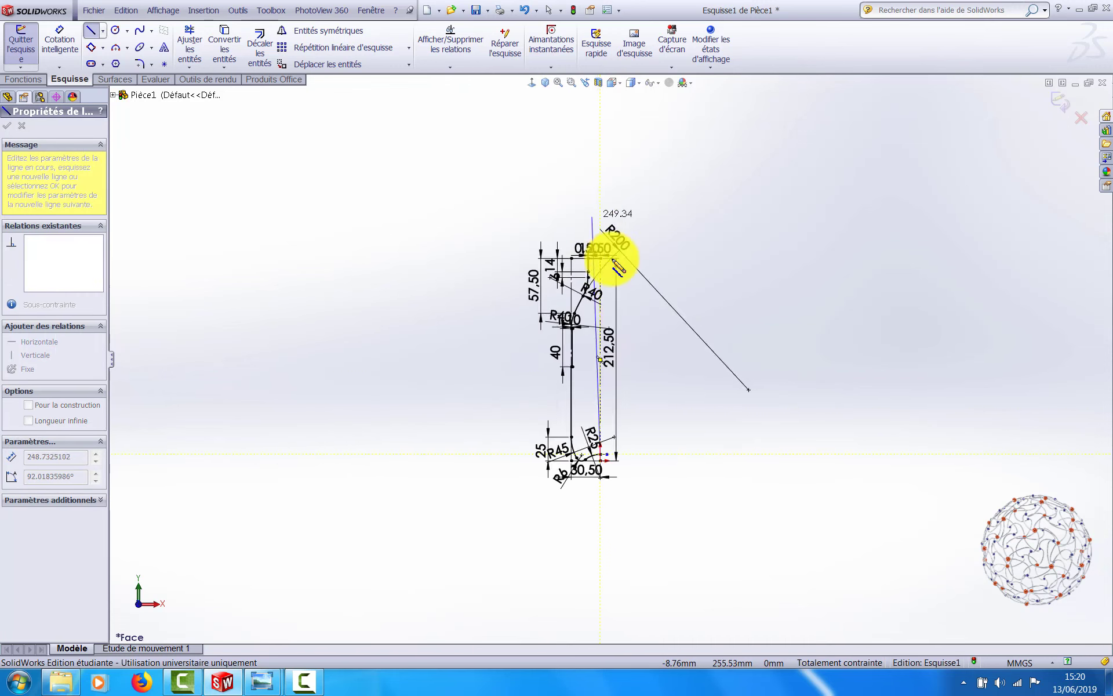
scroll(614, 298, "down", 5)
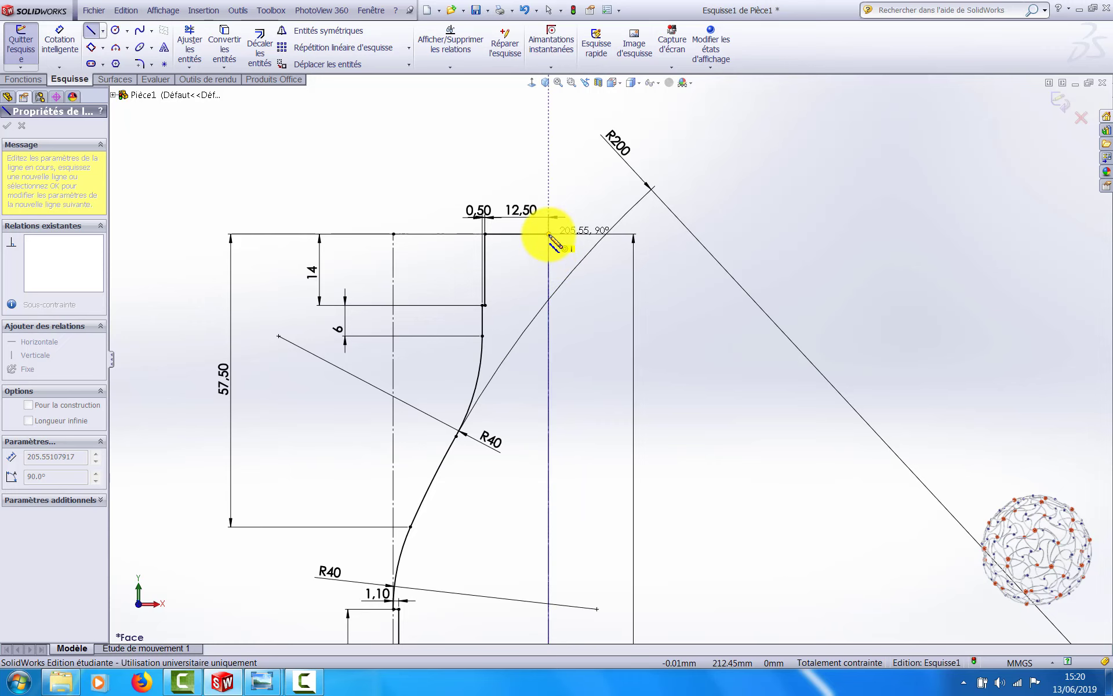
left_click(548, 234)
scroll(687, 394, "up", 6)
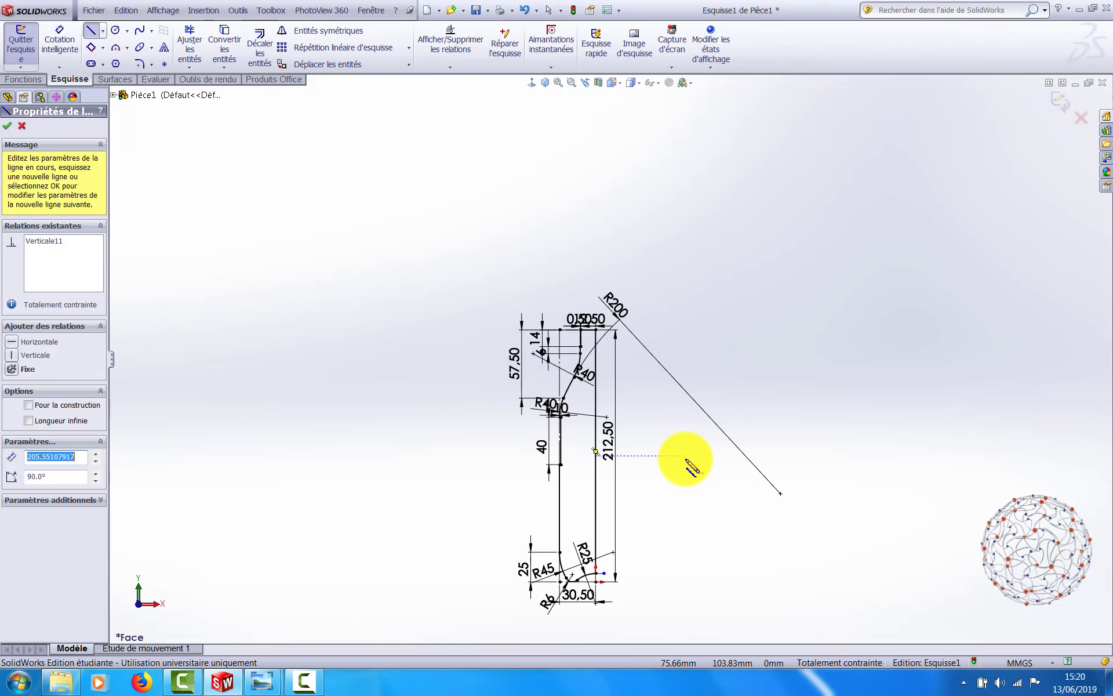
scroll(640, 454, "down", 2)
scroll(632, 440, "up", 2)
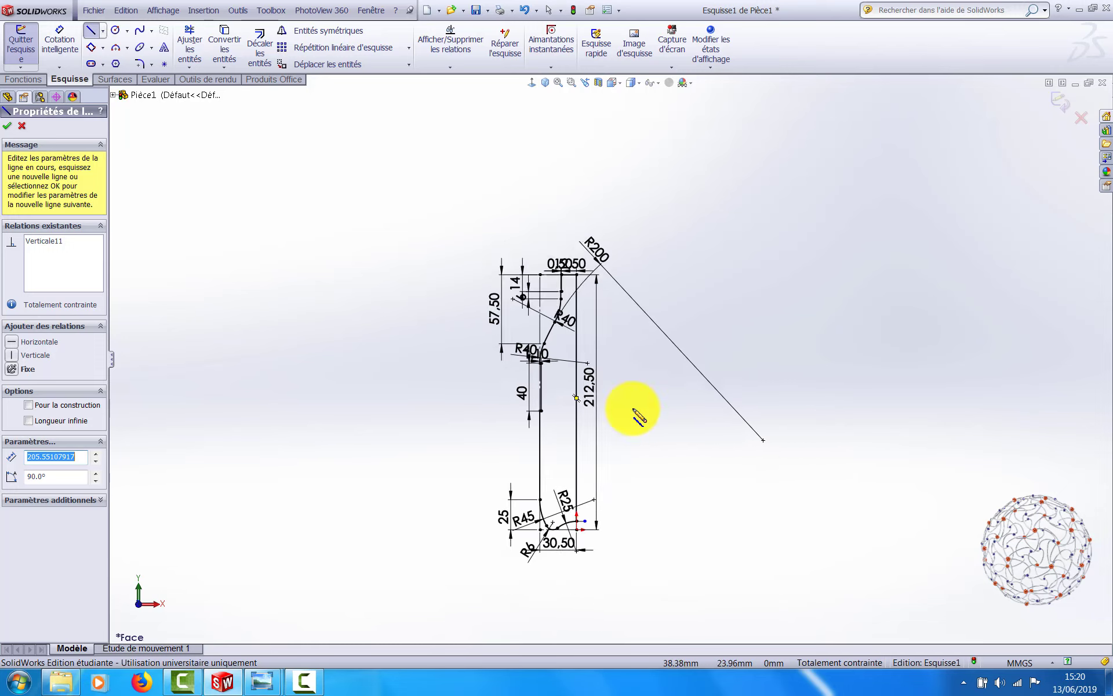
scroll(619, 400, "down", 2)
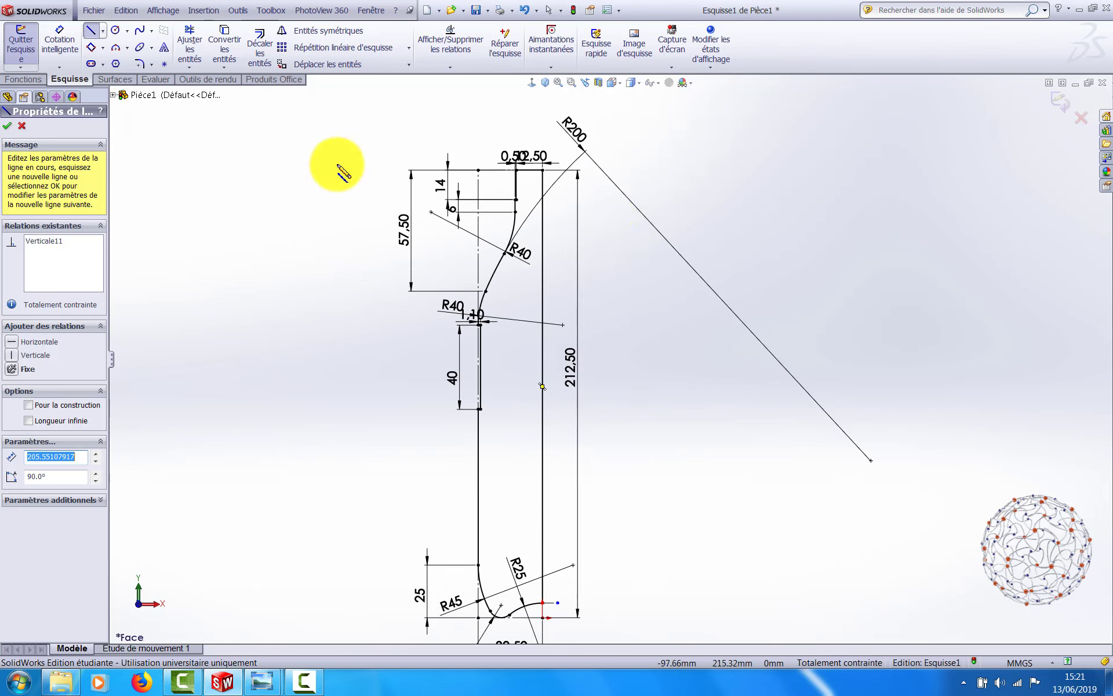
key("Escape")
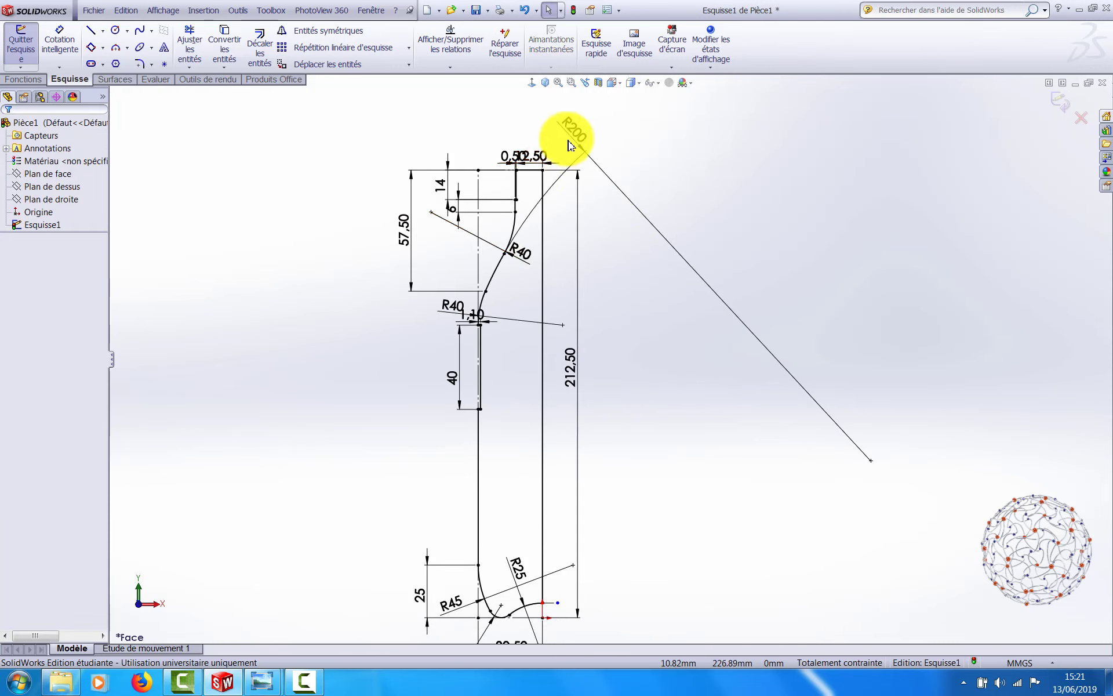
Step: Reposition the R200 and both R40 radius labels beside their shoulder and neck arcs, on the inner side of the profile
left_click_drag(578, 137, 518, 282)
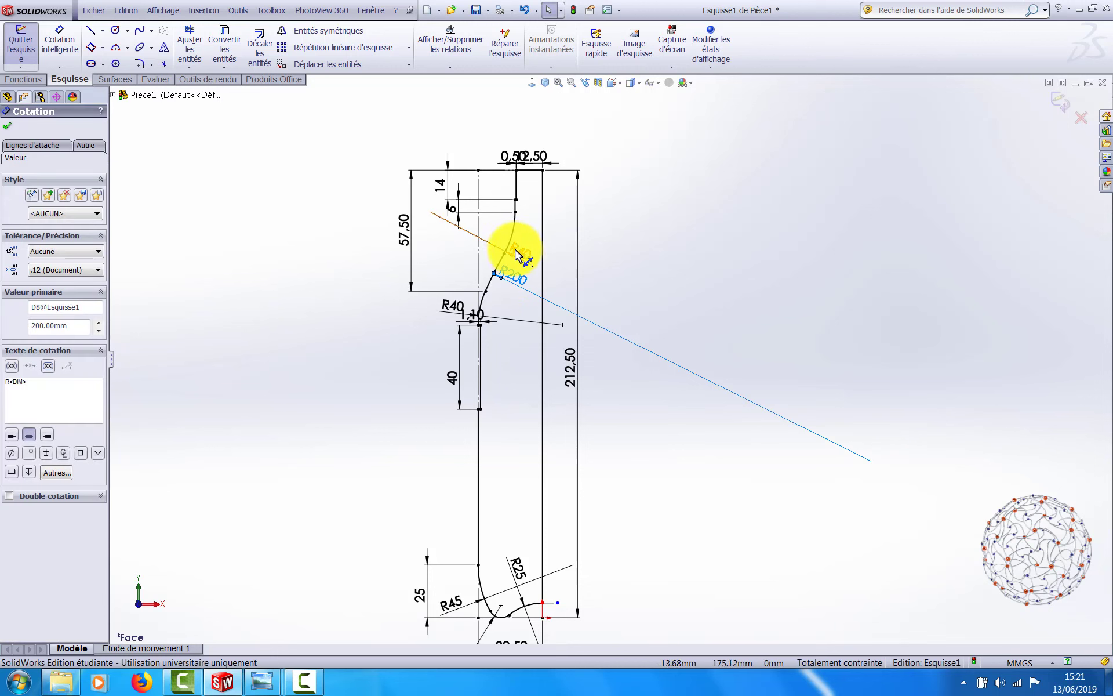
left_click_drag(530, 240, 530, 239)
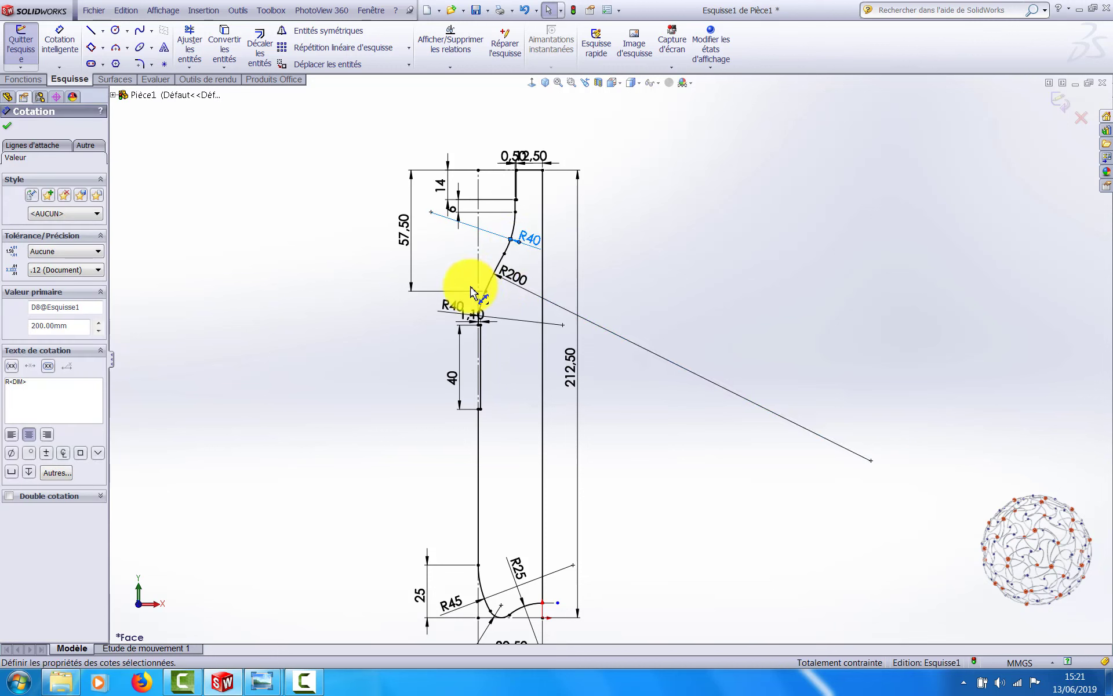
left_click_drag(451, 306, 519, 309)
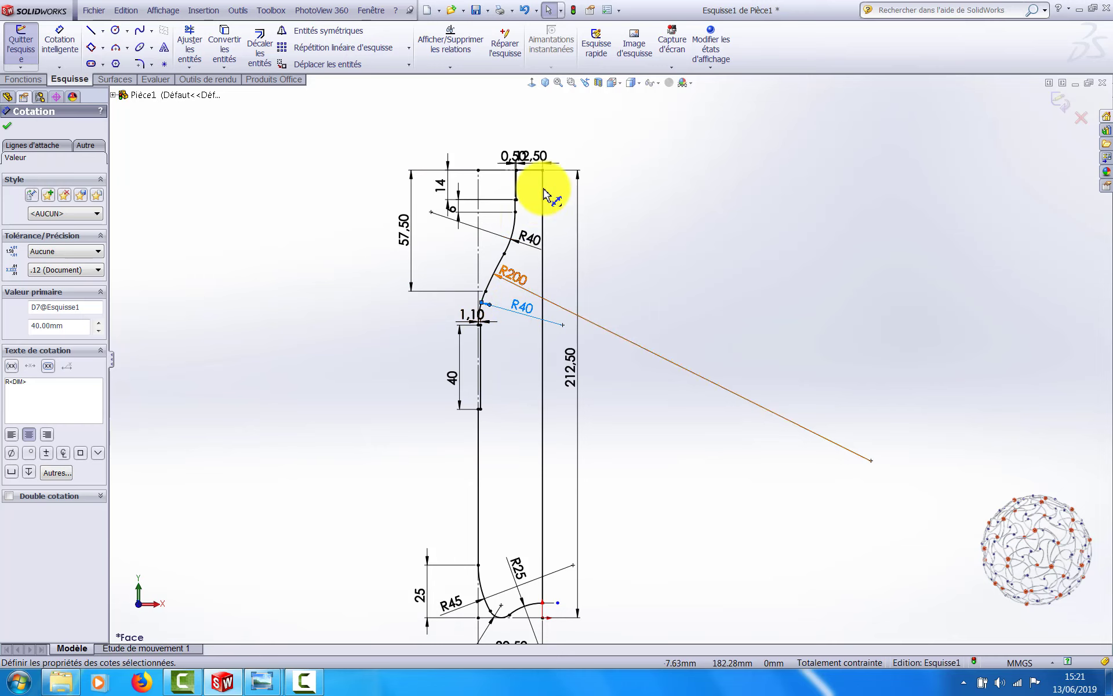
Step: Tidy the neck dimensions: place 14 above the top edge, separate 6 and 57,50, and stack 12,50 above 0,50
left_click_drag(450, 212, 443, 143)
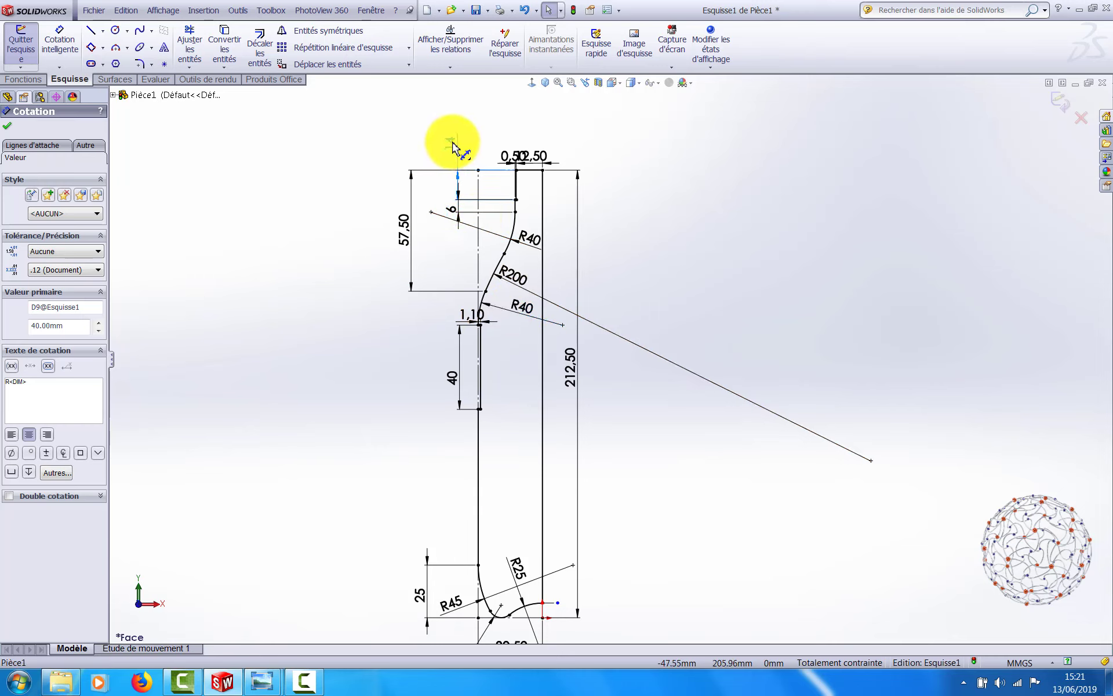
left_click_drag(453, 142, 453, 143)
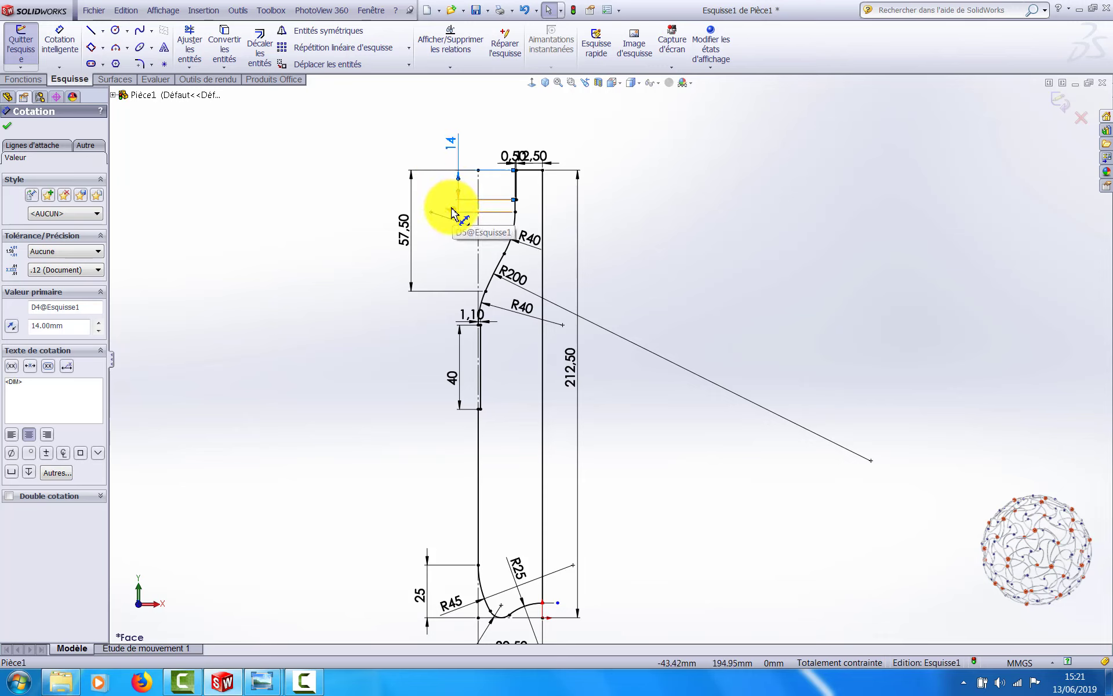
left_click_drag(452, 208, 454, 205)
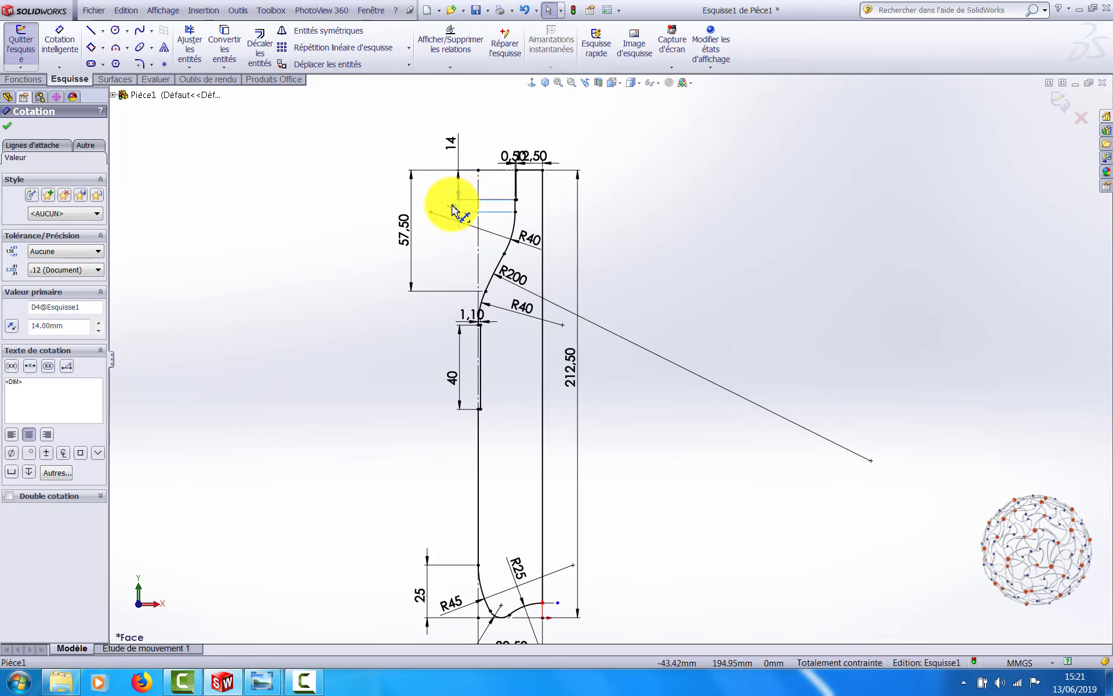
left_click_drag(452, 206, 411, 221)
left_click_drag(513, 157, 528, 125)
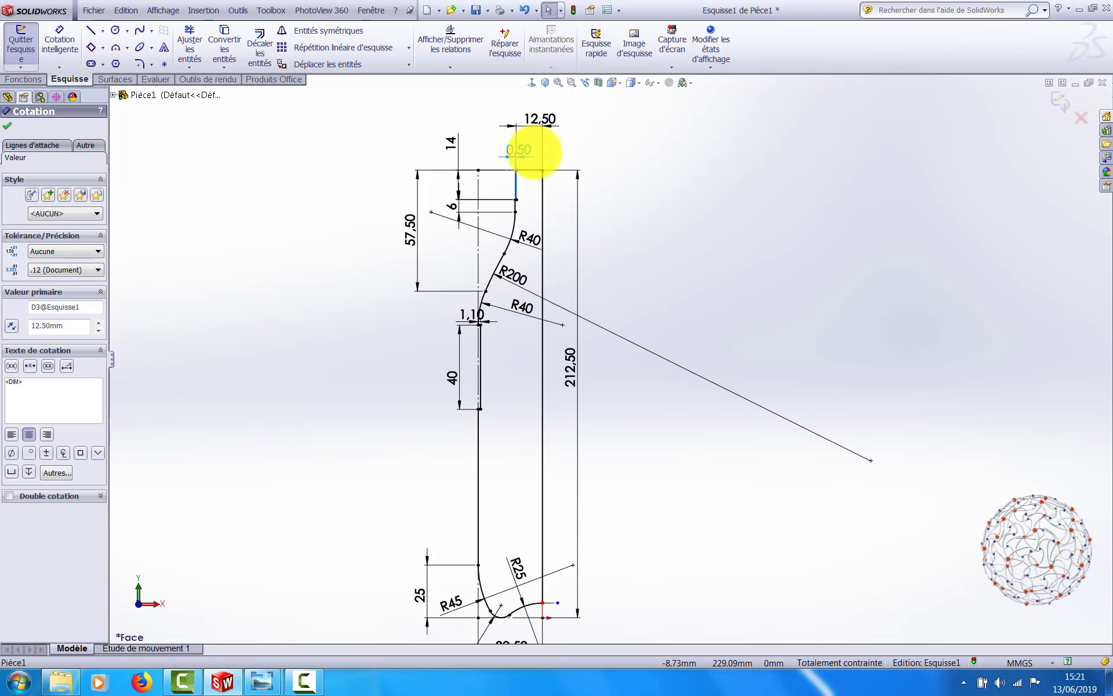
left_click(519, 149)
scroll(673, 501, "up", 2)
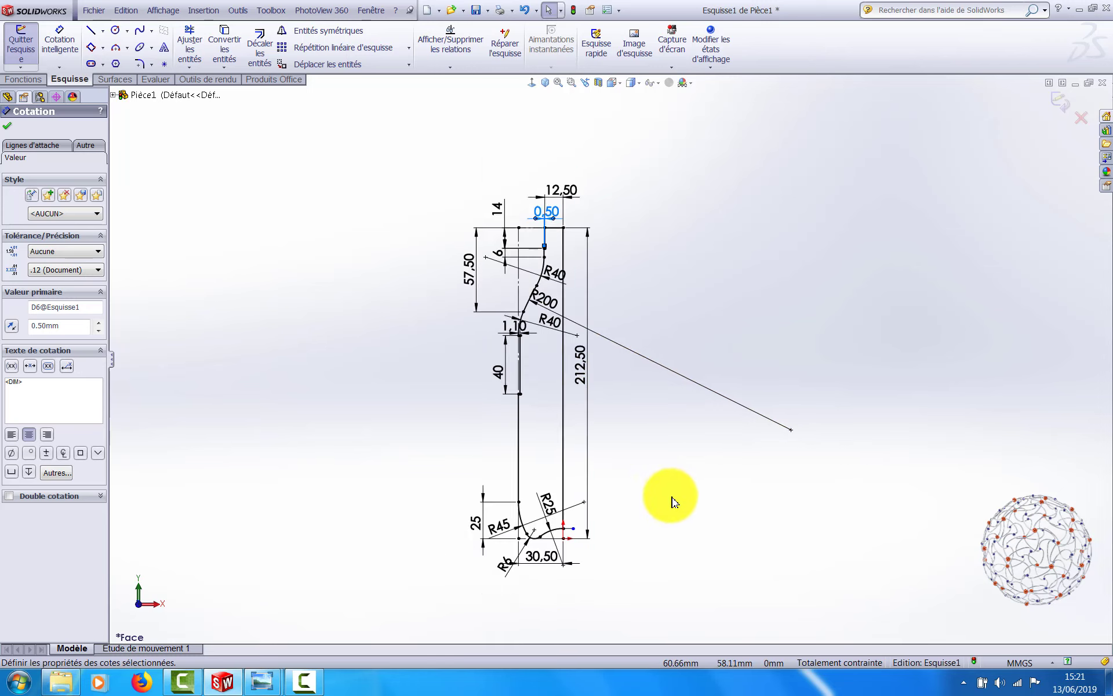
scroll(672, 500, "up", 2)
scroll(673, 501, "down", 2)
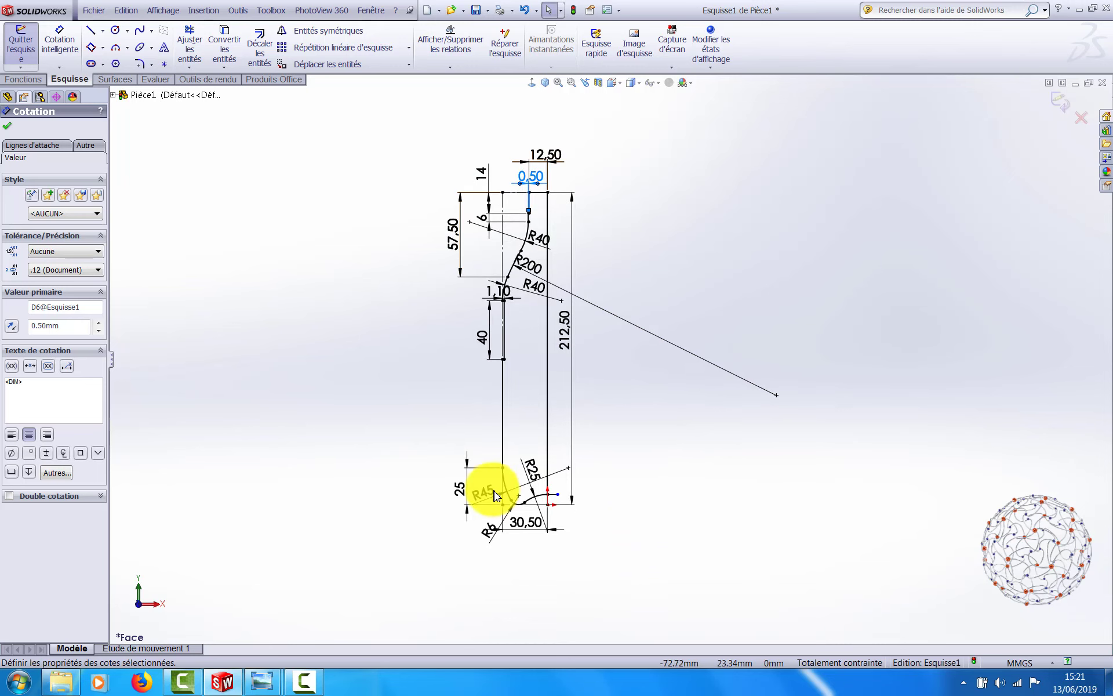
left_click(361, 332)
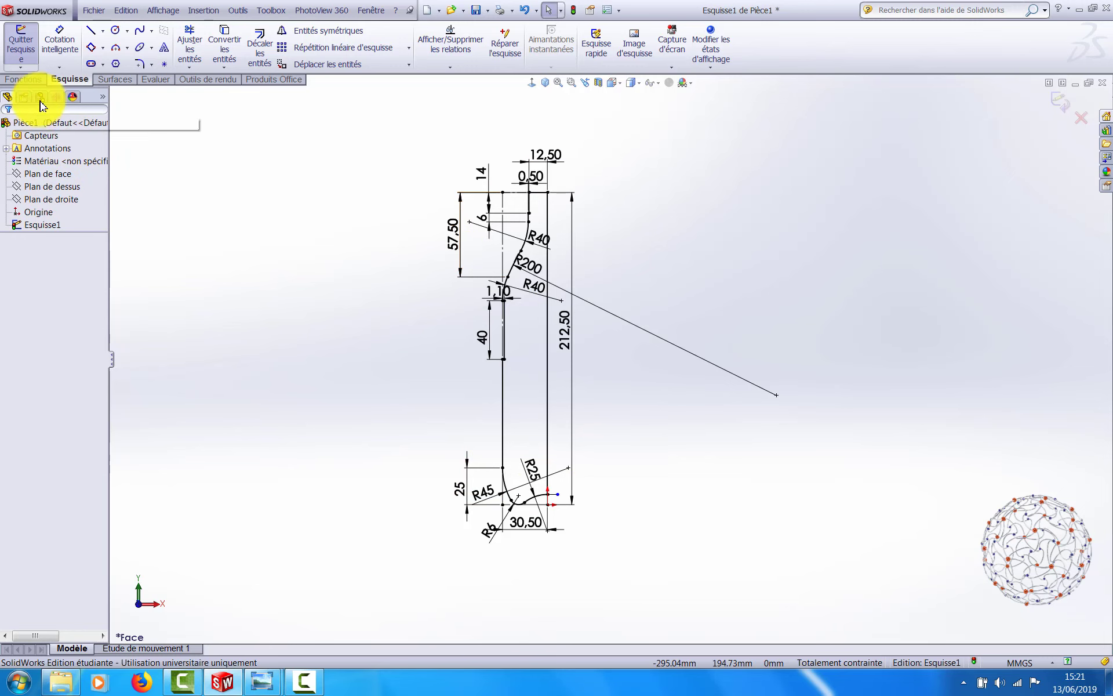
Step: Revolve the closed profile 360 degrees around the vertical axis line to create the solid bottle
left_click(29, 80)
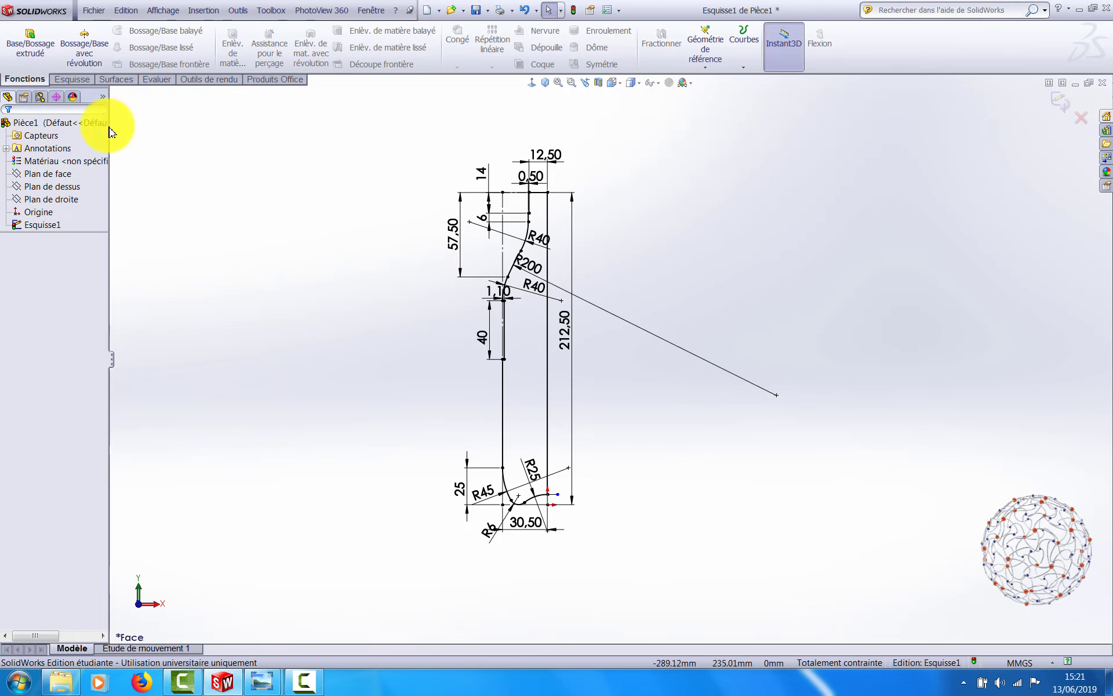
left_click(92, 59)
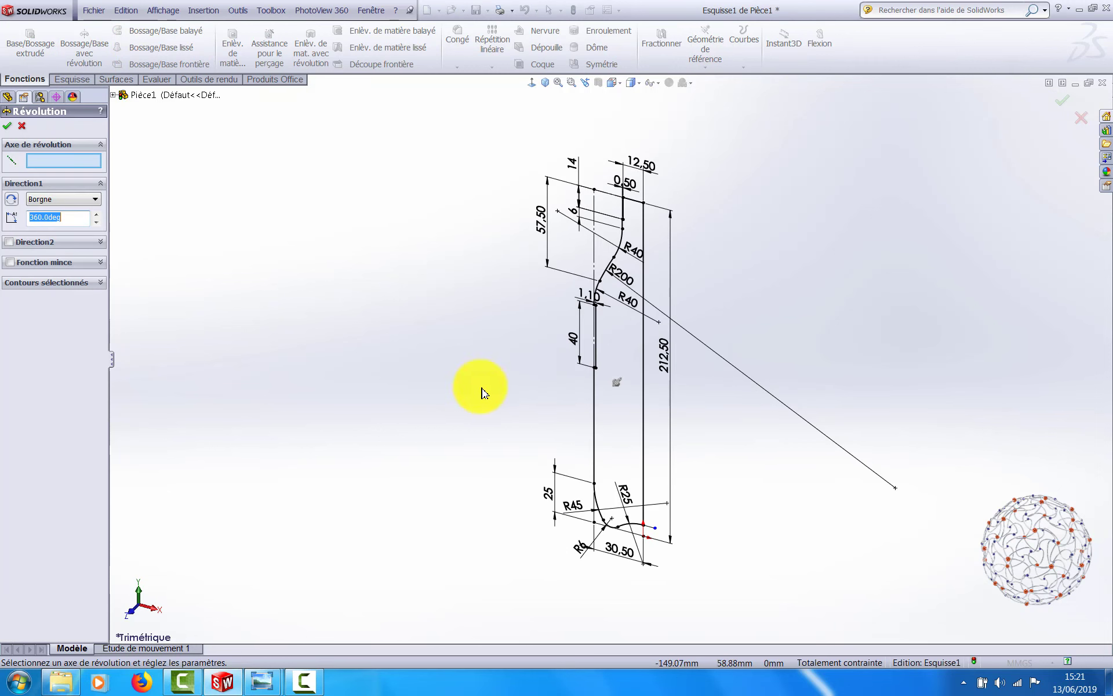
left_click(644, 396)
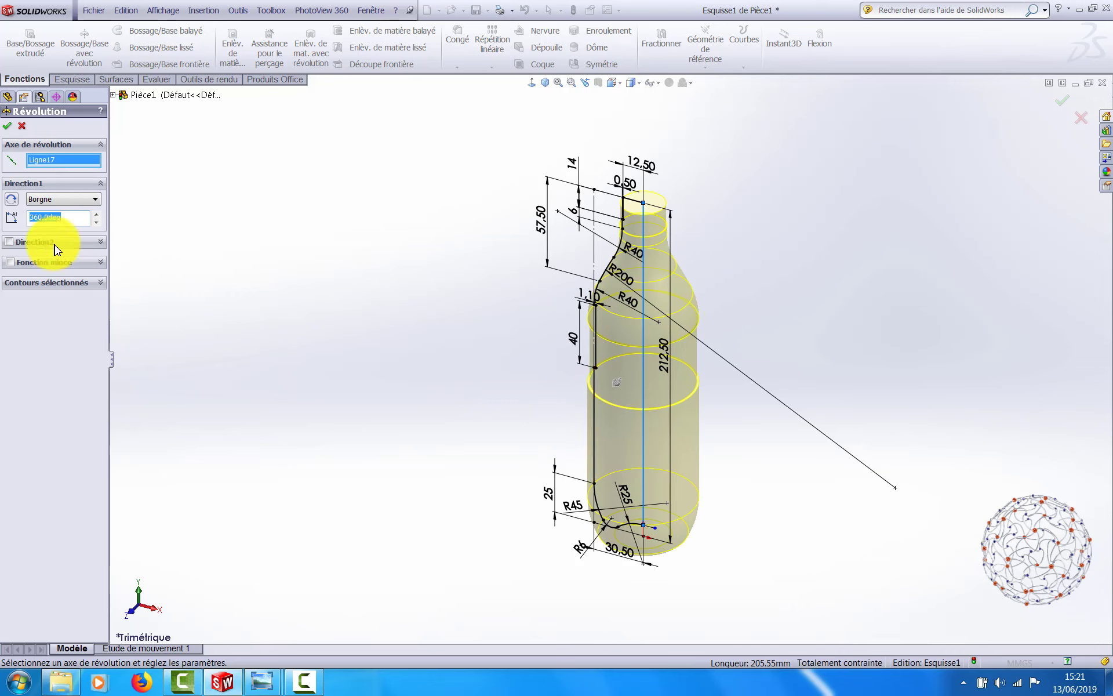
left_click(8, 127)
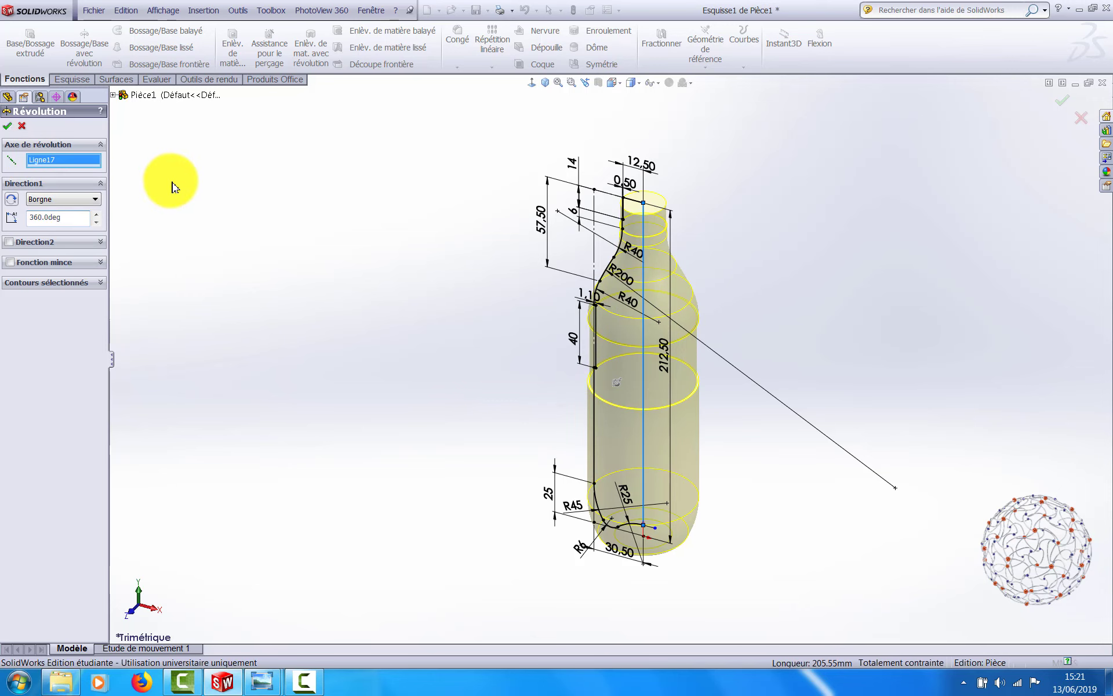
Step: Inspect the revolved bottle from several angles and apply a section view on the front plane (Plan de face) to examine its interior
middle_click_drag(436, 320, 486, 328)
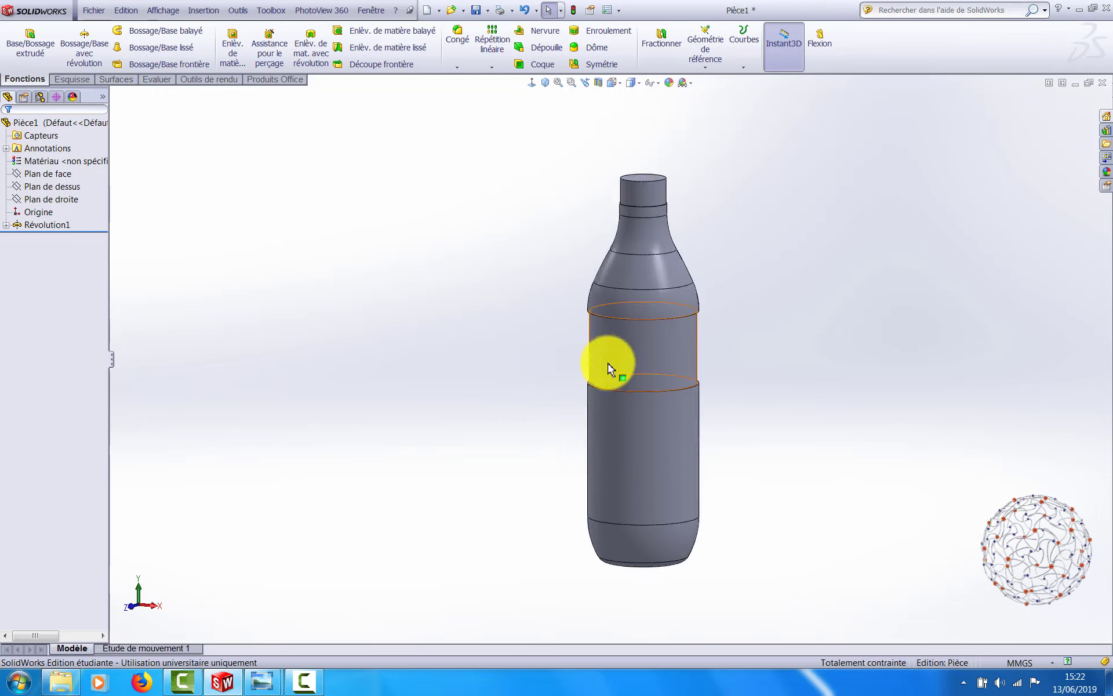
scroll(699, 379, "up", 1)
scroll(705, 380, "down", 1)
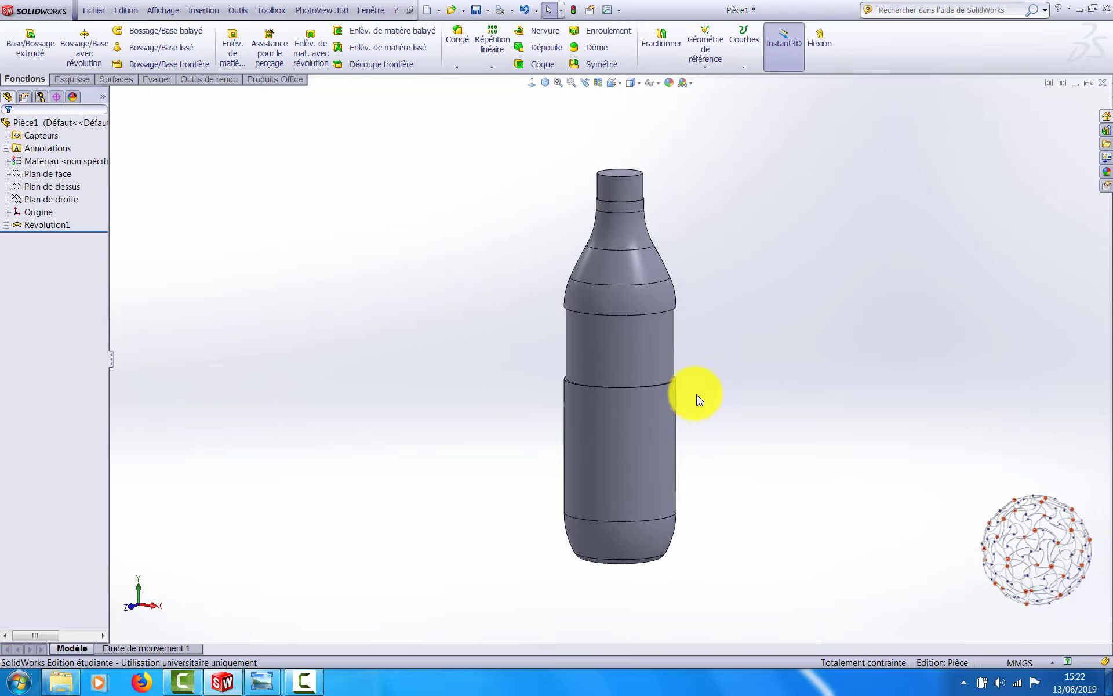
scroll(700, 400, "up", 1)
middle_click_drag(705, 397, 720, 433)
scroll(727, 379, "down", 1)
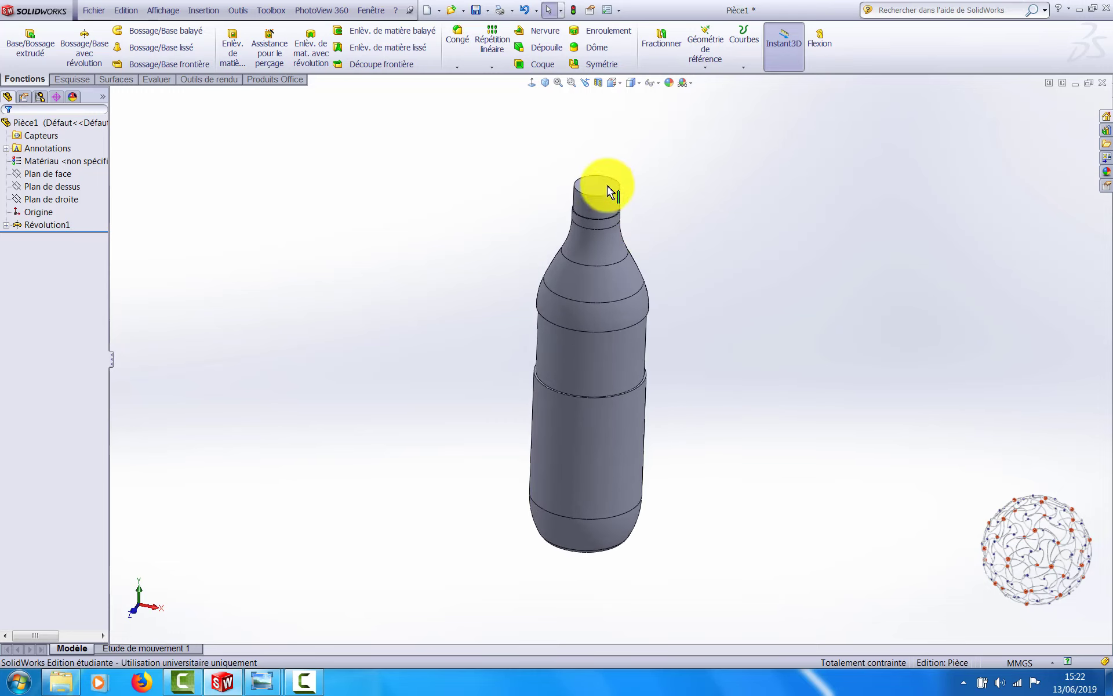
middle_click_drag(431, 244, 432, 225)
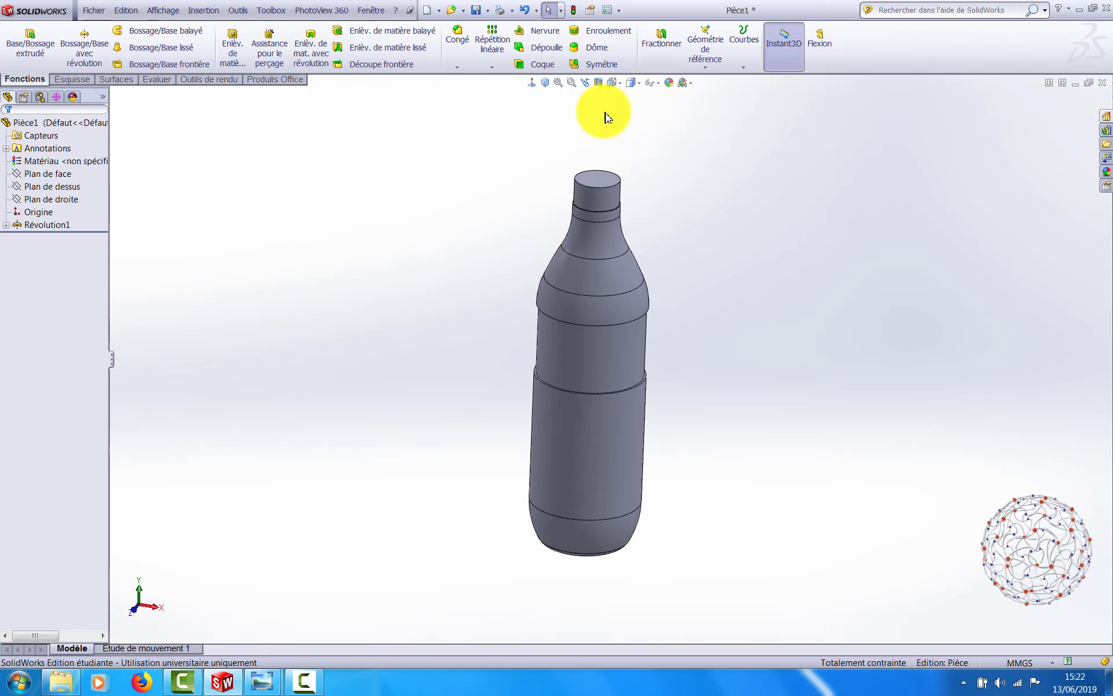
left_click(599, 86)
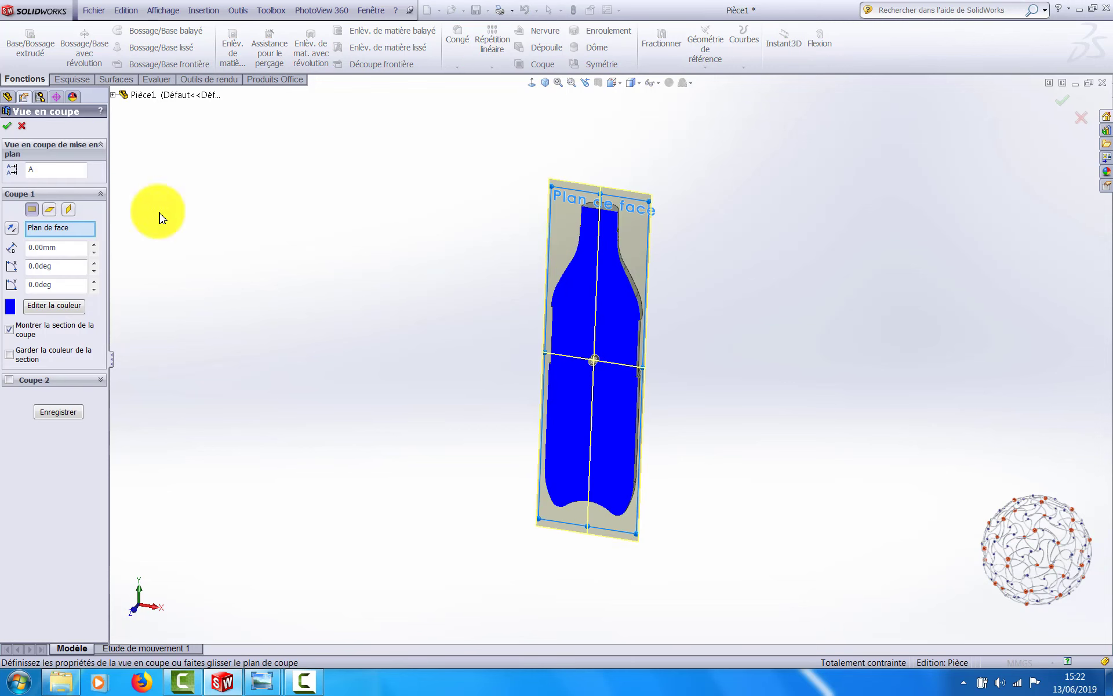
left_click(8, 126)
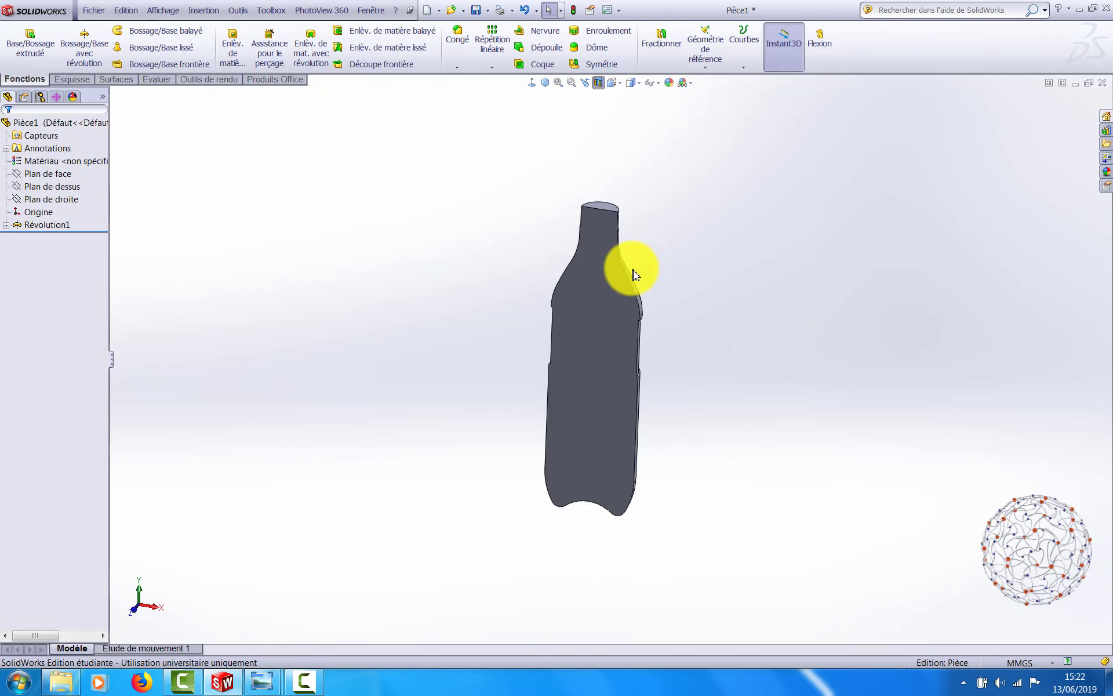
middle_click_drag(740, 390, 728, 355)
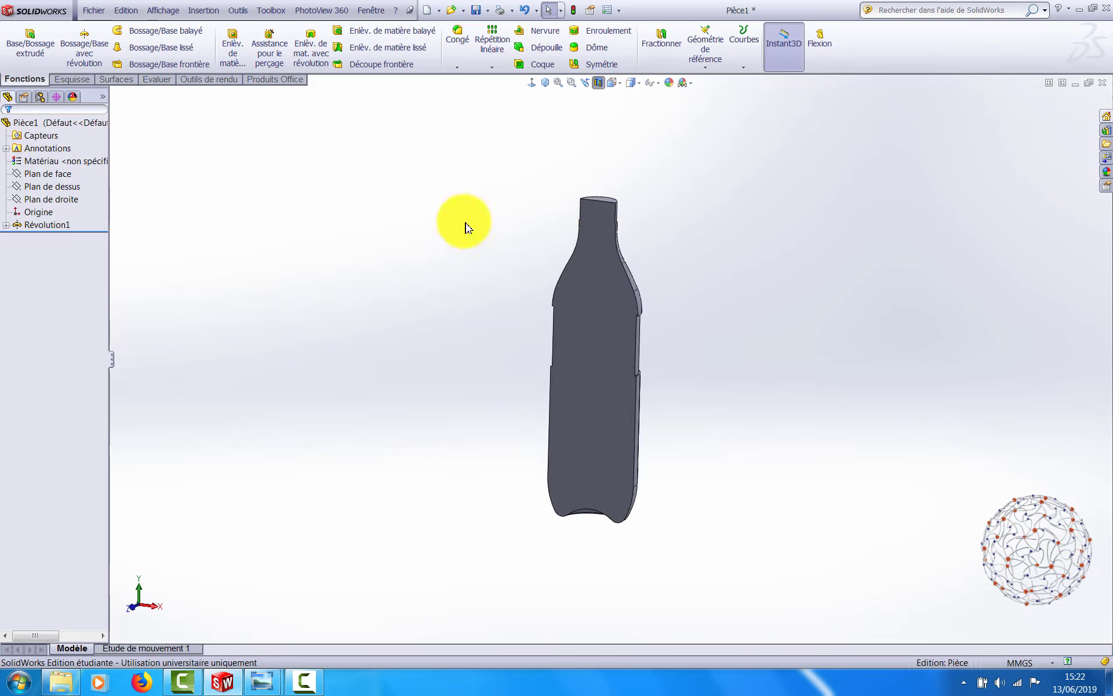